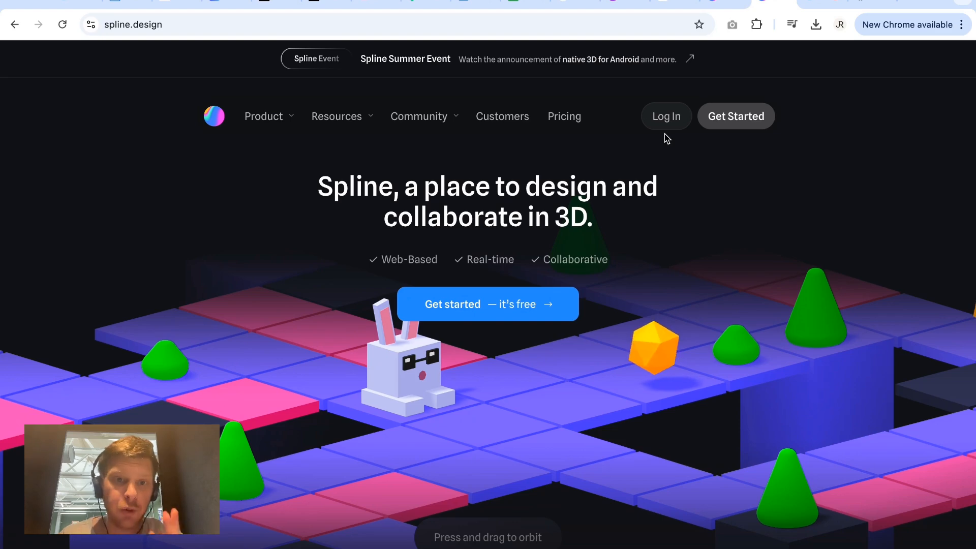
Log in and open the A Head Pill scene from the Community gallery.
left_click(667, 126)
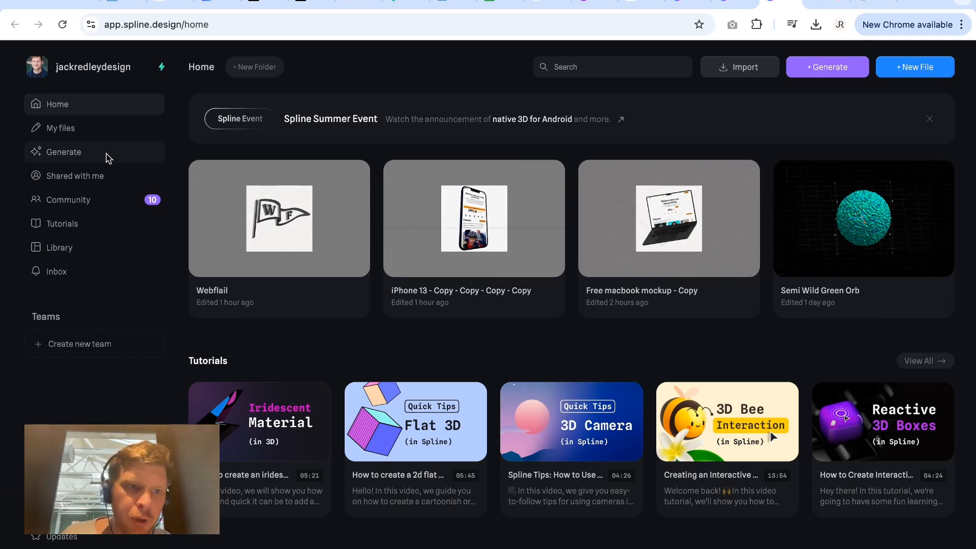
left_click(86, 208)
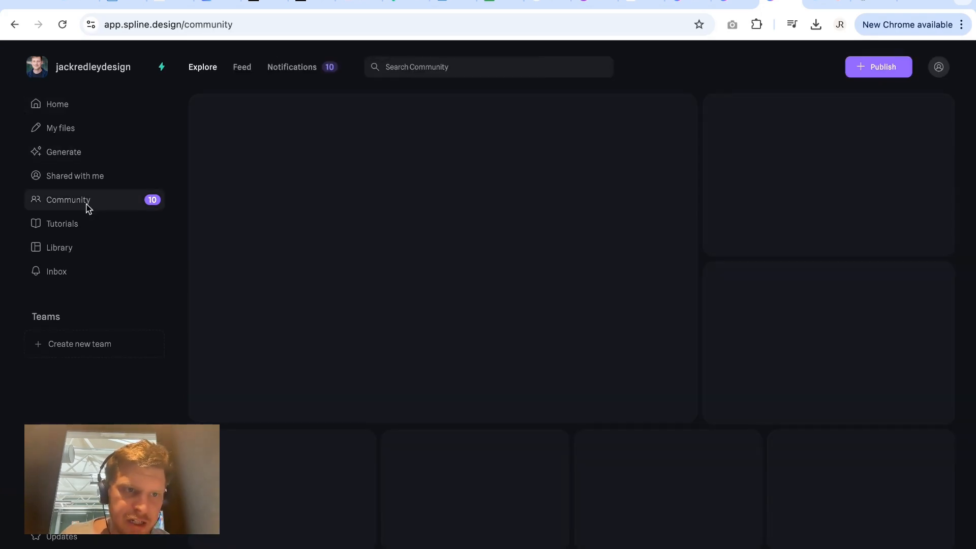
scroll(455, 400, "down", 15)
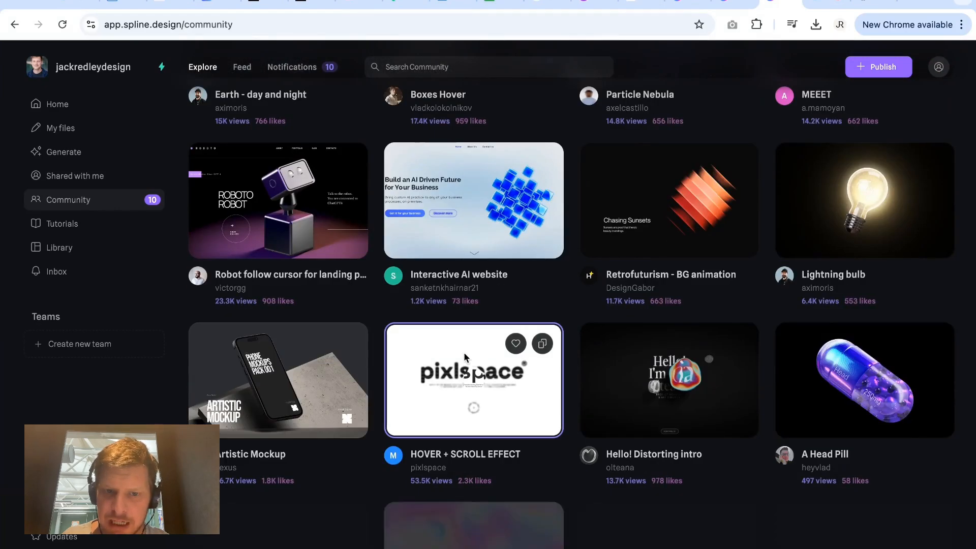
scroll(457, 396, "down", 5)
scroll(542, 402, "up", 6)
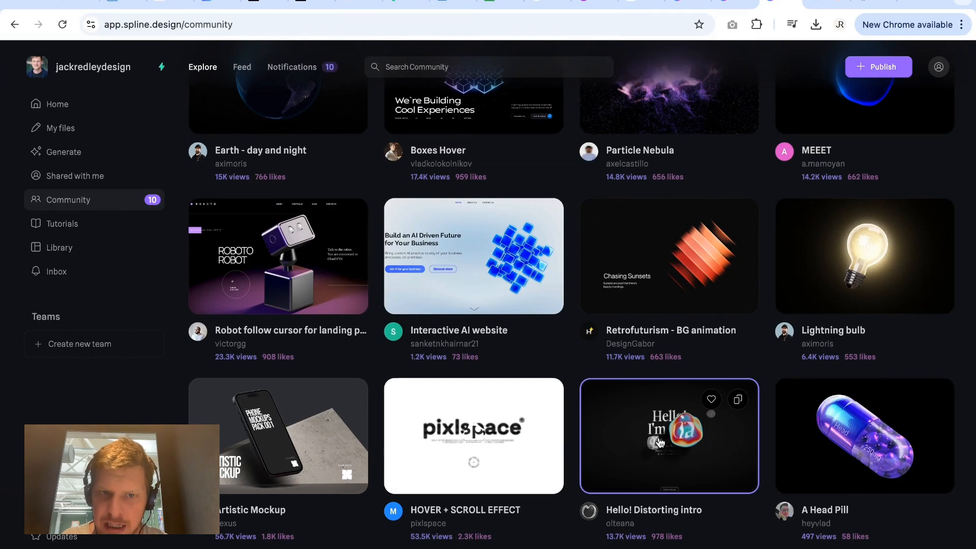
left_click(837, 461)
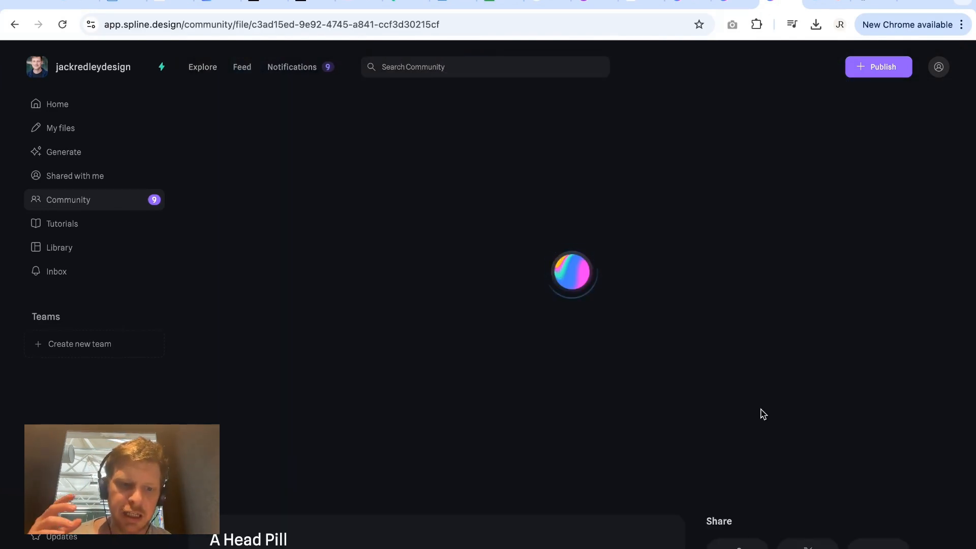
Remix the A Head Pill community scene into an editable copy.
scroll(742, 432, "down", 2)
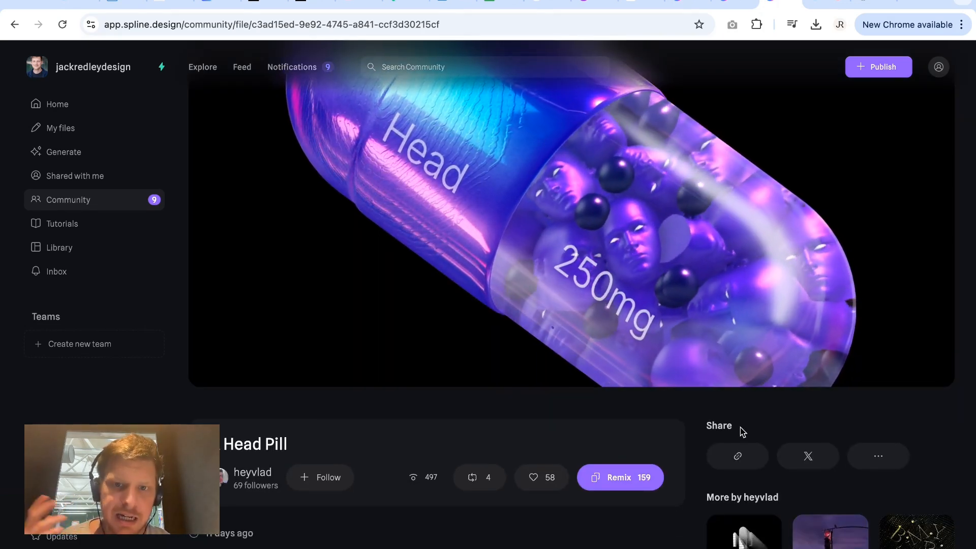
scroll(692, 370, "up", 1)
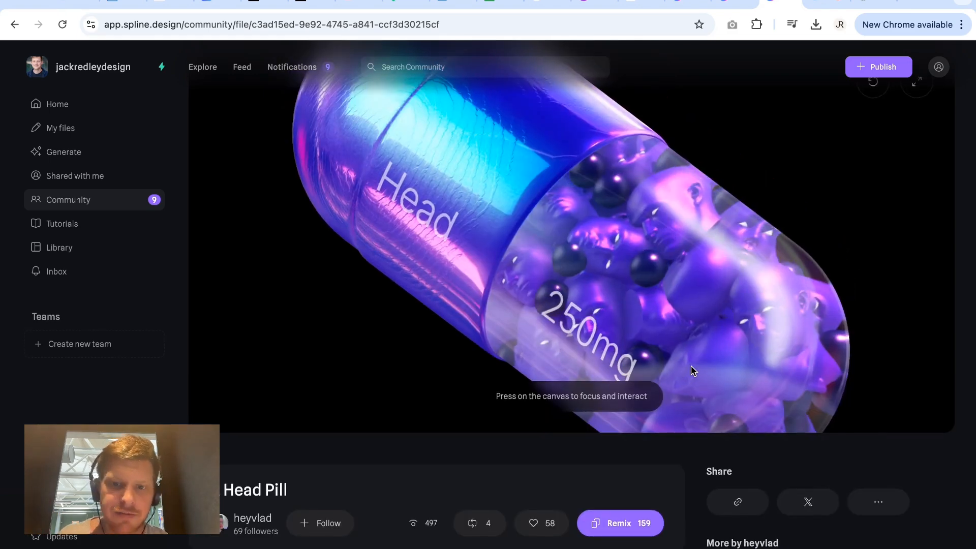
left_click(619, 525)
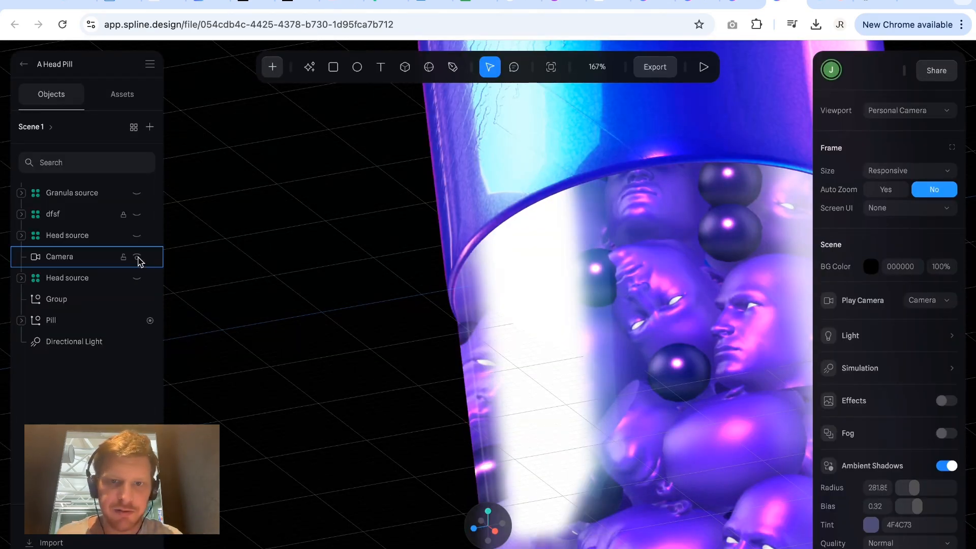
Examine the whole pill model in the remixed scene, both close up and from a distance.
scroll(416, 224, "up", 3)
scroll(416, 224, "down", 5, "ctrl")
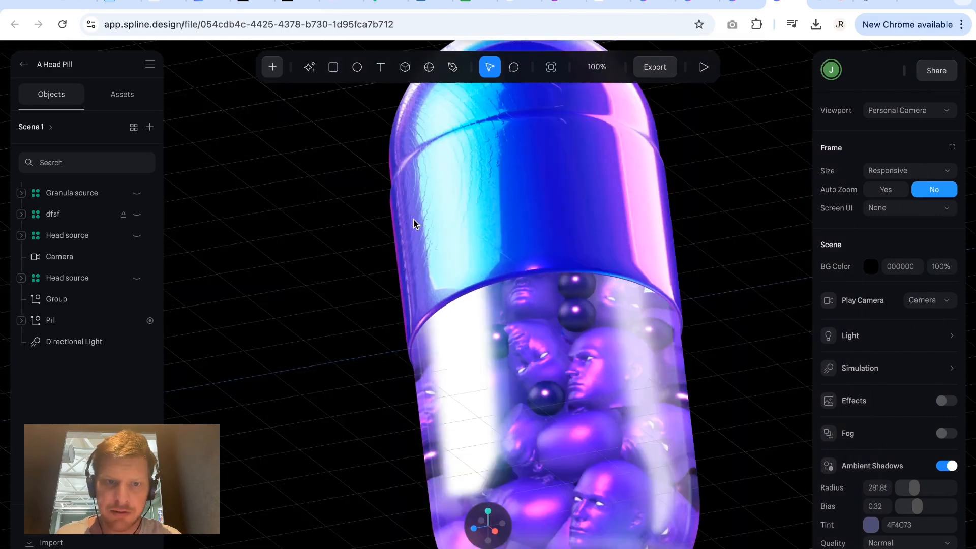
scroll(416, 224, "right", 1)
scroll(416, 224, "left", 1)
scroll(416, 225, "left", 1)
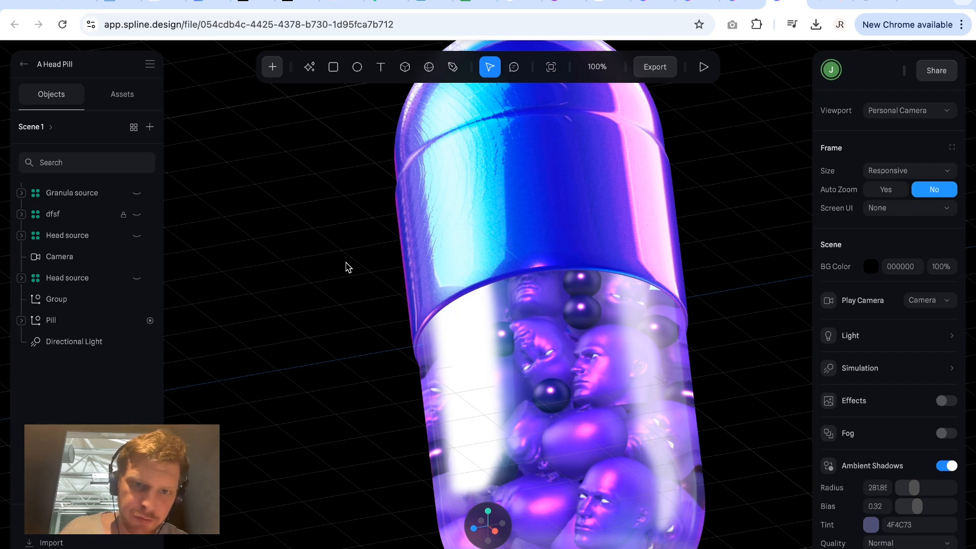
scroll(346, 268, "right", 1)
scroll(346, 268, "right", 1)
scroll(346, 268, "left", 1)
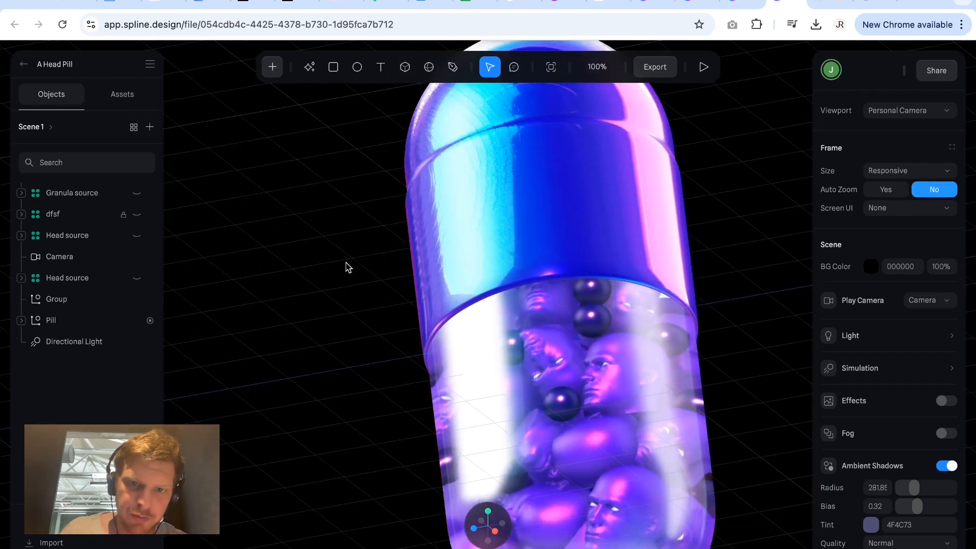
scroll(345, 267, "right", 2)
scroll(346, 268, "left", 1)
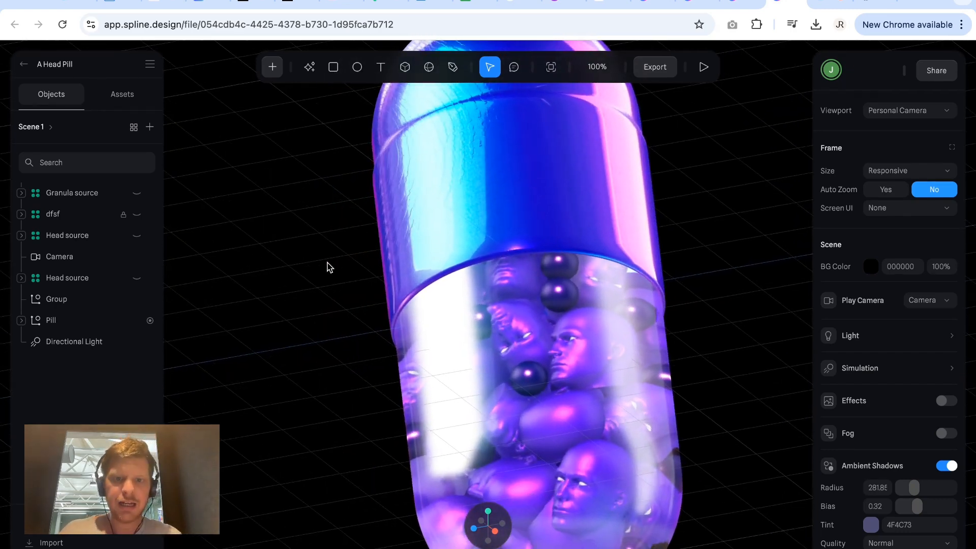
scroll(327, 263, "down", 5, "ctrl")
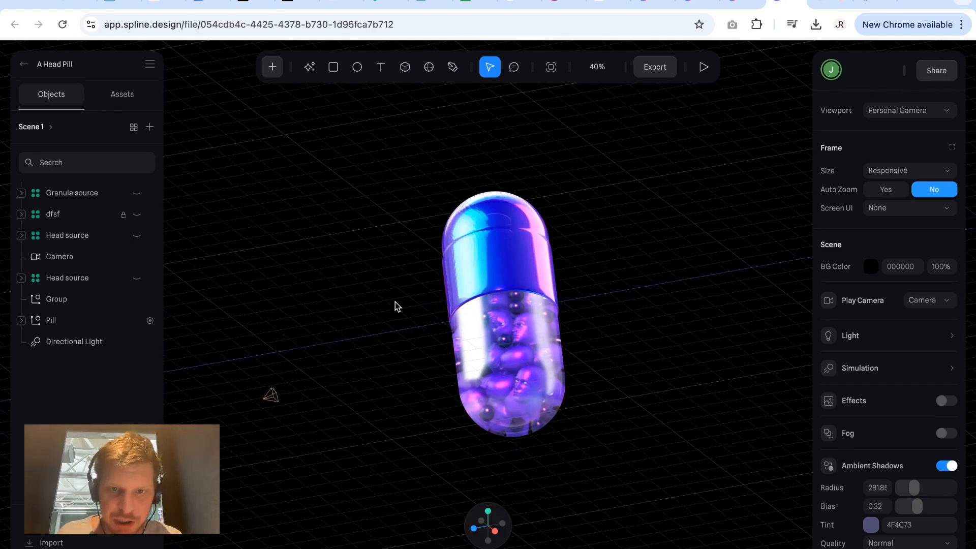
Inspect the Pill group's nested structure down through Granulas and Pieces to the Heads and Granules groups and a granule clone.
left_click_drag(395, 302, 427, 308, "alt")
left_click(430, 307)
scroll(429, 308, "up", 5)
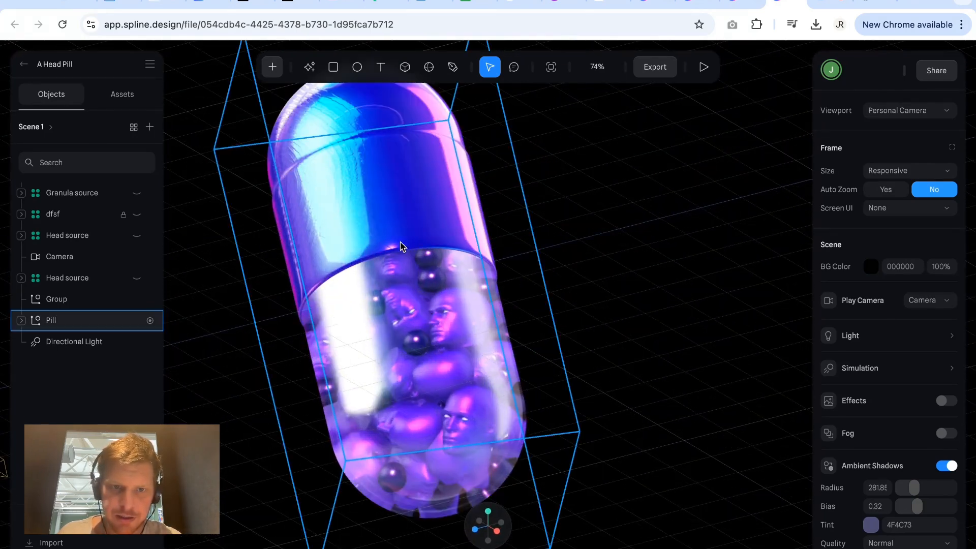
left_click(394, 235)
left_click(394, 235)
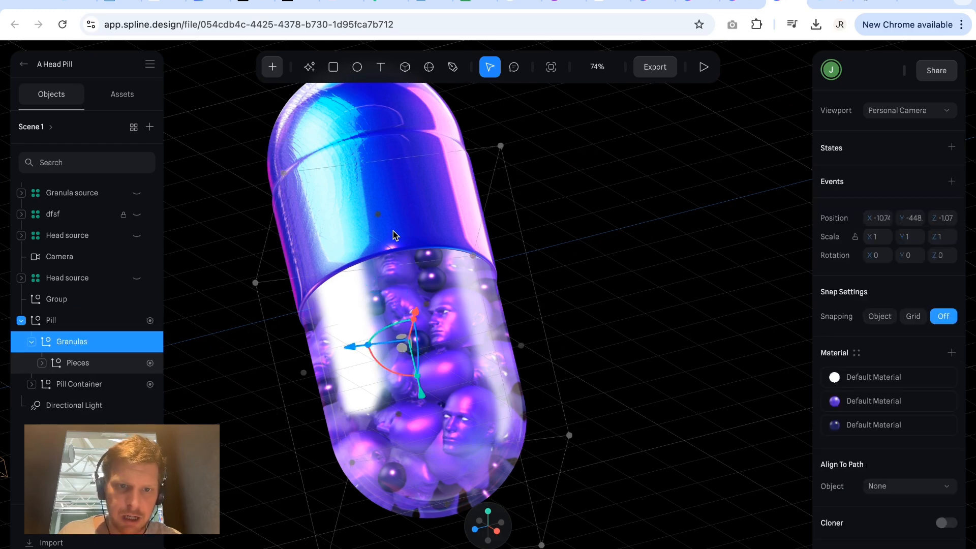
left_click(77, 366)
left_click(41, 363)
left_click(81, 390)
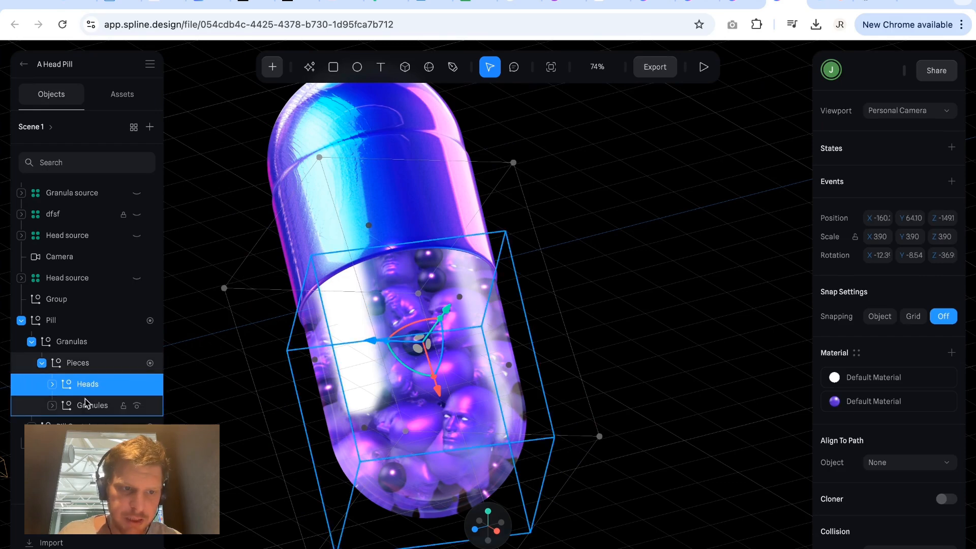
left_click(86, 405)
left_click(51, 406)
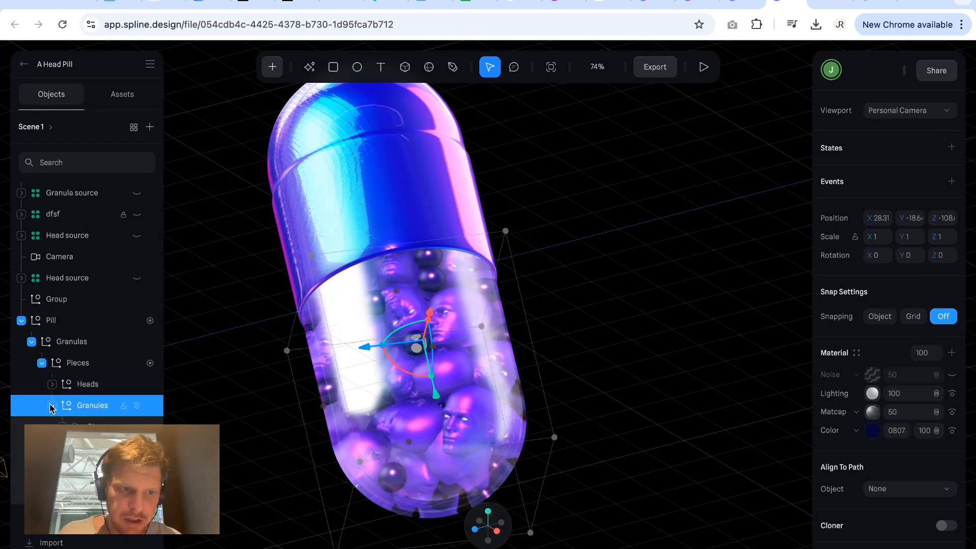
left_click(90, 423)
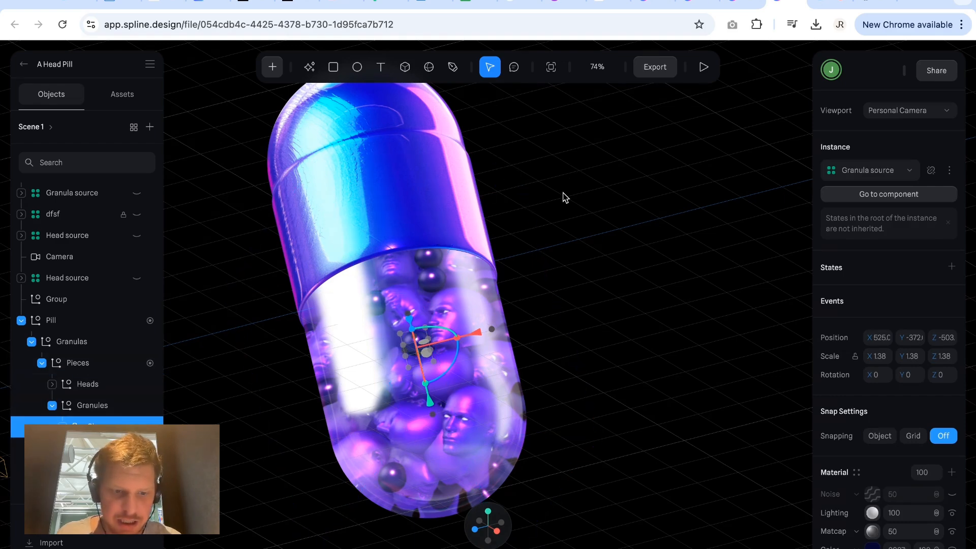
Try moving the Heads group out beside the pill container and undo the move.
left_click_drag(563, 193, 681, 205, "alt")
scroll(559, 189, "up", 1)
scroll(559, 193, "down", 3)
left_click(525, 194)
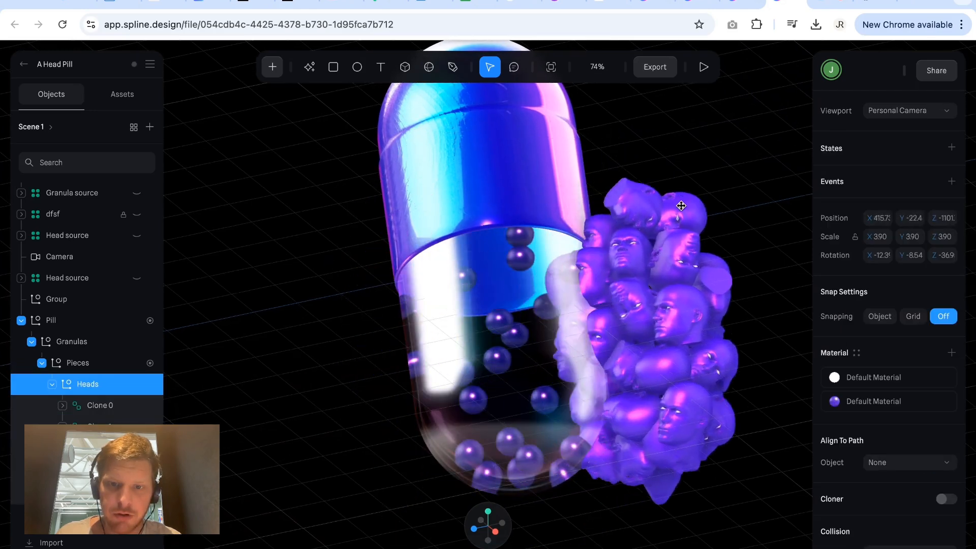
key("ctrl+z")
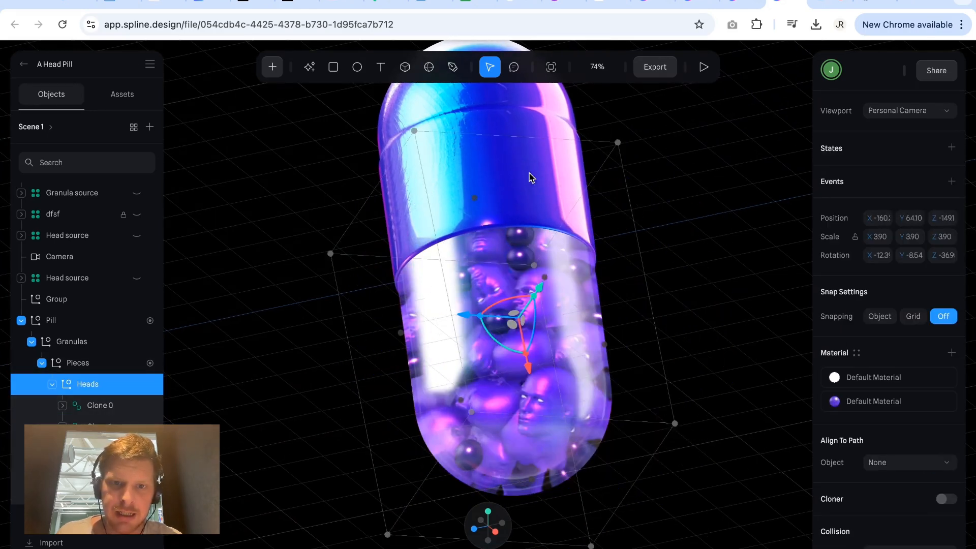
left_click_drag(529, 177, 616, 177)
left_click_drag(505, 171, 581, 157)
Leave the remixed file and follow the author of A Head Pill on the scene's community page.
left_click(75, 301)
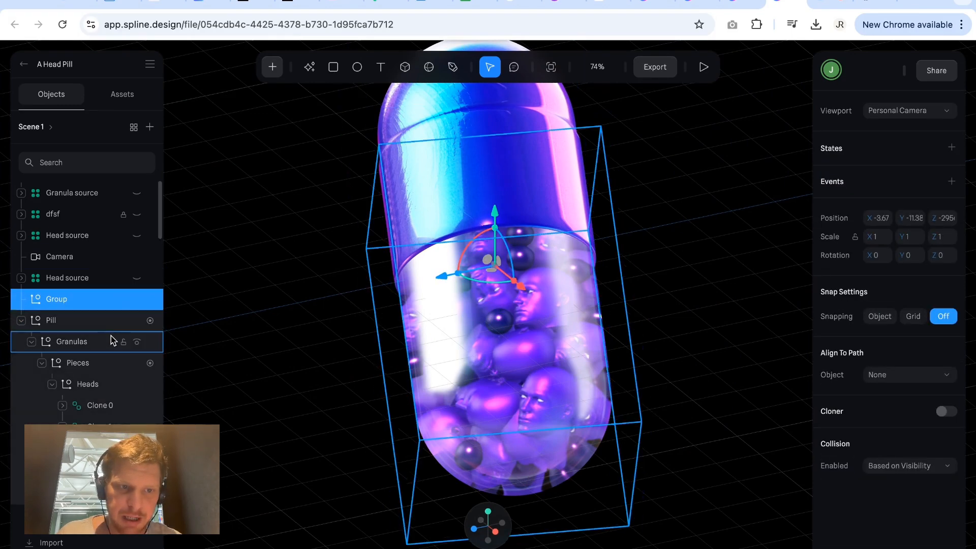
left_click(23, 64)
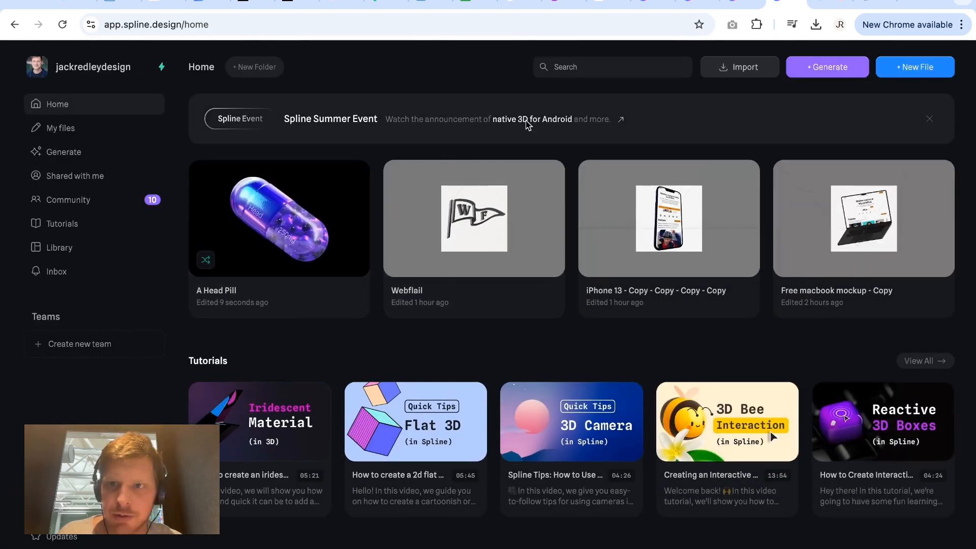
left_click(742, 5)
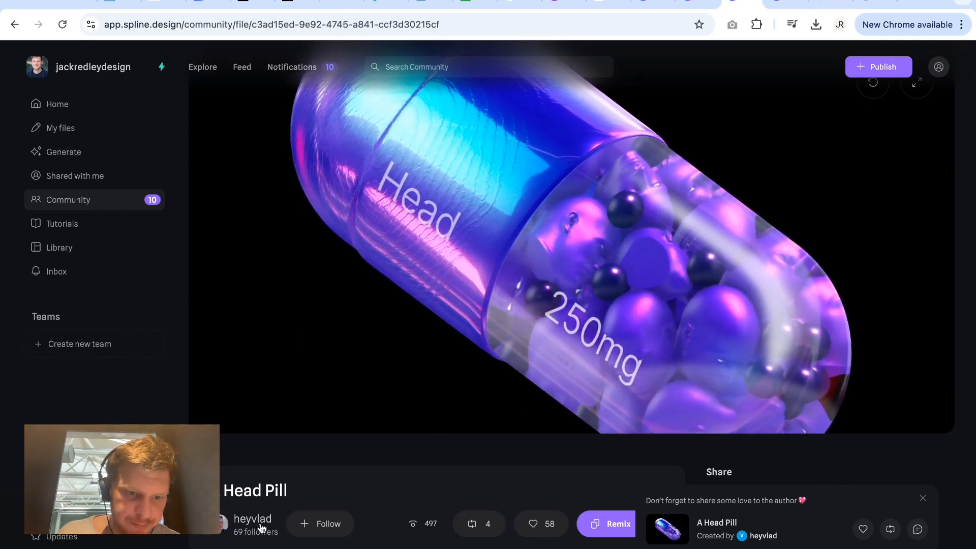
scroll(256, 521, "down", 3)
left_click(330, 348)
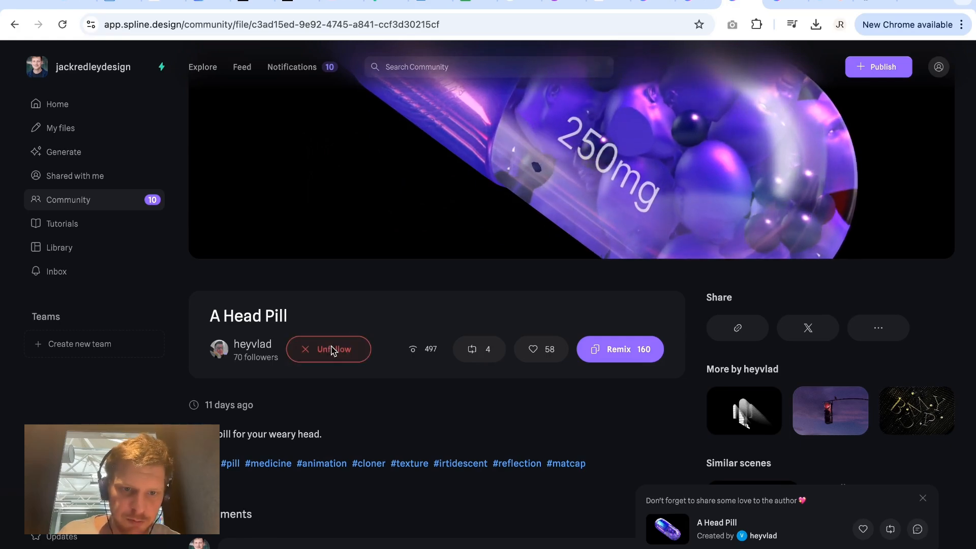
scroll(283, 319, "up", 3)
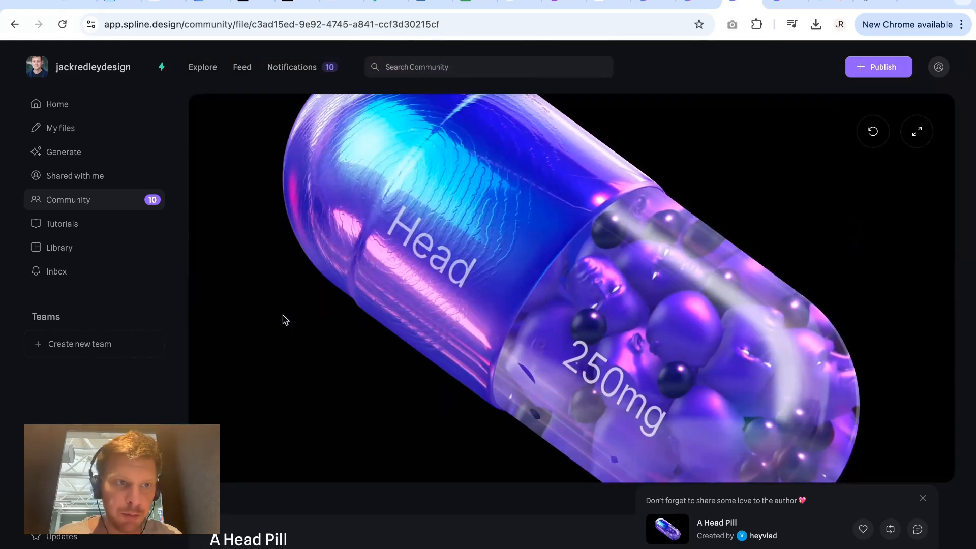
Create a new file from the home page and dismiss the starter templates.
left_click(76, 105)
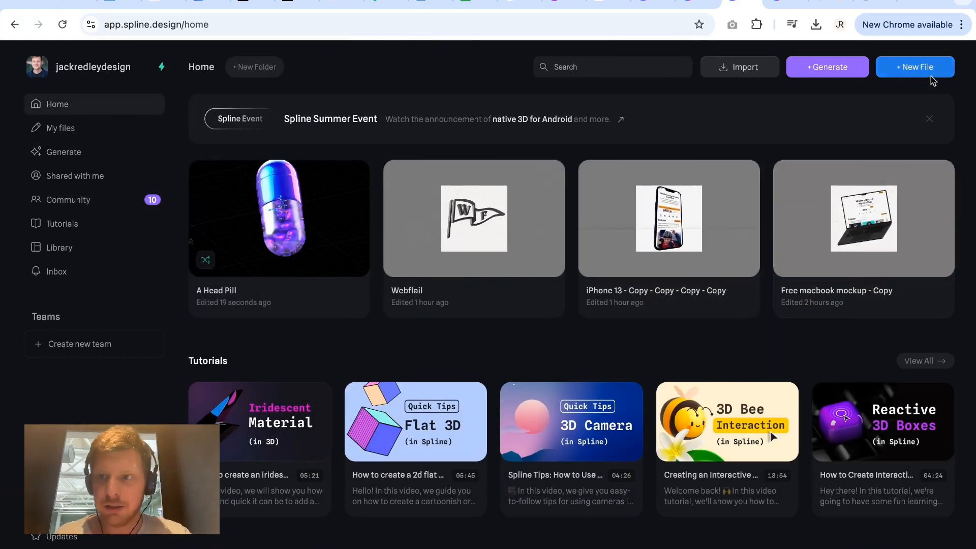
left_click(930, 71)
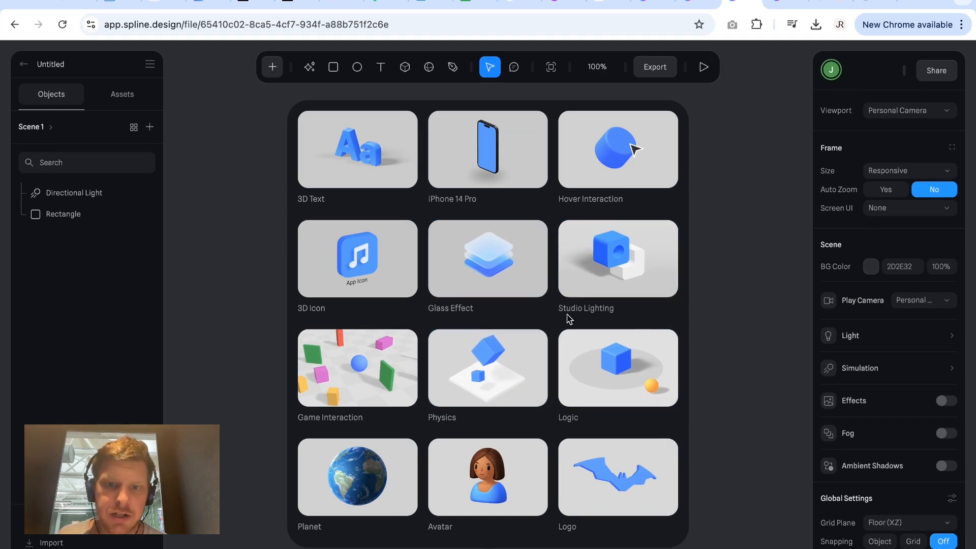
left_click(733, 309)
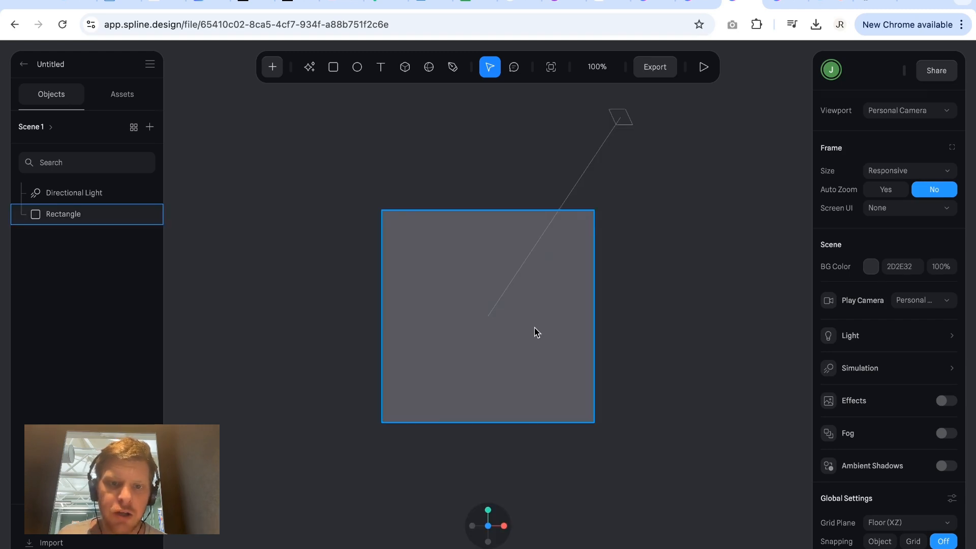
Delete the default Rectangle and Directional Light from the new scene.
left_click(417, 273)
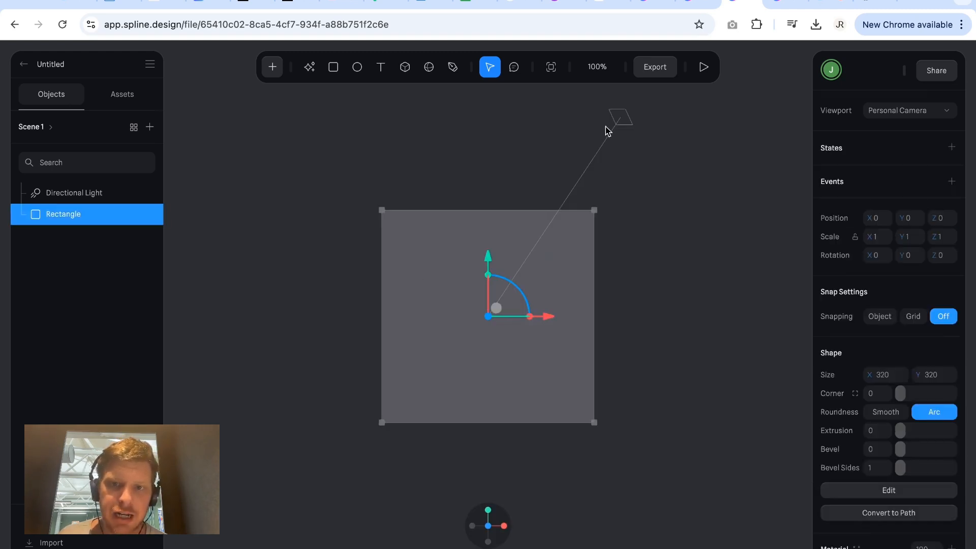
left_click(82, 195)
left_click(84, 214)
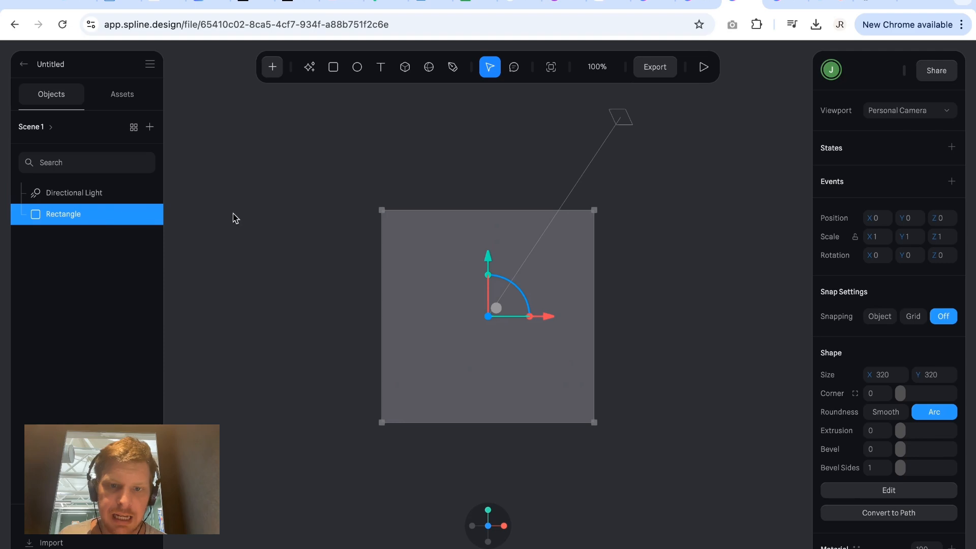
key("Delete")
left_click(89, 192)
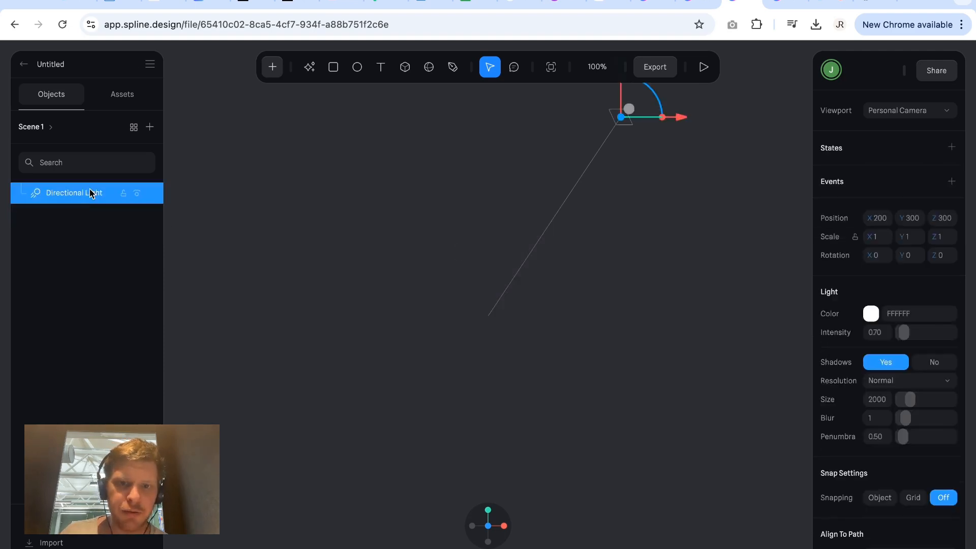
key("Delete")
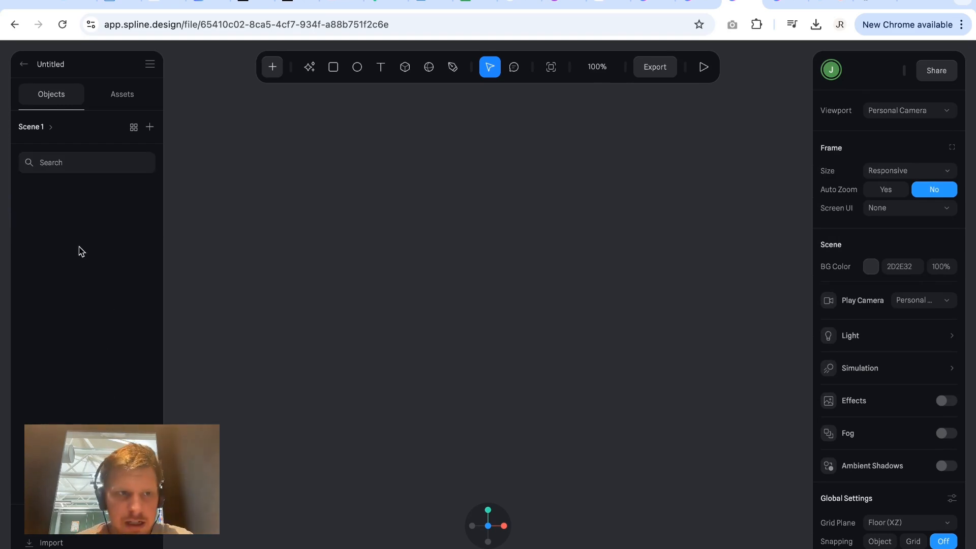
Insert the Key object from the library's 3D Icons into the empty scene.
left_click(98, 99)
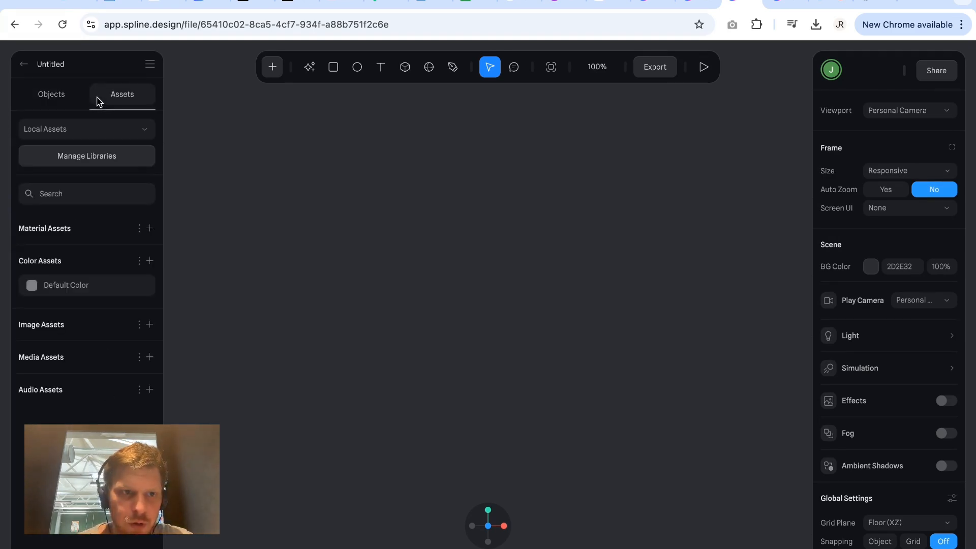
left_click(54, 96)
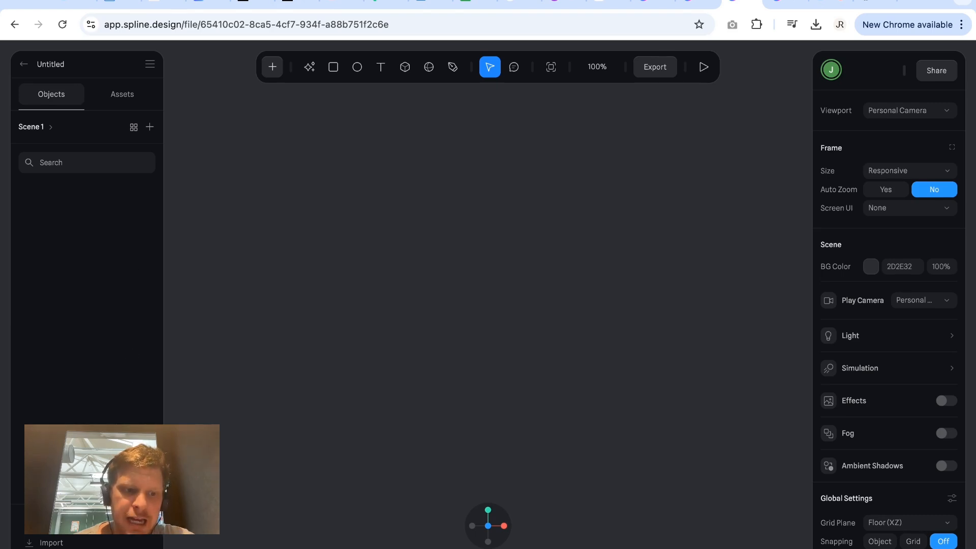
left_click(51, 520)
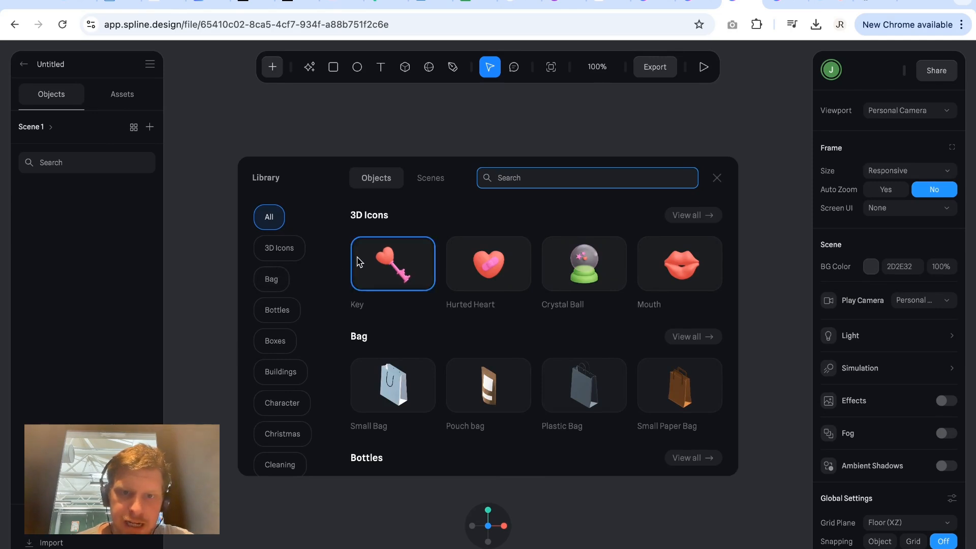
left_click(373, 264)
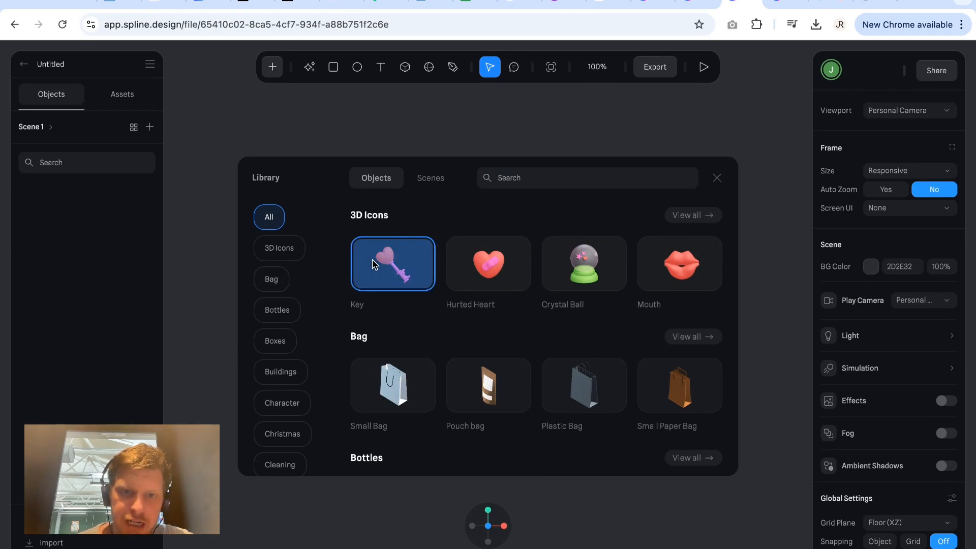
left_click(402, 138)
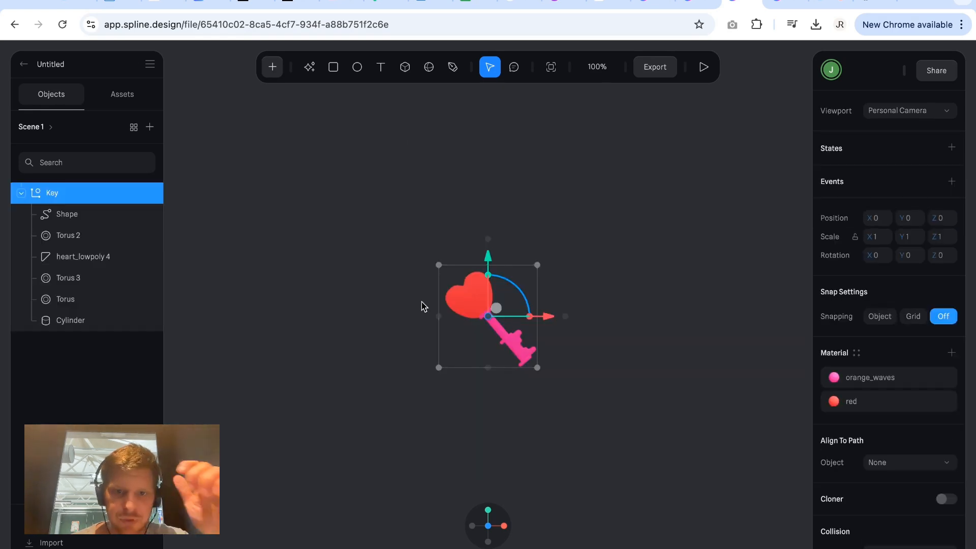
Examine the heart-shaped key model up close and from a tilted angle.
scroll(478, 315, "up", 5)
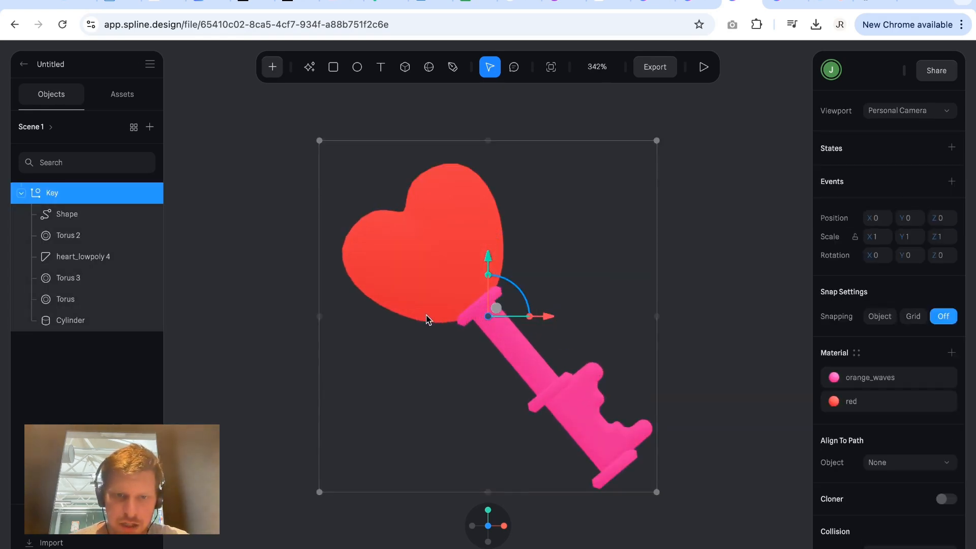
scroll(423, 316, "right", 1)
scroll(423, 315, "down", 1)
scroll(423, 316, "left", 1)
scroll(423, 316, "right", 1)
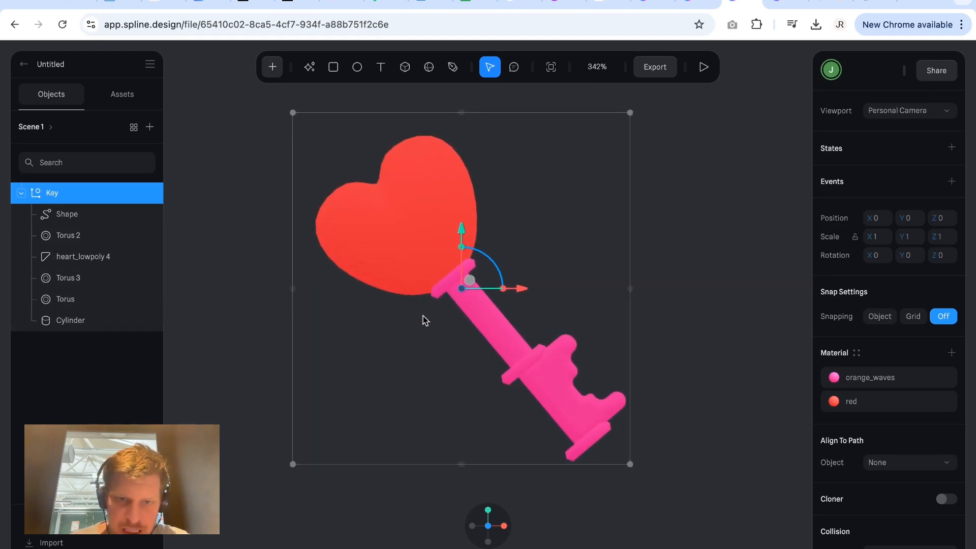
scroll(422, 315, "left", 1)
scroll(423, 315, "right", 2)
scroll(423, 316, "down", 1)
scroll(423, 316, "up", 1)
scroll(423, 315, "left", 2)
scroll(423, 316, "right", 3)
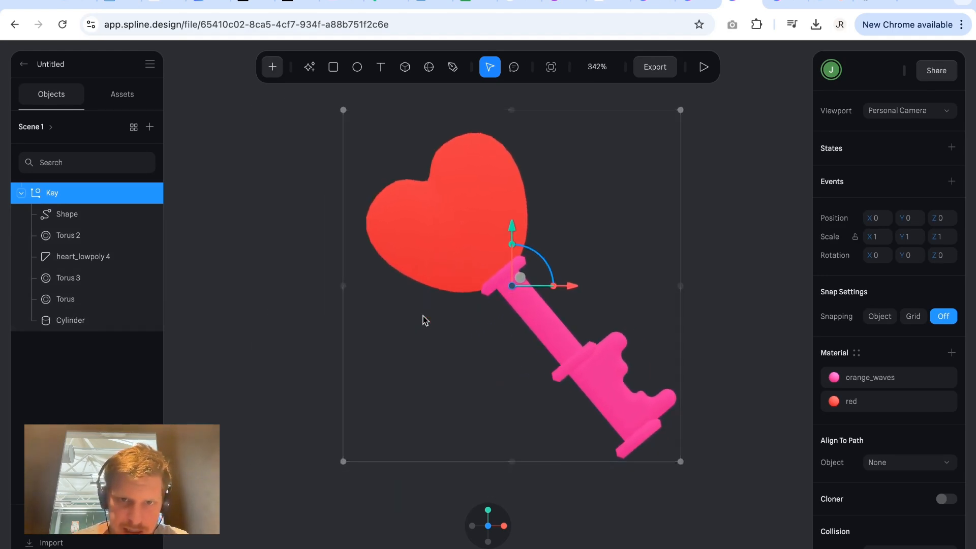
left_click_drag(650, 350, 642, 379)
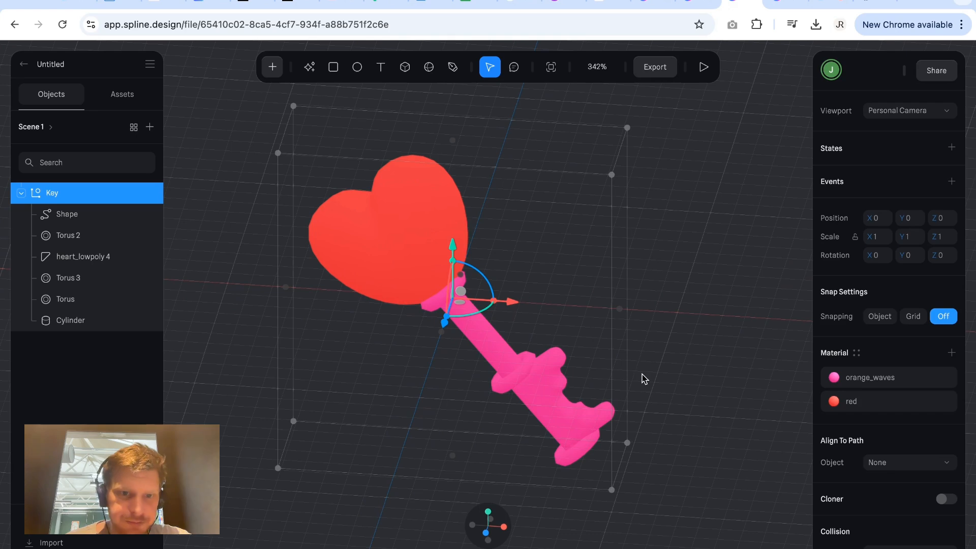
Check the file import options and browse Sketchfab's pineapple models in a separate browser tab.
left_click(67, 544)
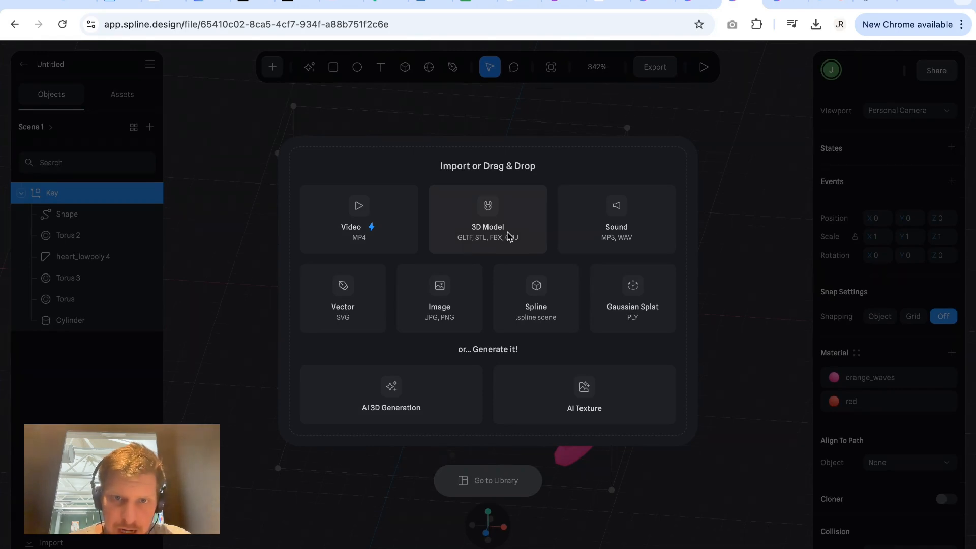
left_click(911, 1)
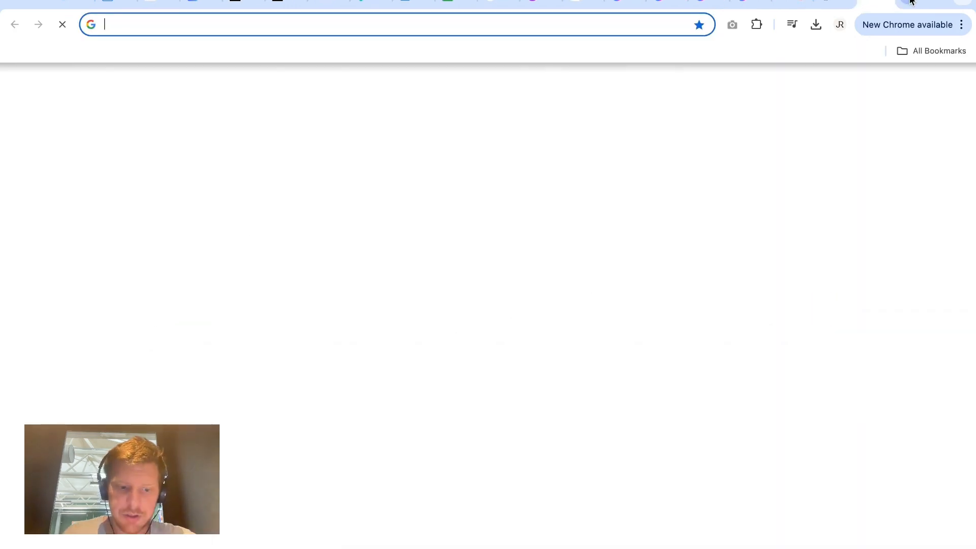
type("sketchfab.com/search?q=pineapple&type=models")
key("Return")
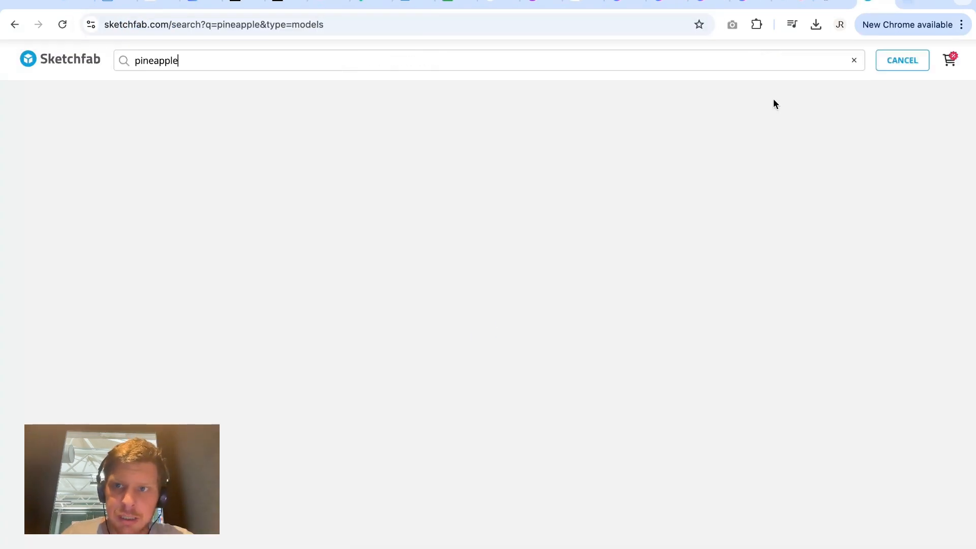
scroll(442, 365, "down", 8)
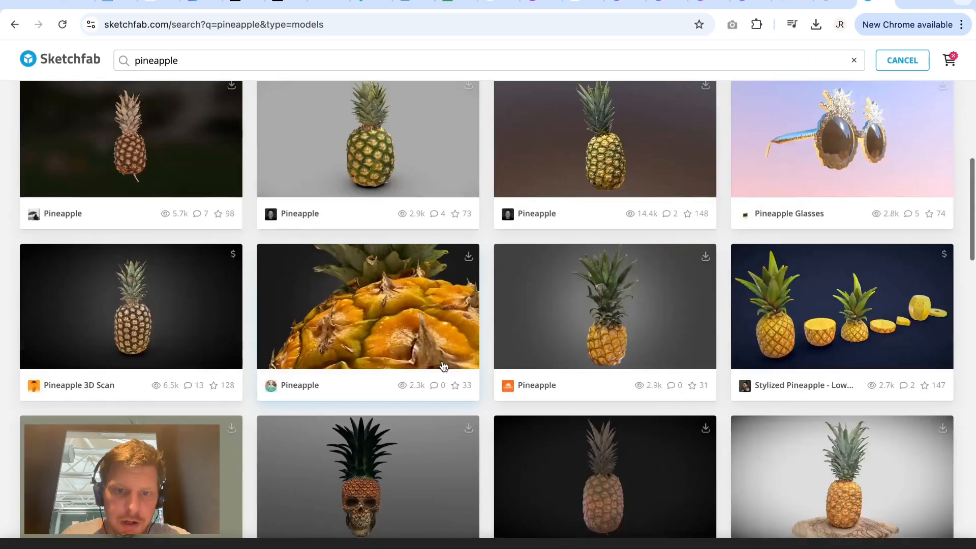
scroll(443, 363, "up", 3)
scroll(484, 312, "up", 5)
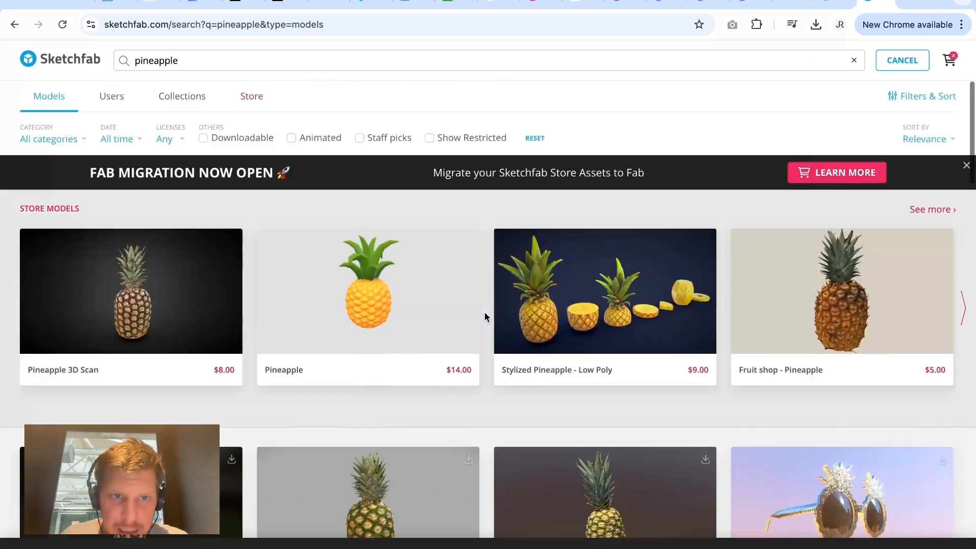
scroll(484, 312, "down", 8)
scroll(484, 312, "down", 4)
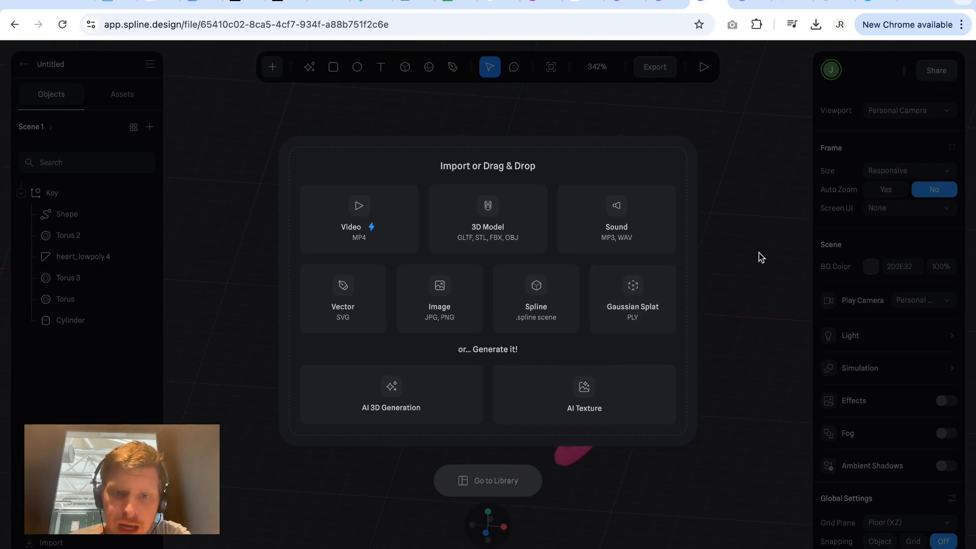
Import the Free macbook mockup JPG from Downloads as an image and delete it from the scene.
left_click(434, 291)
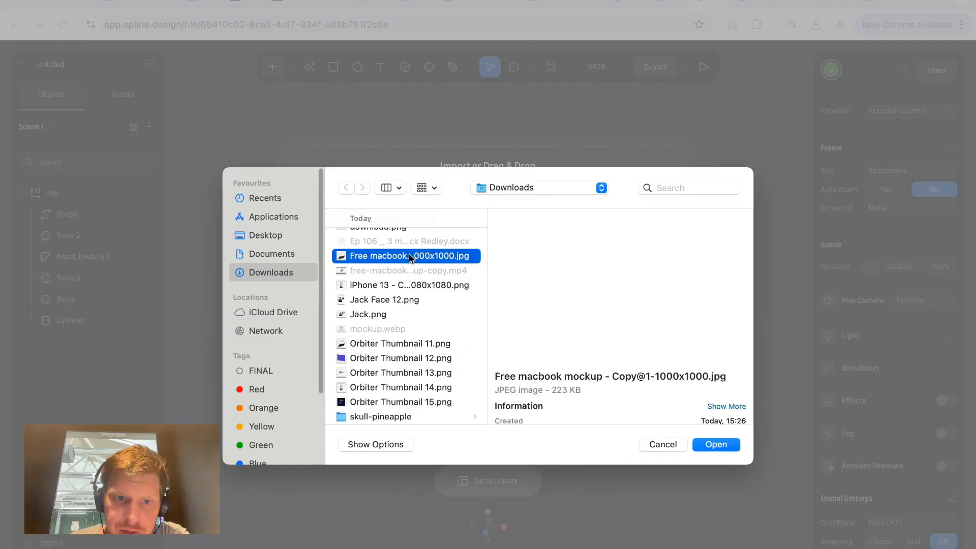
left_click(717, 444)
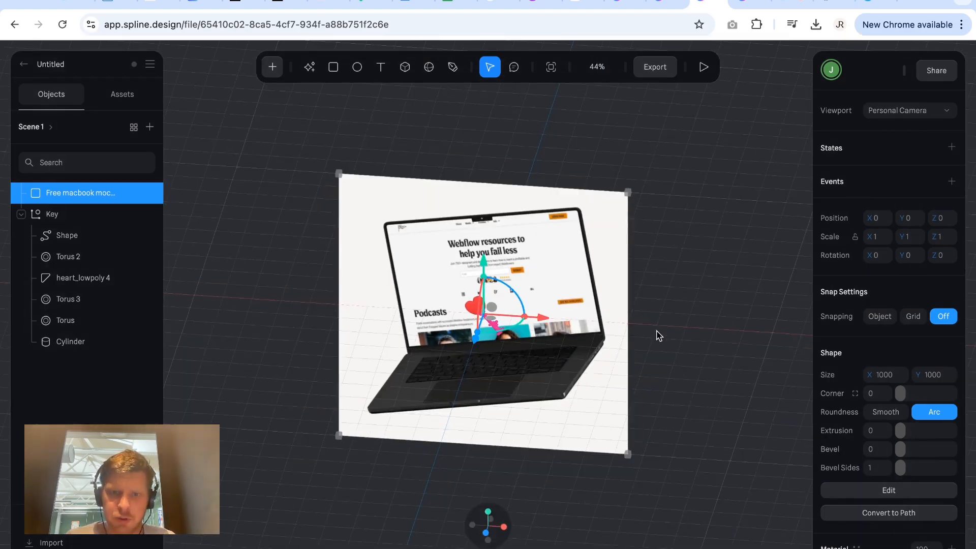
left_click_drag(653, 332, 655, 307)
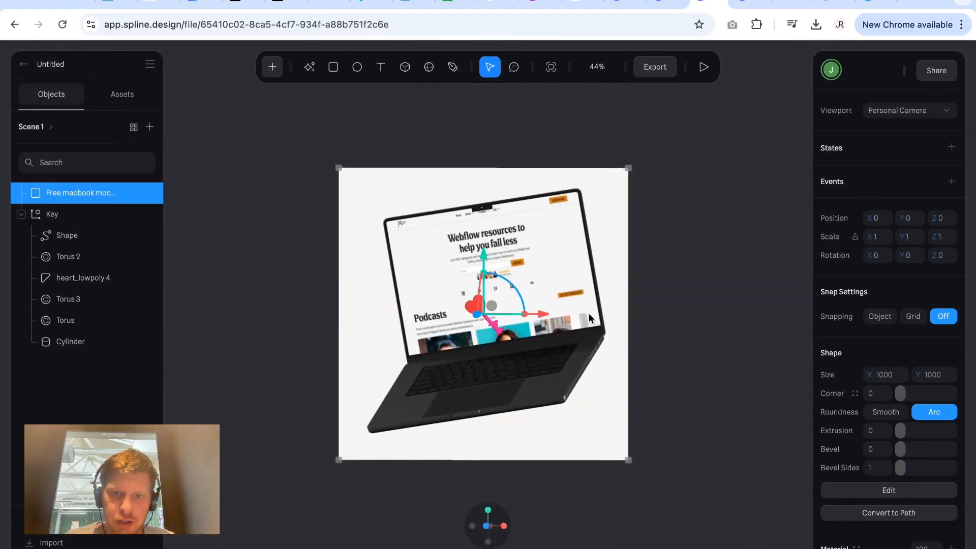
mouse_move(589, 314)
left_mouse_down()
mouse_move(578, 304)
mouse_move(586, 310)
left_mouse_up()
key("Delete")
scroll(514, 322, "up", 5)
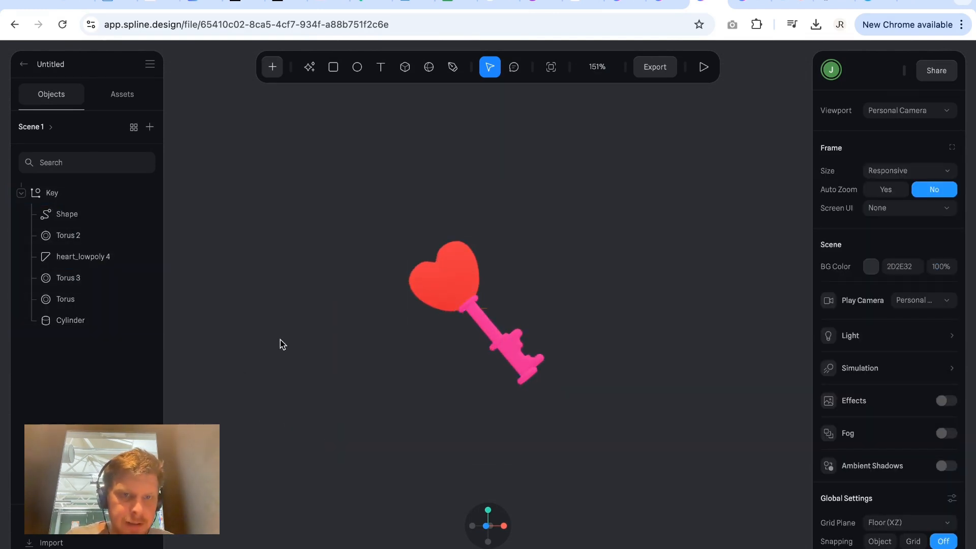
Draw a sphere about 237 units in diameter and place it to the left of the key.
left_click(272, 68)
scroll(300, 227, "down", 2)
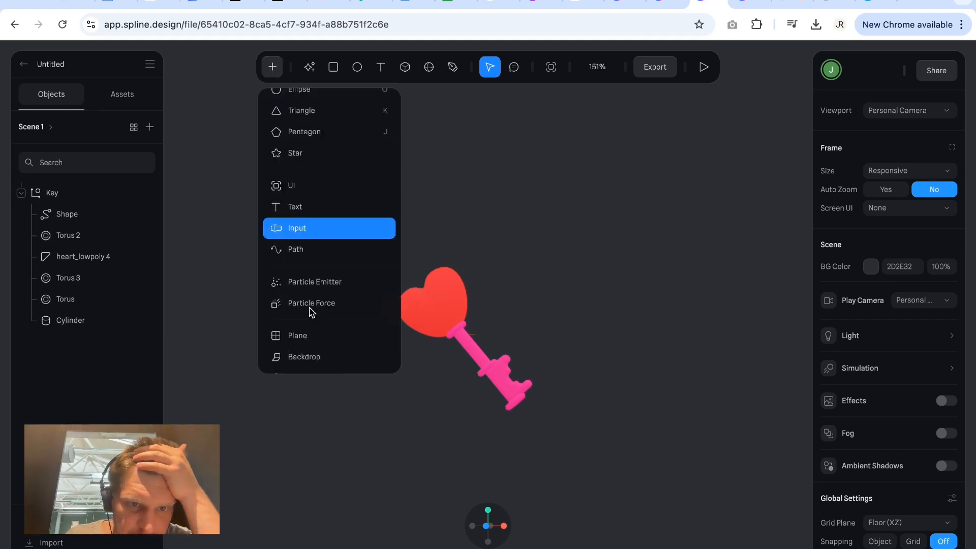
scroll(311, 308, "down", 3)
left_click(312, 298)
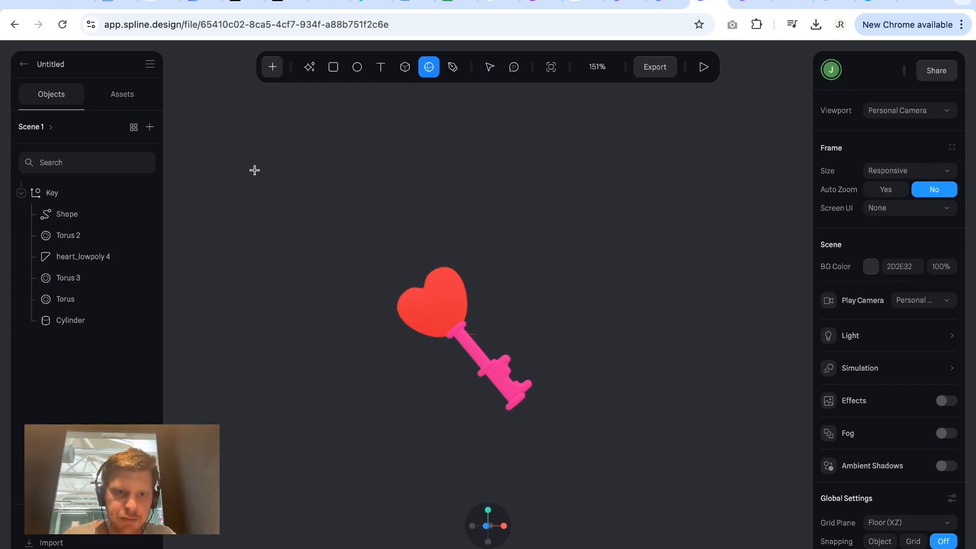
left_click_drag(255, 169, 441, 408)
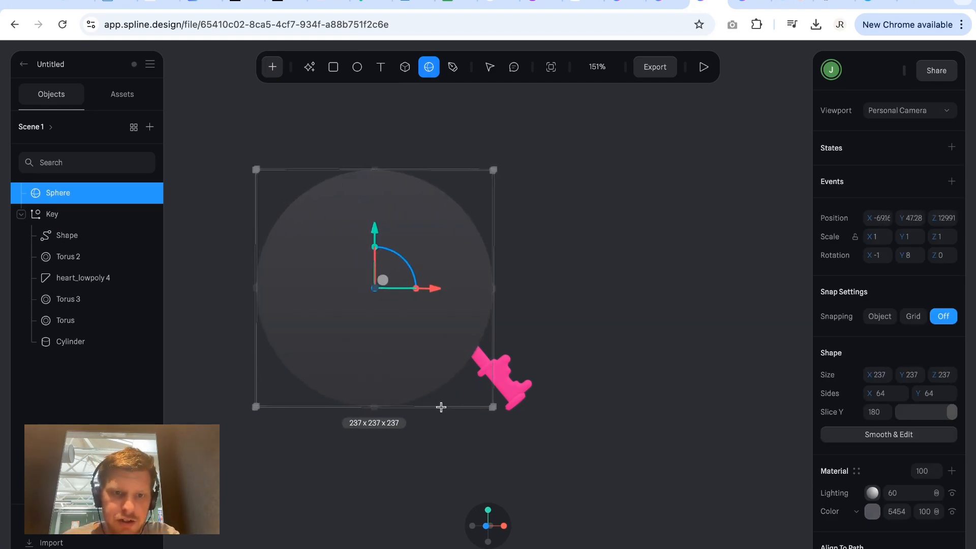
left_click_drag(435, 359, 307, 362)
key("Escape")
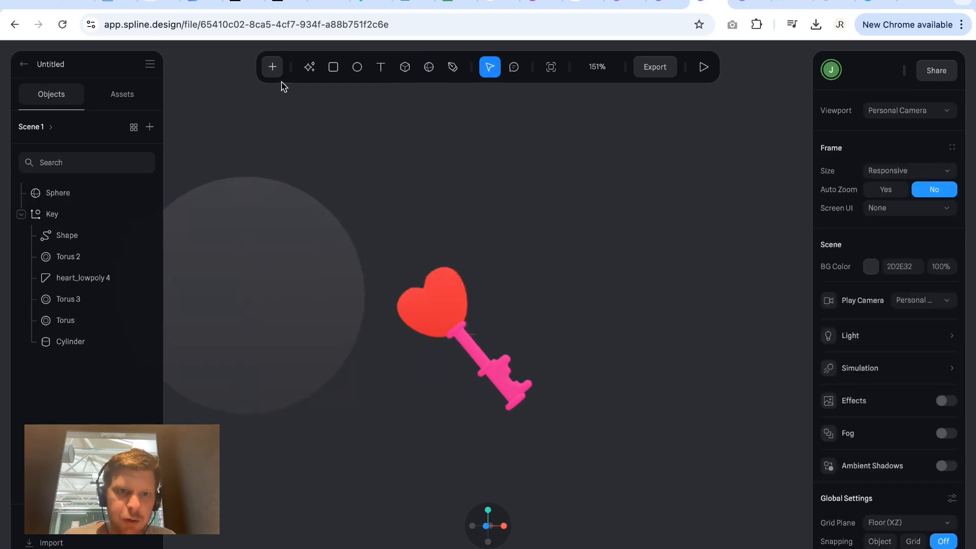
Draw a helix about 246 x 204 x 246 units on the right side of the key.
left_click(273, 67)
scroll(327, 292, "down", 5)
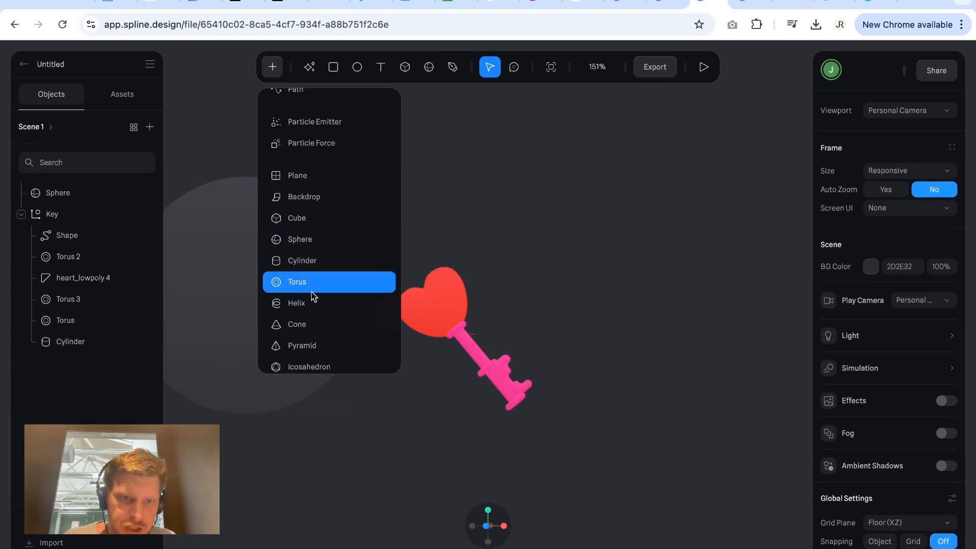
left_click(313, 302)
left_click_drag(468, 198, 710, 396)
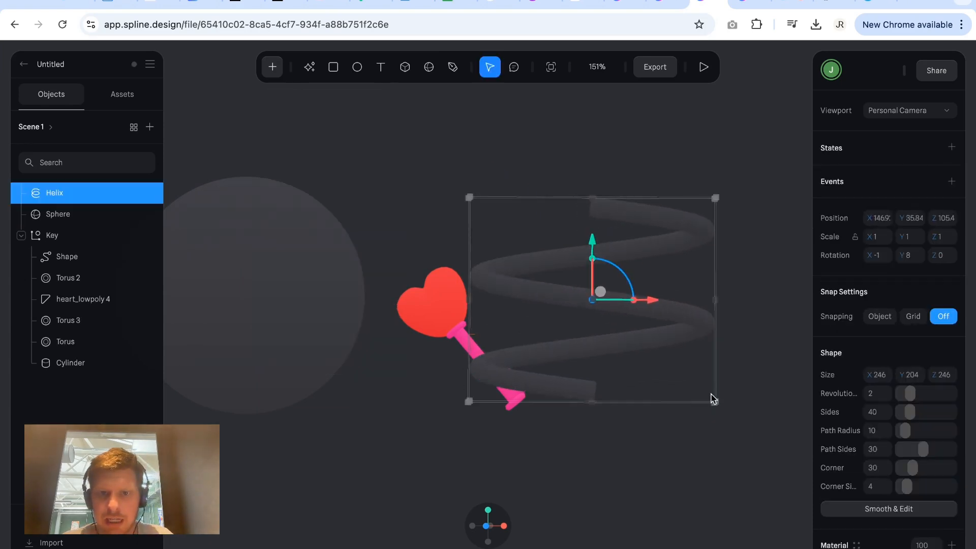
key("Escape")
Draw a pyramid about 224 units in size and move it down to the lower left of the key.
left_click(272, 67)
scroll(311, 305, "down", 6)
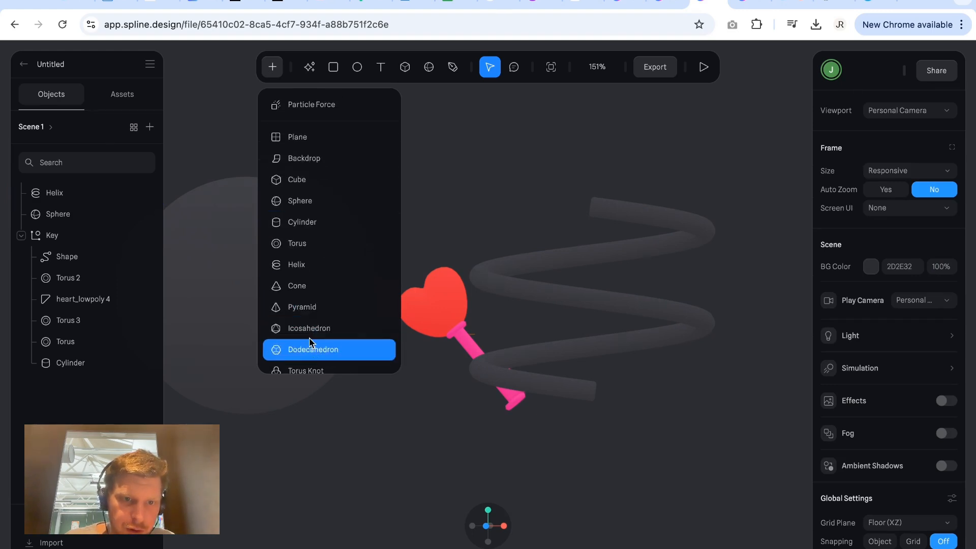
left_click(311, 308)
left_click(406, 210)
left_click_drag(405, 210, 565, 383)
left_click_drag(499, 368, 414, 389)
Move the helix farther to the right so it clears the key.
left_click_drag(557, 252, 673, 322)
left_click(542, 214)
scroll(542, 214, "left", 1)
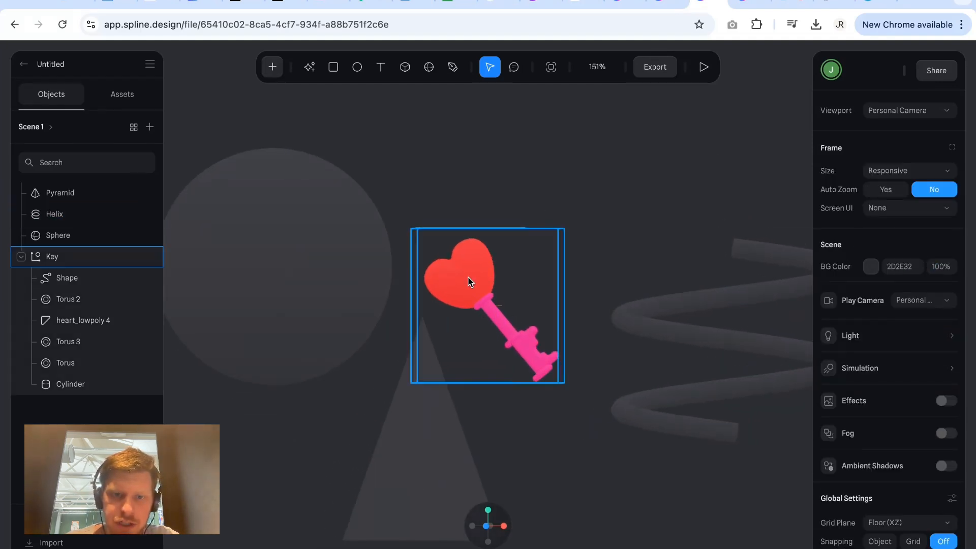
Hide the Key group in the scene.
left_click(81, 257)
left_click(21, 256)
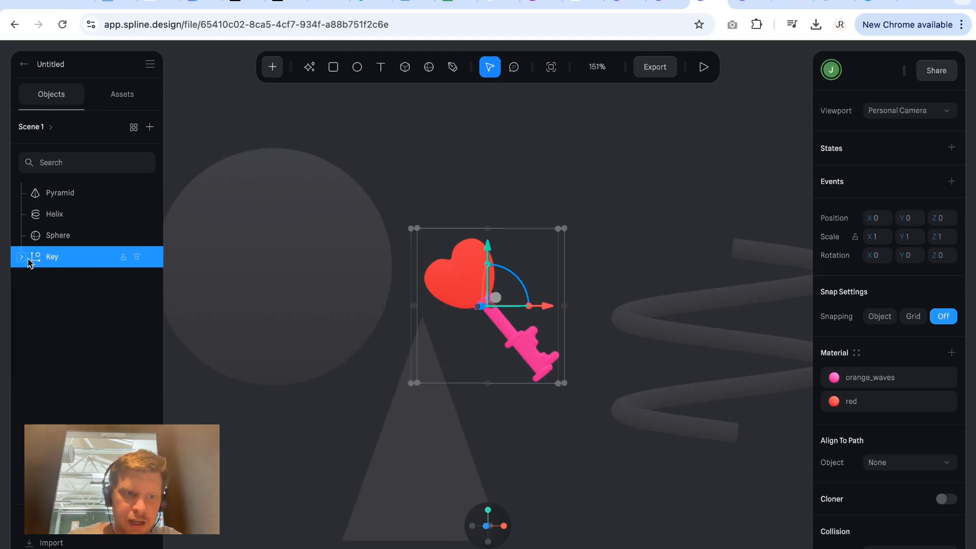
left_click(21, 257)
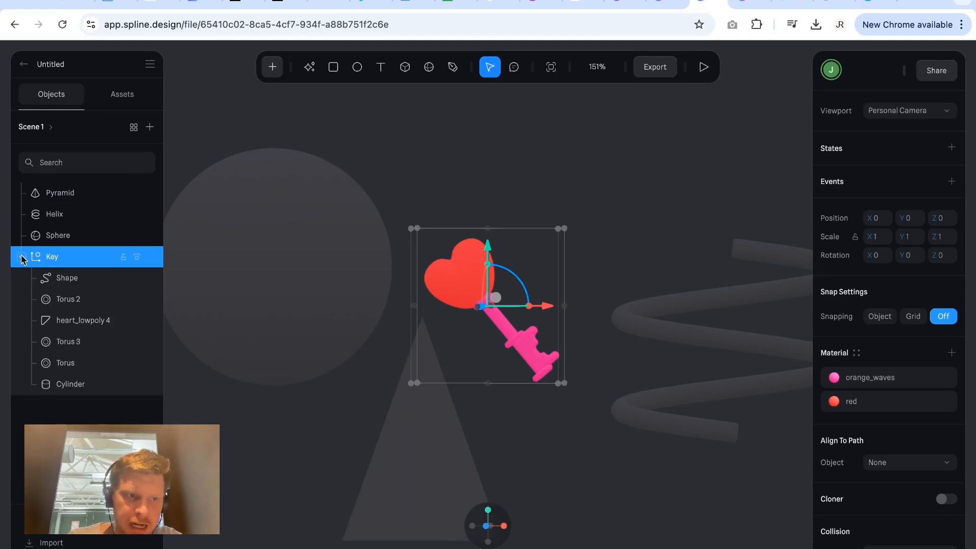
left_click(137, 257)
left_click(479, 342)
Arrange the shapes in a row by moving the pyramid between the sphere and helix and raising the helix.
left_click(413, 431)
left_click_drag(413, 431, 520, 264)
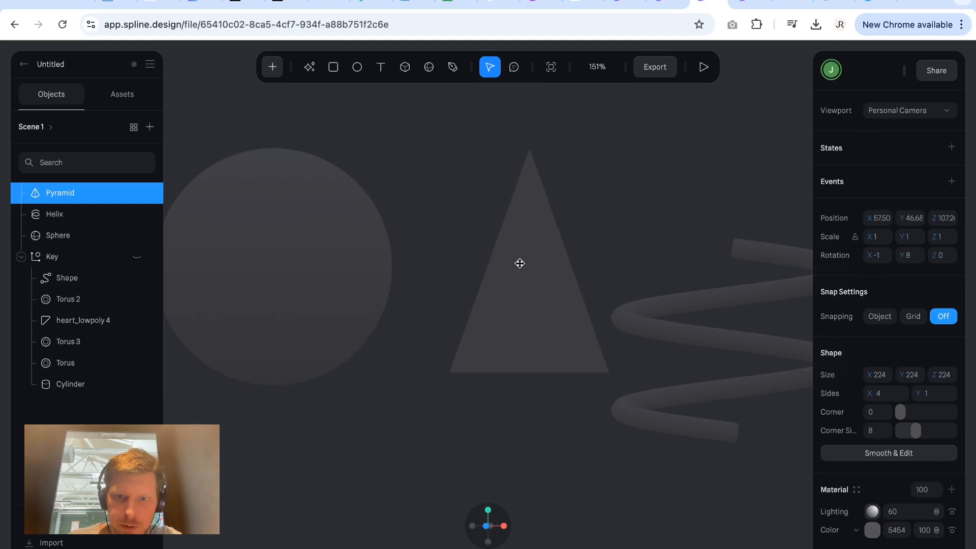
scroll(519, 263, "right", 2)
left_click_drag(644, 340, 699, 260)
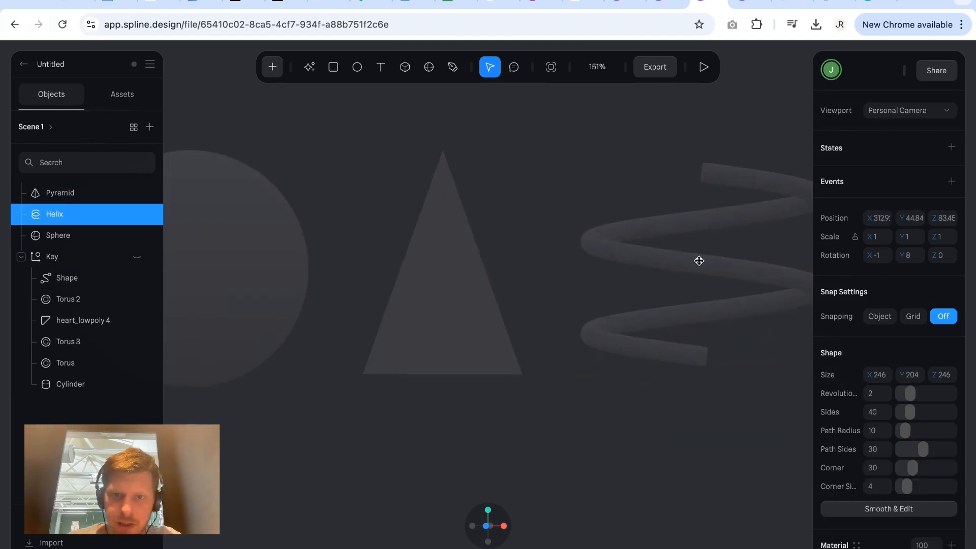
scroll(313, 303, "down", 5, "ctrl")
left_click(407, 386)
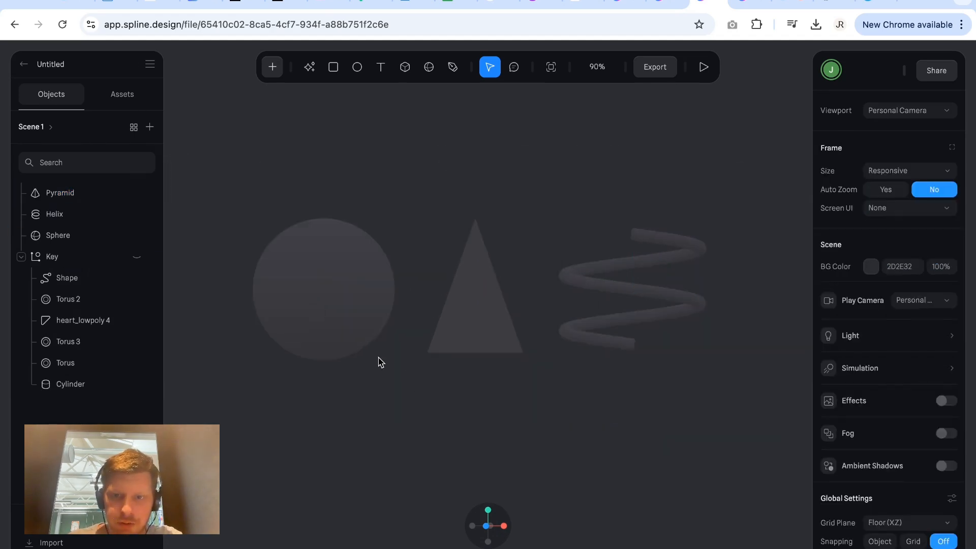
scroll(381, 362, "right", 2)
Examine the sphere's shape, material and visibility properties and the available material assets.
left_click(320, 310)
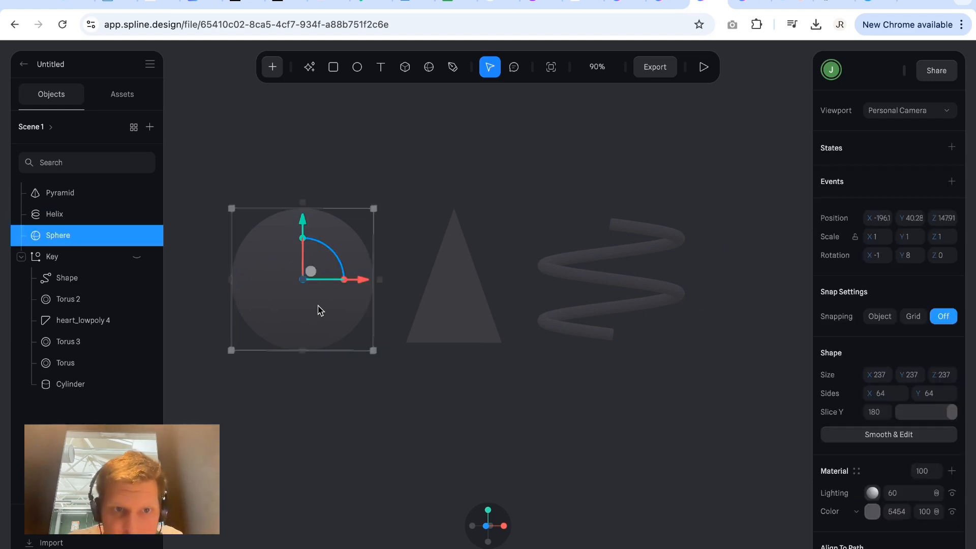
left_click(407, 229)
left_click(359, 255)
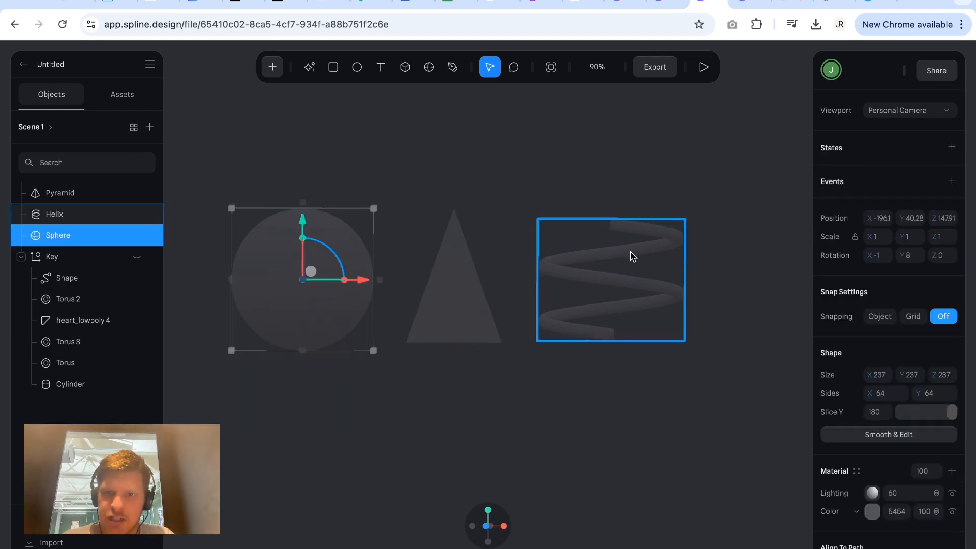
scroll(869, 292, "down", 4)
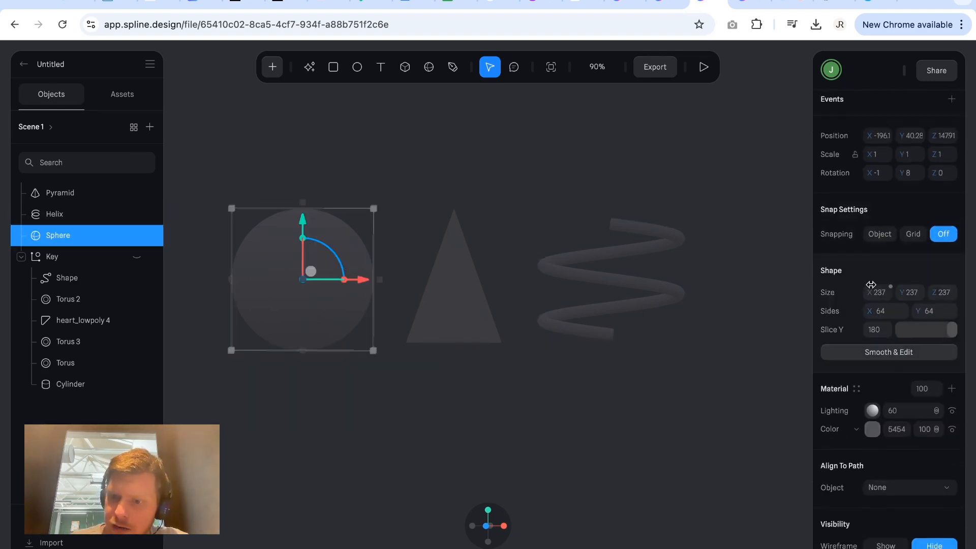
scroll(856, 277, "up", 4)
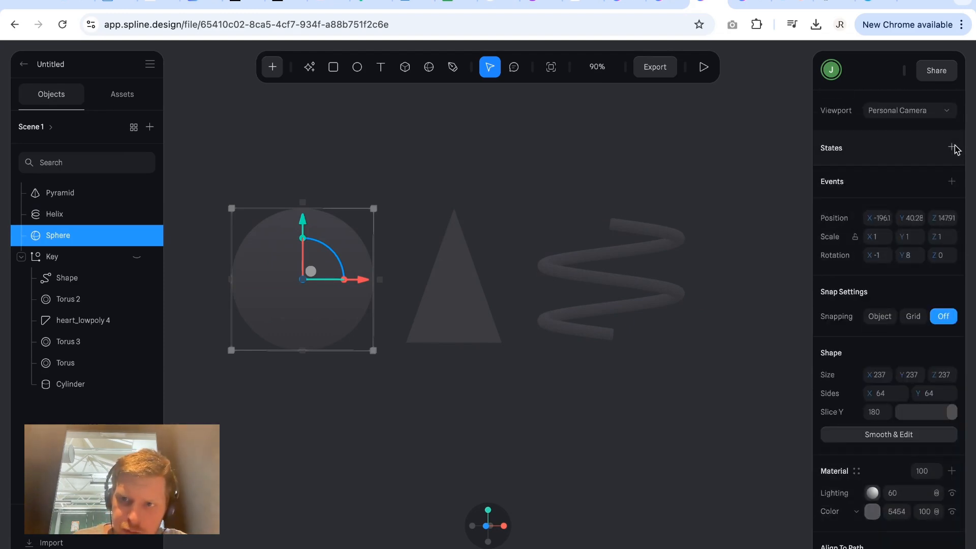
scroll(910, 356, "down", 2)
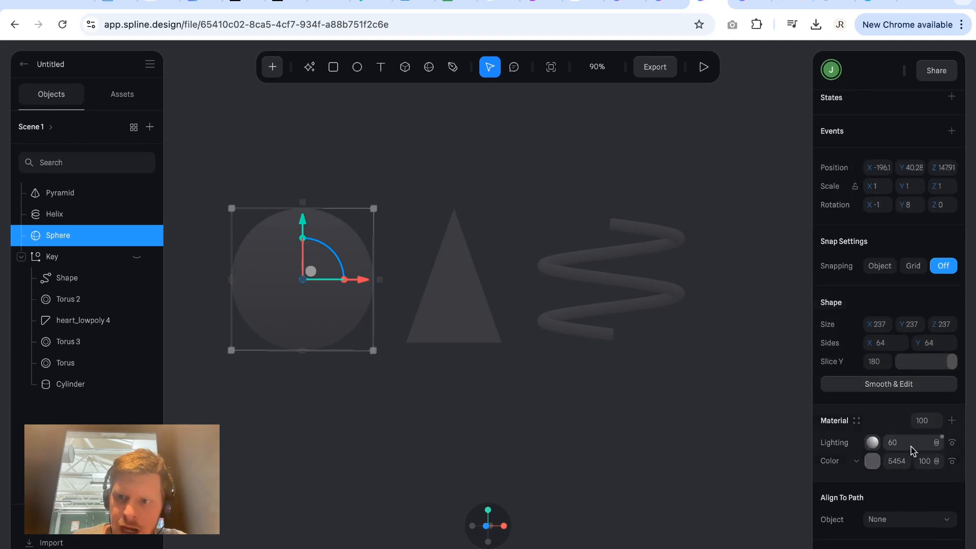
scroll(906, 360, "down", 1)
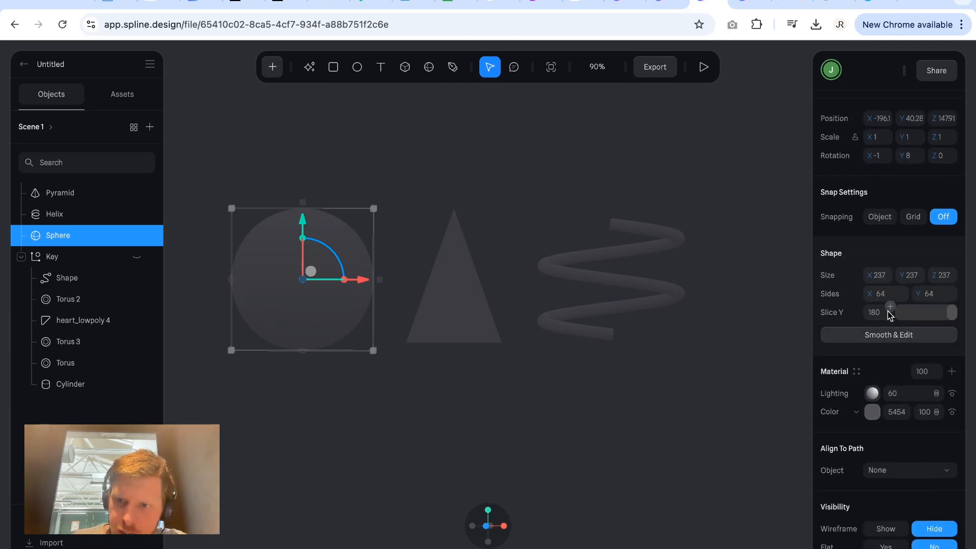
scroll(889, 348, "down", 2)
left_click(857, 324)
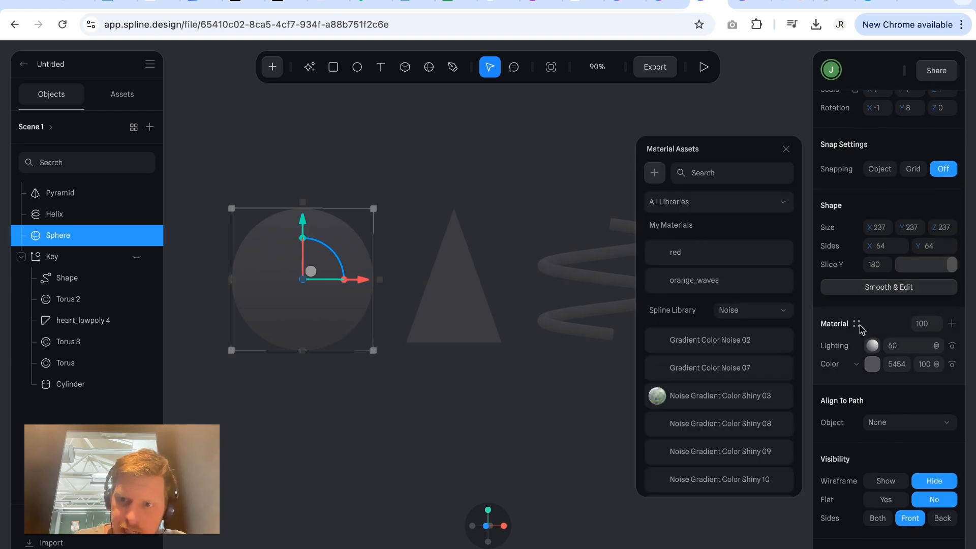
left_click(858, 325)
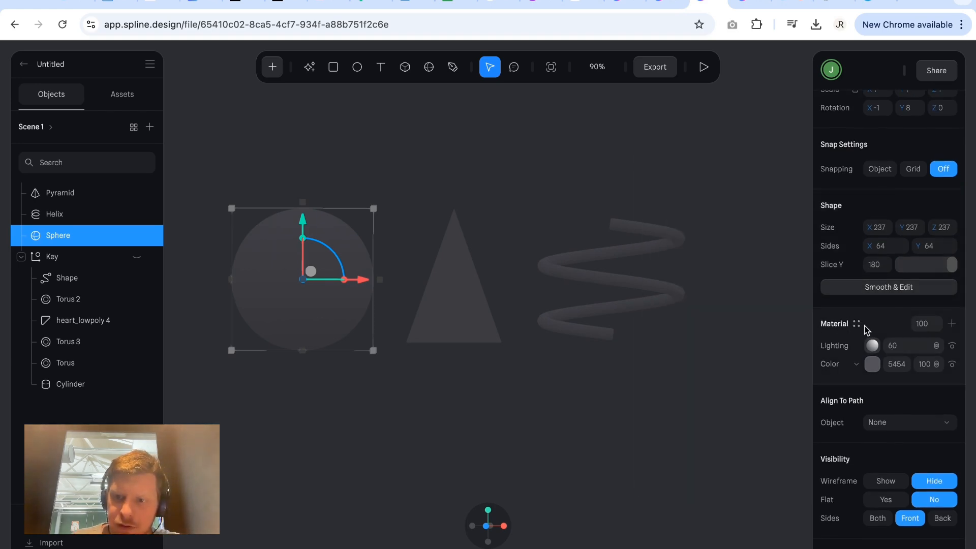
Add a new material layer to the sphere and change its type to Matcap.
left_click(952, 324)
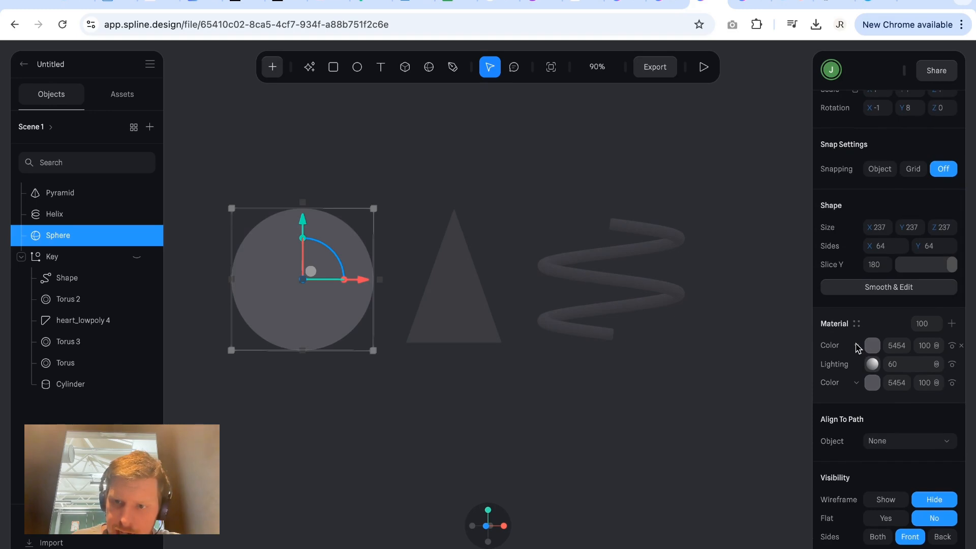
left_click(858, 348)
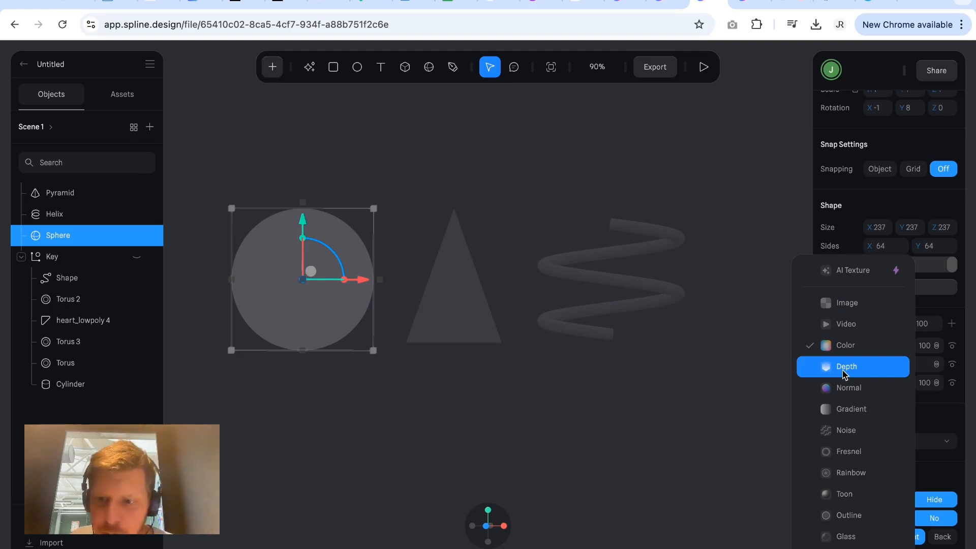
scroll(835, 463, "down", 1)
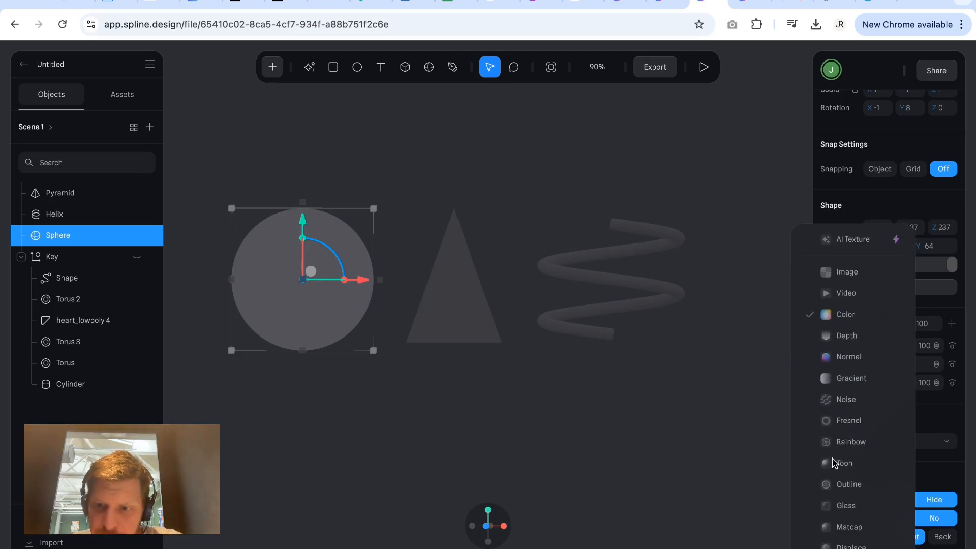
left_click(842, 527)
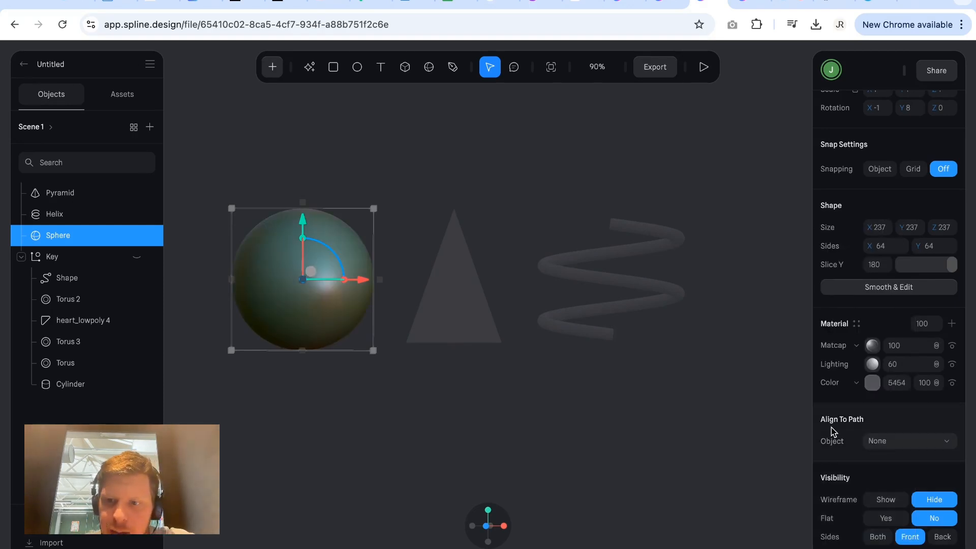
Set the sphere's Matcap image to the glossy black Spline Library texture with sharp white highlights.
left_click(872, 345)
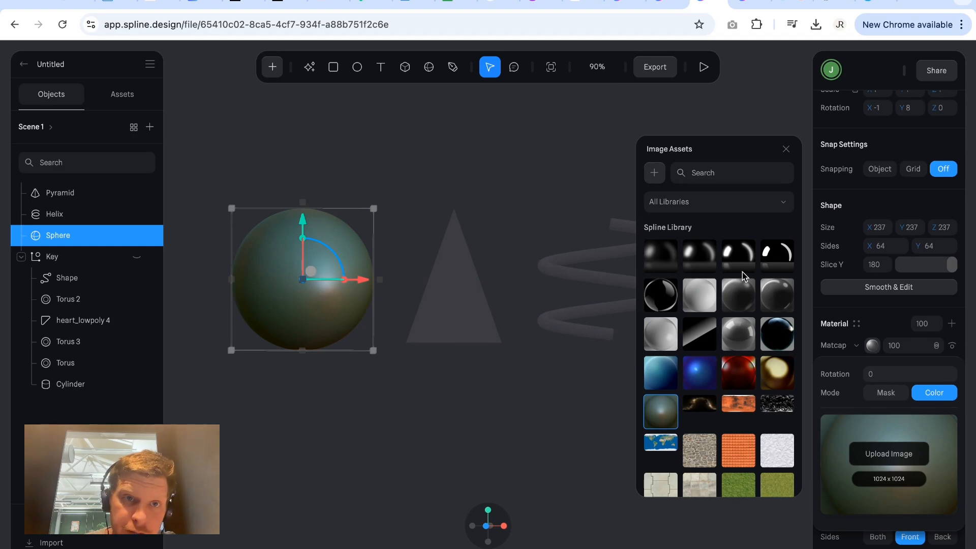
left_click(779, 261)
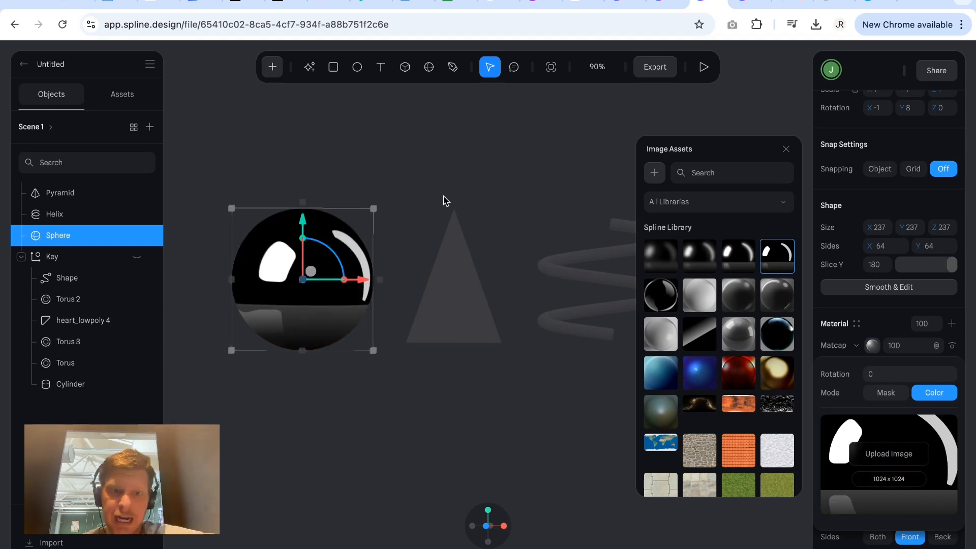
left_click(387, 225)
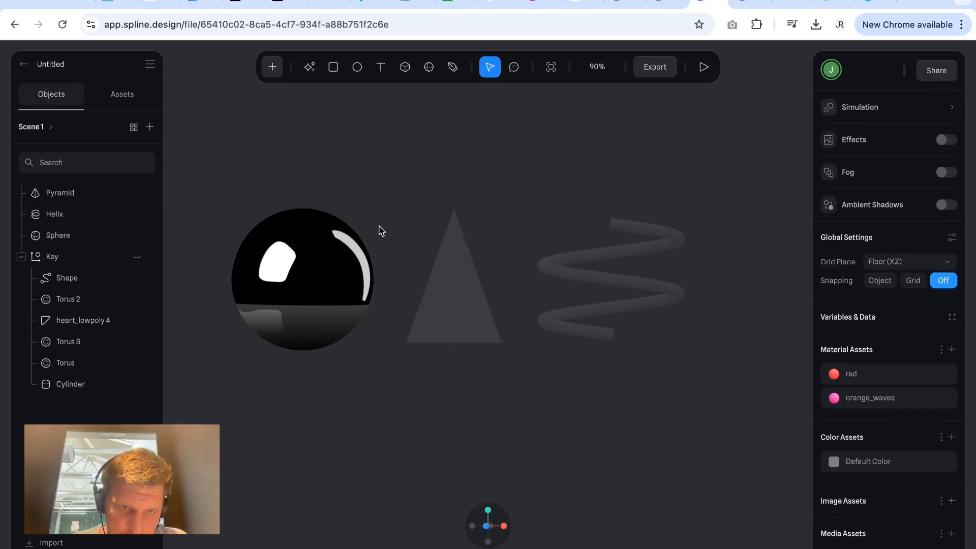
Inspect the sphere's Matcap reflections from several angles and return to the front view.
right_click_drag(379, 230, 407, 208)
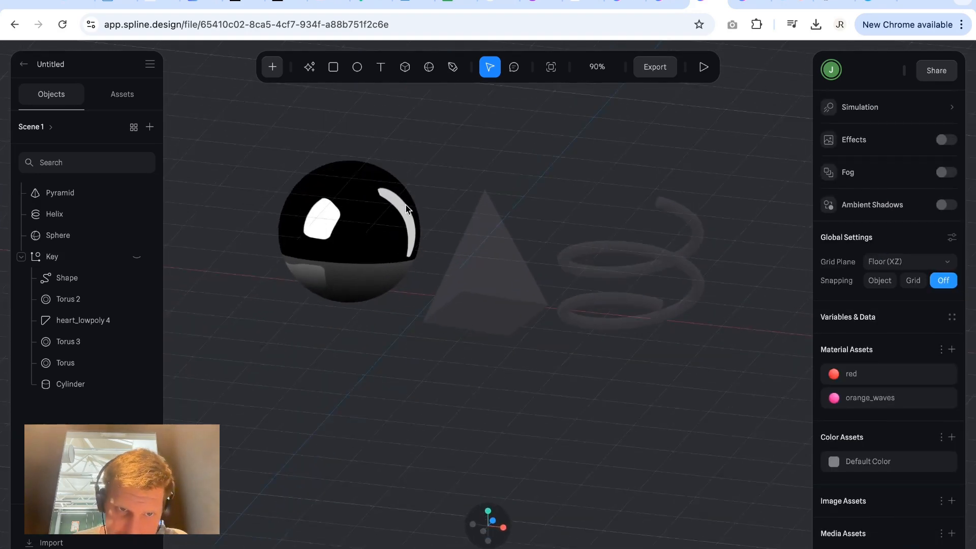
left_click(406, 211)
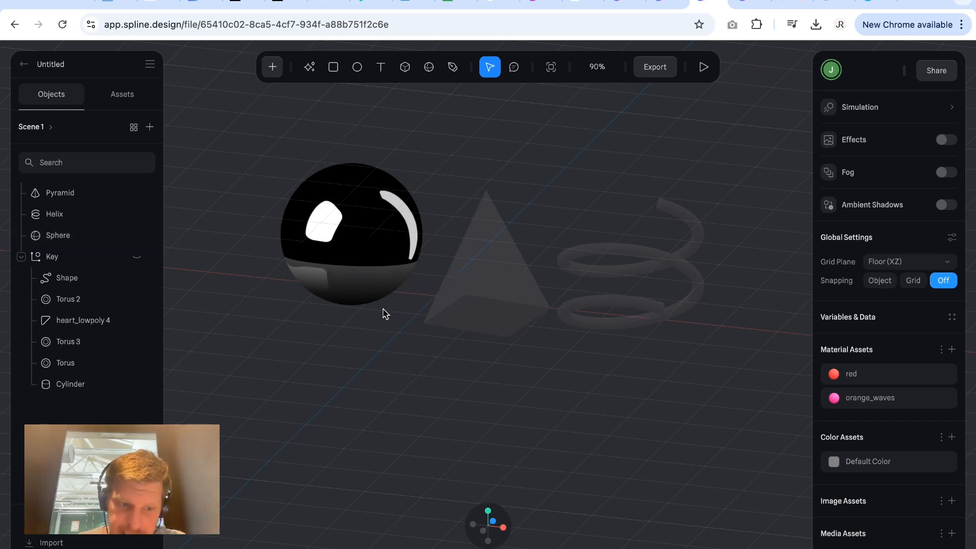
right_click_drag(378, 334, 359, 262)
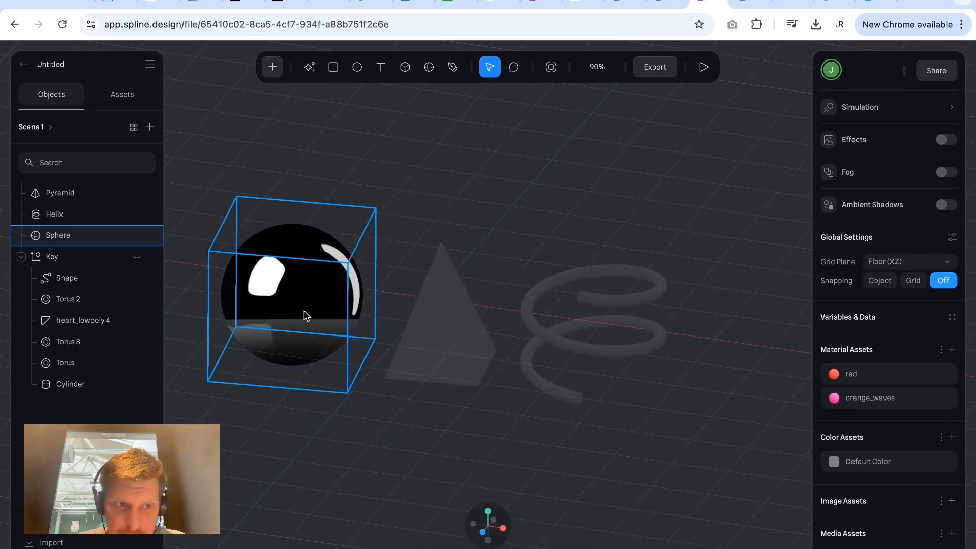
scroll(304, 311, "up", 5)
scroll(304, 311, "left", 4)
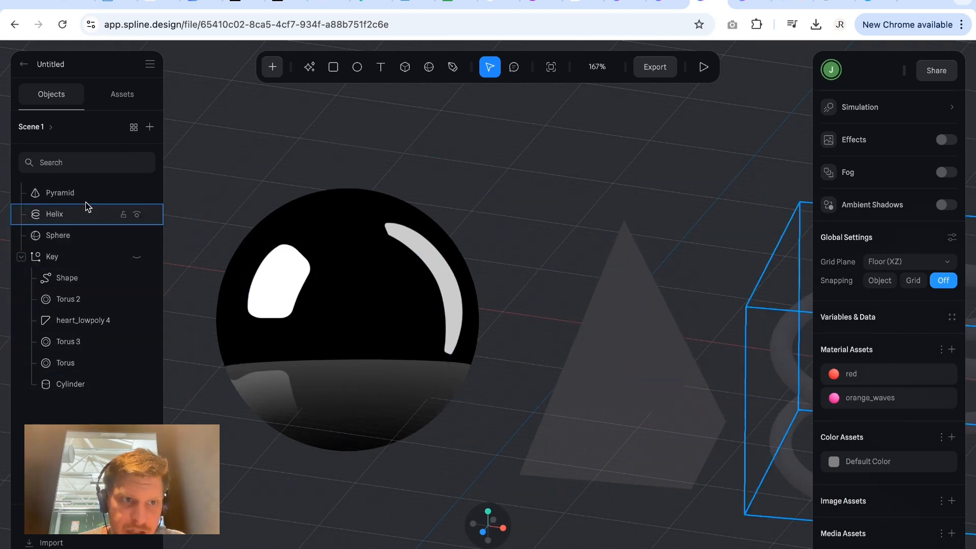
left_click_drag(377, 297, 381, 340, "alt")
scroll(382, 343, "down", 3)
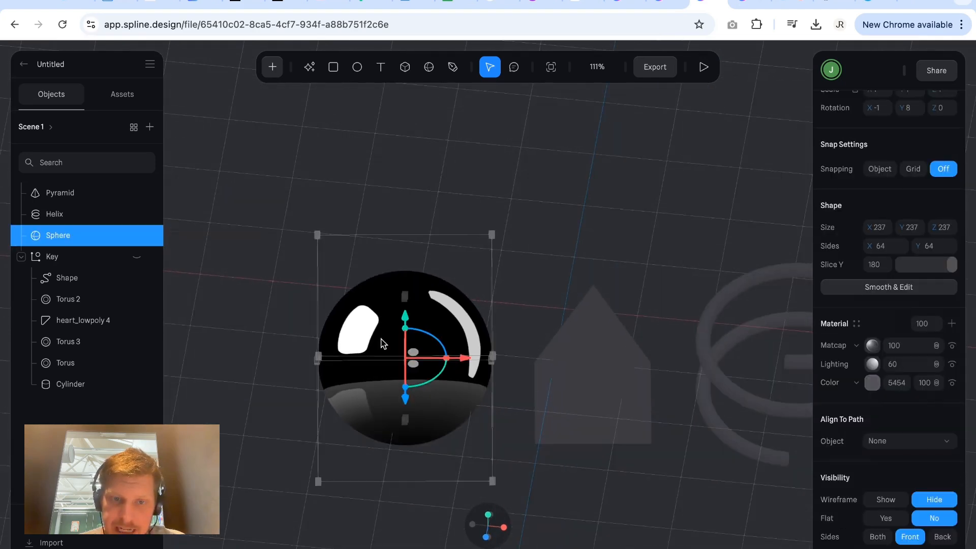
left_click(487, 536)
left_click(512, 439)
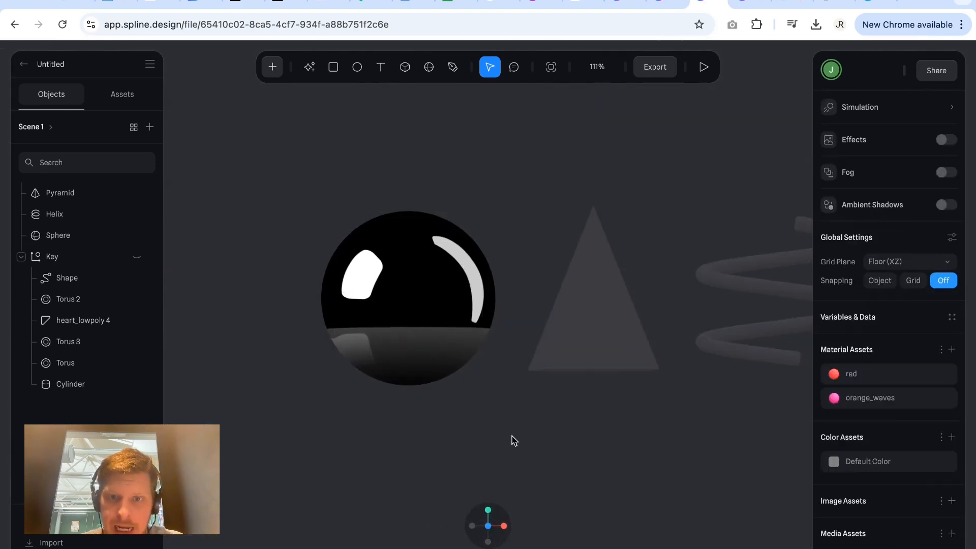
scroll(373, 327, "right", 2)
Move the Color layer to the top of the sphere's material stack and set its opacity to 10.
left_click(372, 326)
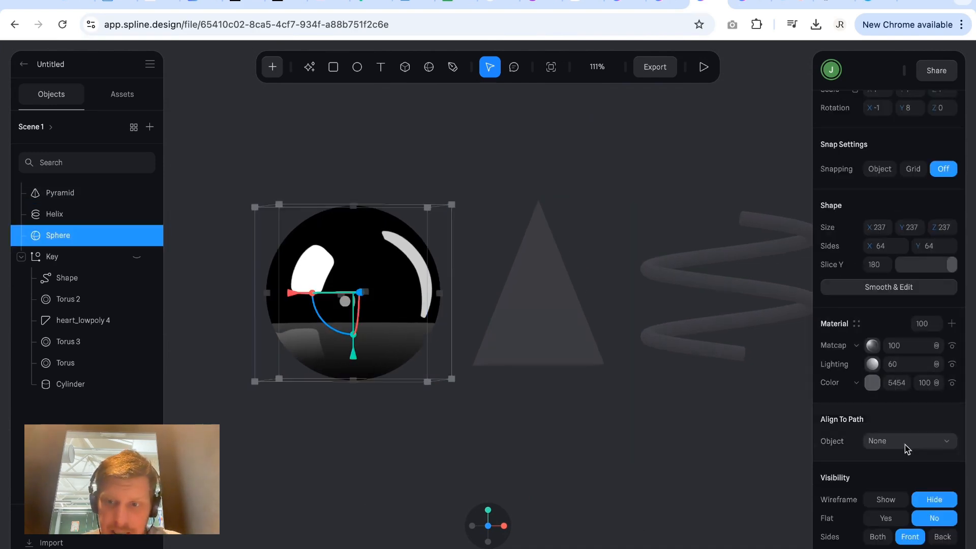
left_click(873, 346)
left_click(872, 347)
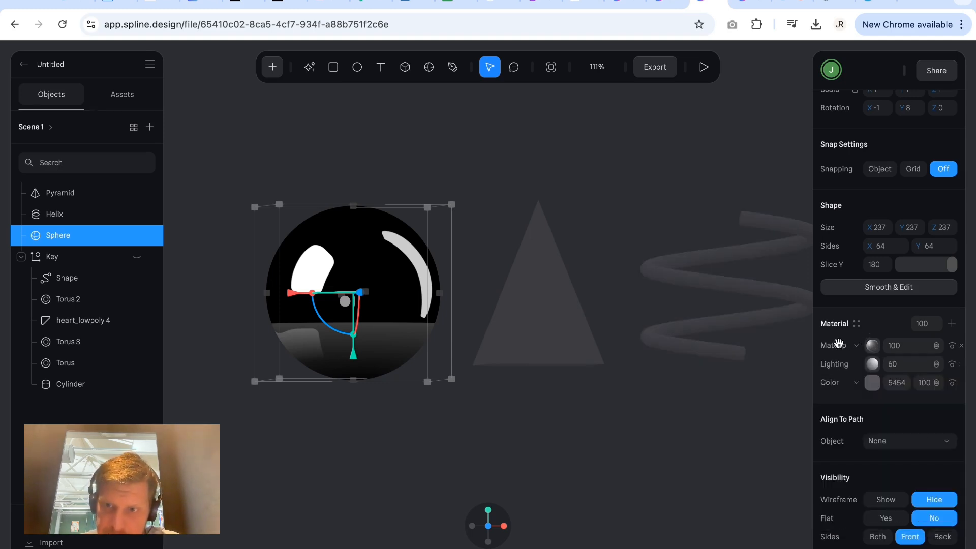
mouse_move(838, 343)
left_mouse_down()
mouse_move(836, 388)
mouse_move(839, 344)
left_mouse_up()
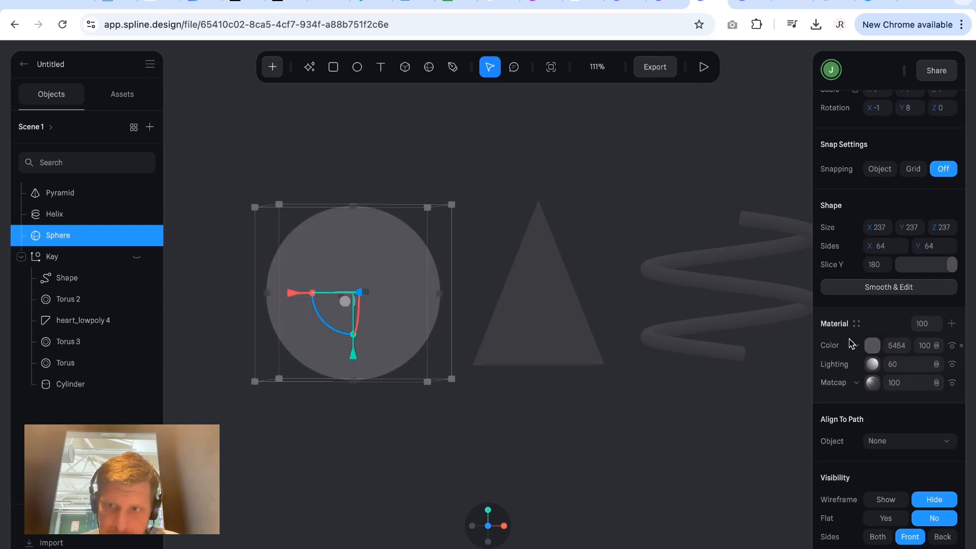
left_click(925, 347)
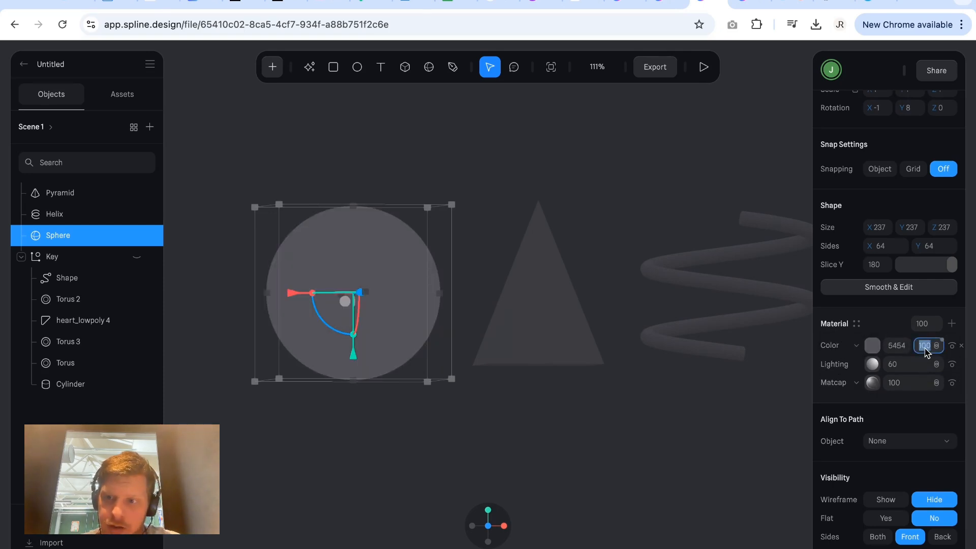
type("10")
key("Return")
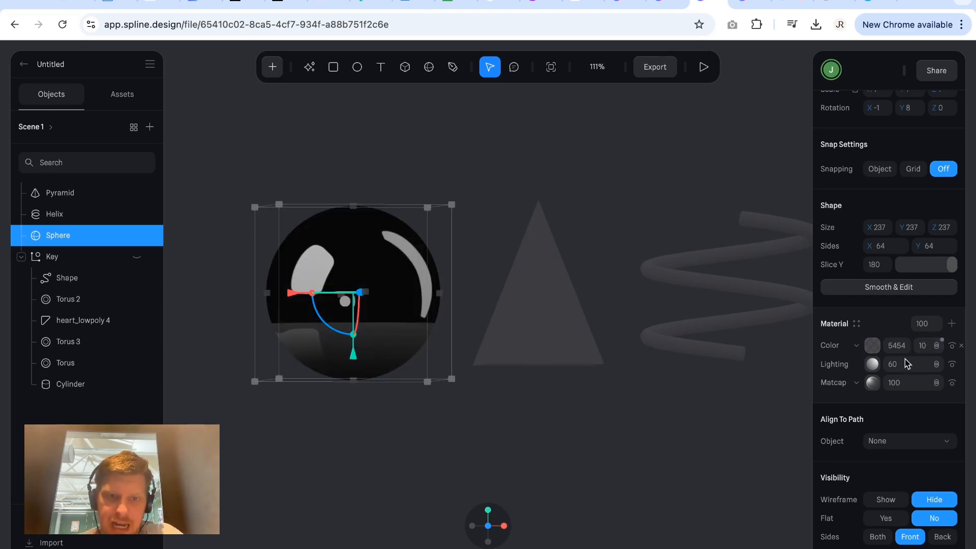
left_click(660, 460)
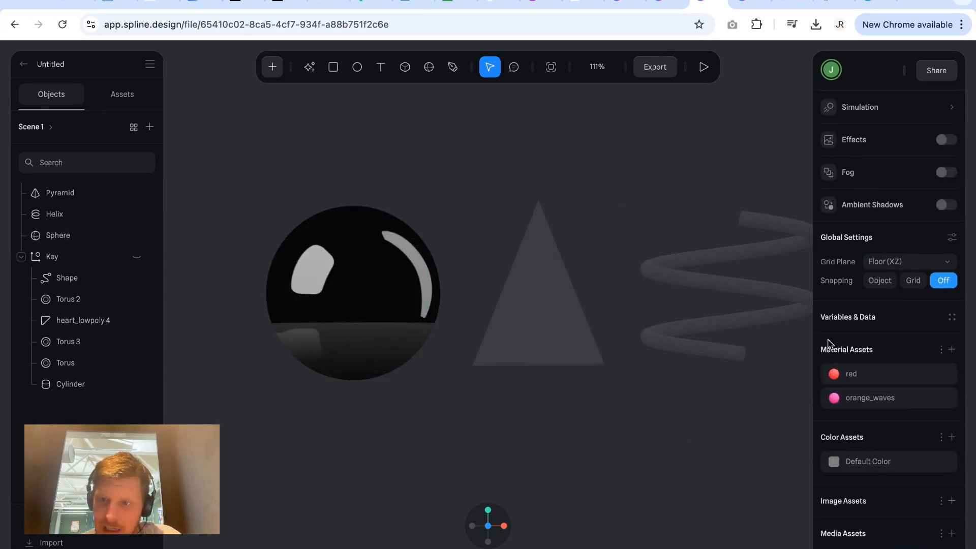
Delete the Color layer from the sphere's material and place the Matcap layer above Lighting.
left_click(420, 279)
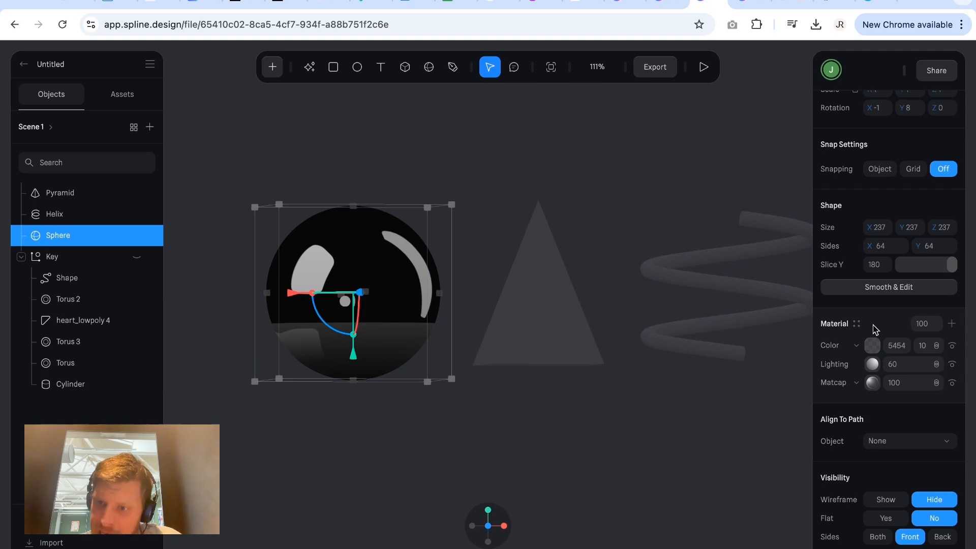
left_click_drag(873, 350, 872, 382)
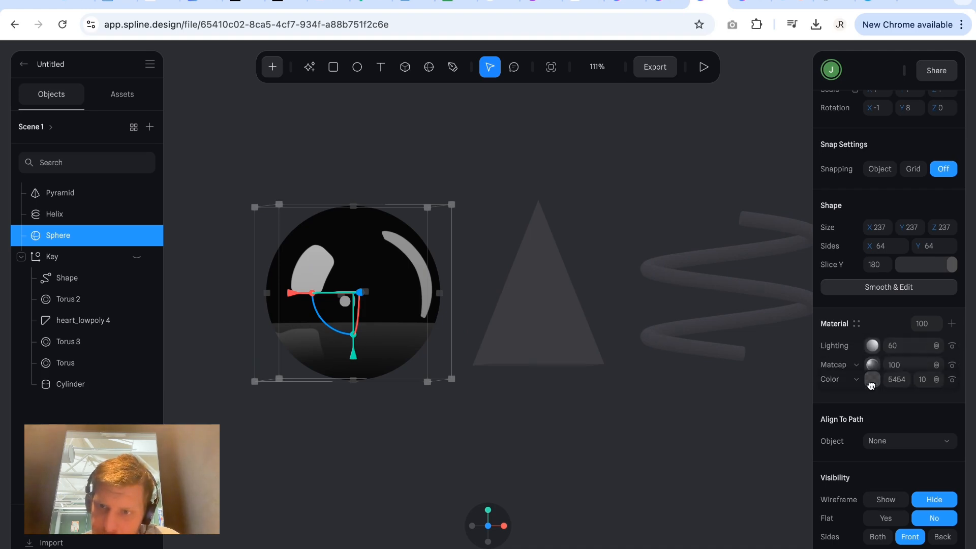
left_click(962, 384)
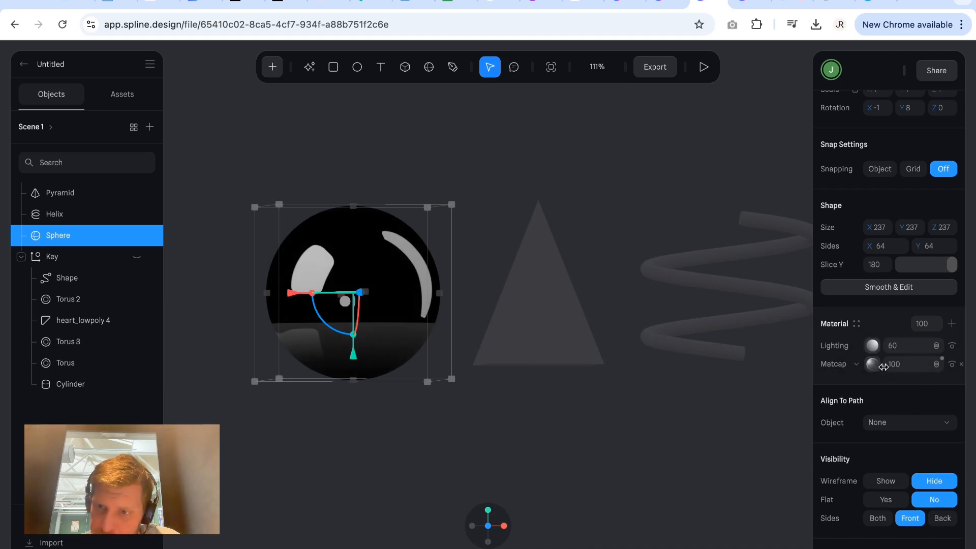
left_click_drag(877, 363, 876, 345)
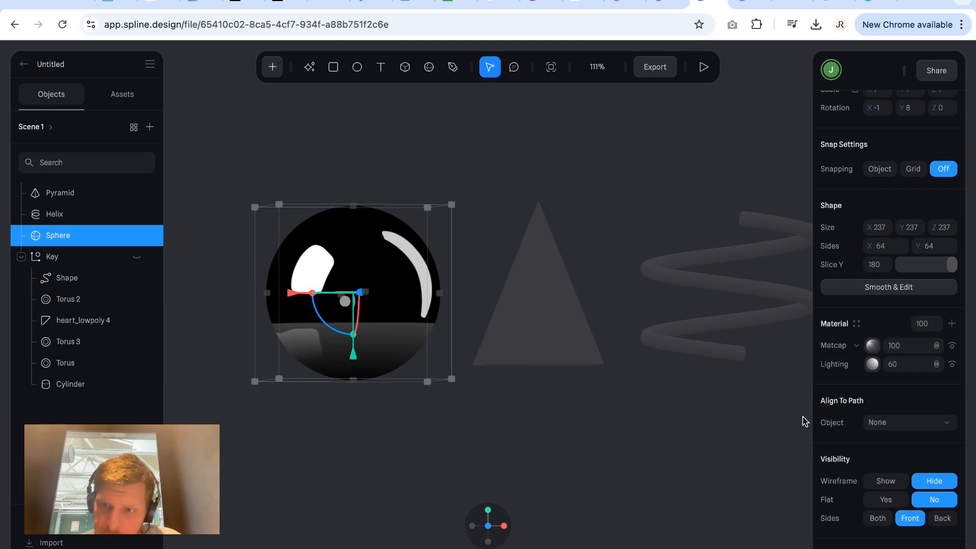
left_click(523, 388)
Add another material layer above the sphere's Matcap and change its type to Noise.
left_click(414, 319)
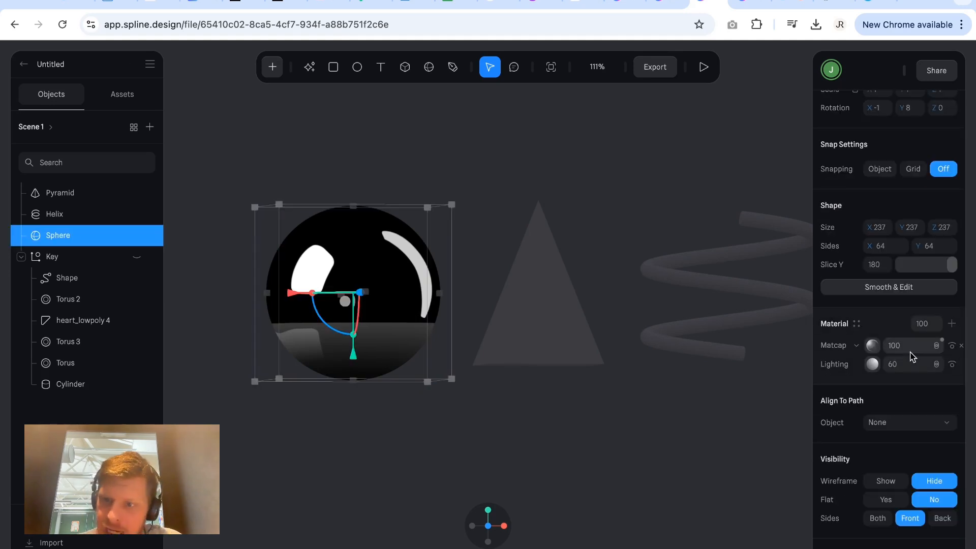
scroll(355, 331, "up", 5)
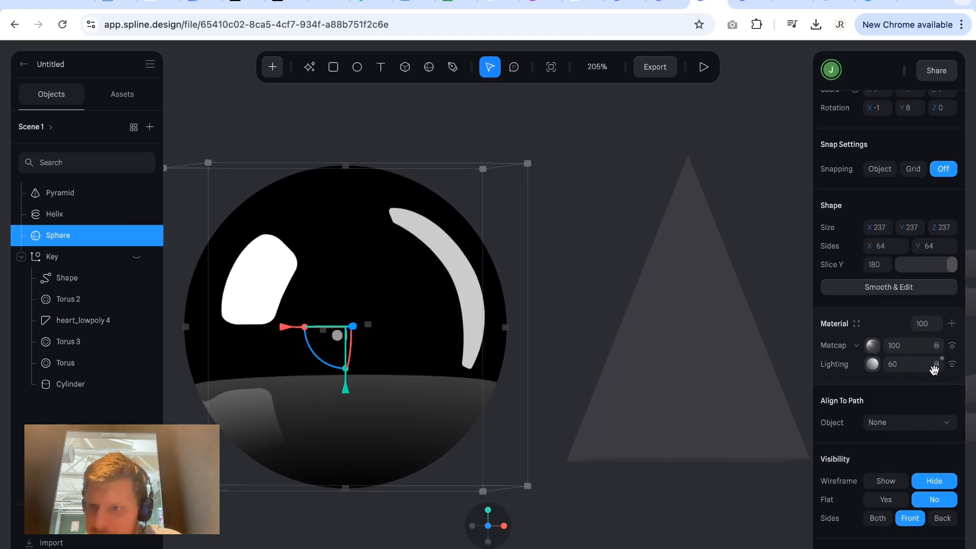
left_click(951, 324)
left_click(855, 345)
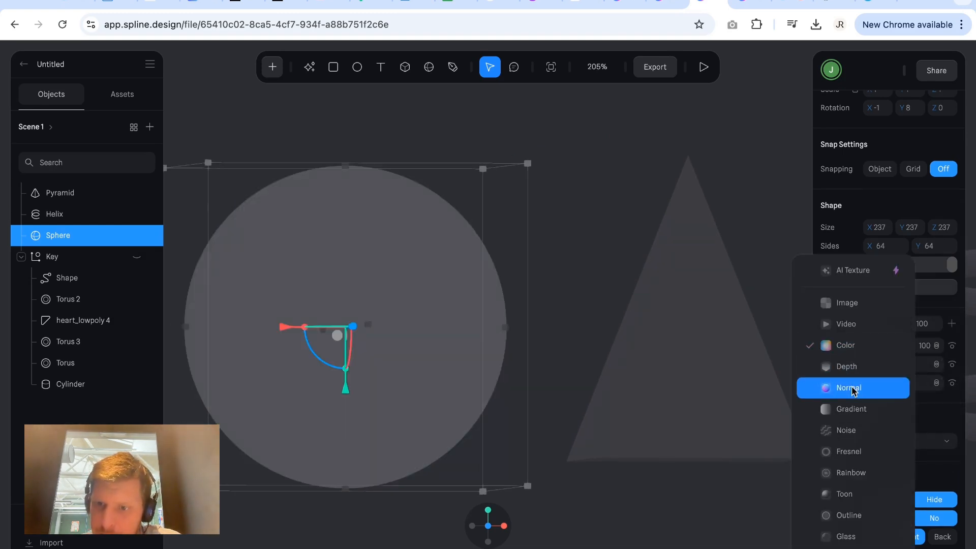
left_click(859, 430)
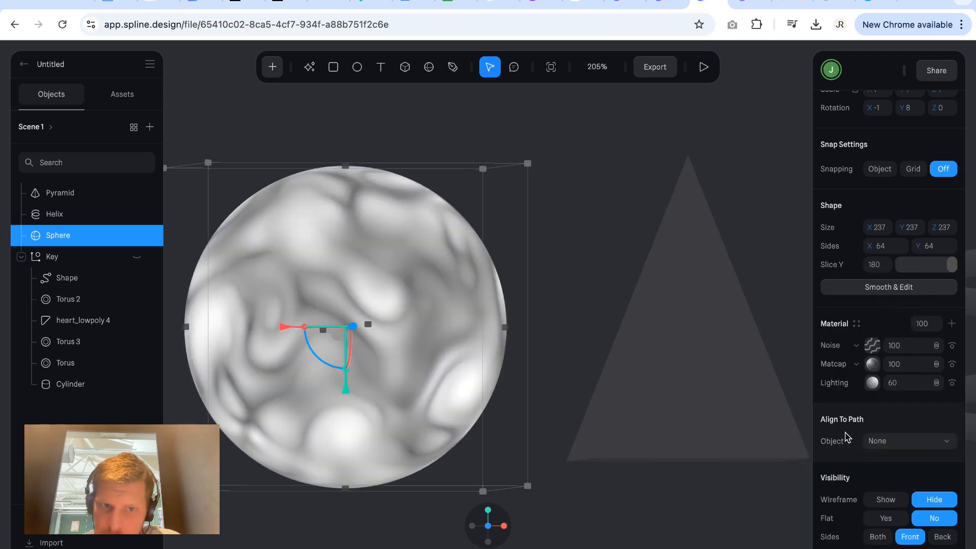
Try the Fbm type on the sphere's Noise layer and switch it back to Simplex.
left_click(873, 345)
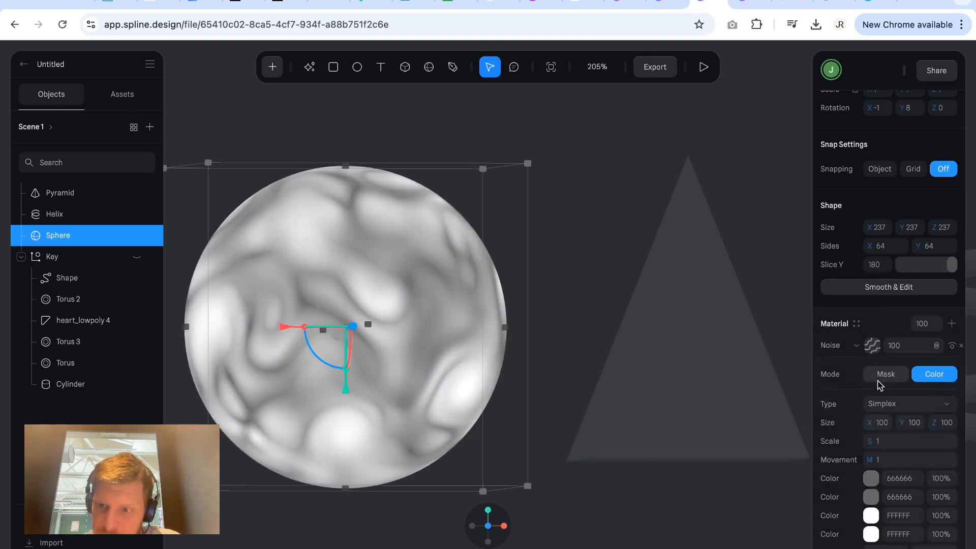
left_click(891, 404)
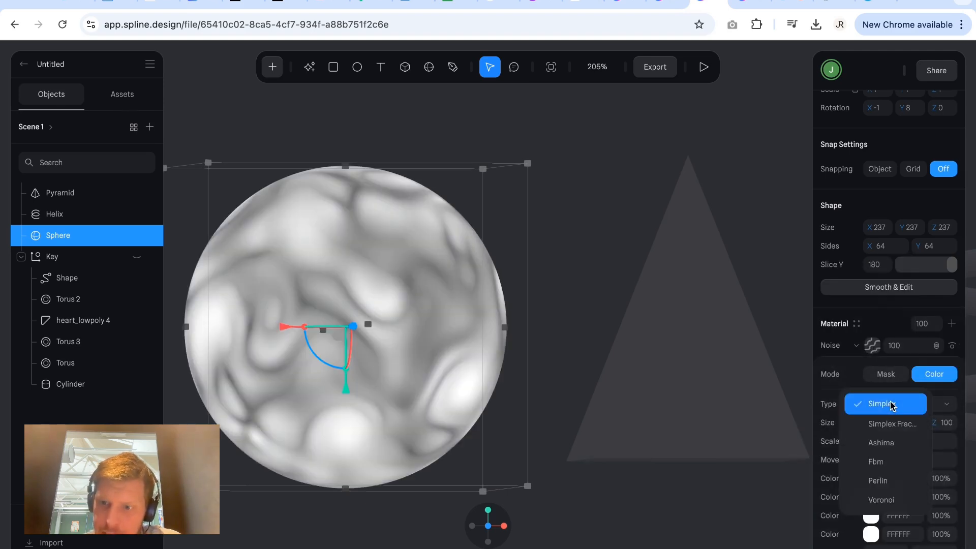
left_click(886, 462)
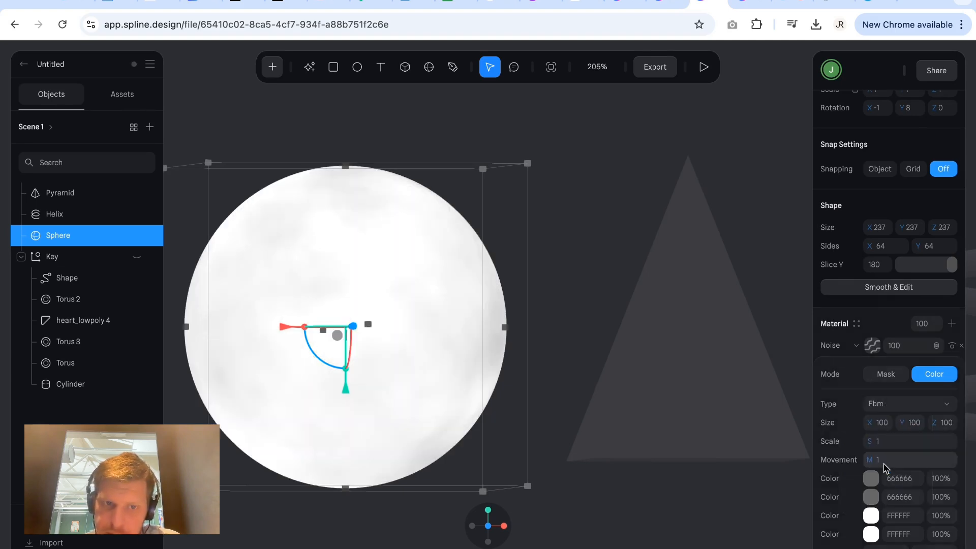
left_click(893, 405)
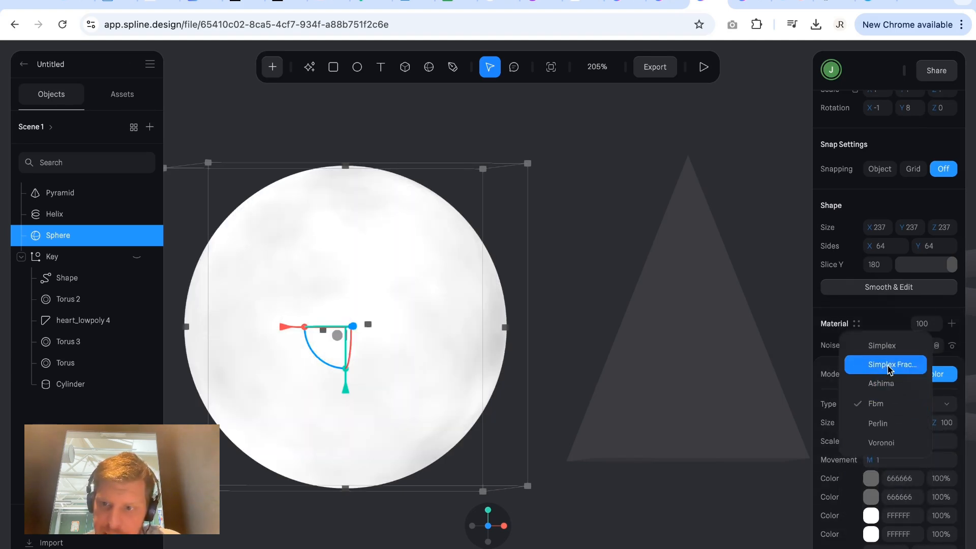
left_click(888, 348)
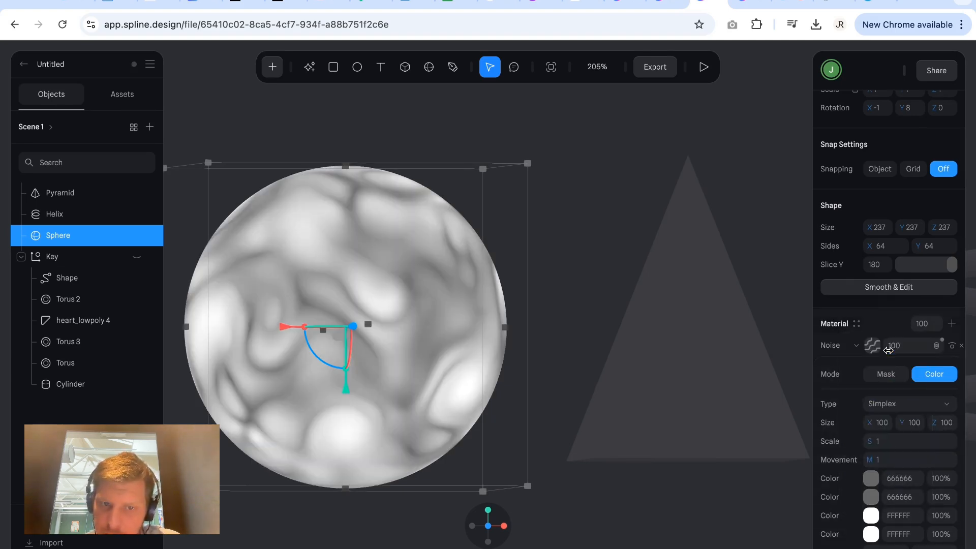
Set the Noise layer's size to 1 on the X, Y and Z axes.
left_click(884, 425)
type("1")
key("Return")
left_click(905, 425)
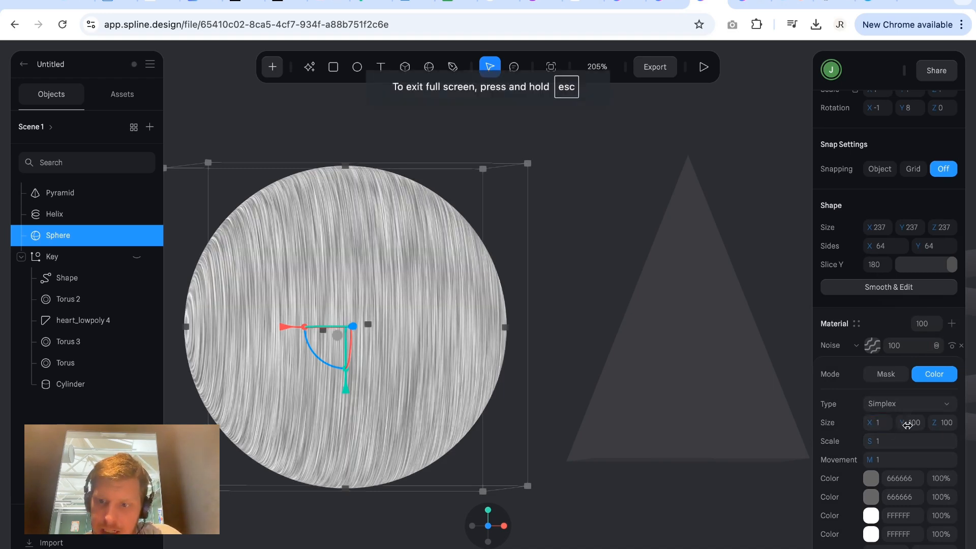
type("1")
key("Return")
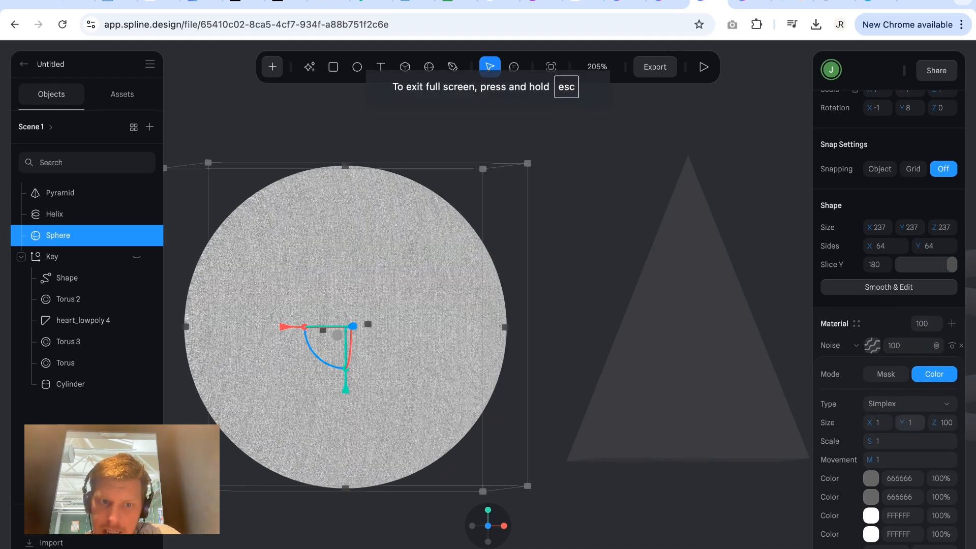
left_click(950, 428)
type("1")
key("Return")
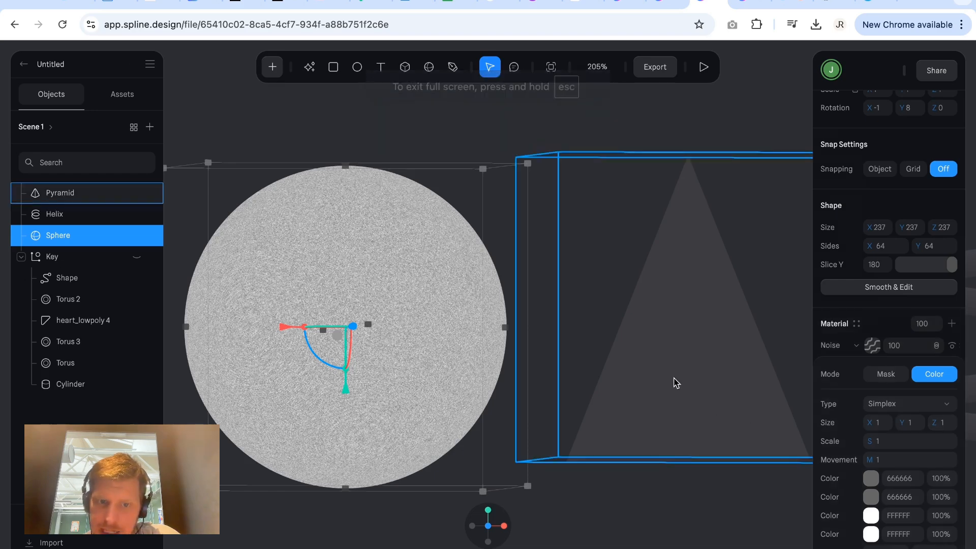
Change the Noise layer's first color to the light red E56E6E.
left_click(871, 480)
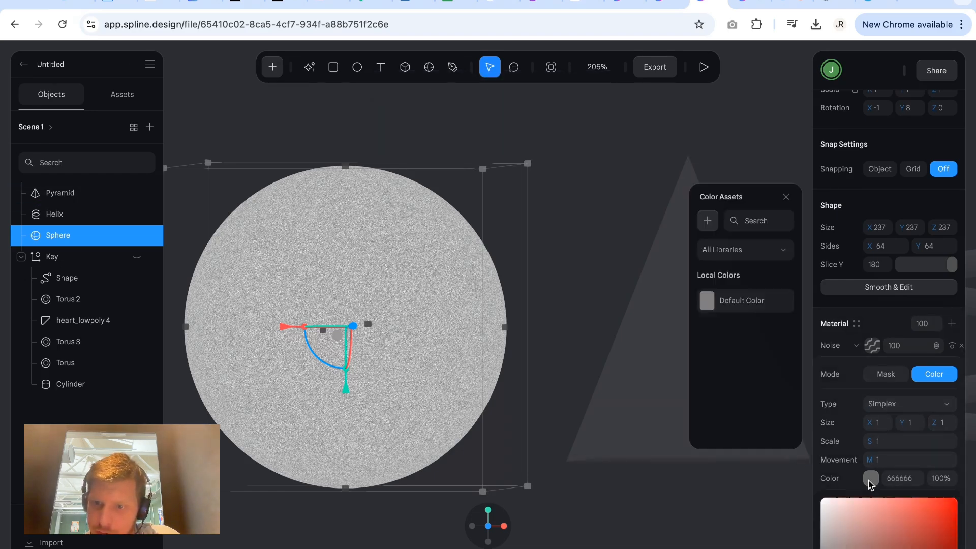
left_click_drag(870, 517, 891, 510)
left_click(874, 477)
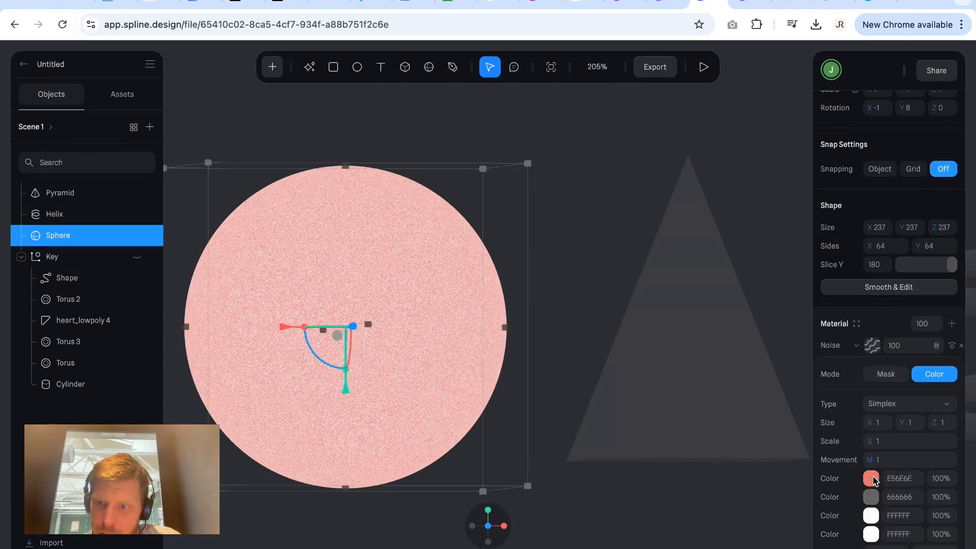
Change the Noise layer's second color to the orange DE8721 and close the layer's settings.
left_click(872, 498)
scroll(874, 503, "down", 3)
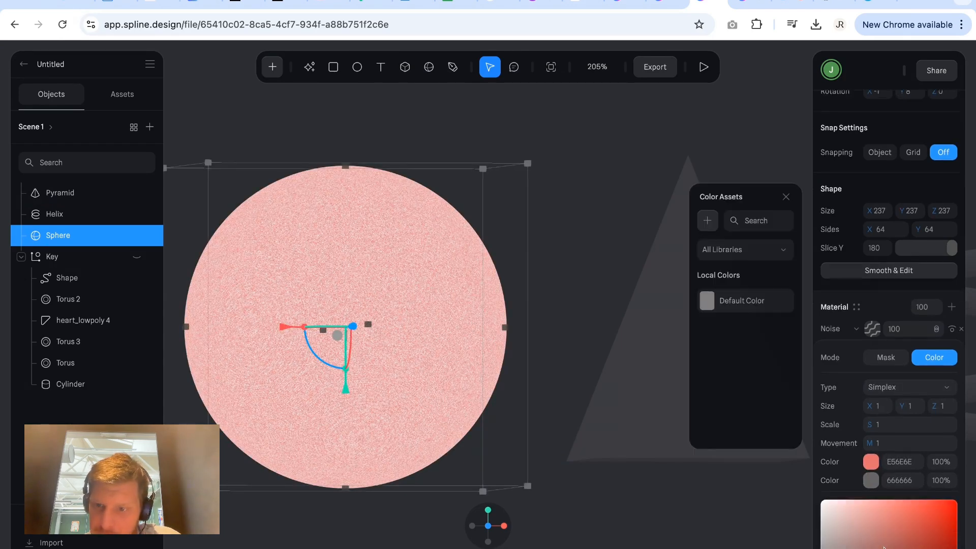
left_click(898, 527)
left_click_drag(877, 460, 876, 394)
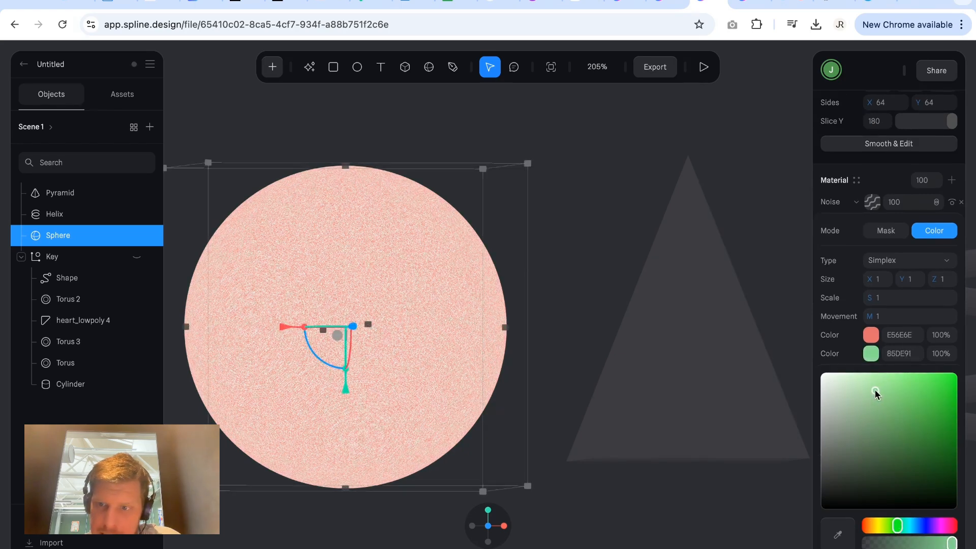
left_click(874, 354)
left_click(874, 353)
left_click_drag(897, 518, 874, 524)
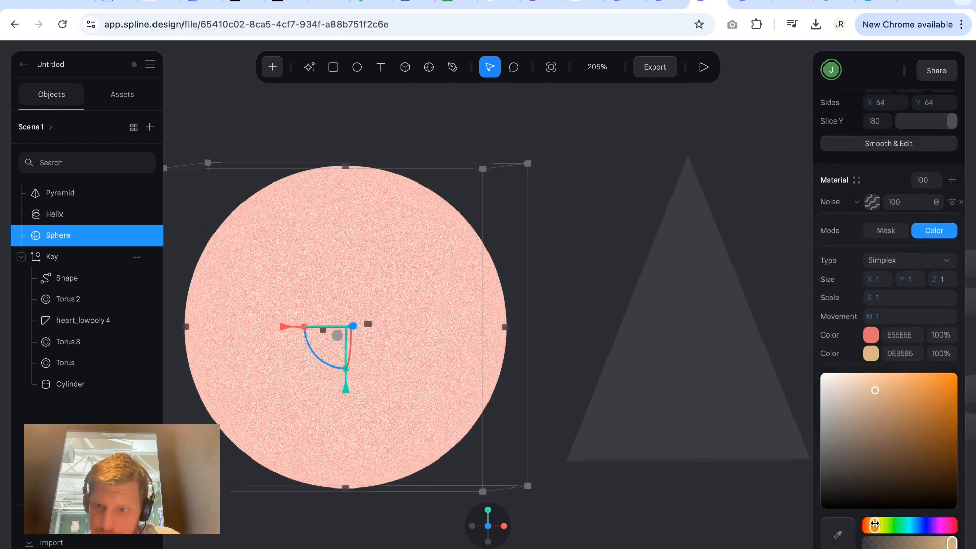
left_click_drag(899, 405, 936, 390)
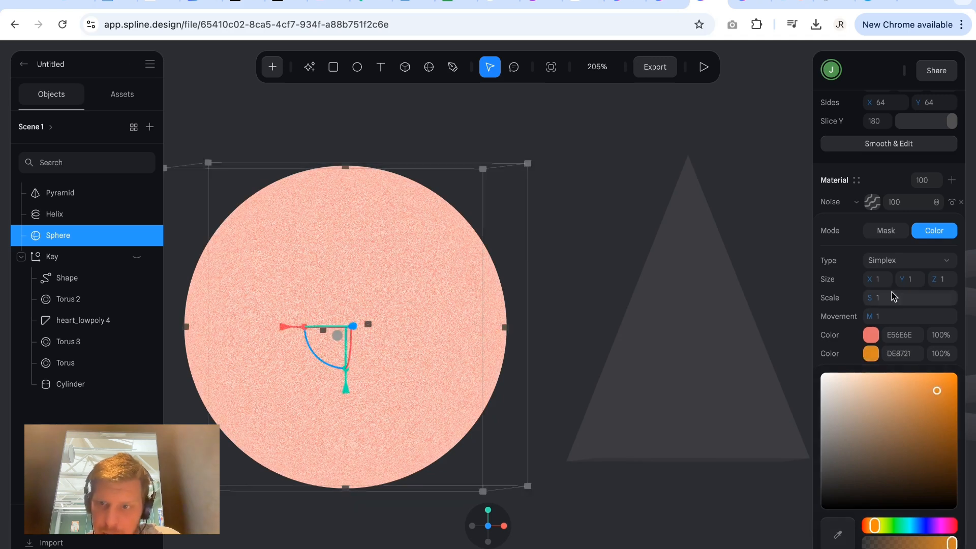
left_click(867, 334)
left_click(917, 248)
scroll(918, 251, "up", 3)
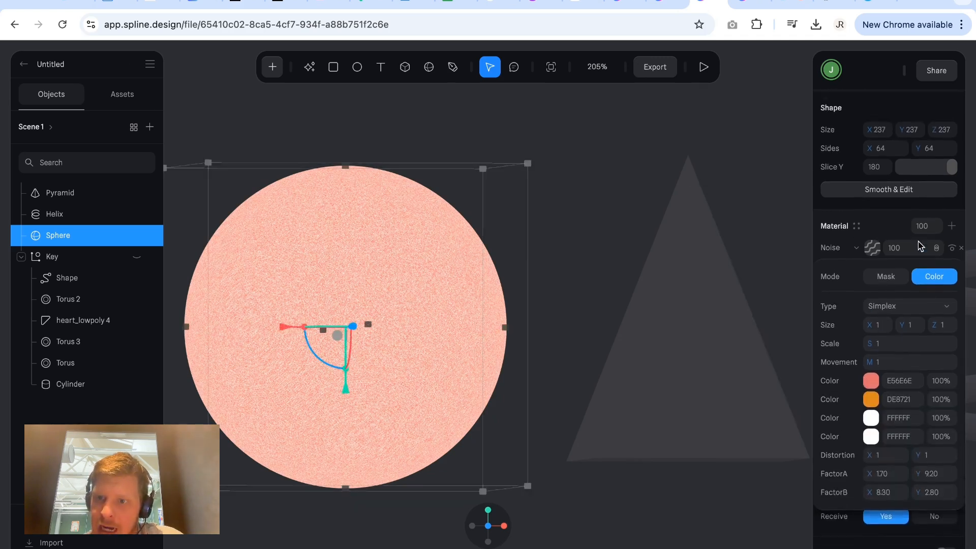
left_click(888, 257)
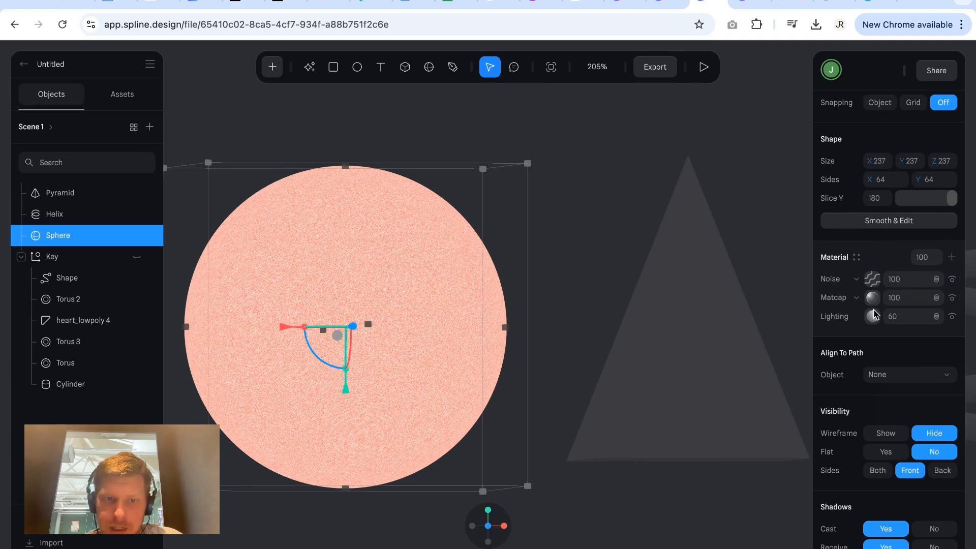
Set the Noise layer's blend mode to Overlay and deselect the sphere.
scroll(689, 360, "left", 2)
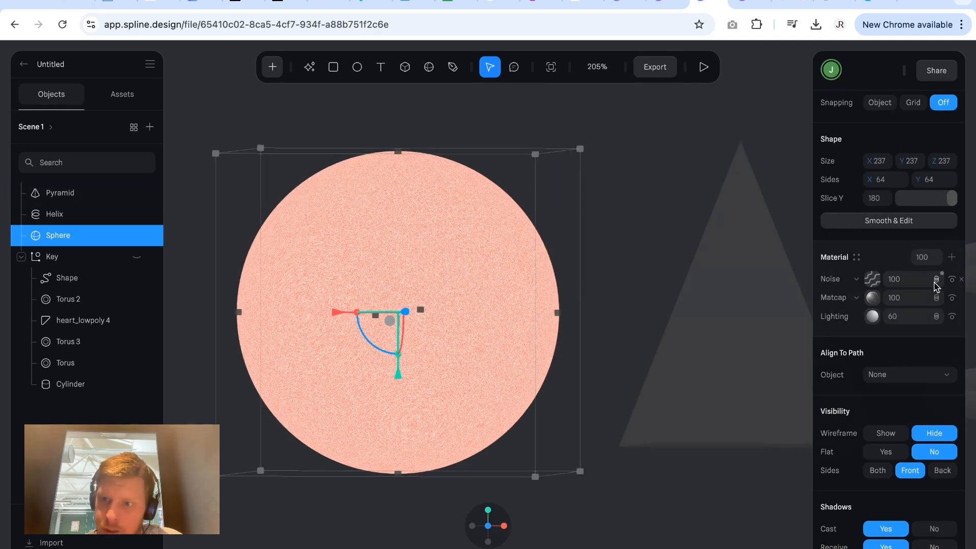
left_click(937, 281)
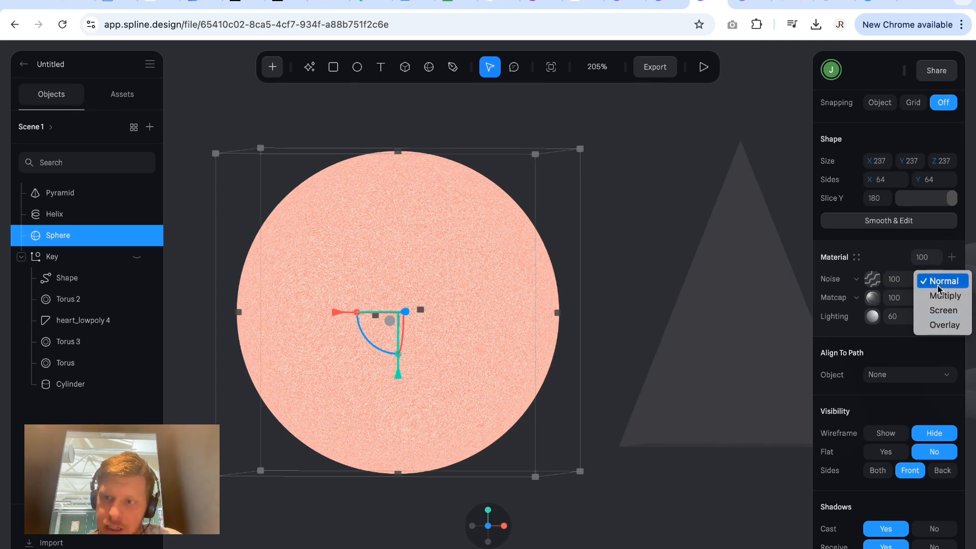
left_click(942, 326)
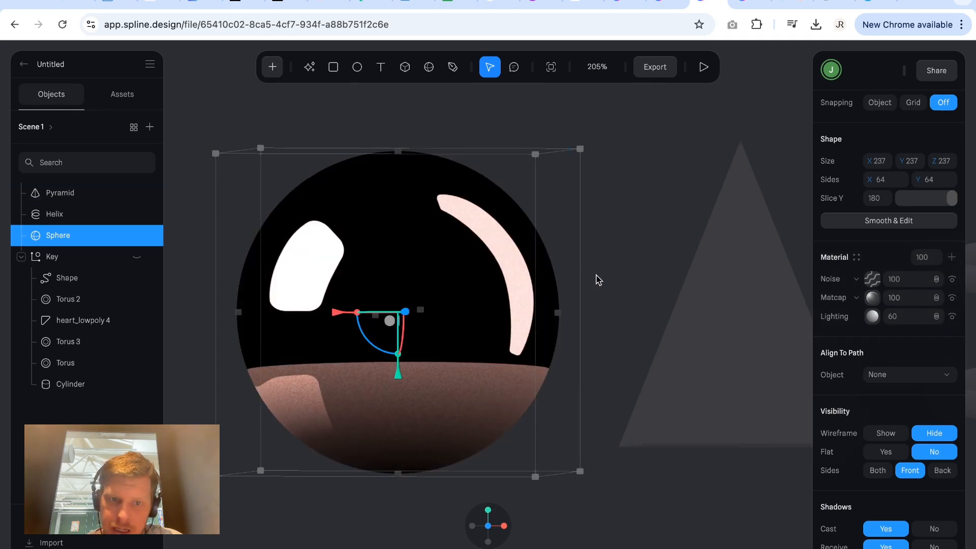
left_click(587, 147)
Examine the grain of the noise over the sphere's reflections up close and from another angle.
scroll(431, 311, "left", 1)
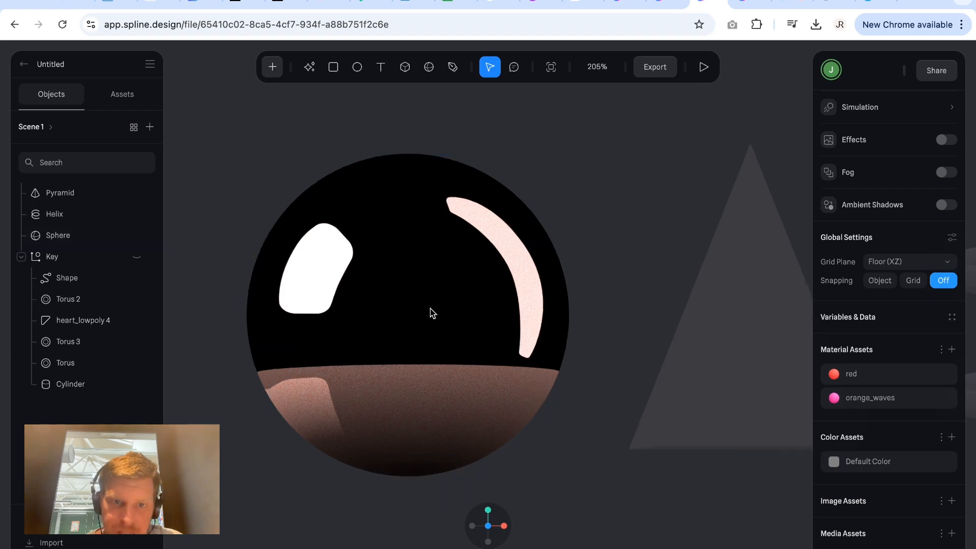
scroll(431, 311, "up", 5)
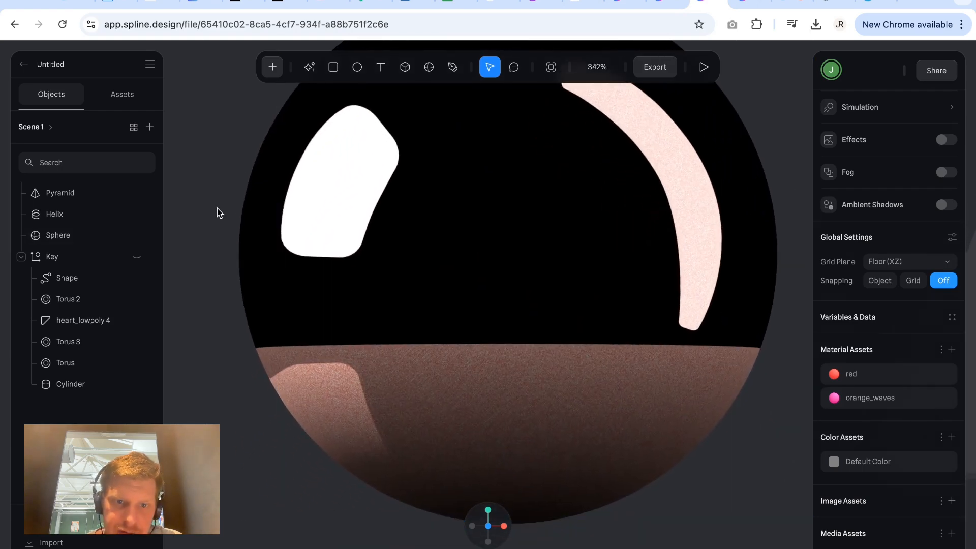
scroll(226, 249, "up", 4)
left_click_drag(225, 249, 290, 258)
scroll(608, 216, "up", 5)
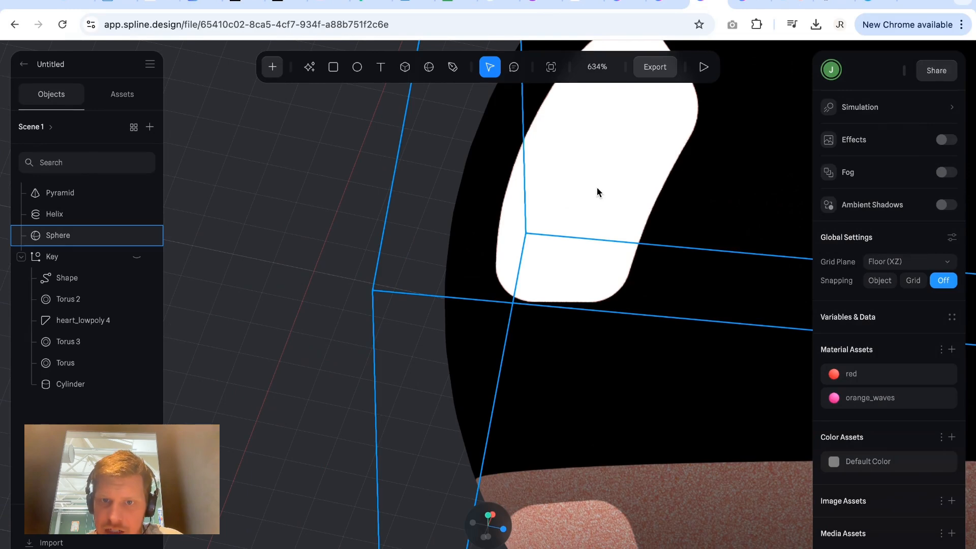
scroll(597, 189, "right", 2)
scroll(597, 188, "down", 4)
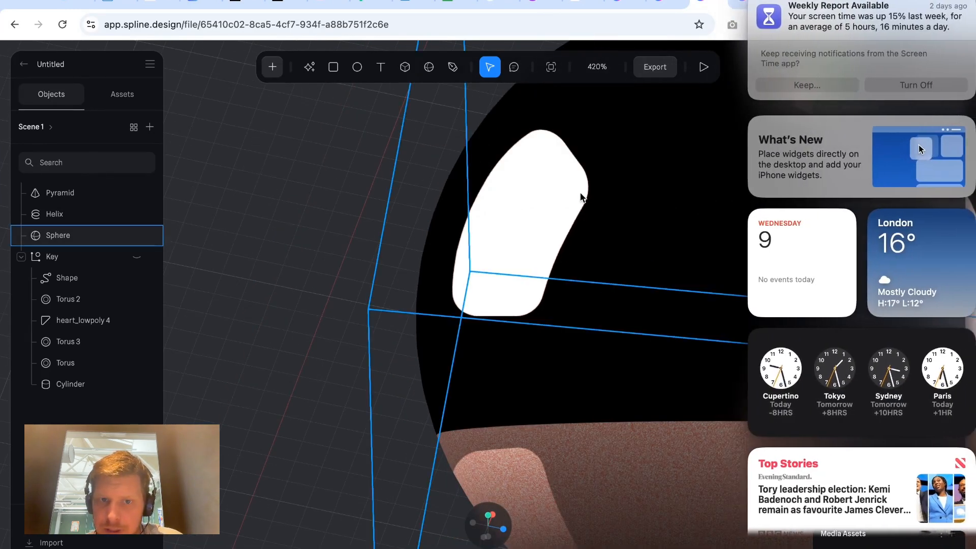
scroll(316, 190, "right", 5)
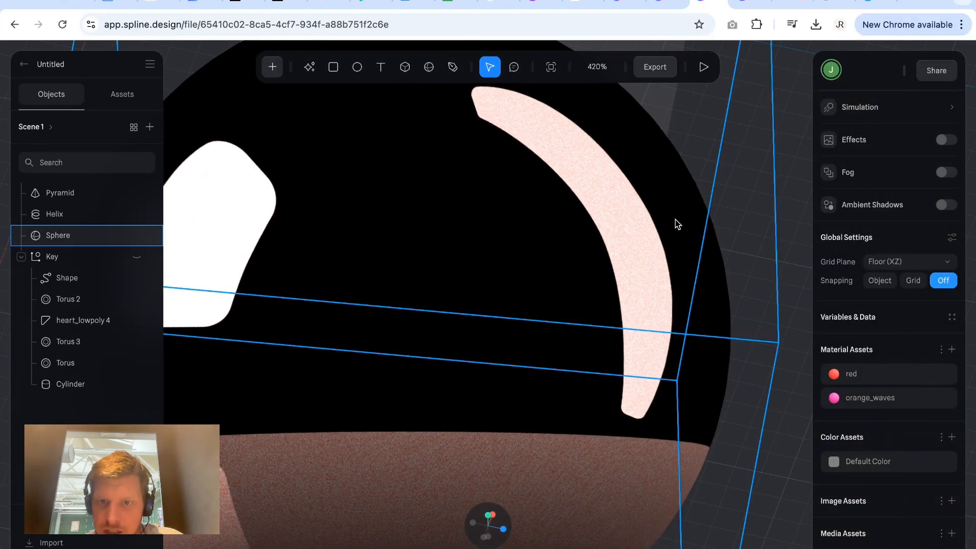
scroll(566, 325, "down", 6)
Select the sphere and set its Noise layer's opacity to 10.
left_click(491, 386)
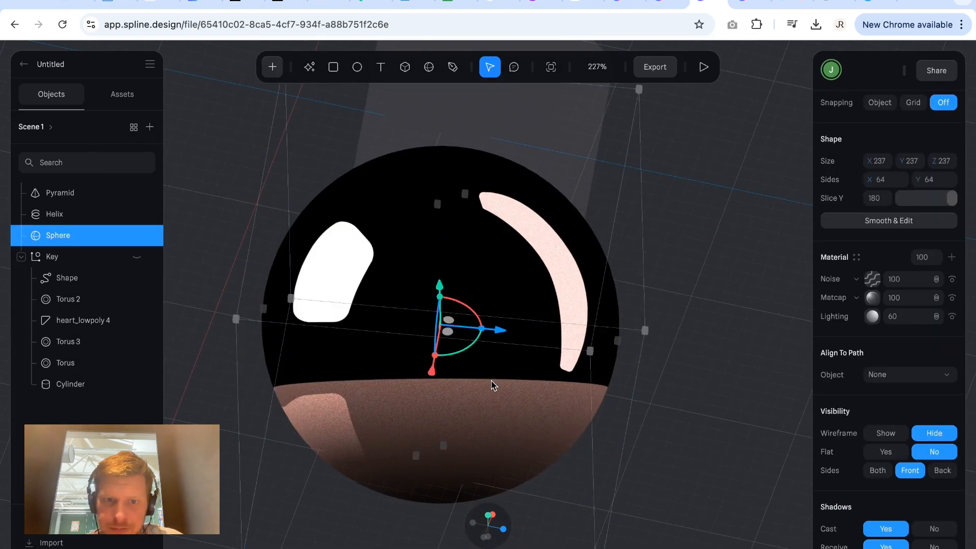
left_click(906, 284)
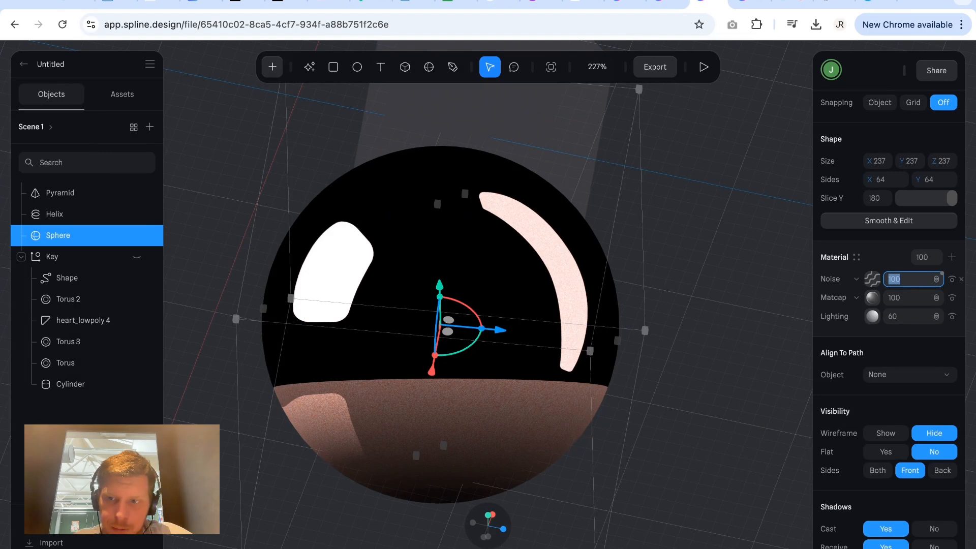
key("Return")
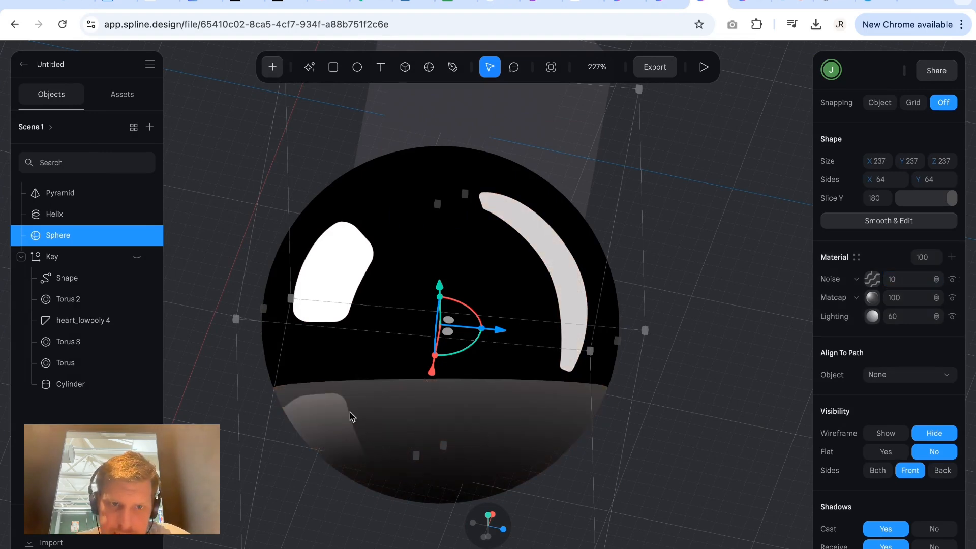
Add a material layer above the sphere's Noise layer and change its type to Displace.
scroll(352, 416, "up", 5)
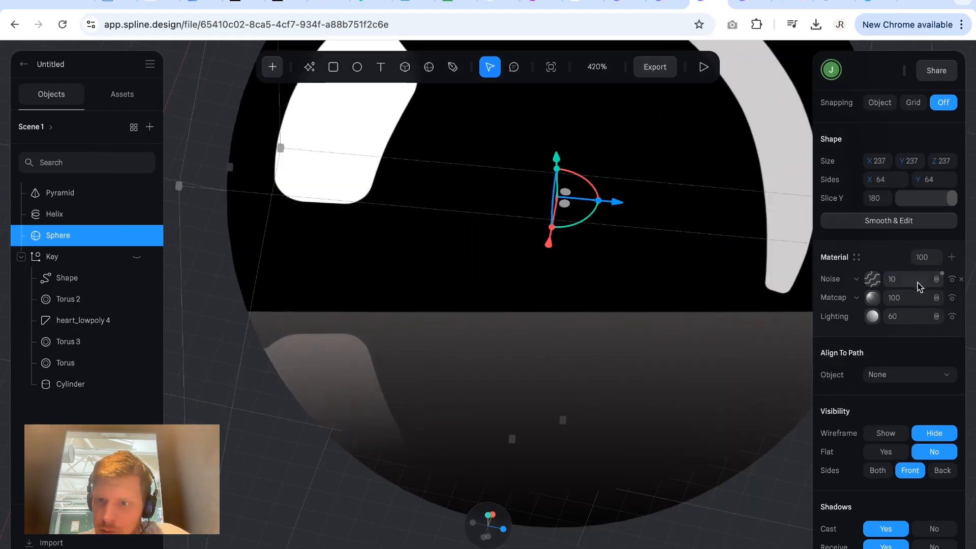
left_click(899, 283)
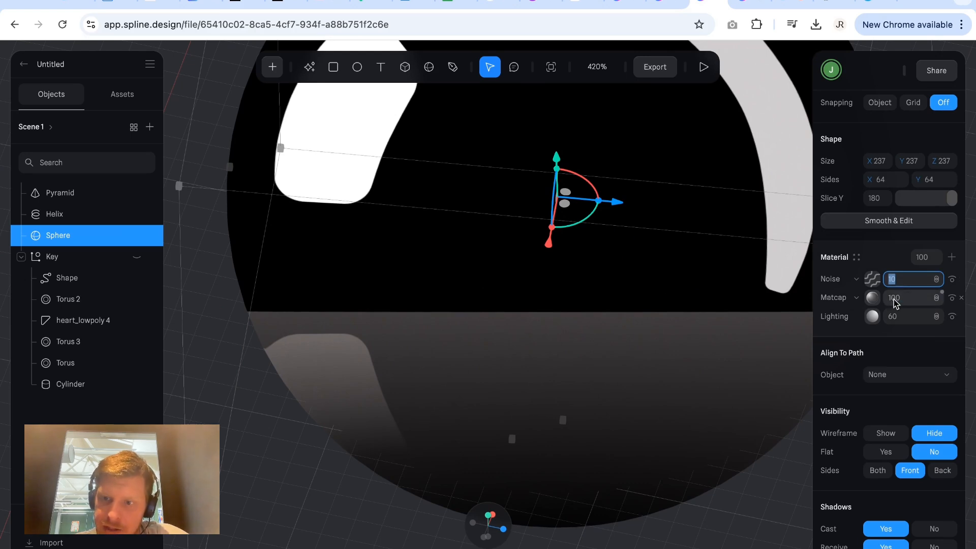
left_click(952, 257)
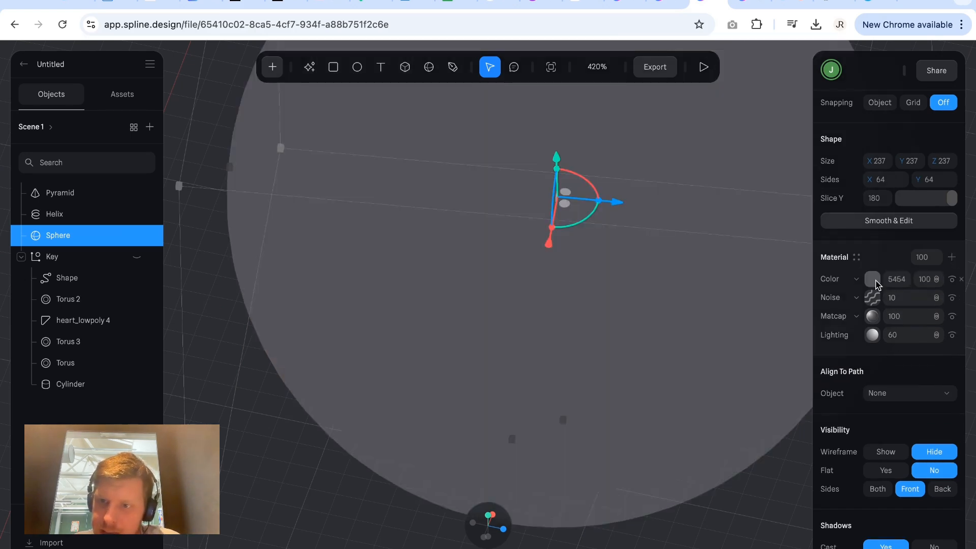
left_click(871, 279)
left_click(853, 364)
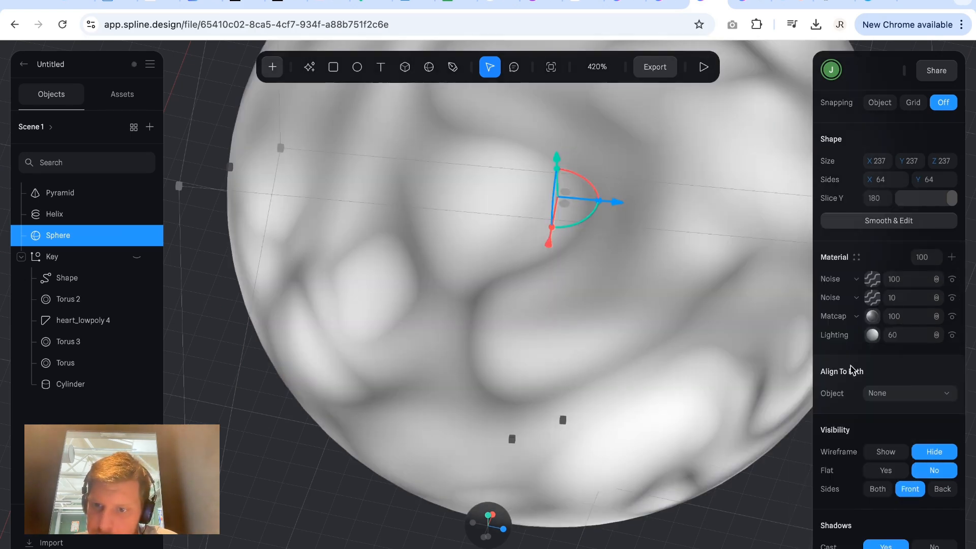
left_click(861, 283)
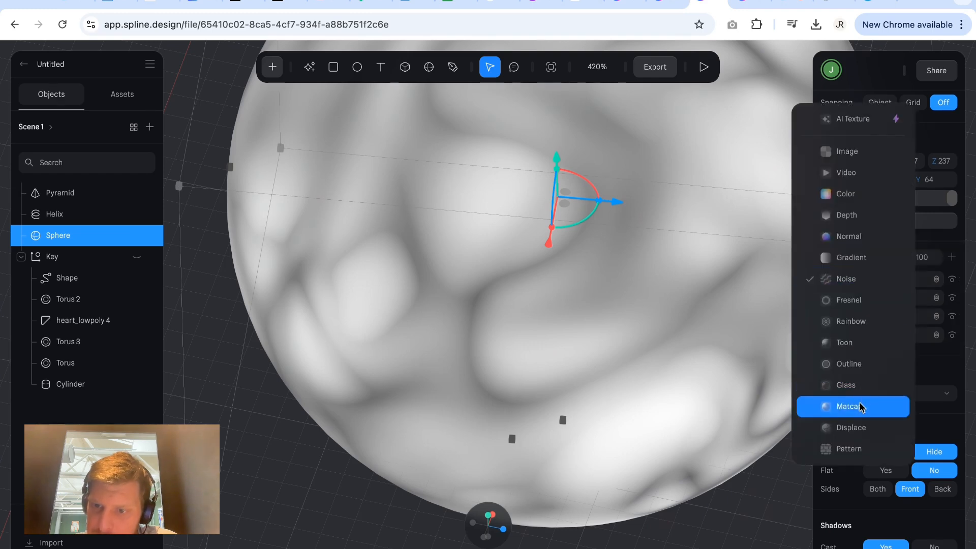
left_click(862, 429)
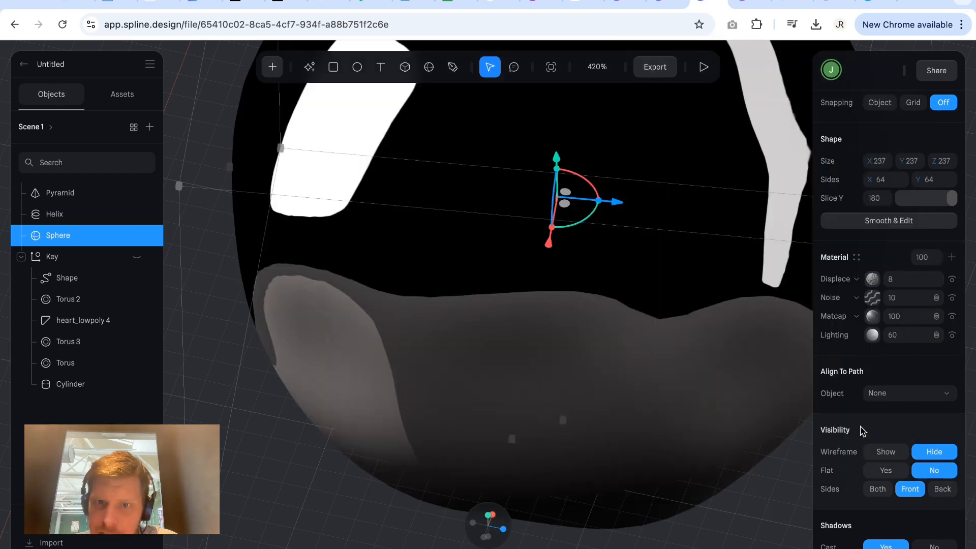
Raise the Displace layer's strength to 44 and check the sphere's deformed shape.
left_click(872, 283)
left_click(872, 283)
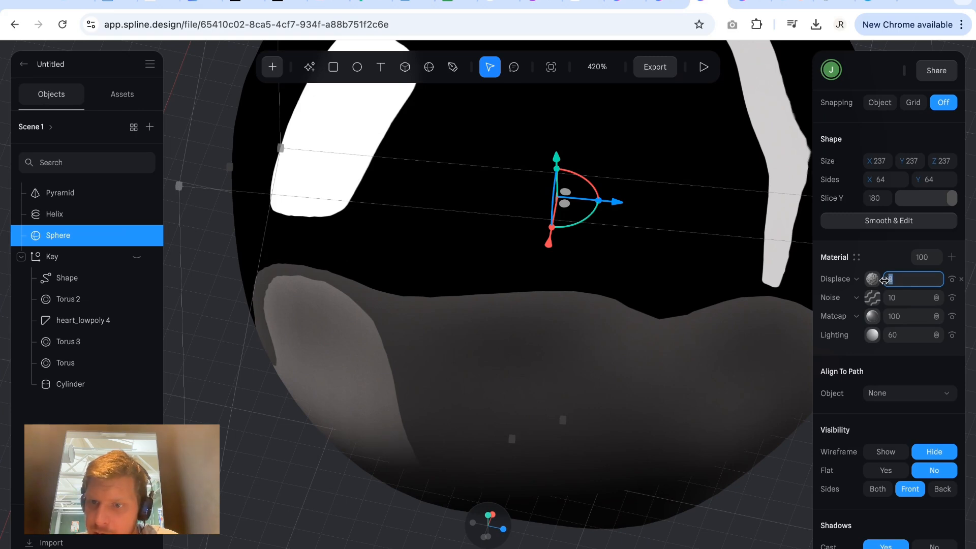
left_click_drag(884, 280, 907, 280)
scroll(499, 258, "down", 5)
scroll(499, 258, "up", 2)
scroll(499, 258, "right", 2)
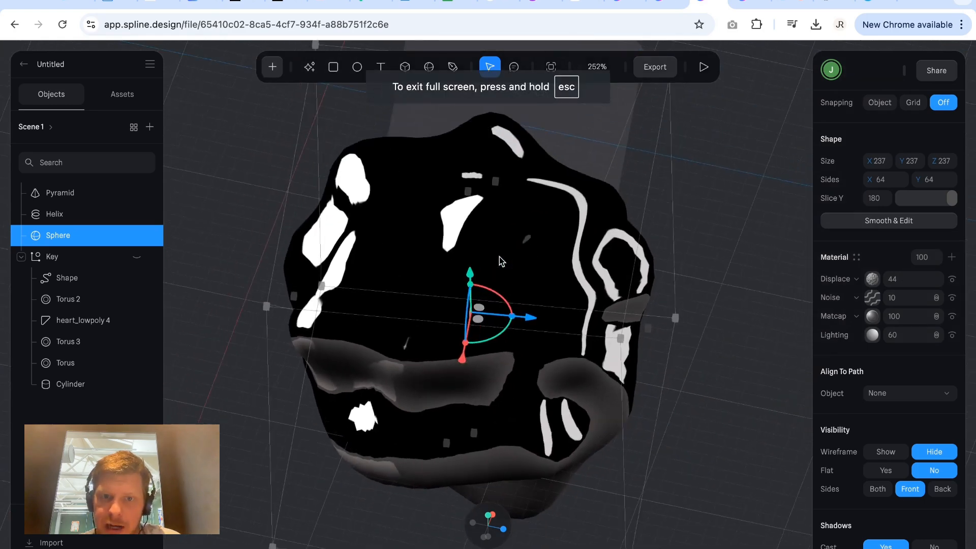
Select the sphere and raise its Displace layer's strength to 138.
scroll(502, 261, "down", 2)
left_click(669, 362)
left_click_drag(502, 349, 336, 340)
left_click(503, 387)
key("ctrl+z")
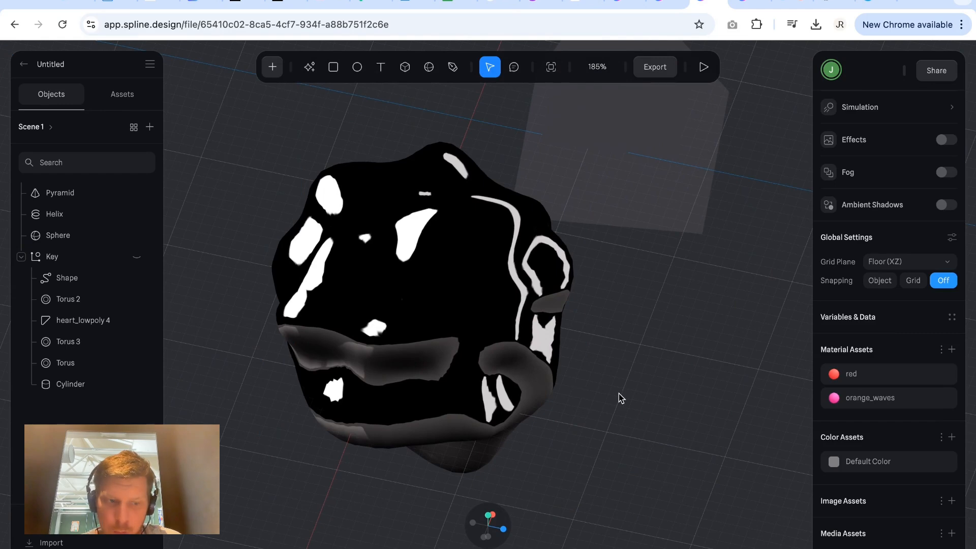
left_click_drag(618, 394, 537, 367)
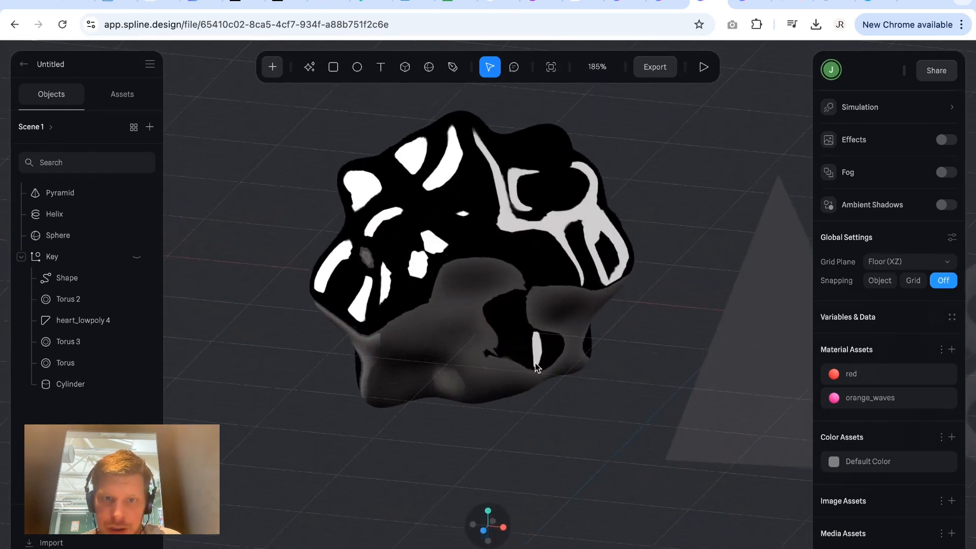
left_click(537, 367)
scroll(541, 366, "up", 5)
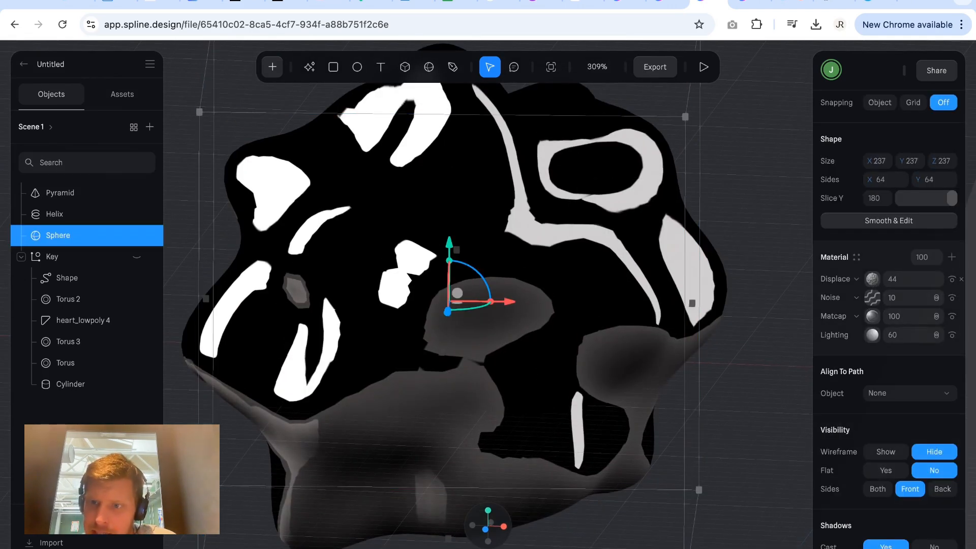
mouse_move(895, 279)
left_mouse_down()
mouse_move(966, 280)
mouse_move(8, 281)
mouse_move(884, 279)
left_mouse_up()
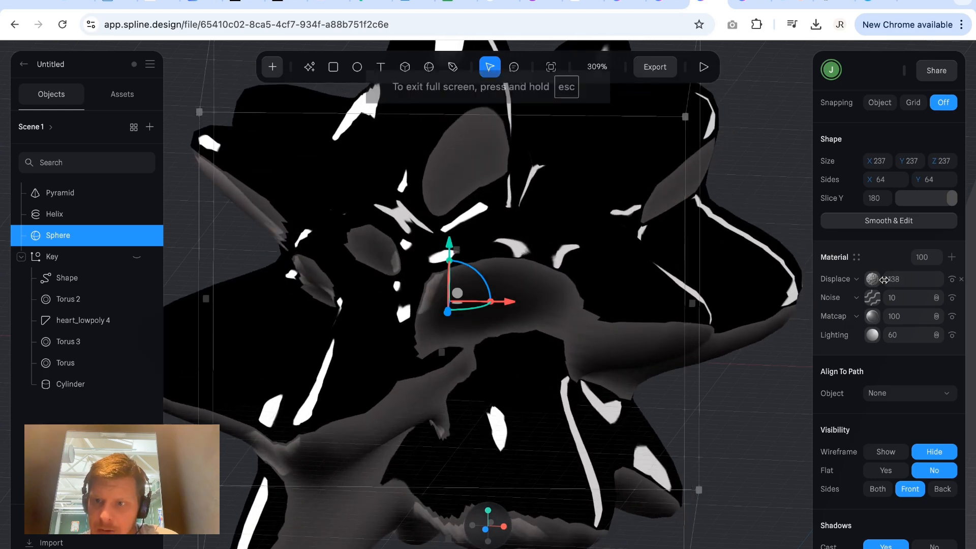
Add a material layer on top of the sphere's stack, change its type to Gradient and set its blend mode to Overlay.
left_click(952, 258)
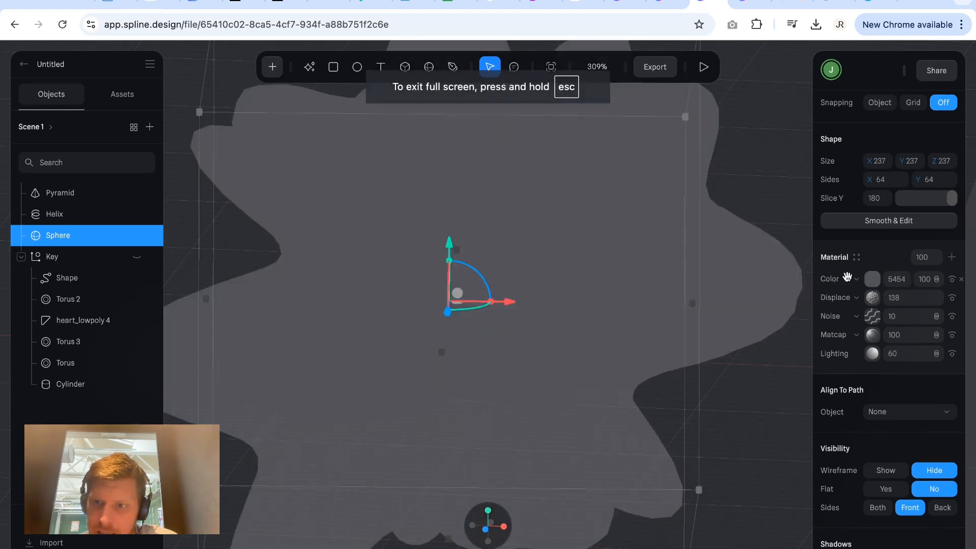
left_click(872, 279)
left_click(860, 279)
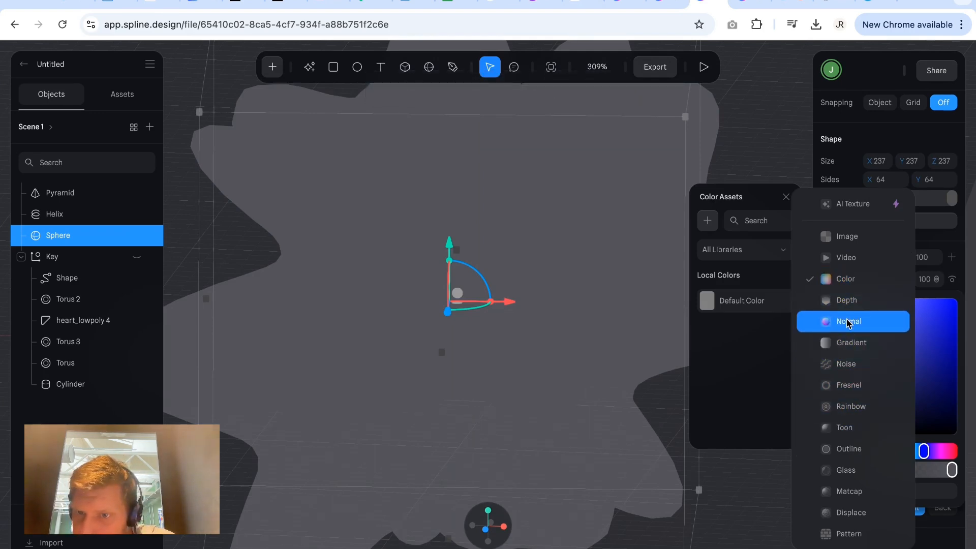
left_click(851, 343)
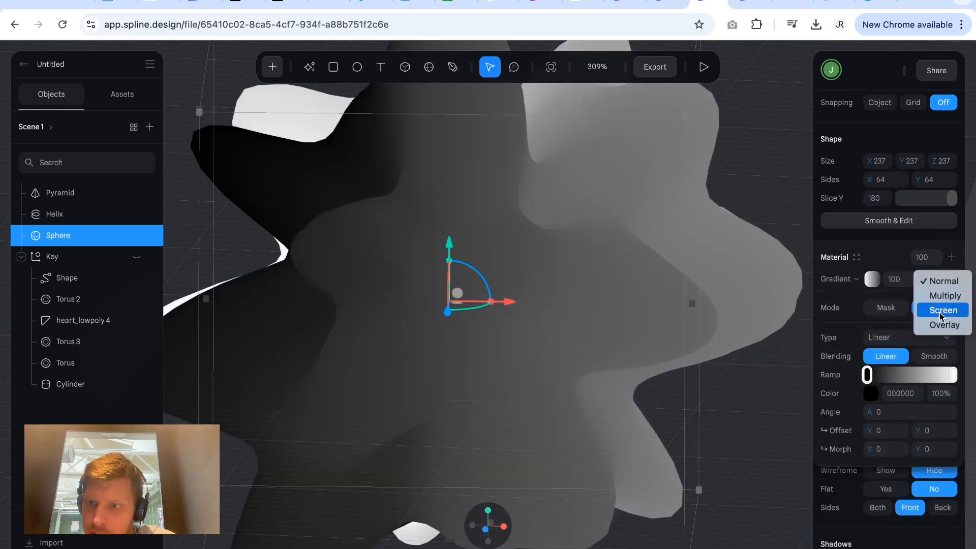
left_click(935, 279)
left_click(944, 324)
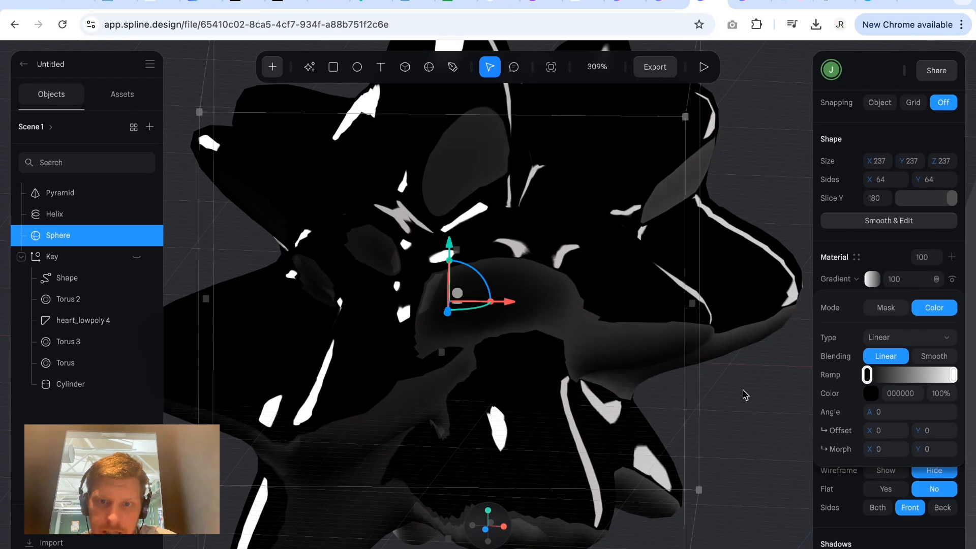
left_click(876, 282)
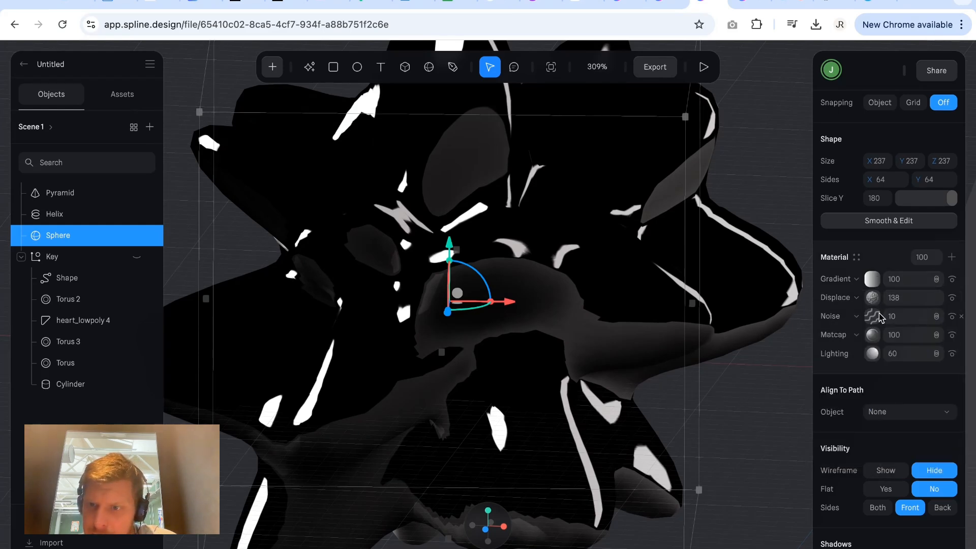
Move the sphere's Matcap layer above the Noise layer and delete the Noise layer.
left_click_drag(878, 339, 880, 318)
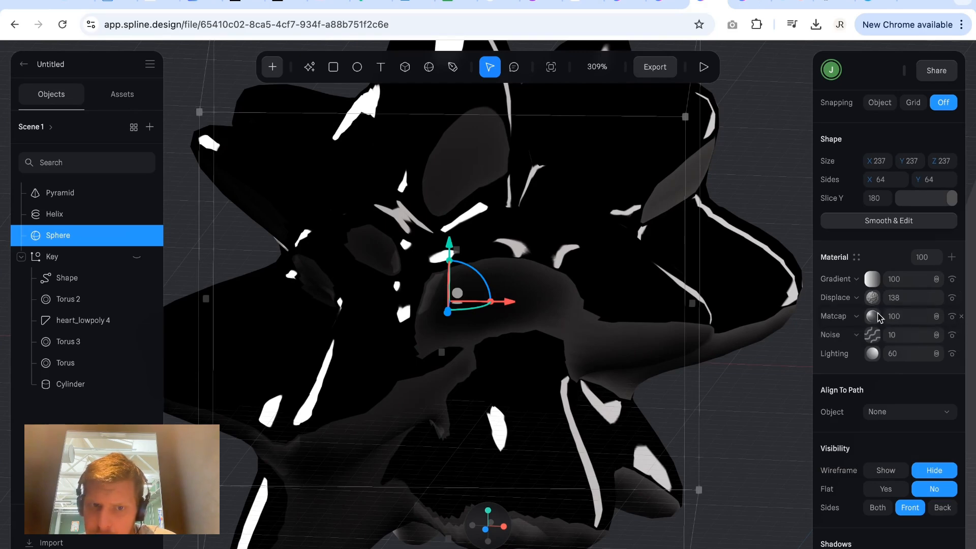
left_click(962, 336)
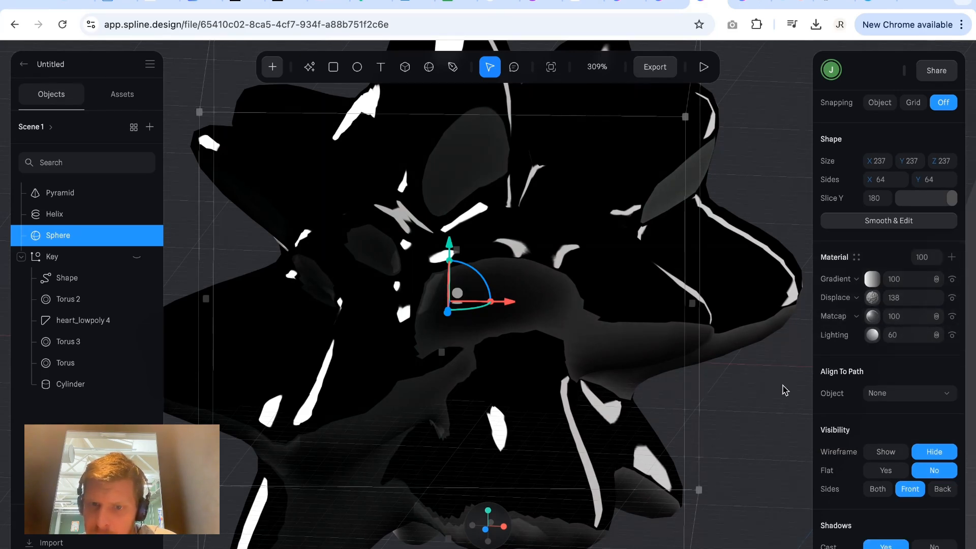
left_click(784, 390)
scroll(764, 401, "down", 5)
left_click(656, 442)
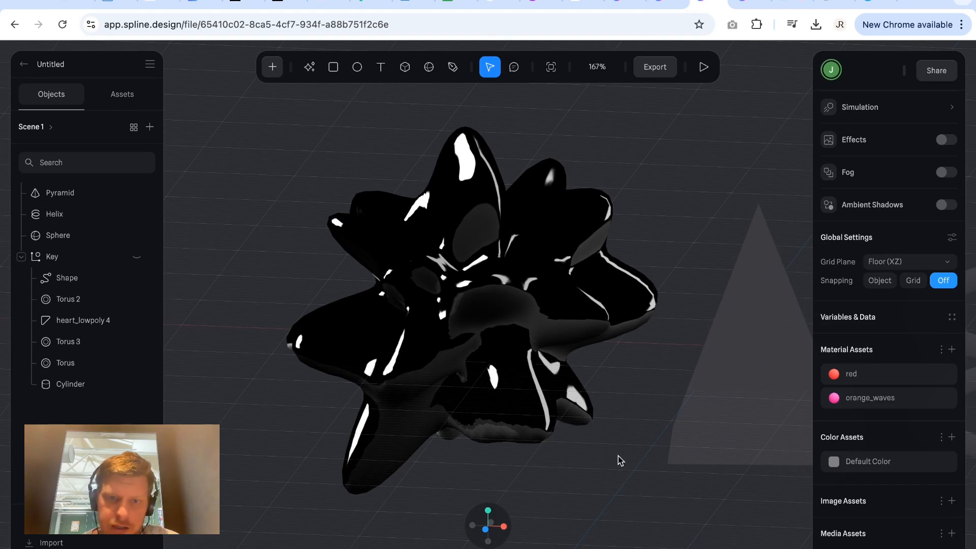
Move the pyramid clear of the sphere, and delete the pyramid together with the helix.
left_click_drag(618, 456, 584, 462, "alt")
scroll(584, 463, "down", 5)
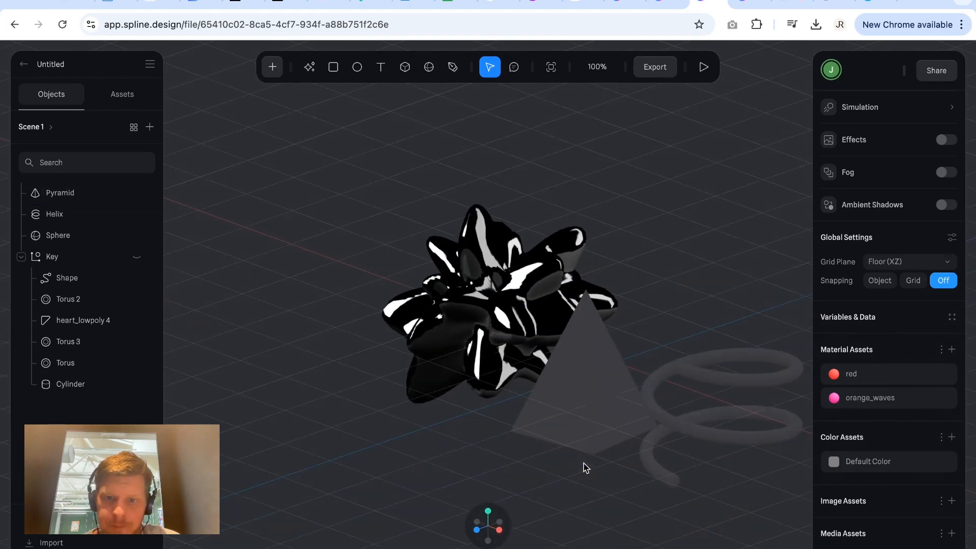
left_click(584, 462)
left_click_drag(636, 419, 797, 300)
left_click(698, 122)
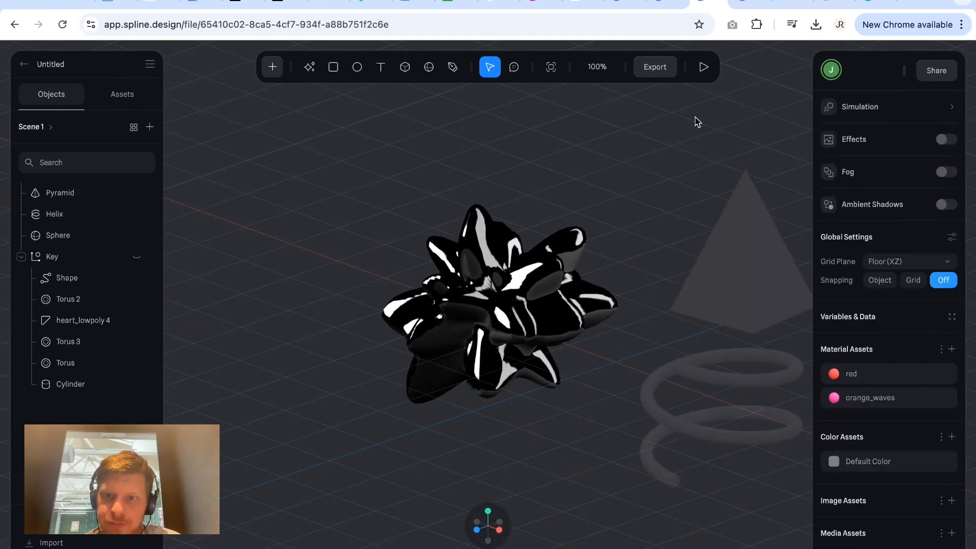
left_click_drag(697, 122, 726, 473)
key("Delete")
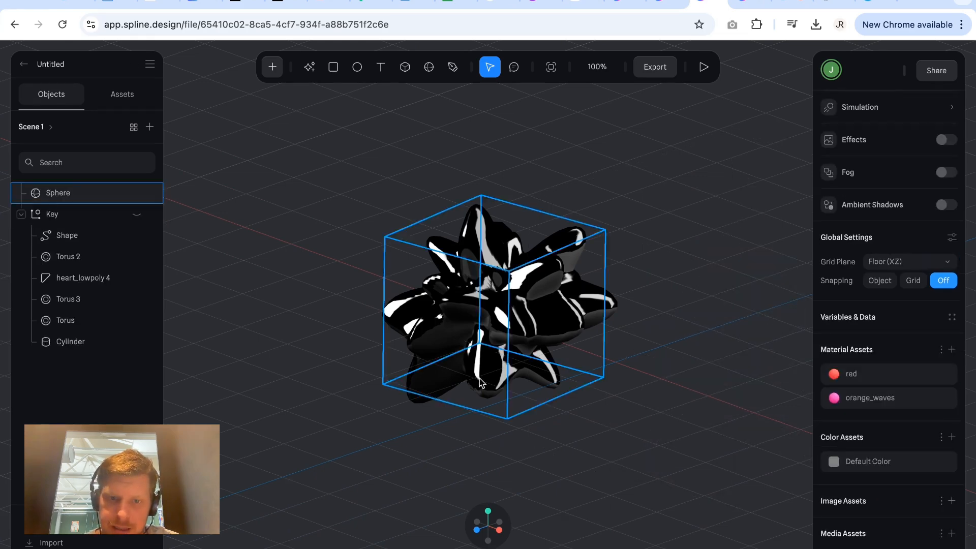
Darken the scene's background color to 181818 behind the displaced sphere.
scroll(480, 378, "up", 5)
scroll(479, 378, "down", 1)
left_click(477, 529)
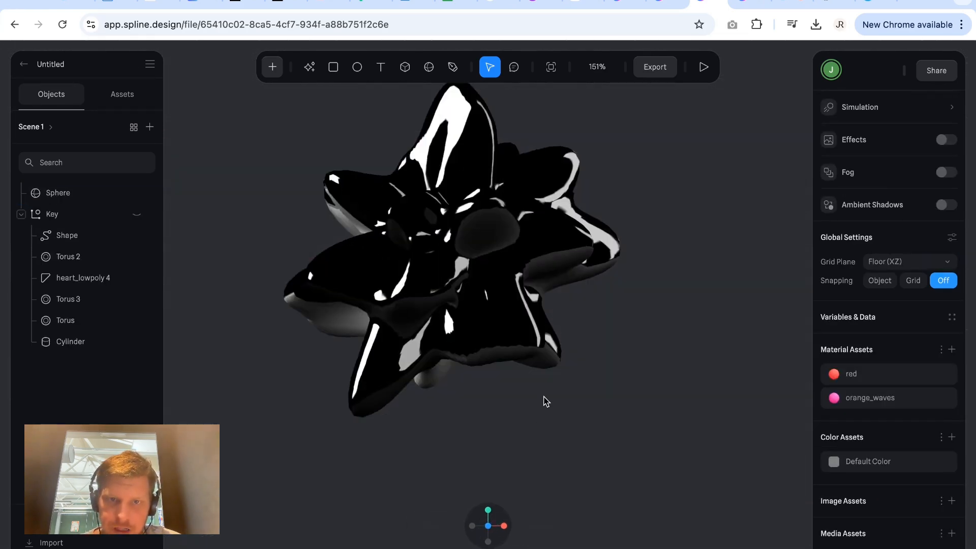
left_click(568, 406)
left_click(704, 394)
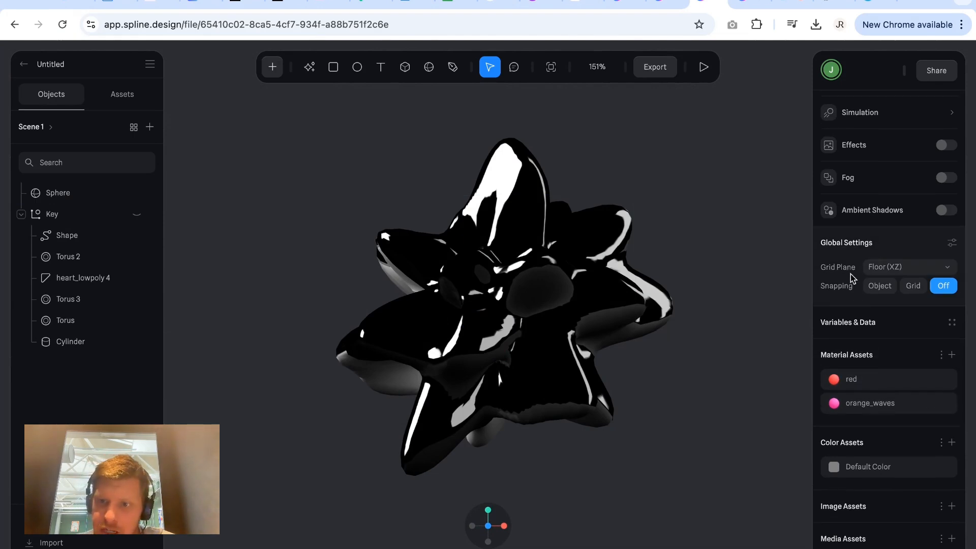
scroll(850, 275, "up", 5)
left_click(868, 273)
left_click(871, 272)
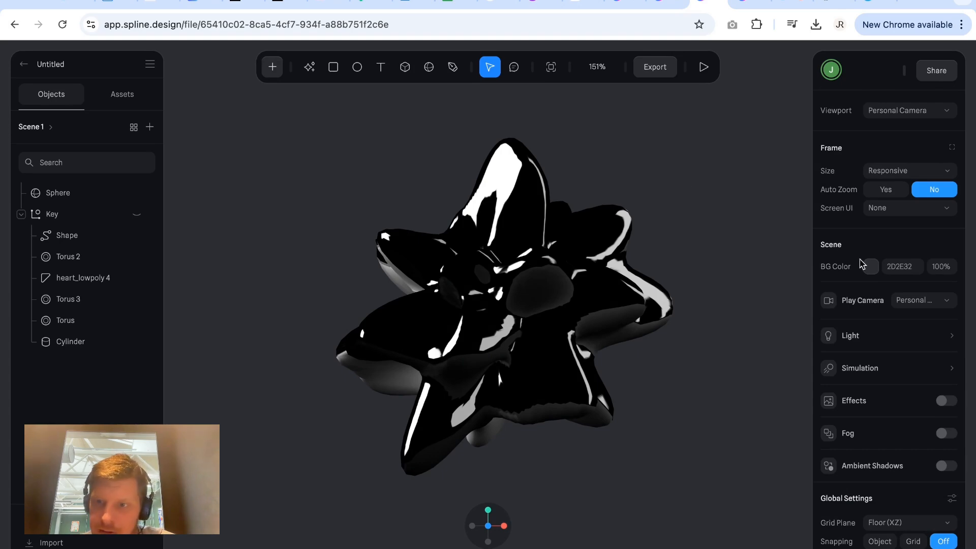
left_click(870, 267)
left_click_drag(859, 330, 812, 410)
left_click(655, 453)
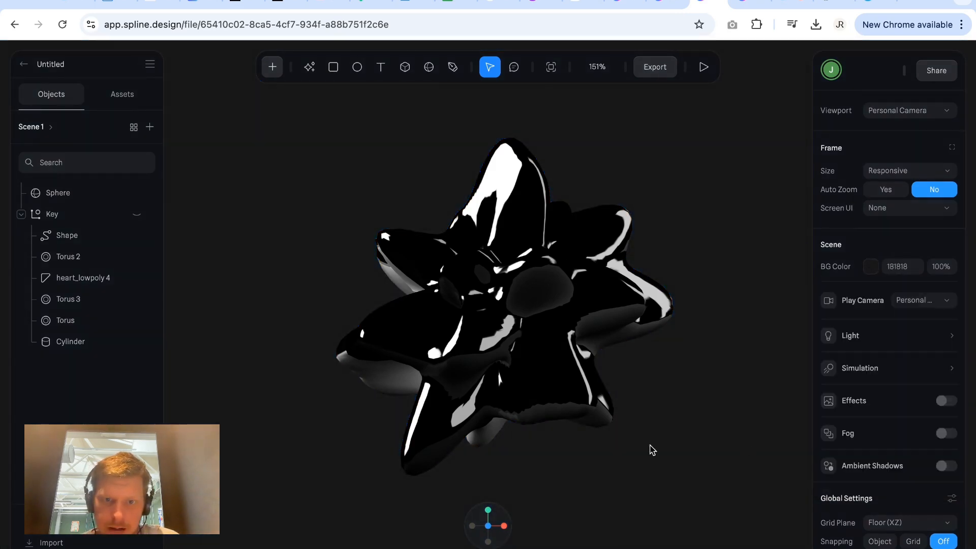
scroll(608, 419, "up", 5)
scroll(607, 419, "down", 3)
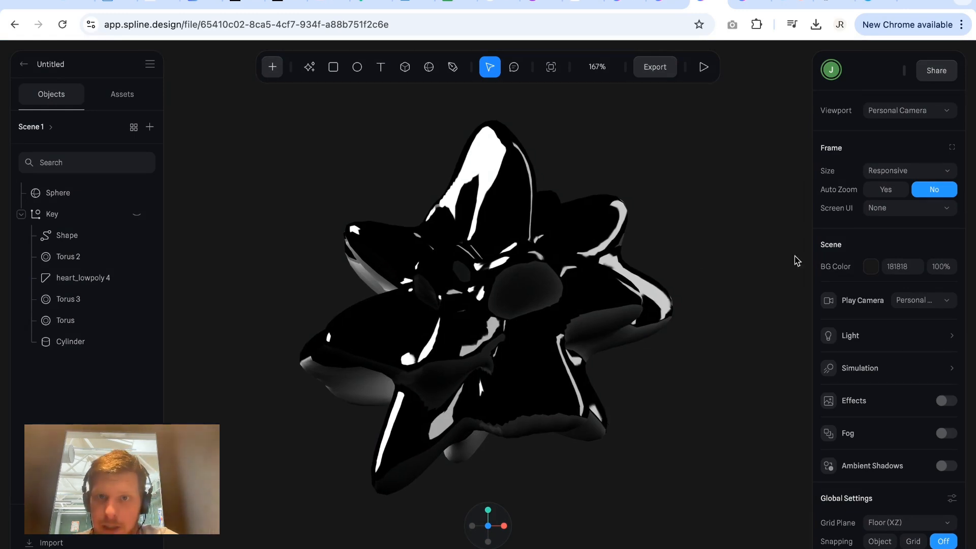
Place a text object reading "WOW THIS IS A WILD TOOL" beside the sphere and widen its box to about 201.
left_click(508, 237)
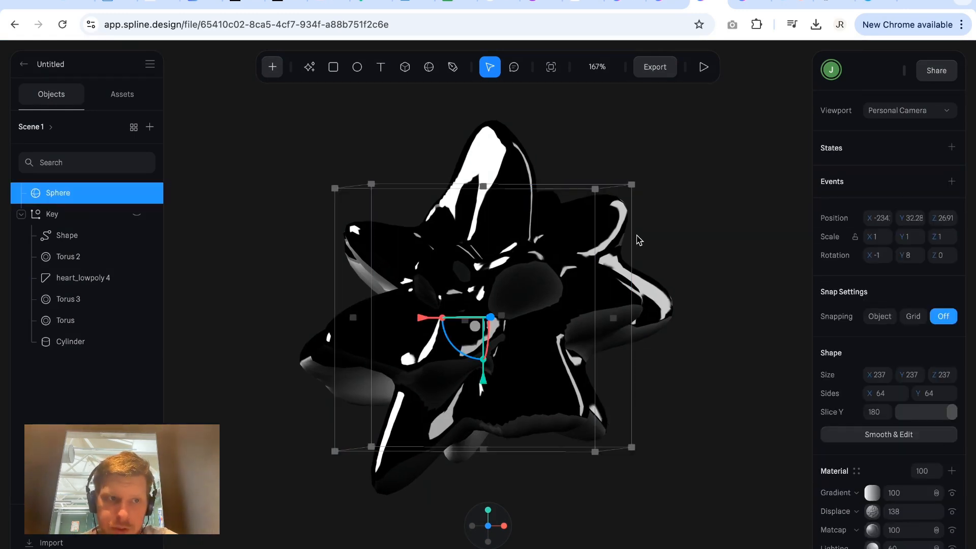
left_click(742, 301)
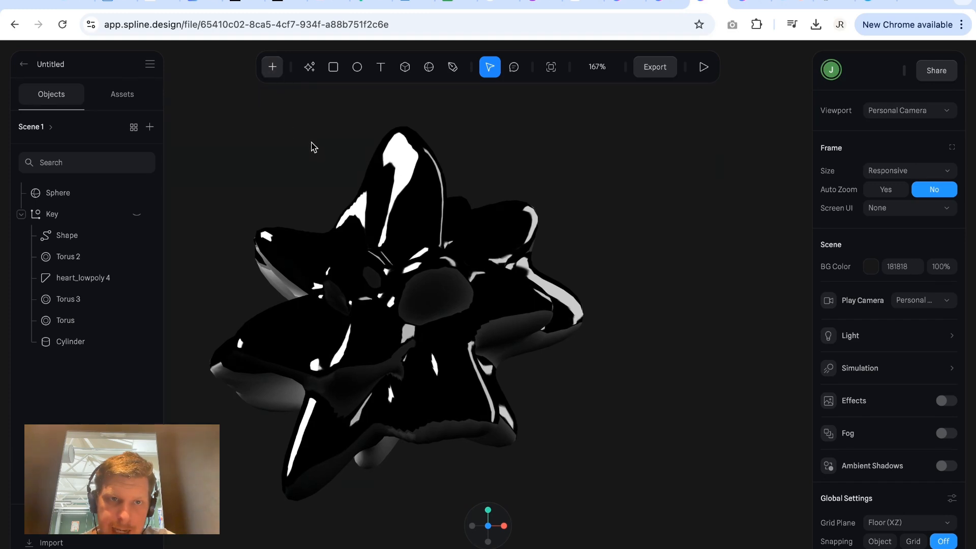
left_click(381, 66)
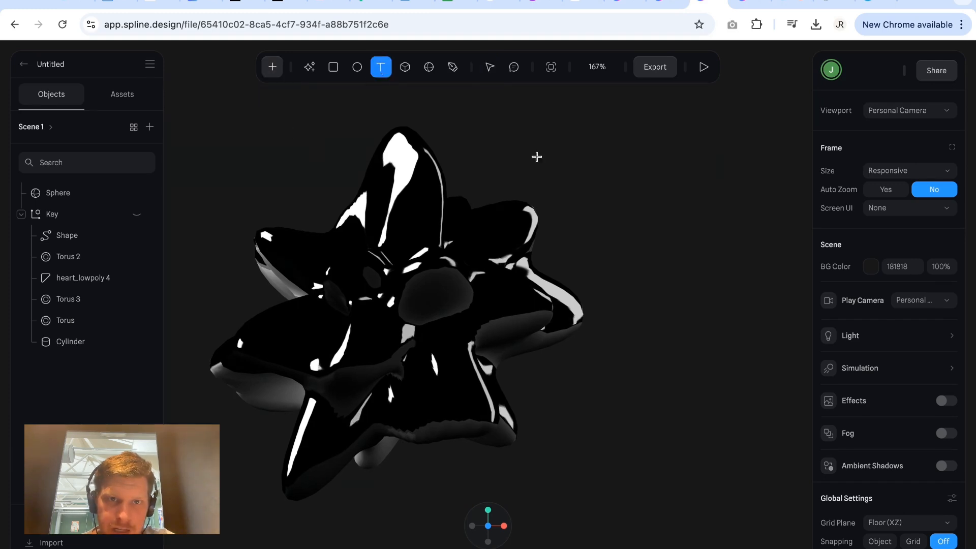
left_click(609, 217)
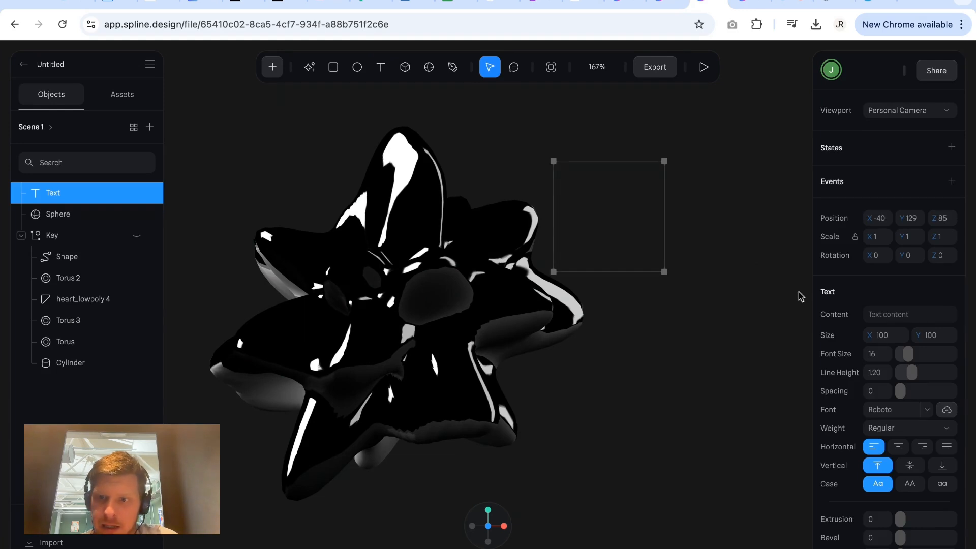
type("WOW THIS IS A W")
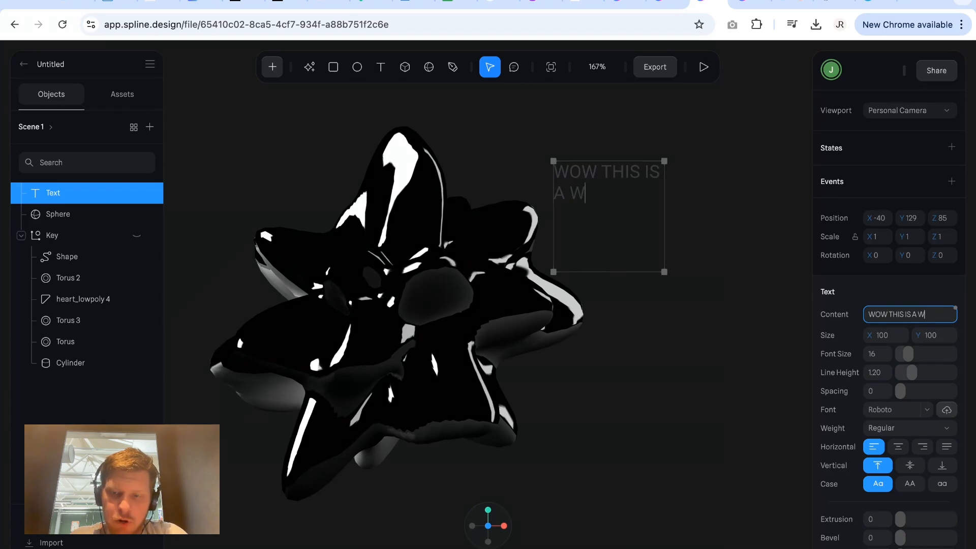
type("LD TOOL")
key("Escape")
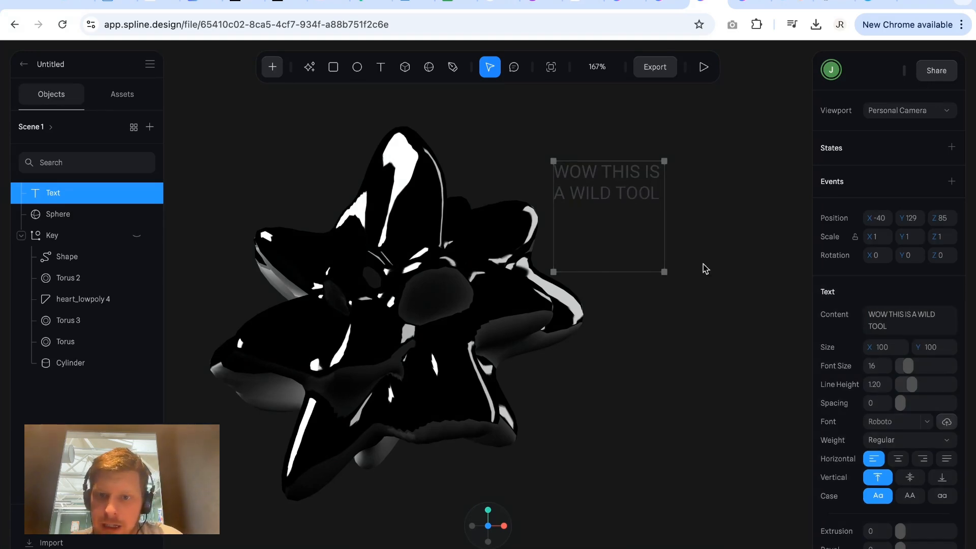
left_click_drag(666, 230, 776, 230)
Change the text object's font to Roboto Serif in Regular weight.
scroll(921, 351, "down", 1)
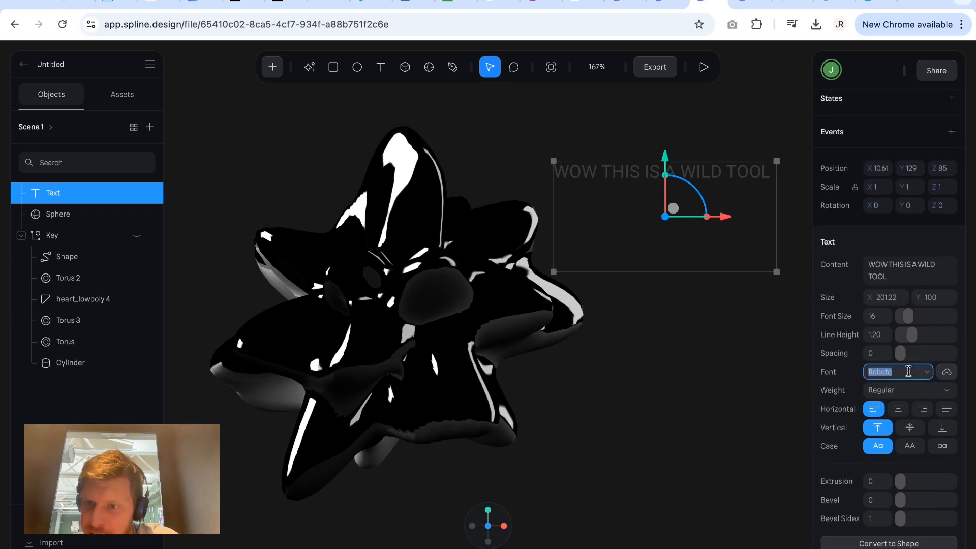
left_click(906, 370)
left_click(897, 391)
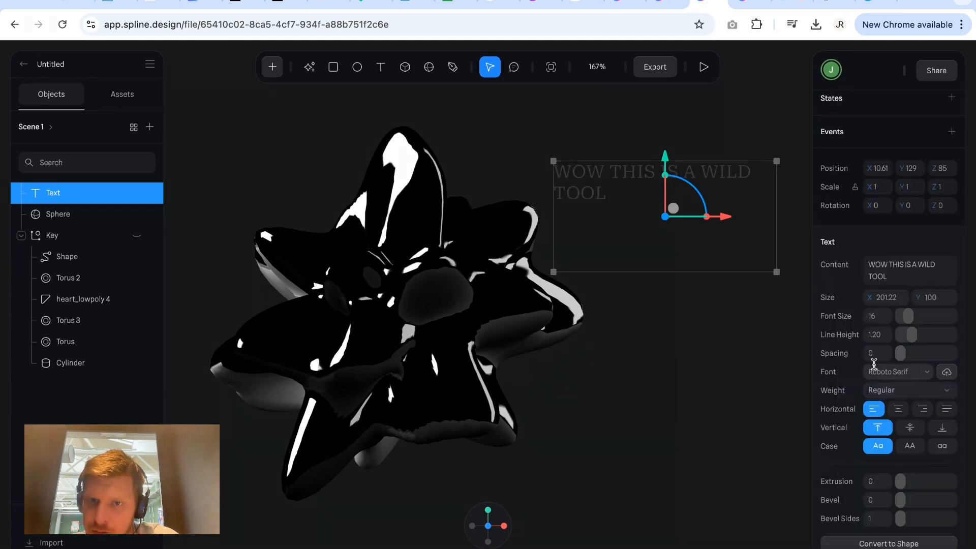
left_click(920, 390)
left_click(923, 391)
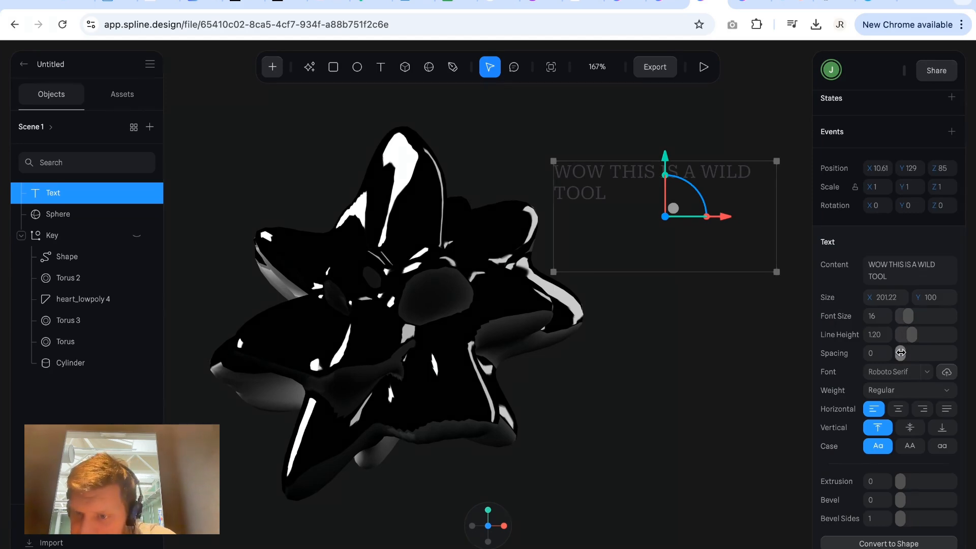
Give the text an extrusion of 87 and view its depth from another angle.
scroll(901, 352, "down", 1)
left_click_drag(901, 433, 951, 434)
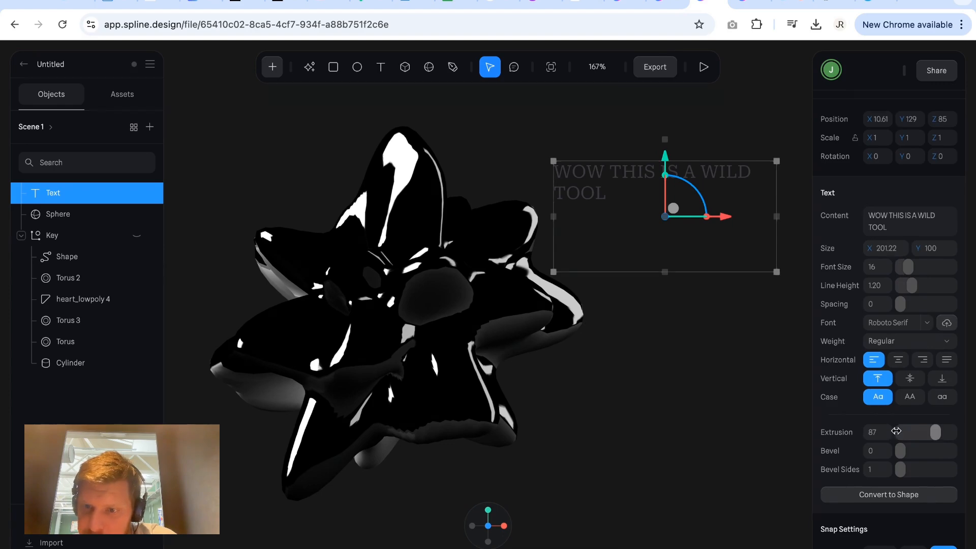
left_click(707, 390)
left_click_drag(707, 389, 701, 329, "alt")
Delete the extruded text object from the scene.
left_click(620, 173)
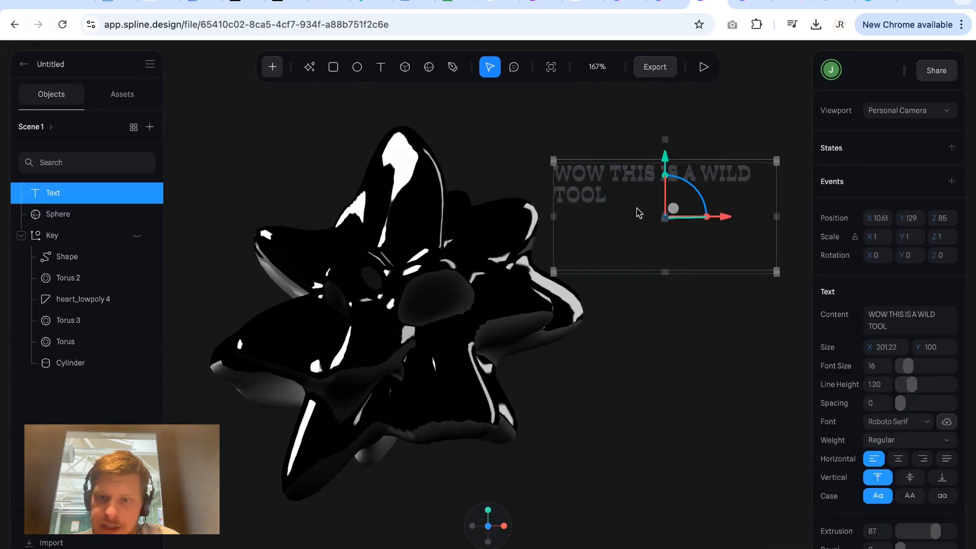
key("Delete")
left_click_drag(584, 344, 587, 348, "alt")
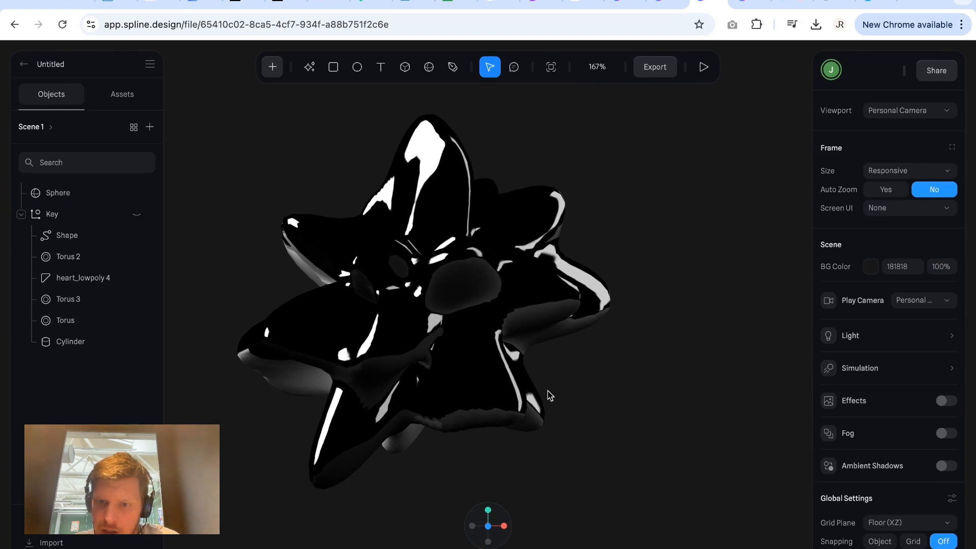
Recenter the view on the displaced sphere and leave the file for the home dashboard.
left_click(510, 403)
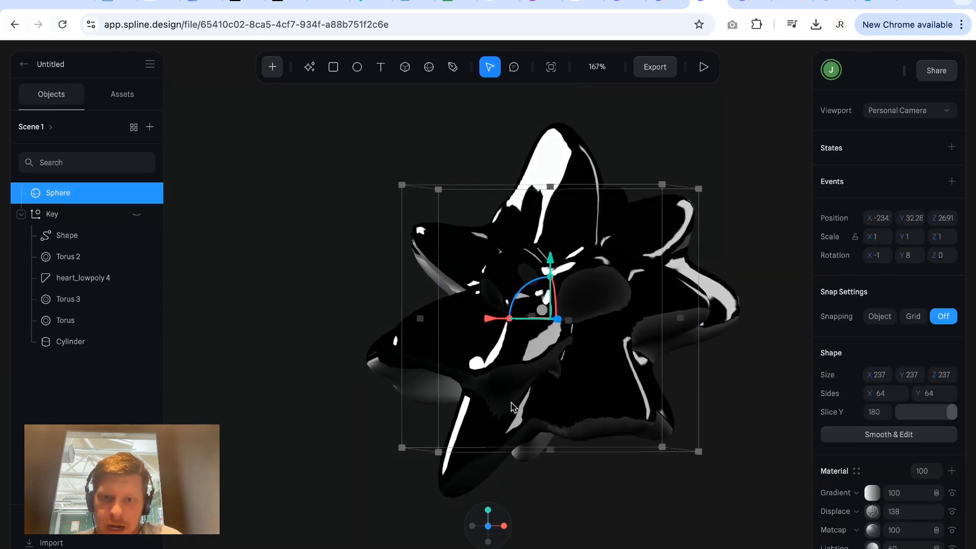
scroll(706, 392, "right", 1)
left_click(754, 378)
scroll(722, 372, "right", 1)
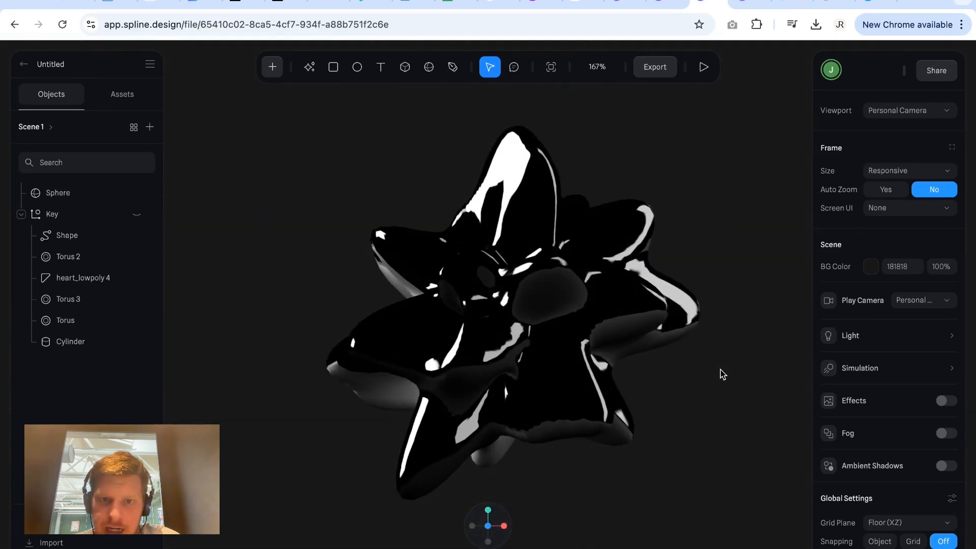
left_click(24, 64)
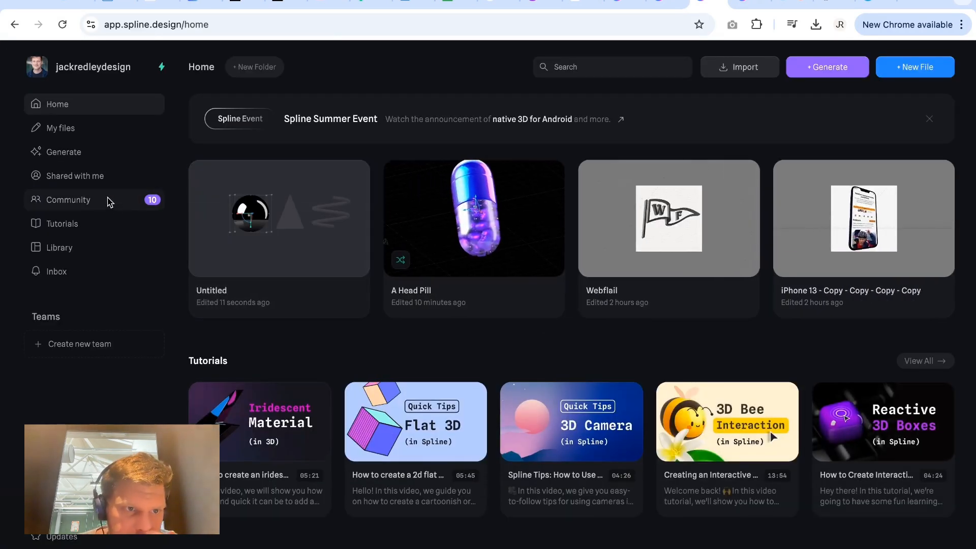
Browse the collection of Spline tutorials from the dashboard.
left_click(97, 223)
scroll(479, 403, "down", 15)
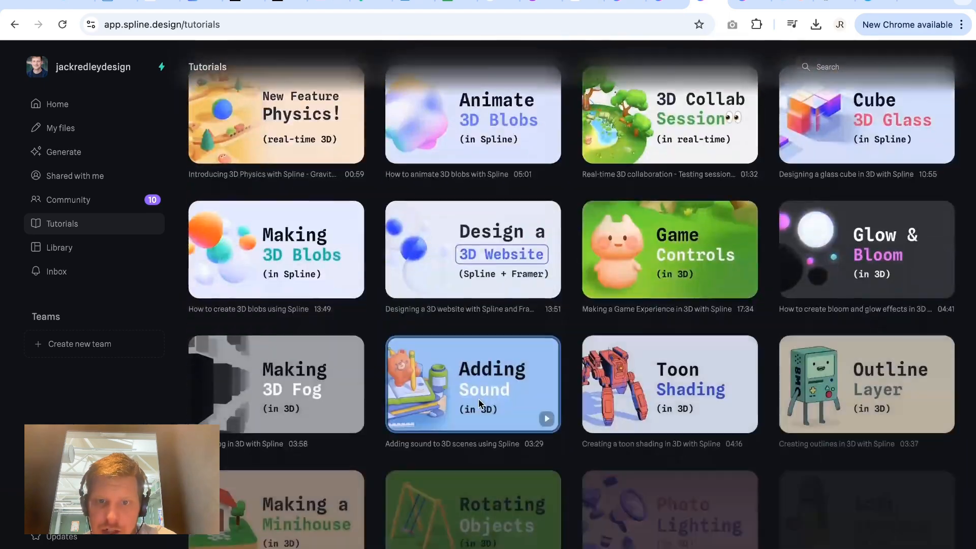
scroll(479, 403, "down", 8)
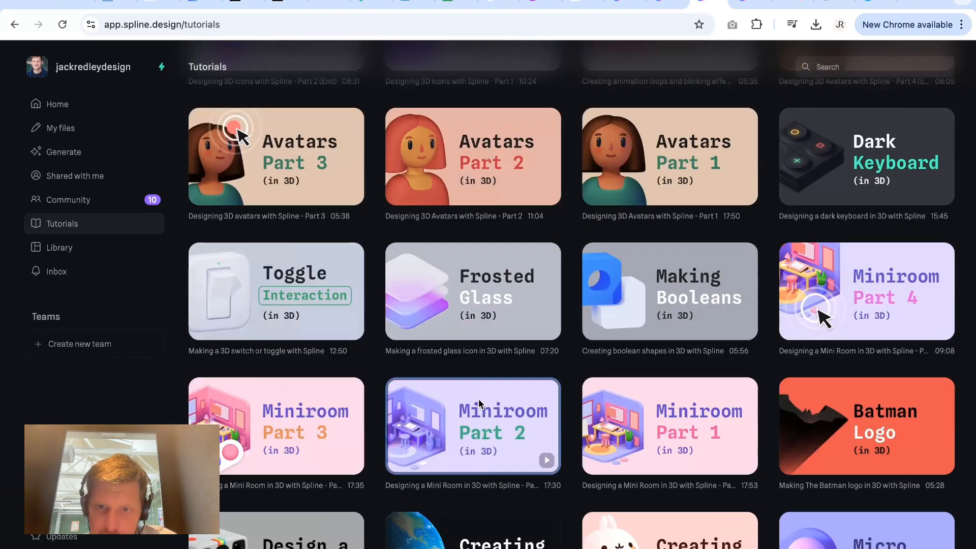
scroll(479, 403, "up", 20)
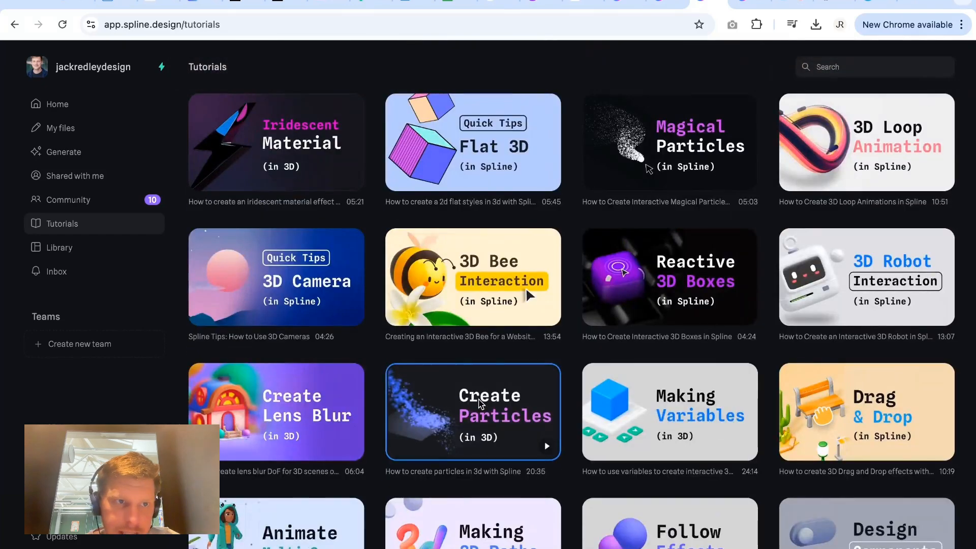
Reopen the untitled file from the personal files and select its displaced sphere.
left_click(63, 129)
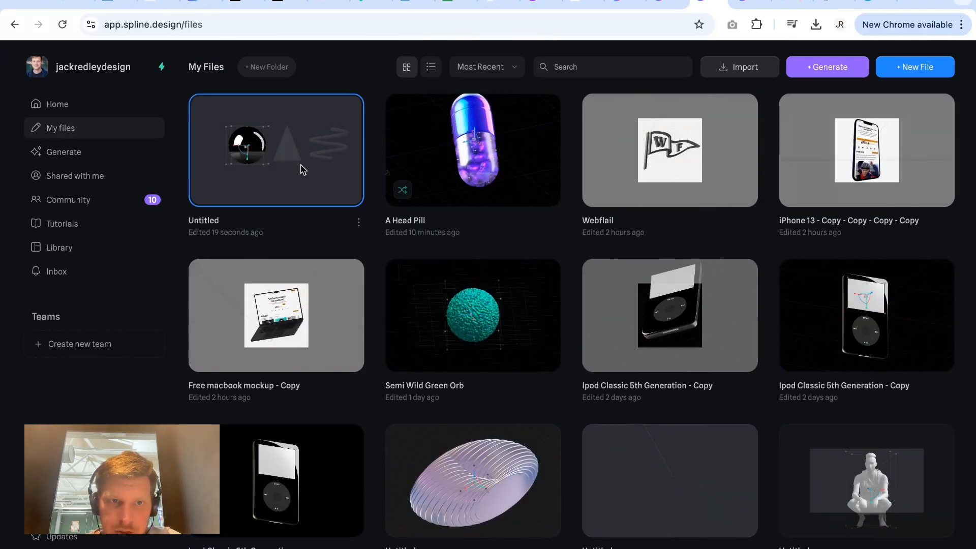
left_click(300, 170)
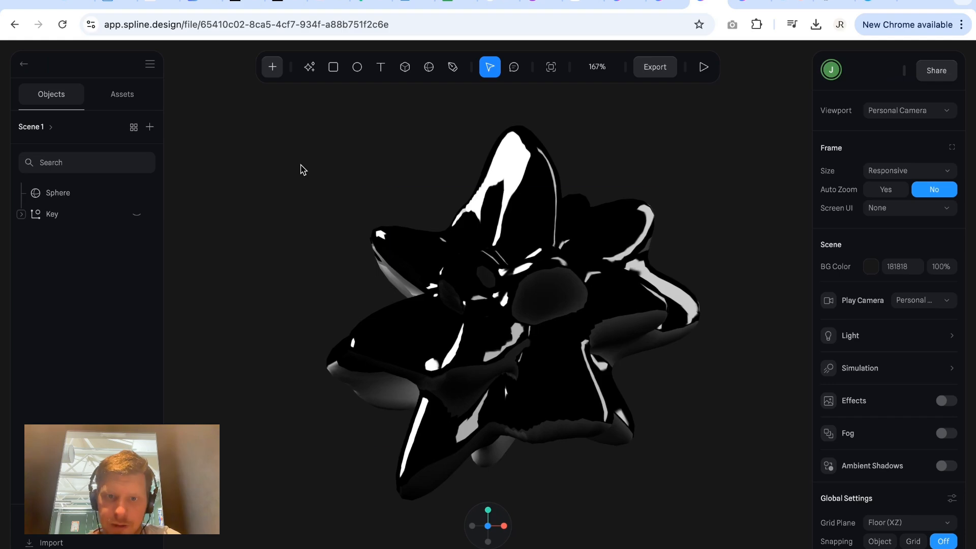
left_click(577, 348)
scroll(717, 400, "right", 3)
mouse_move(711, 401)
left_mouse_down("alt")
mouse_move(689, 401)
mouse_move(695, 390)
mouse_move(697, 408)
left_mouse_up("alt")
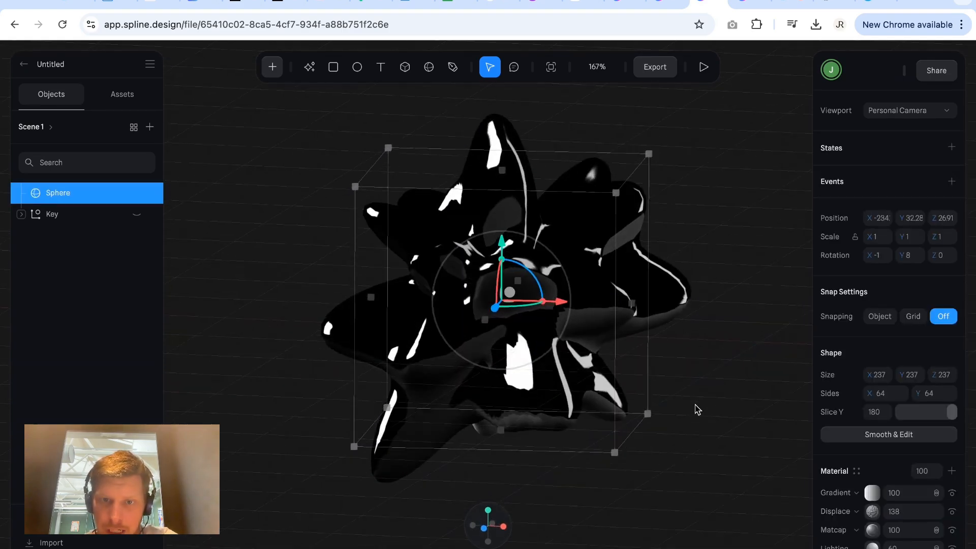
Review the sphere's transform, shape and material layer settings, keeping the sphere selected.
scroll(899, 429, "down", 6)
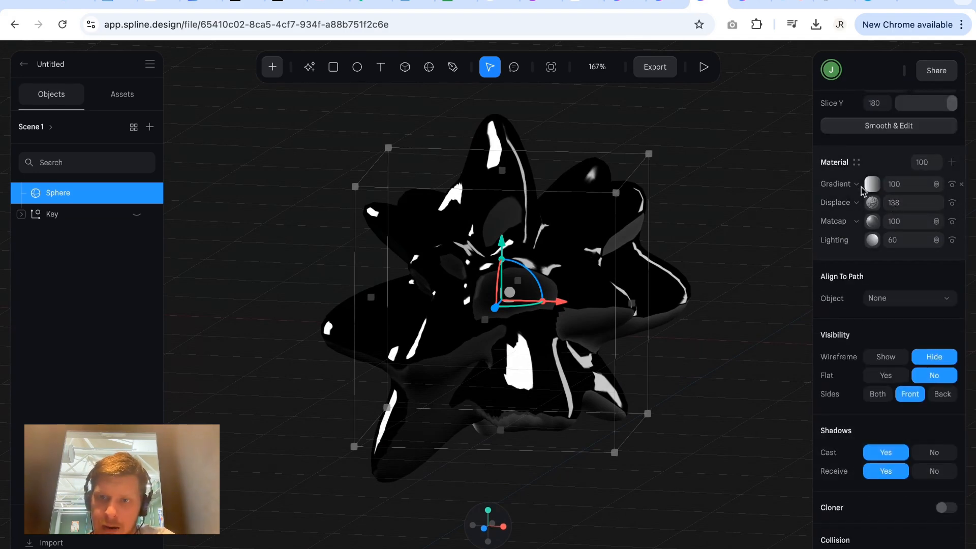
scroll(873, 199, "up", 6)
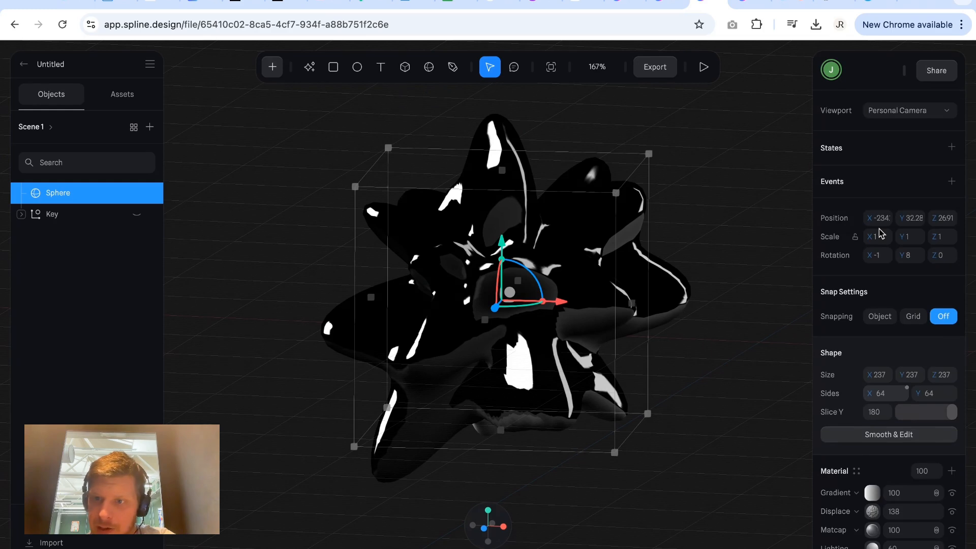
left_click(716, 287)
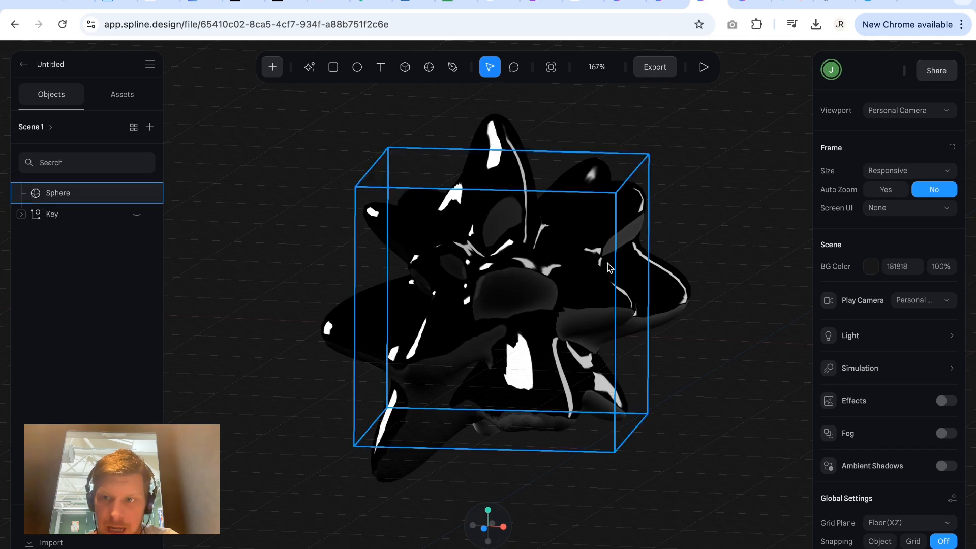
left_click(644, 239)
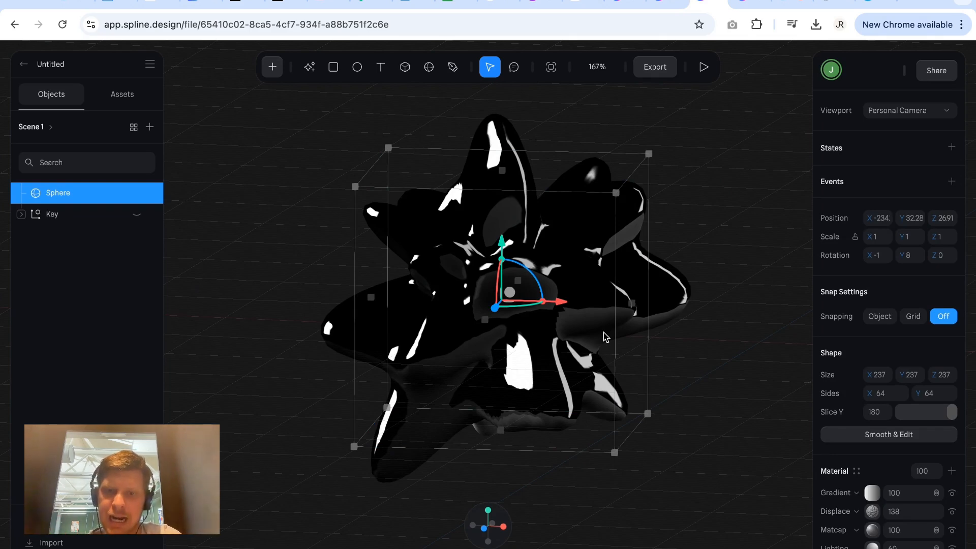
Add a second state to the sphere alongside its Base State and make it active.
left_click(485, 530)
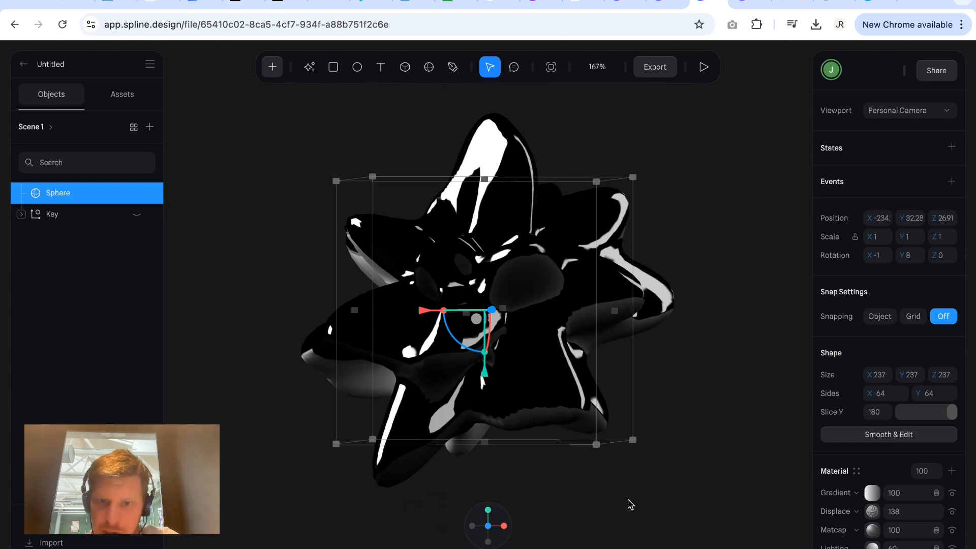
left_click(704, 464)
left_click(599, 366)
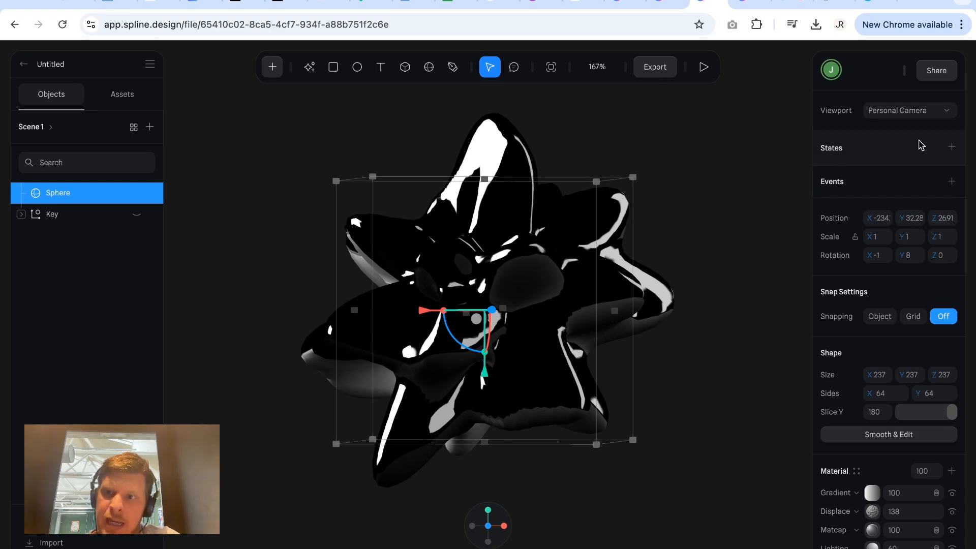
left_click(953, 147)
left_click(870, 173)
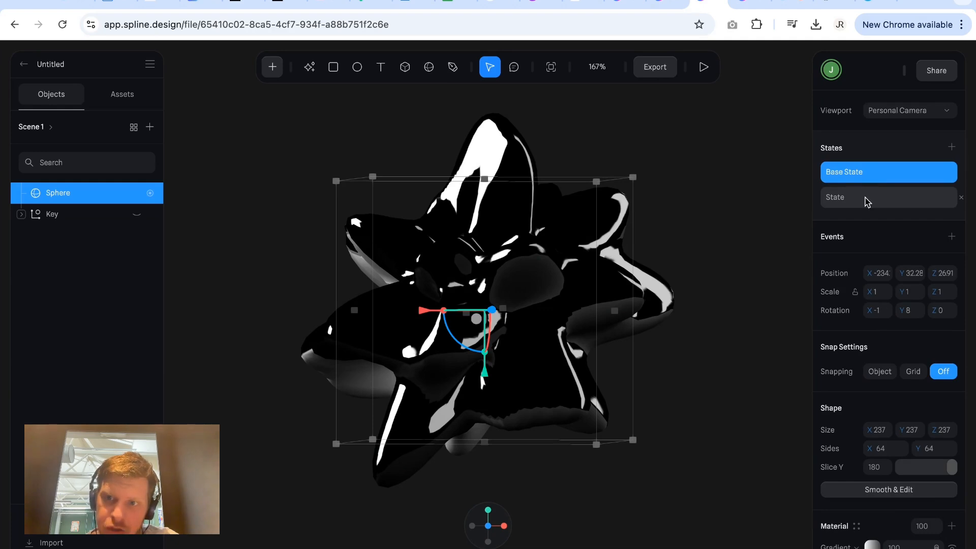
left_click(867, 201)
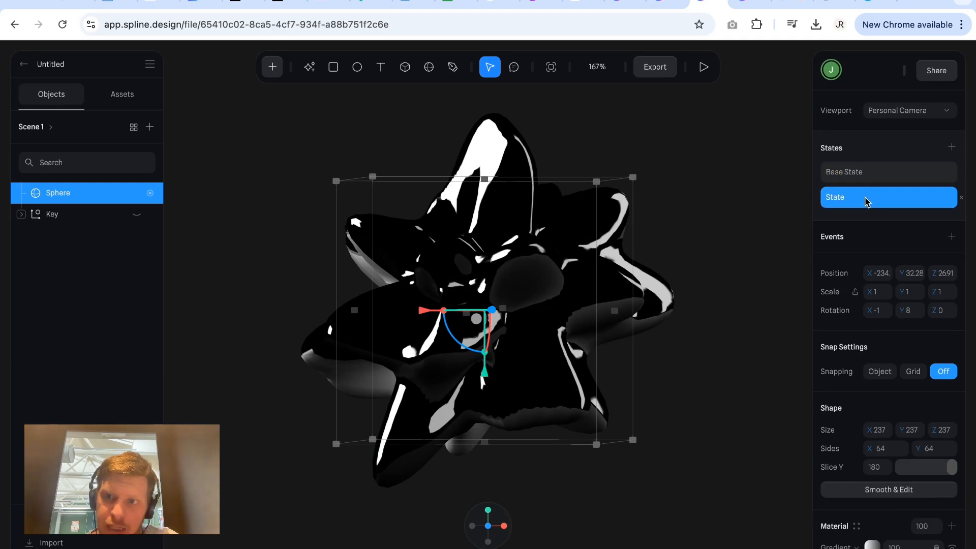
Add two extra states to the sphere and remove both of them again.
left_click(952, 147)
left_click(952, 147)
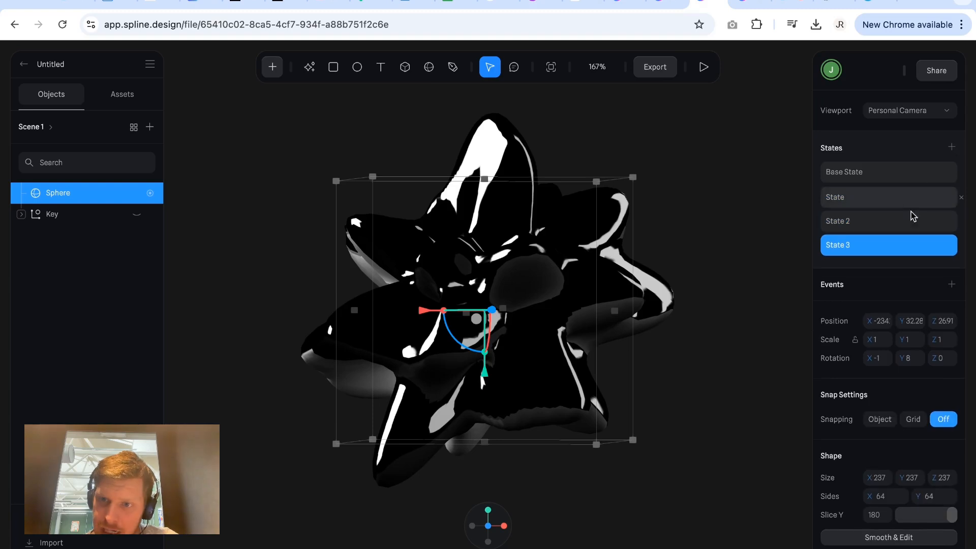
left_click(961, 249)
left_click(960, 222)
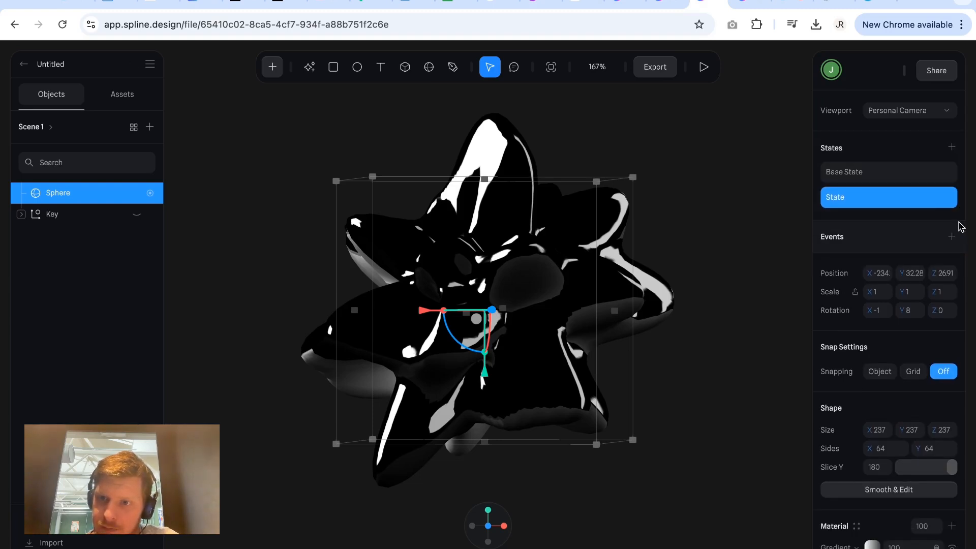
Switch back and forth between the sphere's Base State and its added State to compare them.
left_click(880, 172)
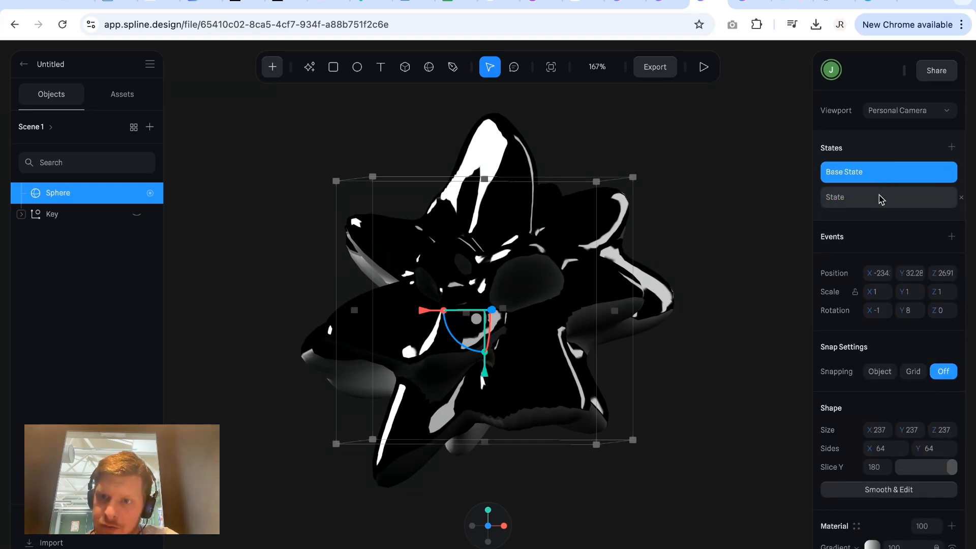
left_click(880, 198)
left_click(880, 180)
left_click(876, 198)
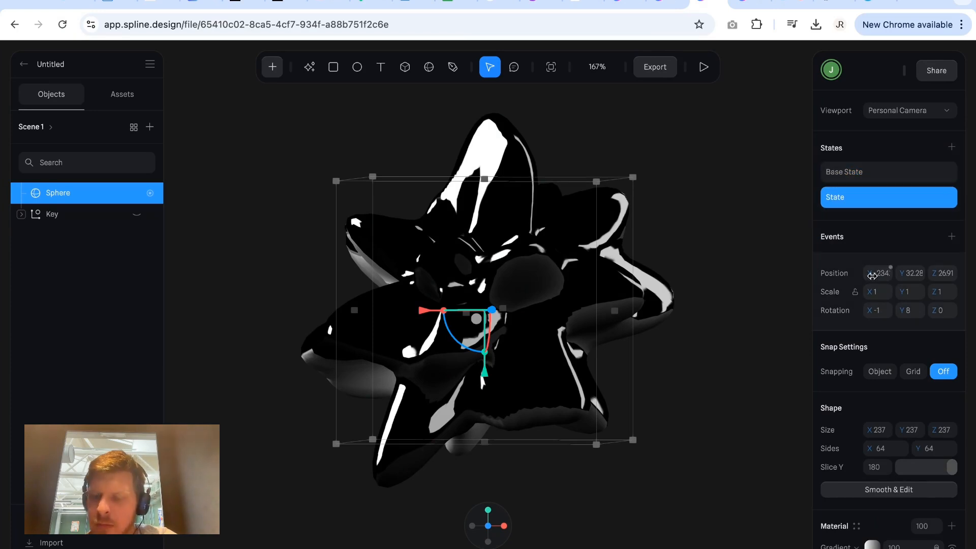
Set the sphere's Displace layer to 0 in the Base State.
left_click(862, 176)
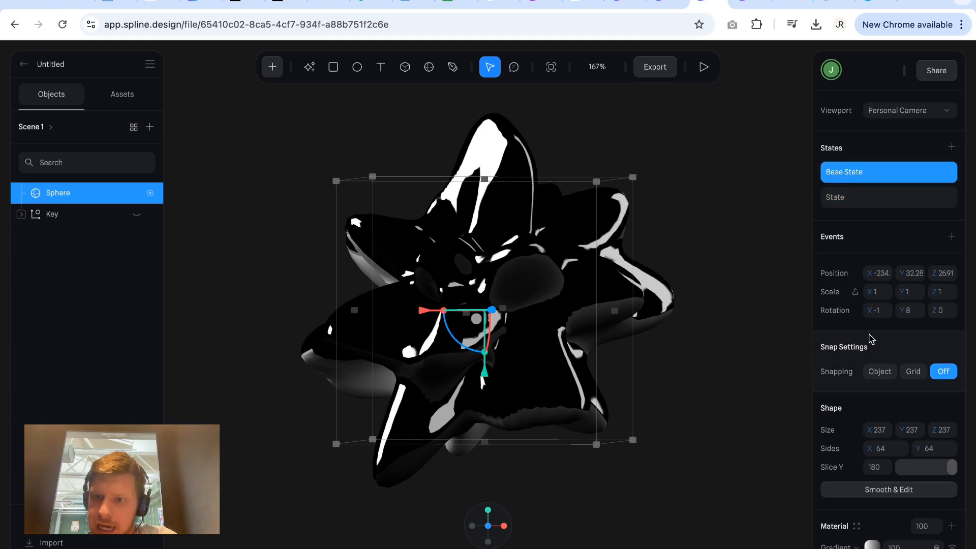
scroll(872, 336, "down", 5)
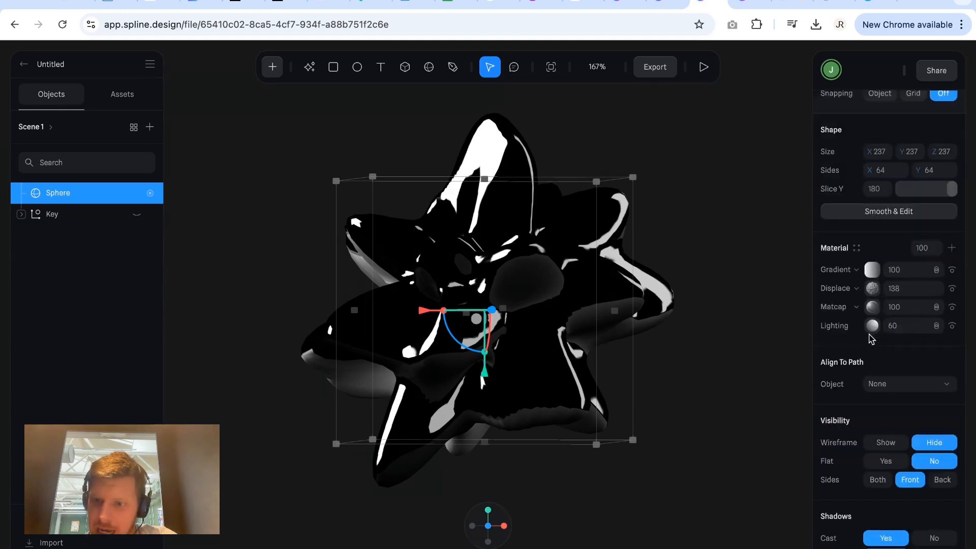
left_click(872, 282)
left_click(873, 282)
left_click_drag(883, 281, 767, 281)
left_click(900, 281)
type("0")
key("Return")
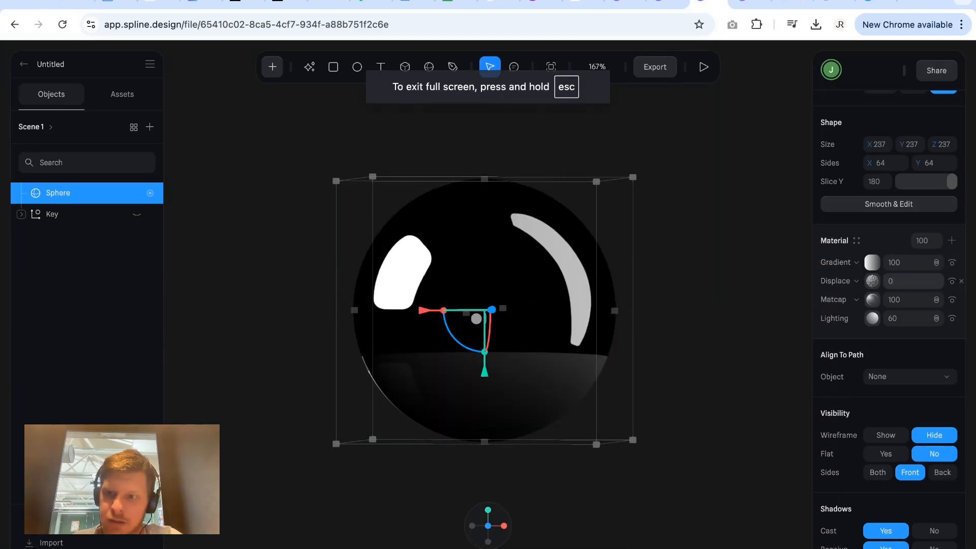
Set the sphere's Displace layer to 150 in the added State.
scroll(893, 280, "up", 4)
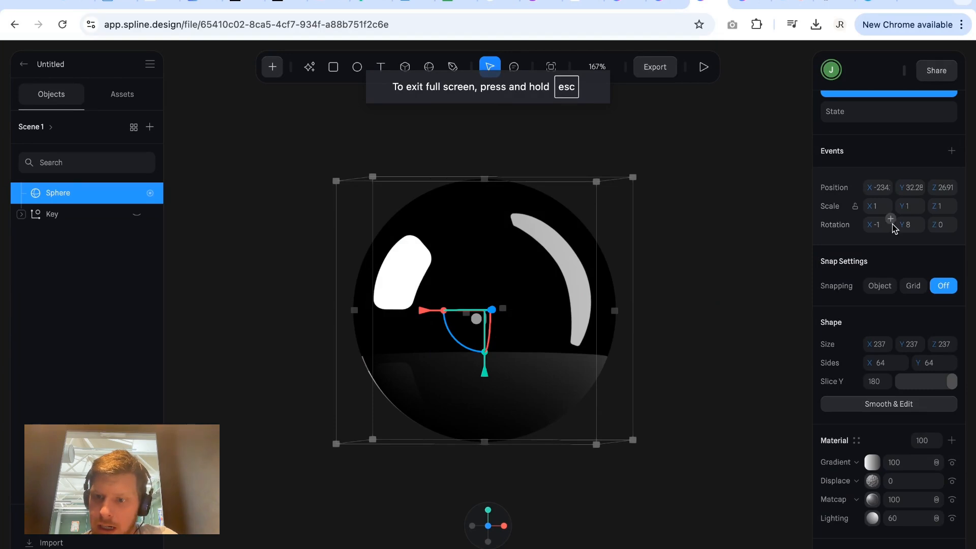
left_click(877, 118)
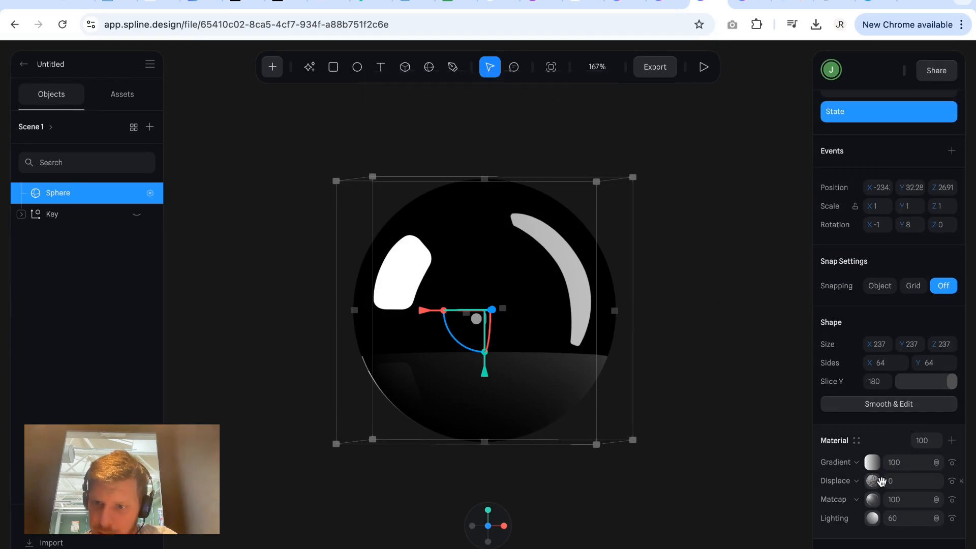
left_click_drag(884, 482, 885, 482)
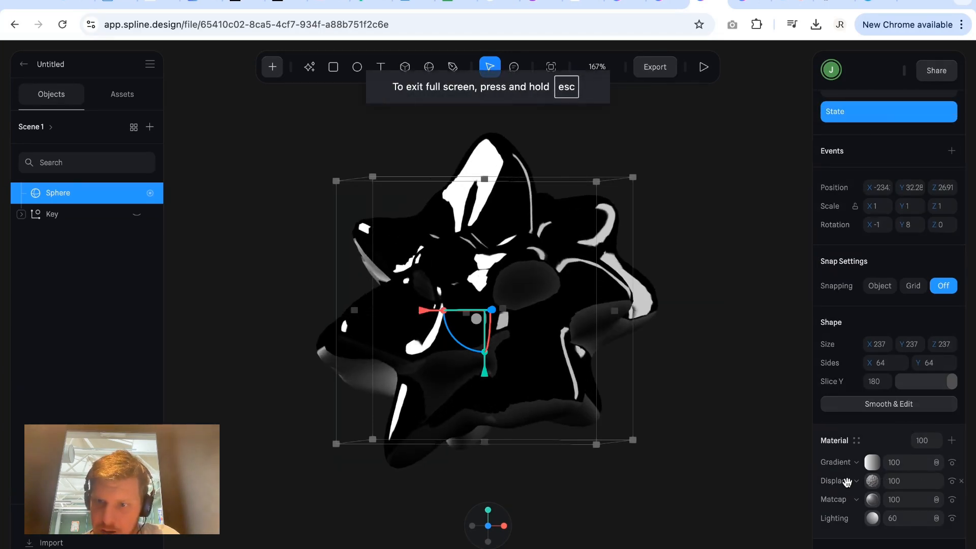
left_click(894, 483)
type("1")
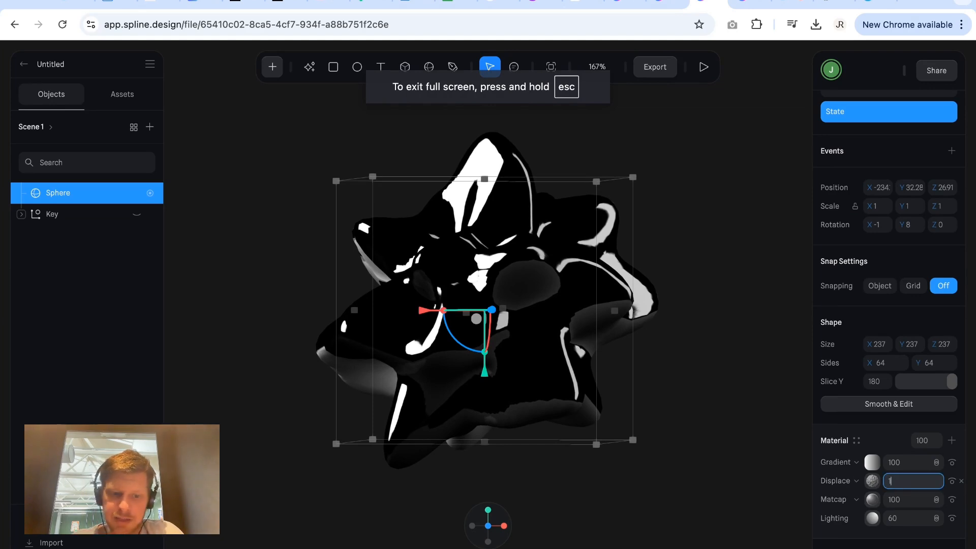
type("50")
key("Return")
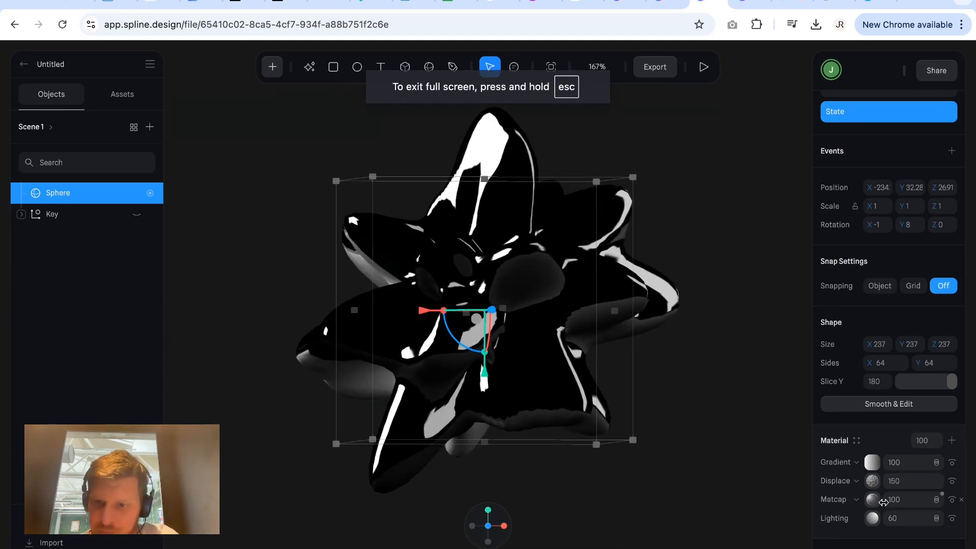
Try X sizes of 298 and 50 for the sphere in the added State.
scroll(929, 317, "up", 2)
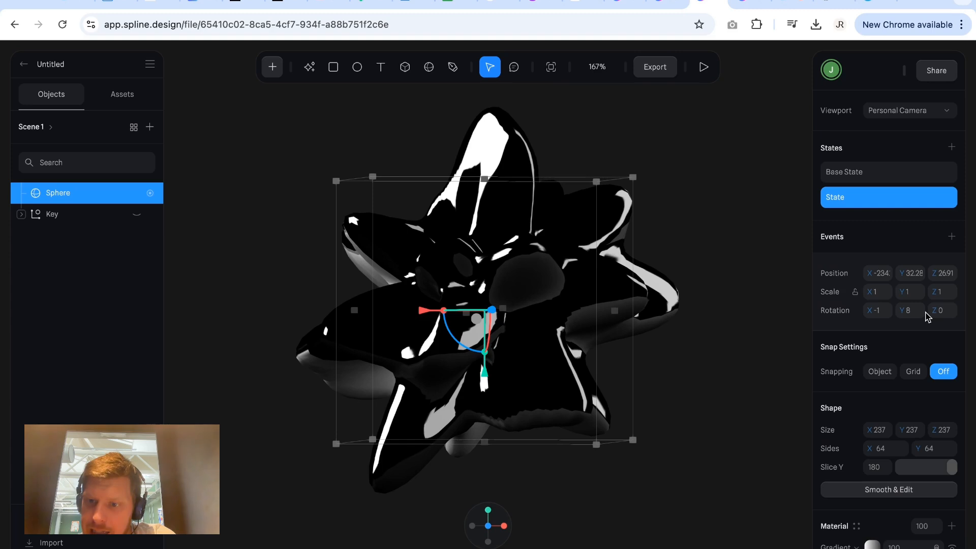
scroll(917, 403, "down", 1)
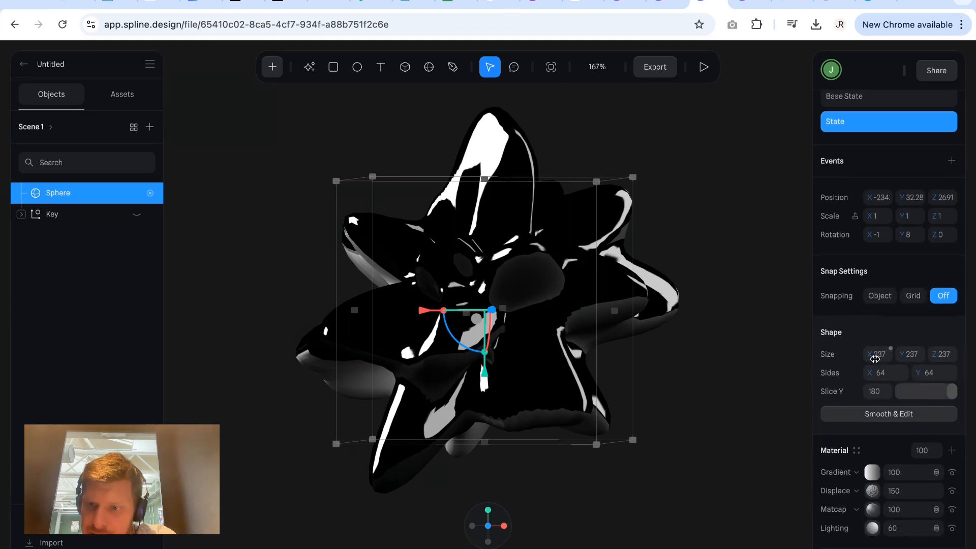
left_click_drag(874, 358, 910, 357)
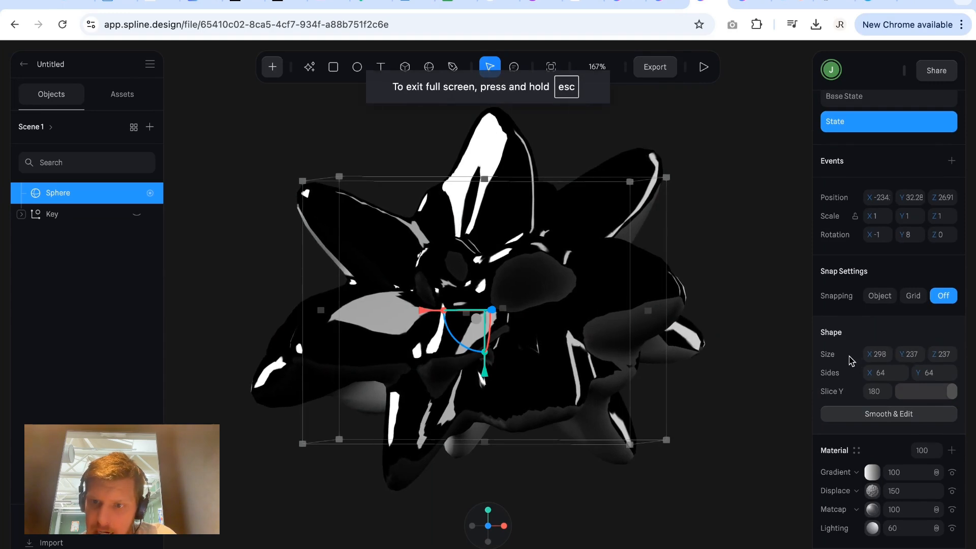
left_click(880, 355)
type("50")
key("Return")
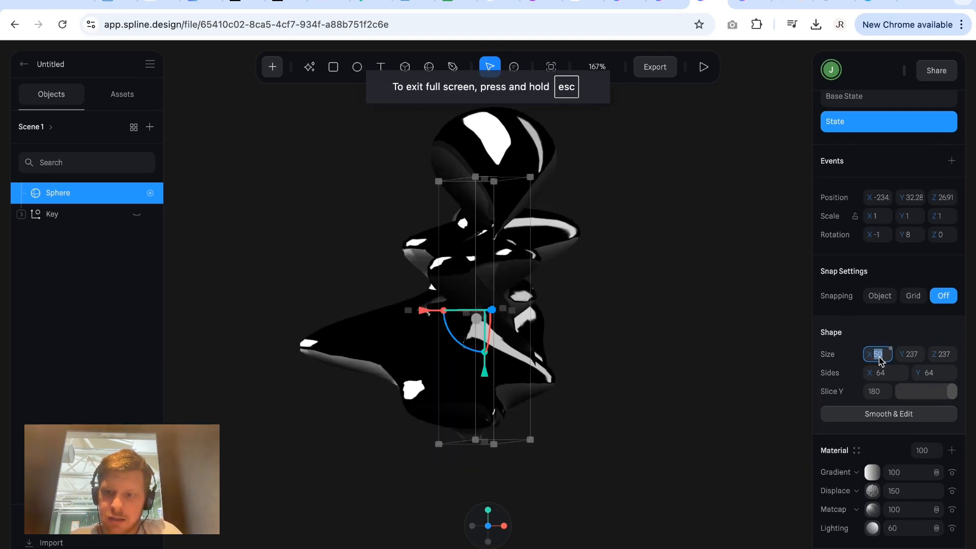
Enlarge the sphere in the added State to a size of 500 on the X, Y and Z axes.
type("0")
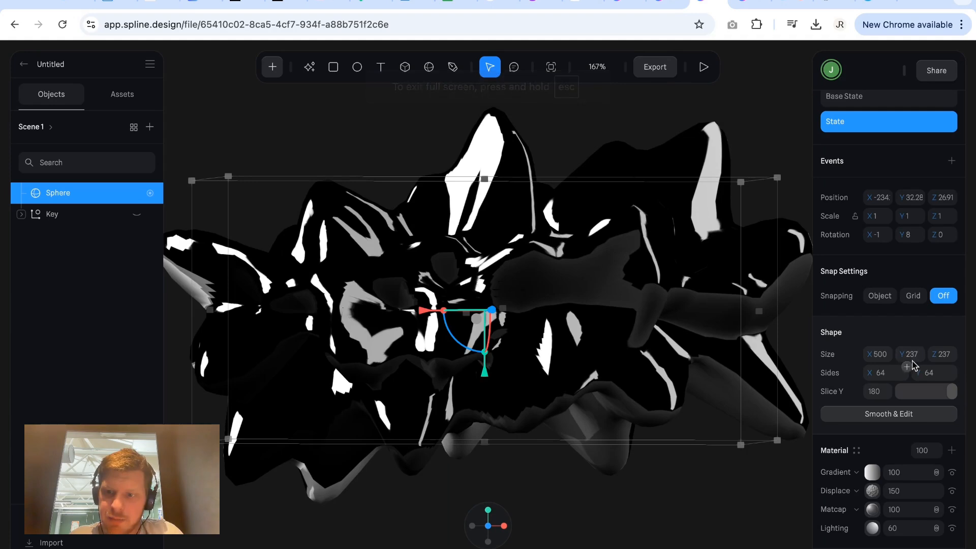
key("Tab")
type("500")
key("Tab")
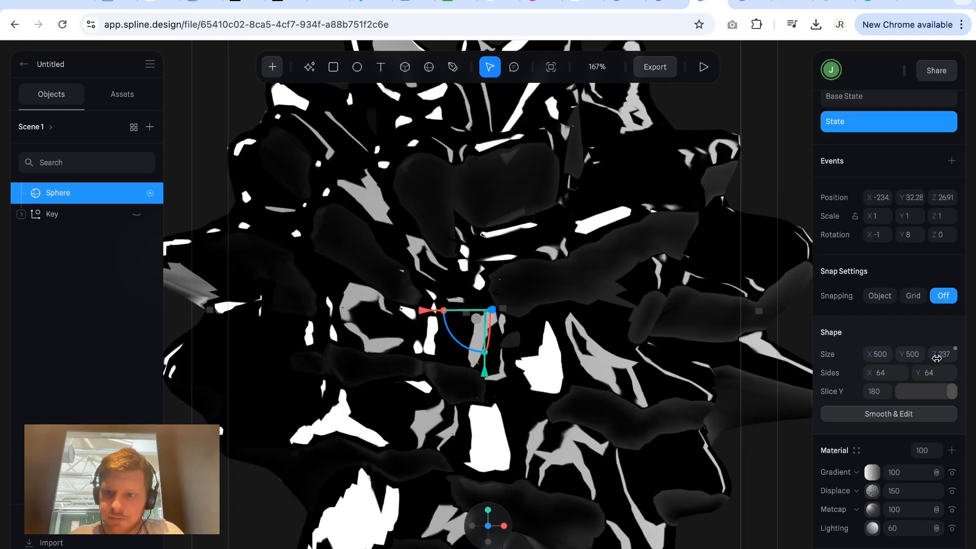
type("500")
key("Return")
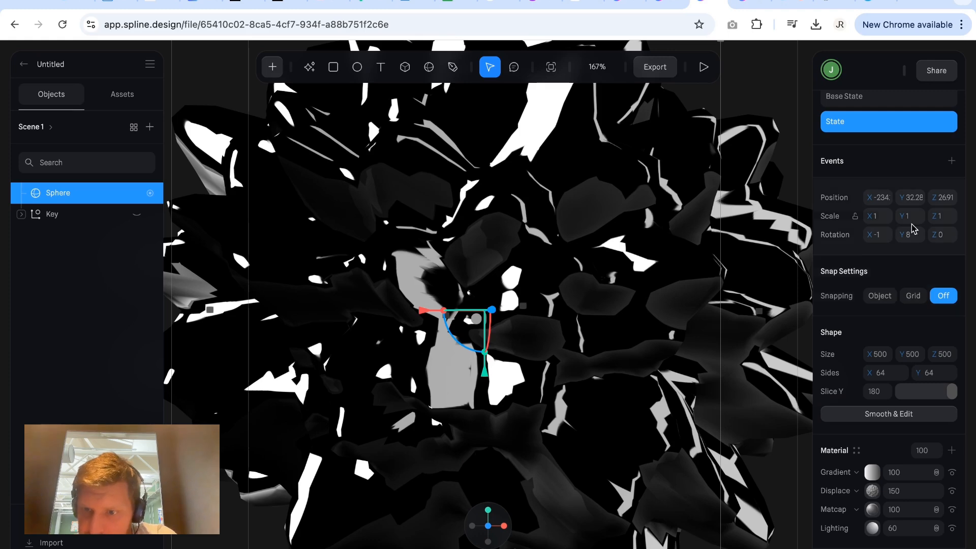
Toggle between the sphere's two states to compare their size and displacement, finishing on the Base State.
scroll(910, 226, "up", 2)
left_click(896, 179)
left_click(889, 196)
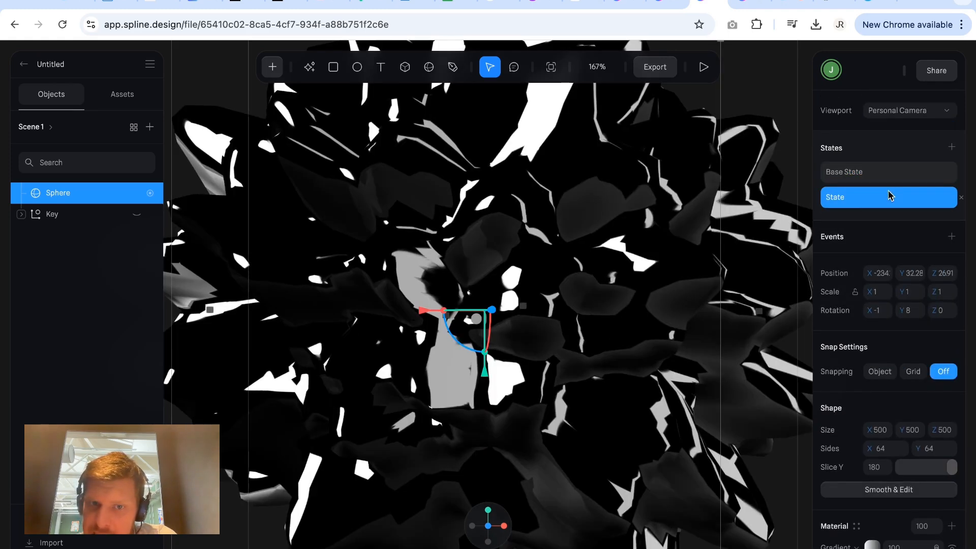
left_click(887, 178)
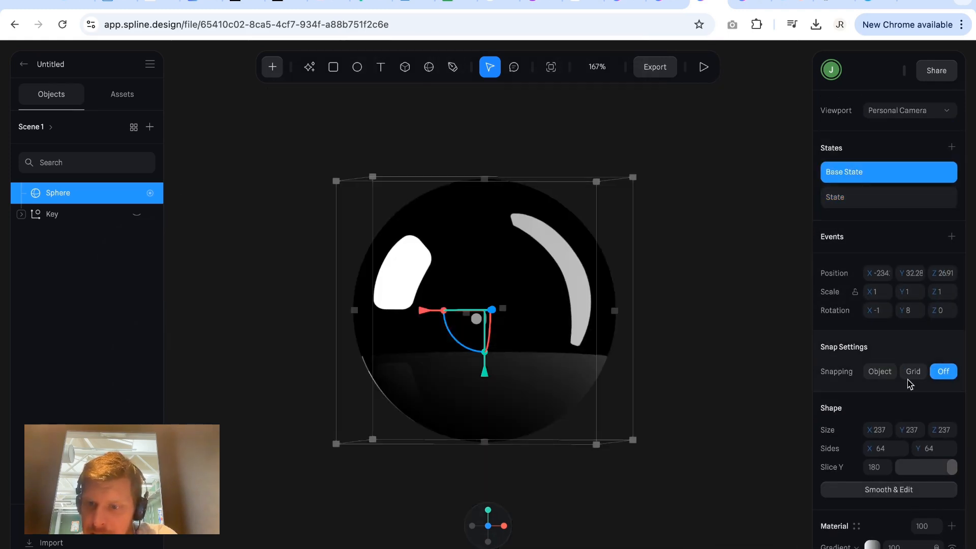
Try a glossy grey studio-reflection image from the Spline Library for the sphere's Matcap layer in the Base State.
scroll(909, 380, "down", 4)
scroll(909, 383, "down", 2)
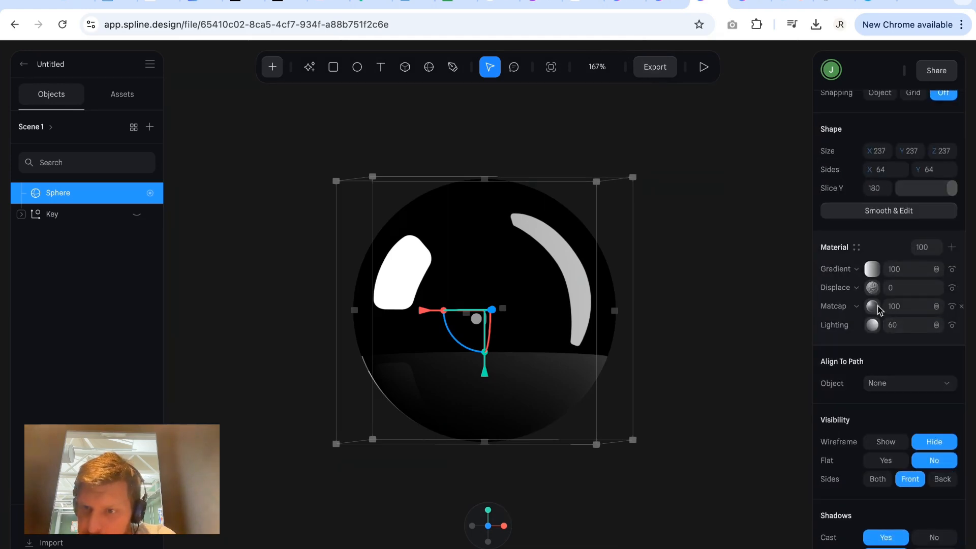
left_click(877, 306)
left_click(877, 306)
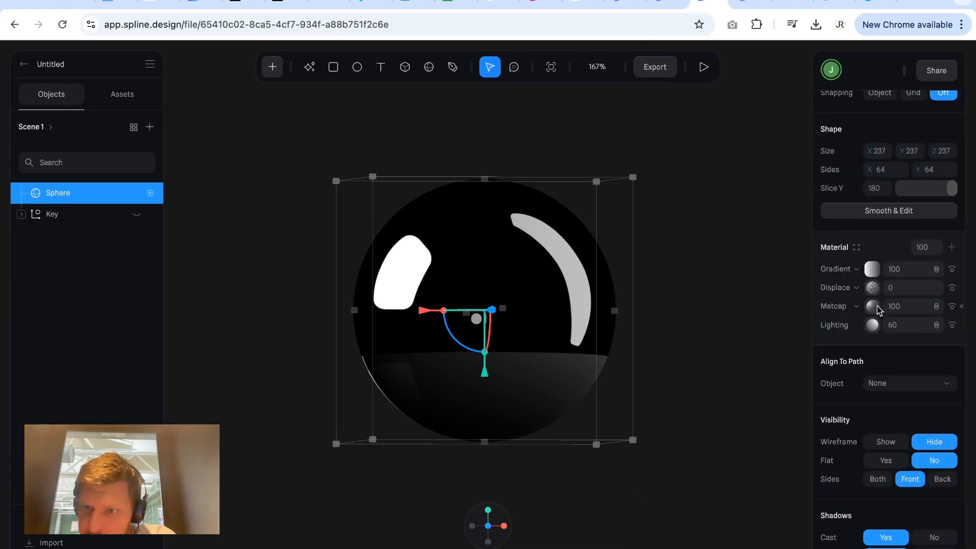
left_click(875, 307)
left_click(745, 341)
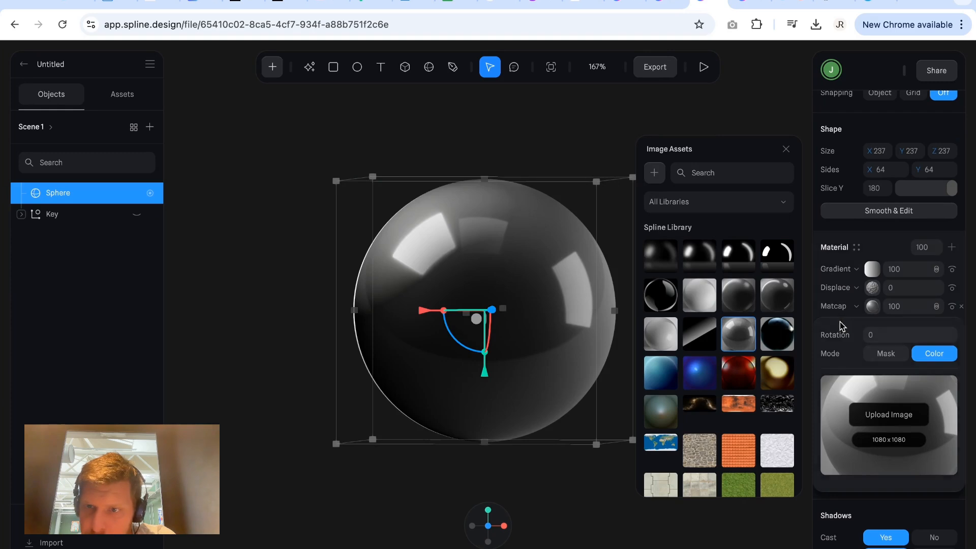
left_click(874, 306)
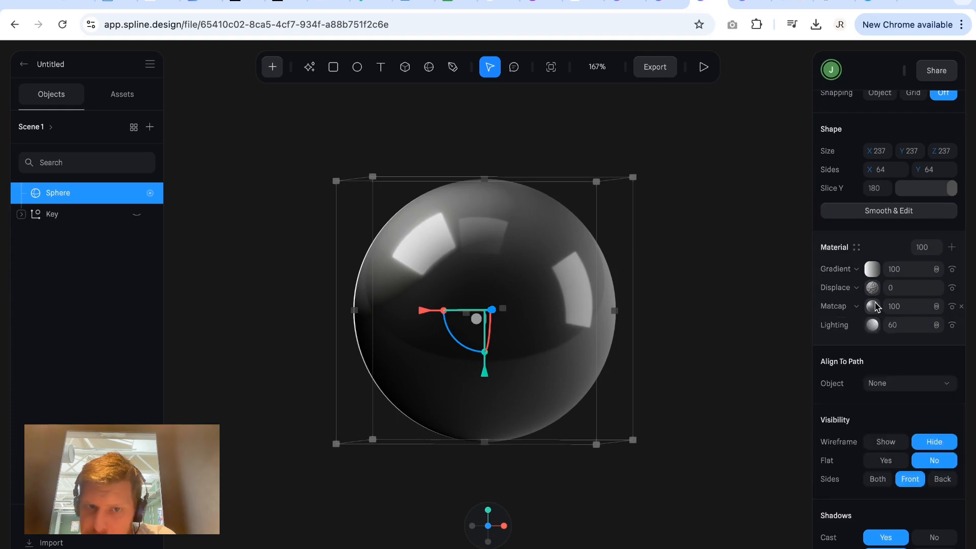
Try the gold matcap image on the sphere in the added State and compare it with the Base State.
scroll(872, 254, "up", 5)
left_click(871, 198)
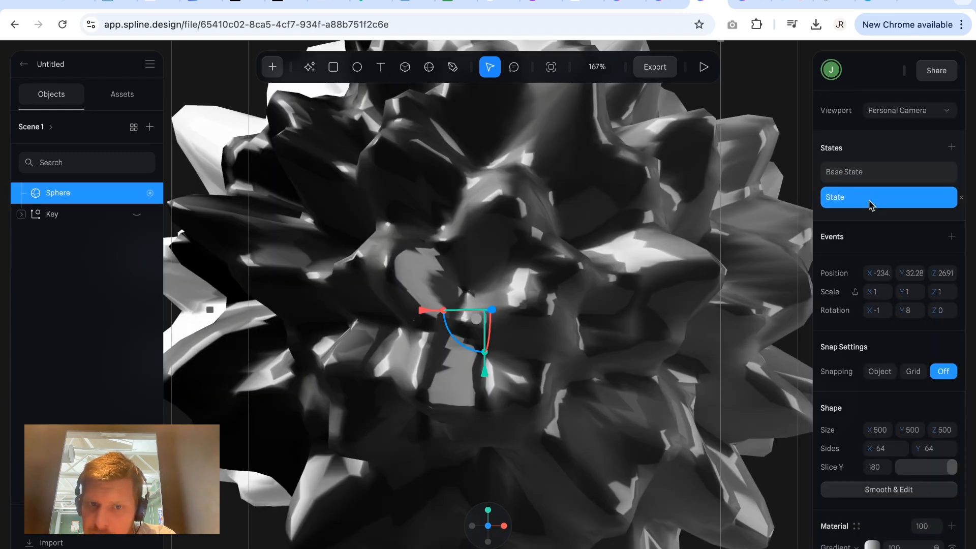
scroll(895, 332, "down", 4)
left_click(873, 381)
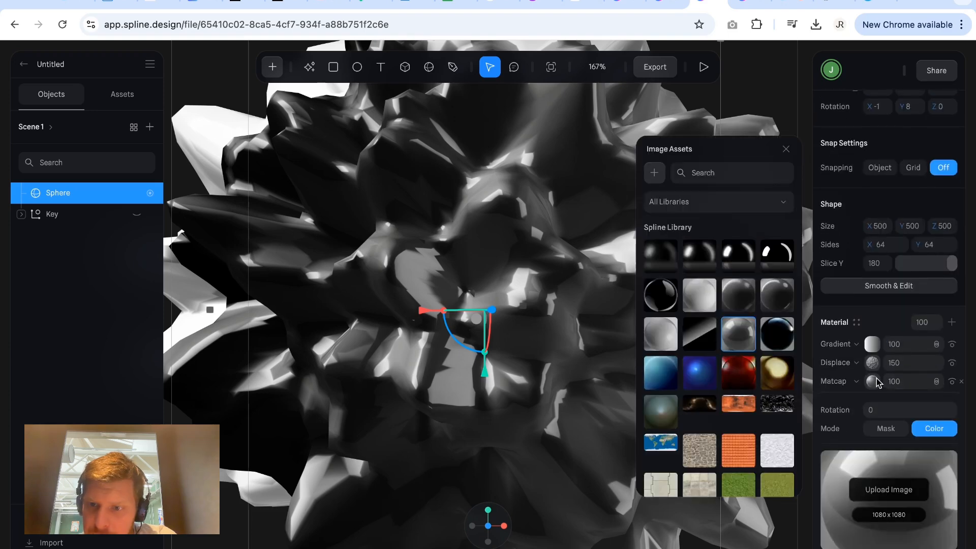
left_click(791, 384)
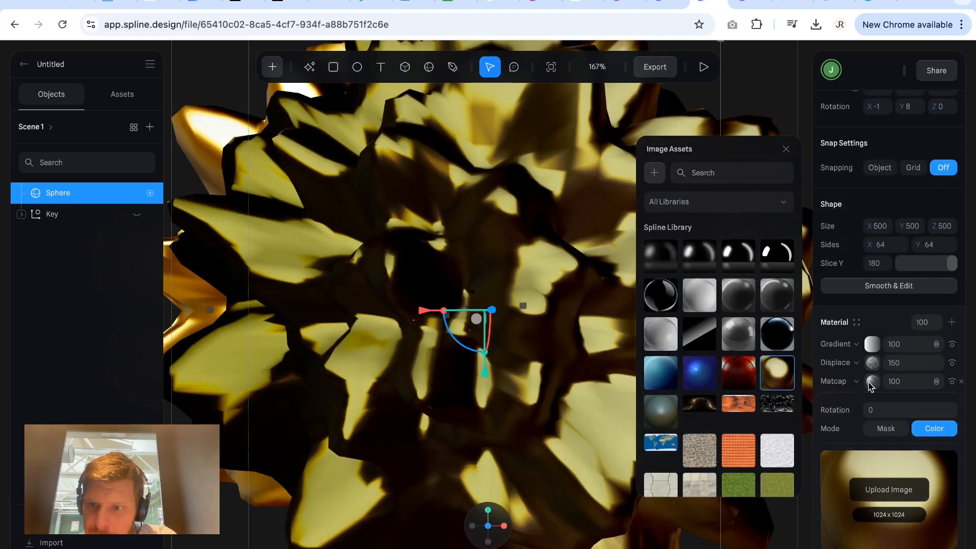
scroll(870, 385, "up", 4)
left_click(857, 173)
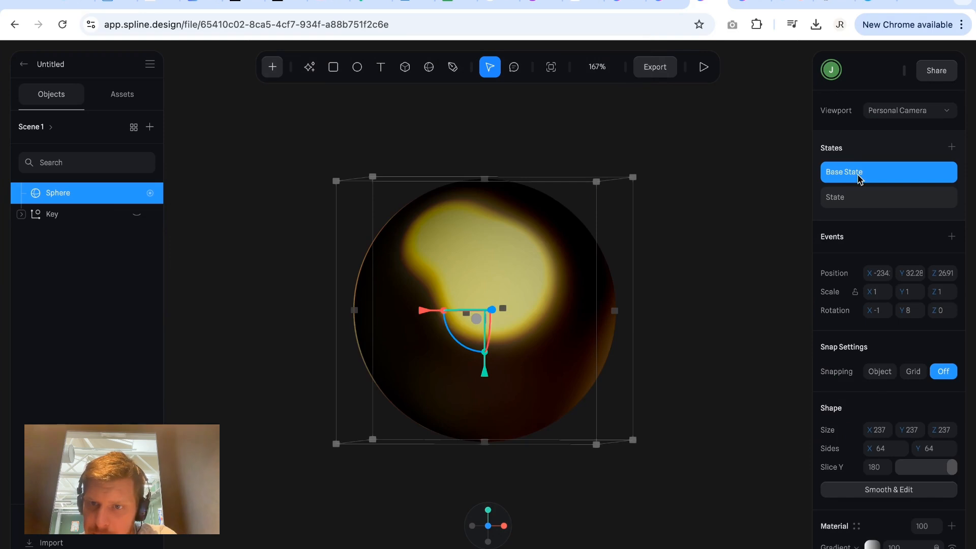
In the added State, try several library matcap images and apply the black one with soft grey rim reflections.
left_click(856, 195)
scroll(889, 320, "down", 4)
left_click(873, 484)
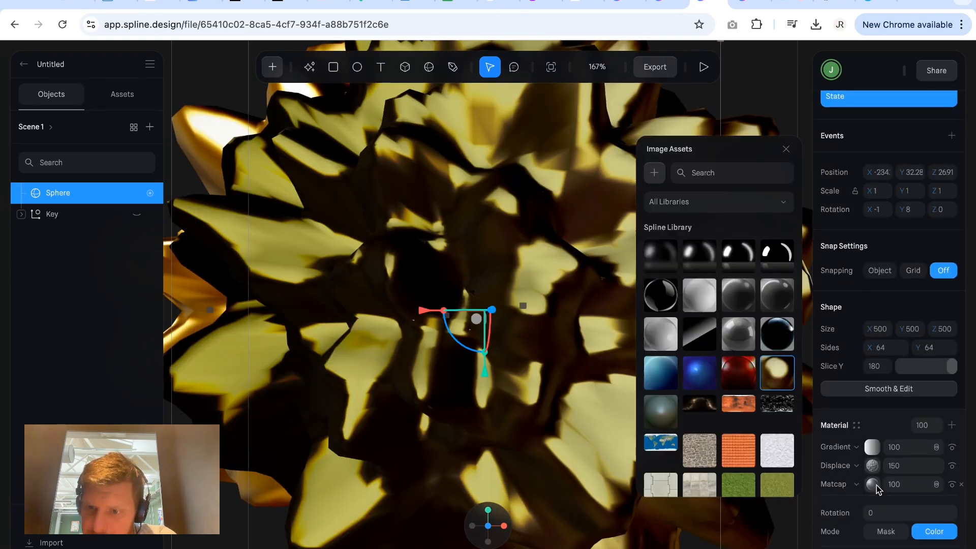
left_click(777, 333)
left_click(770, 253)
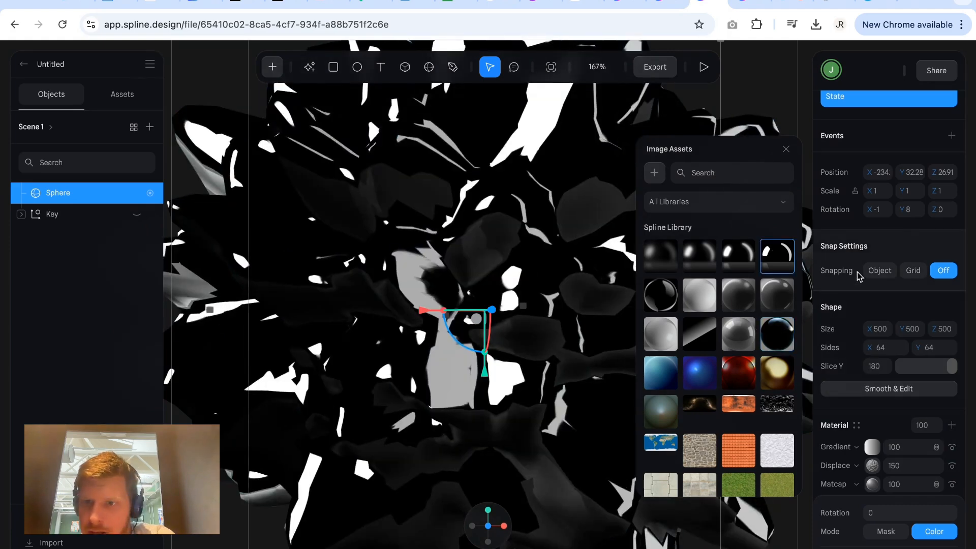
left_click(687, 298)
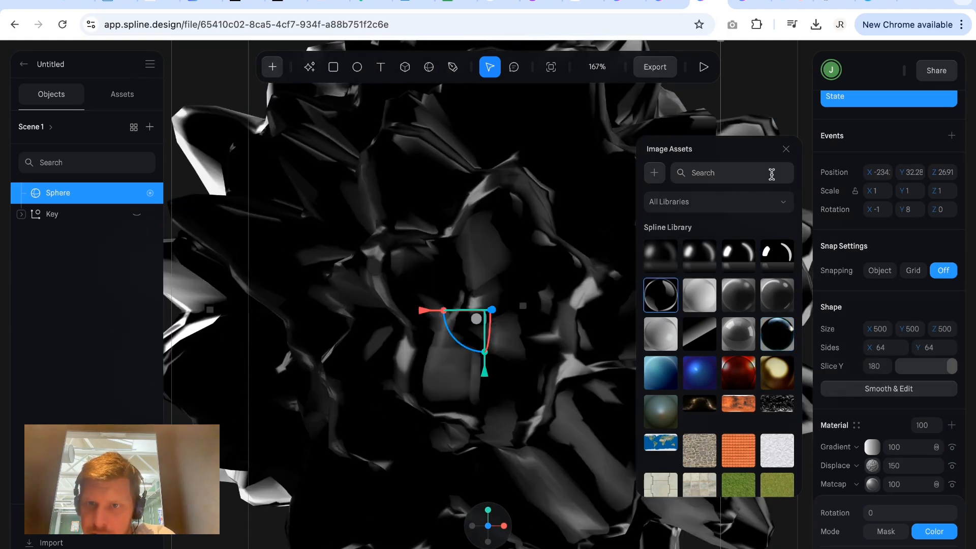
left_click(786, 148)
Compare the Base State, then add a second Matcap layer to the sphere's material in the added State.
scroll(922, 386, "down", 2)
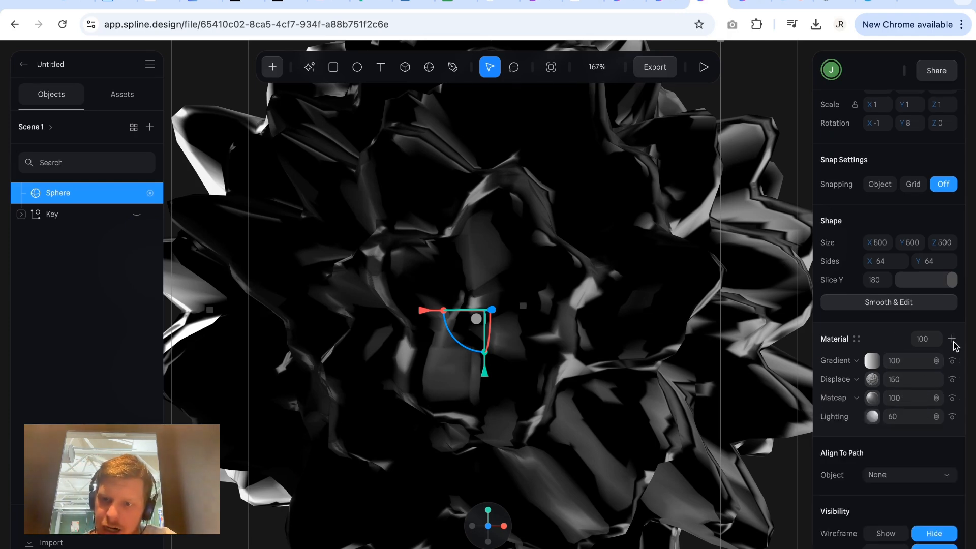
scroll(905, 353, "up", 5)
left_click(884, 172)
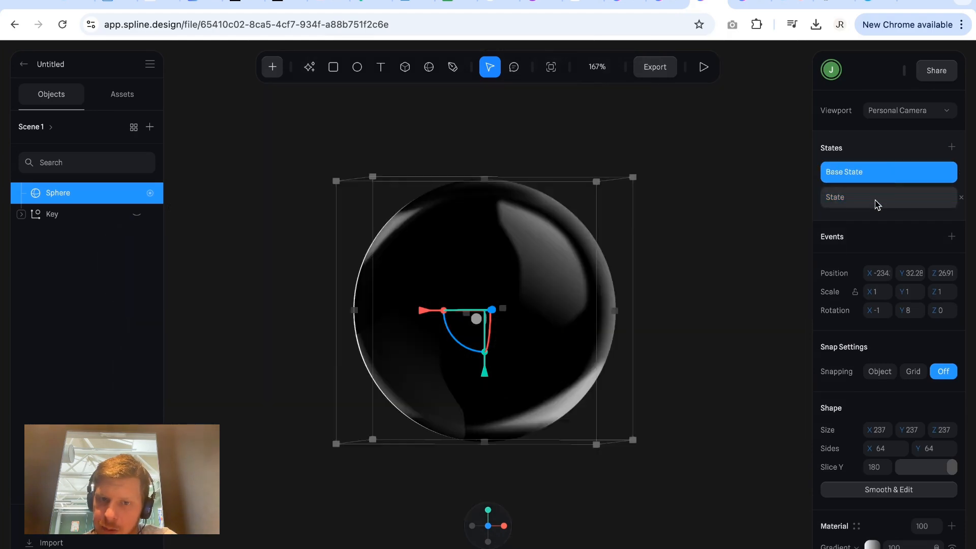
left_click(876, 199)
scroll(895, 356, "down", 5)
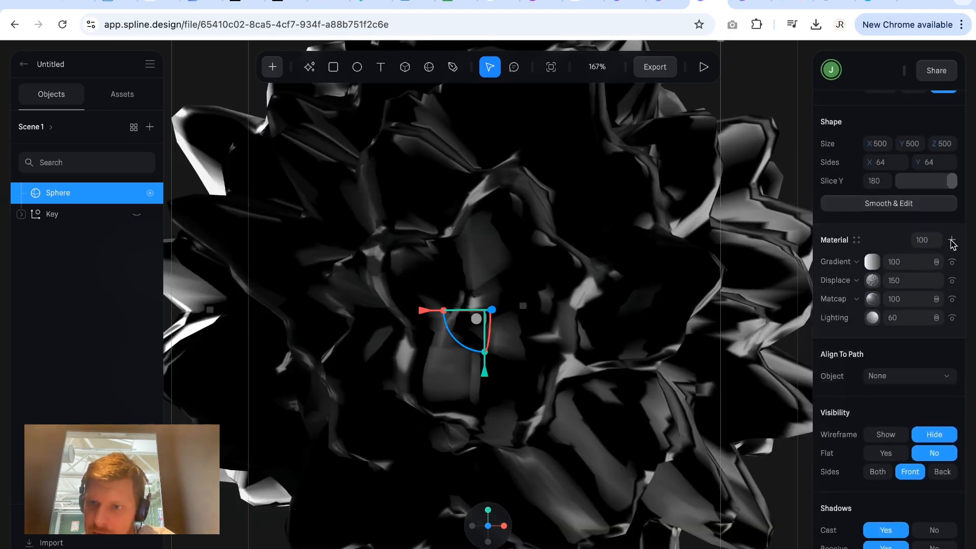
left_click_drag(870, 261, 871, 307)
left_click(857, 300)
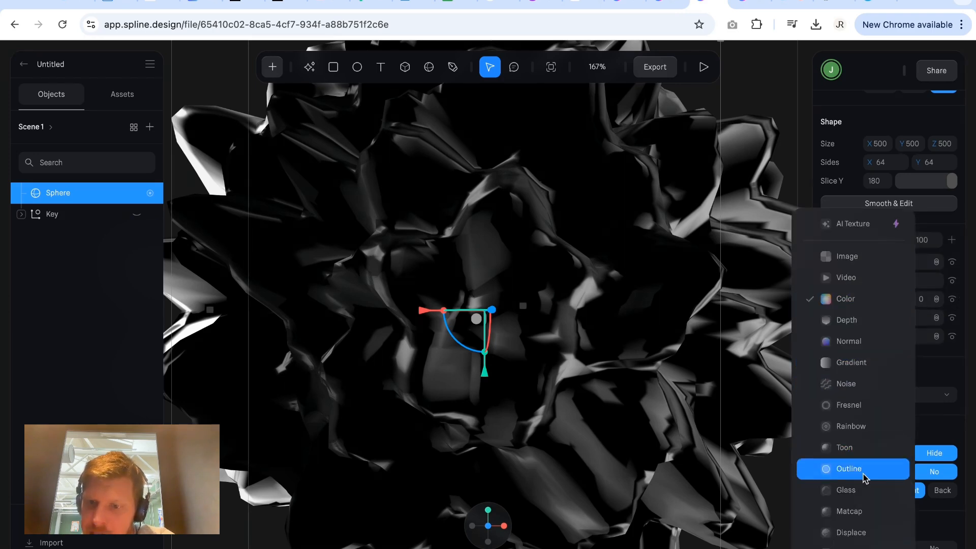
left_click(866, 510)
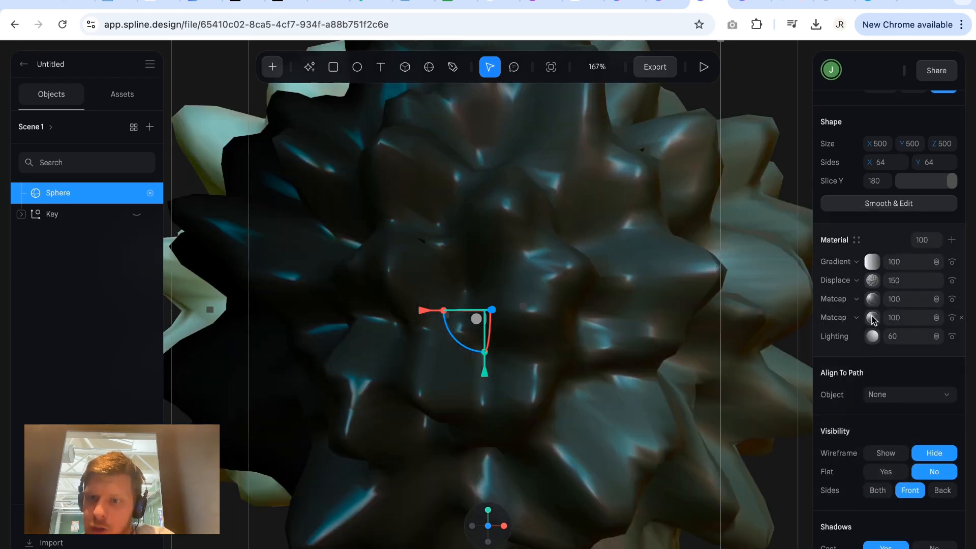
Set the new upper Matcap layer's opacity to 0 in the added State and inspect that layer in the Base State.
left_click(896, 300)
type("0")
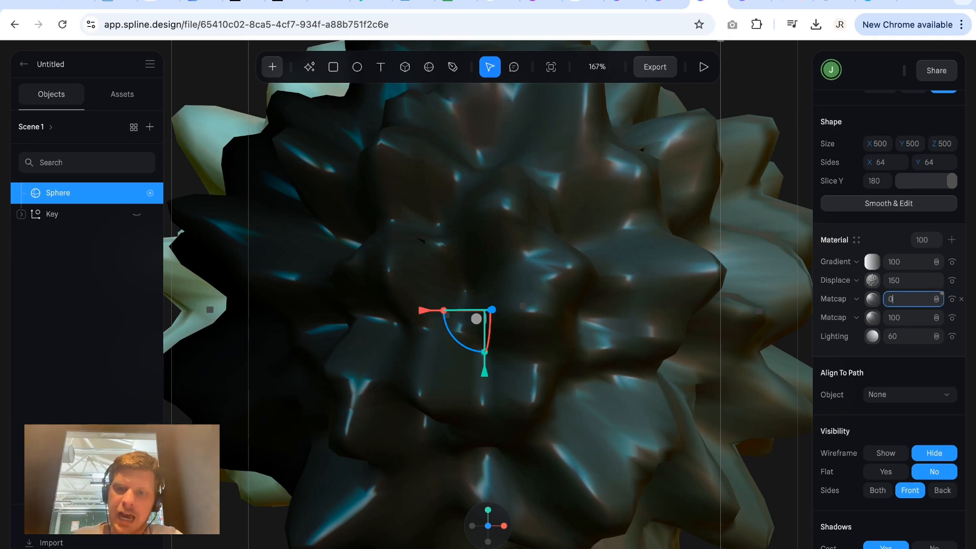
key("Return")
scroll(901, 276, "up", 6)
left_click(856, 178)
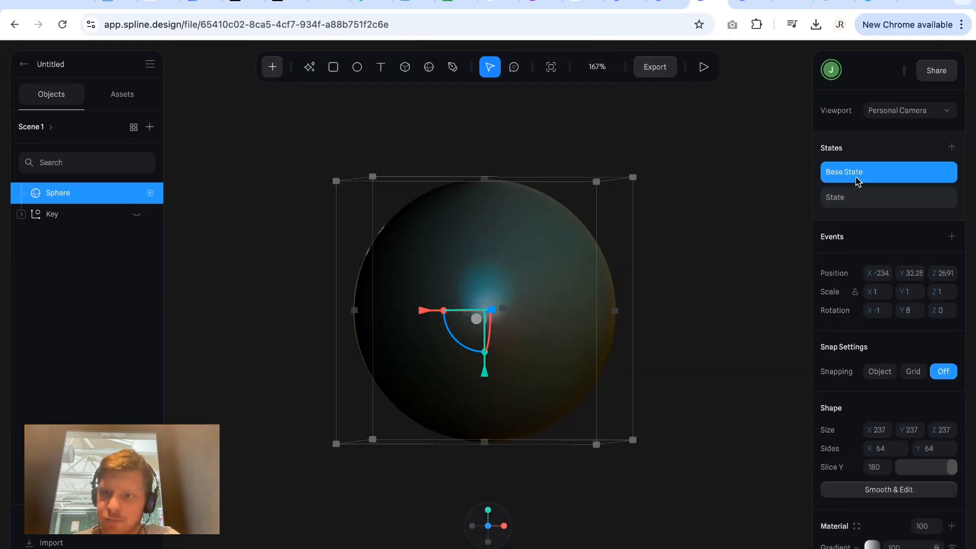
scroll(868, 344, "down", 6)
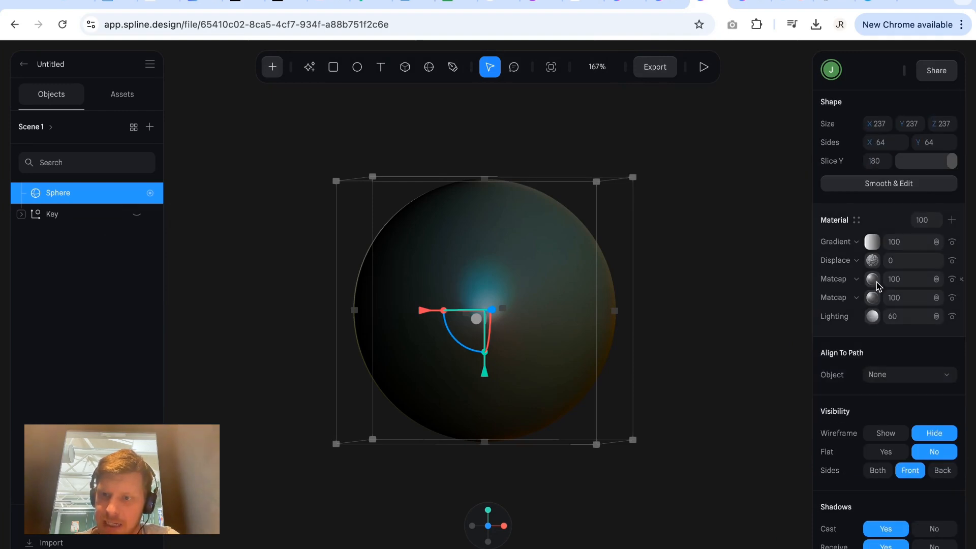
scroll(874, 283, "up", 6)
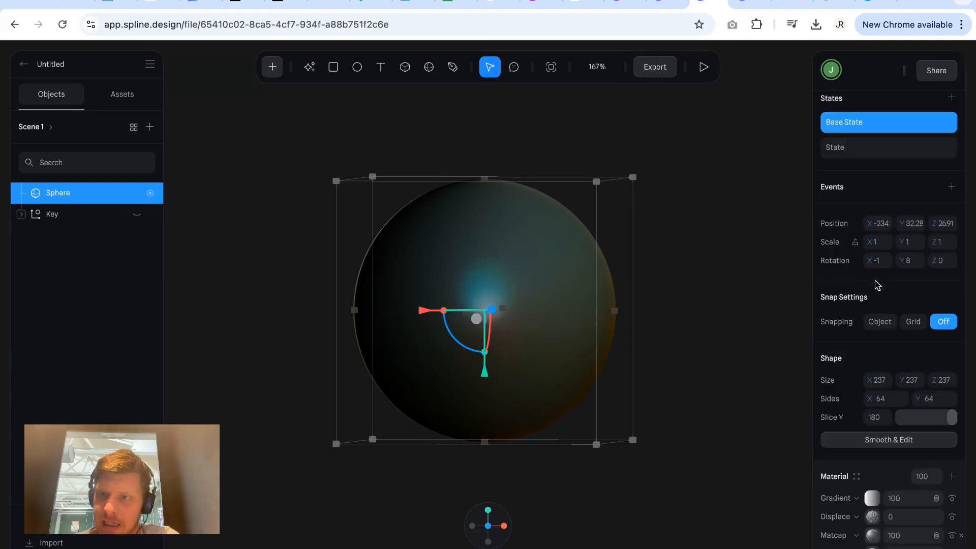
scroll(874, 193, "down", 6)
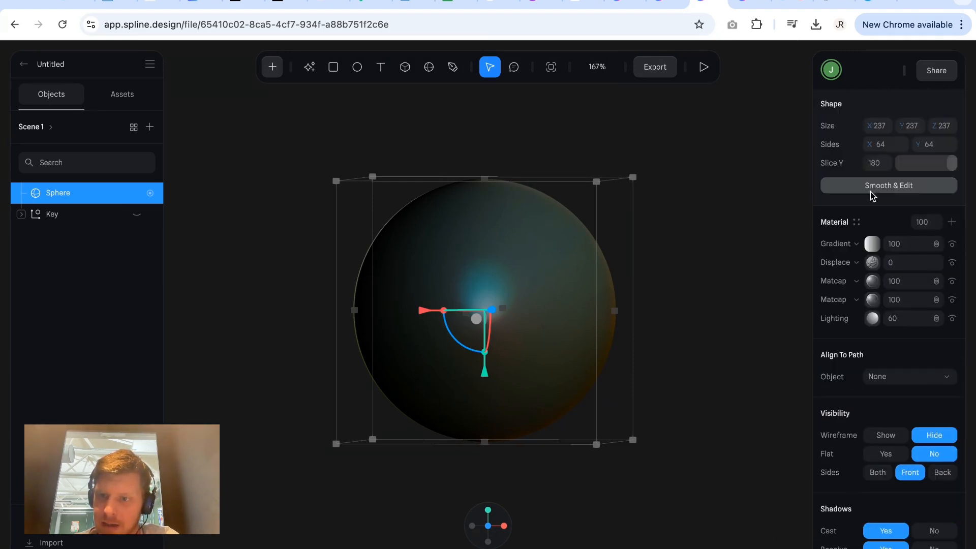
left_click(878, 285)
left_click(878, 285)
scroll(878, 284, "up", 6)
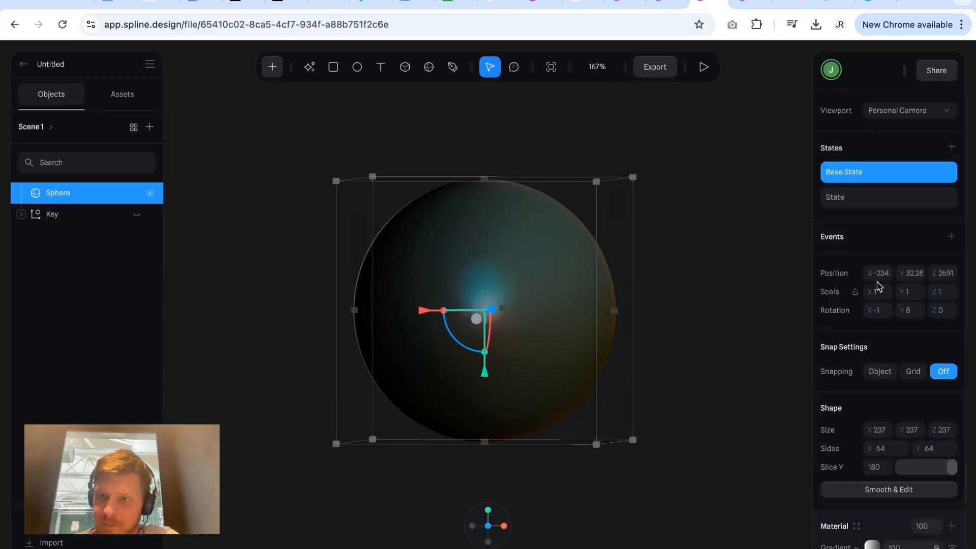
Set the upper Matcap layer's opacity to 100 in the added State.
left_click(871, 200)
scroll(912, 349, "down", 6)
left_click(900, 303)
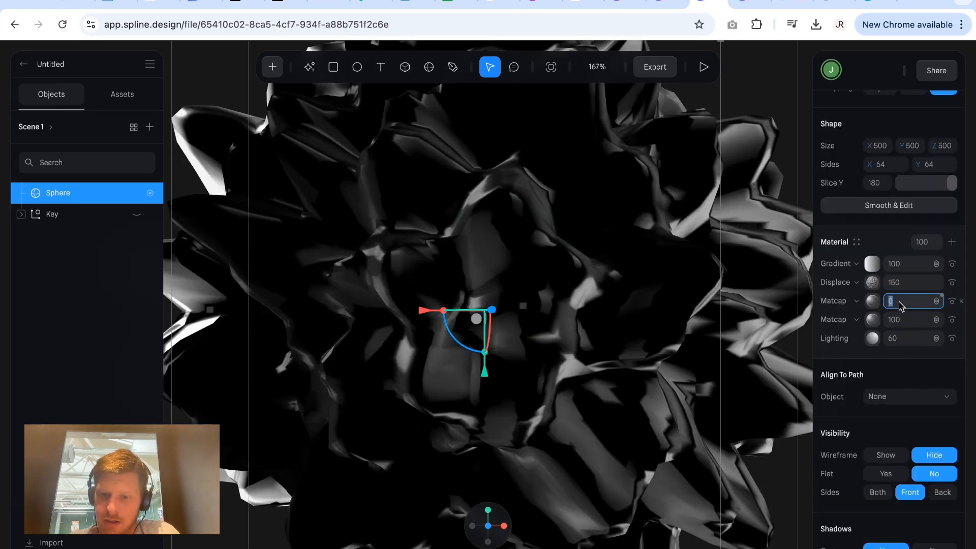
type("100")
key("Return")
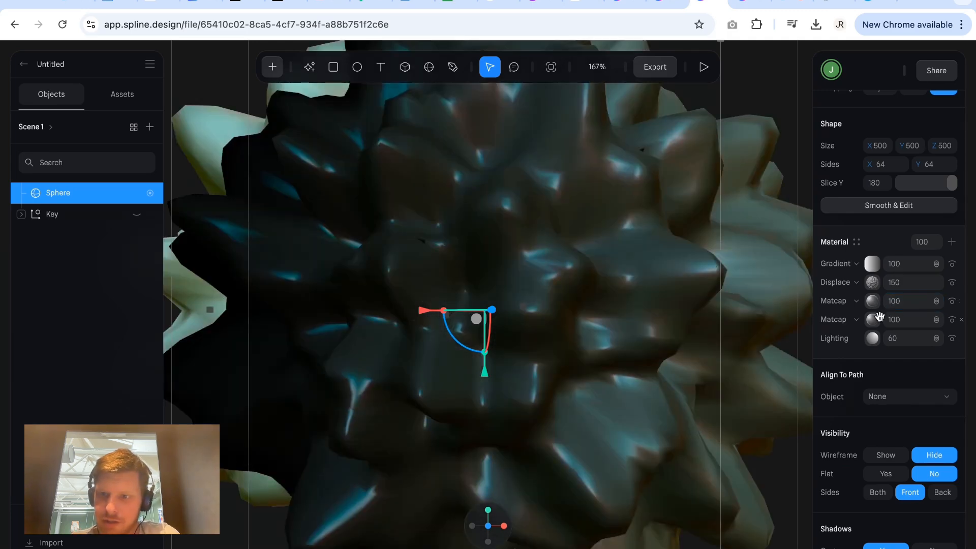
In the Base State, set the lower Matcap layer's opacity to 0.
scroll(880, 315, "up", 6)
left_click(877, 175)
scroll(878, 203, "down", 8)
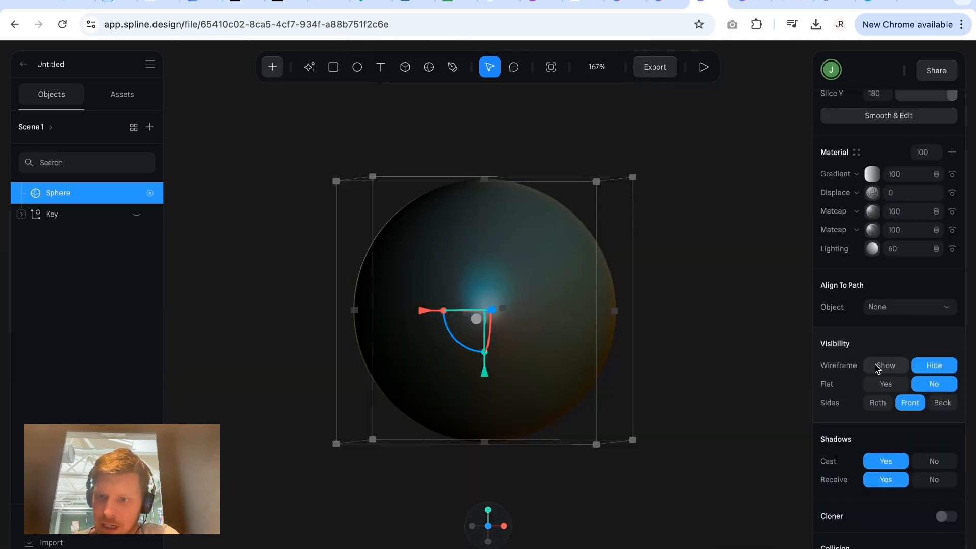
left_click(872, 230)
left_click(897, 230)
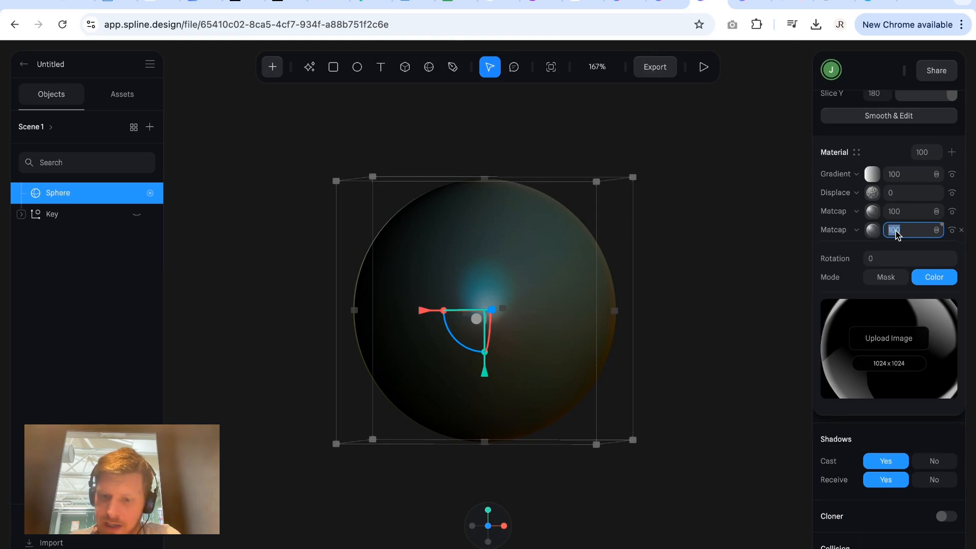
type("0")
scroll(897, 233, "up", 1)
scroll(890, 216, "up", 6)
In the added State, set the lower Matcap layer's opacity to 100 and the upper one's to 0.
left_click(876, 196)
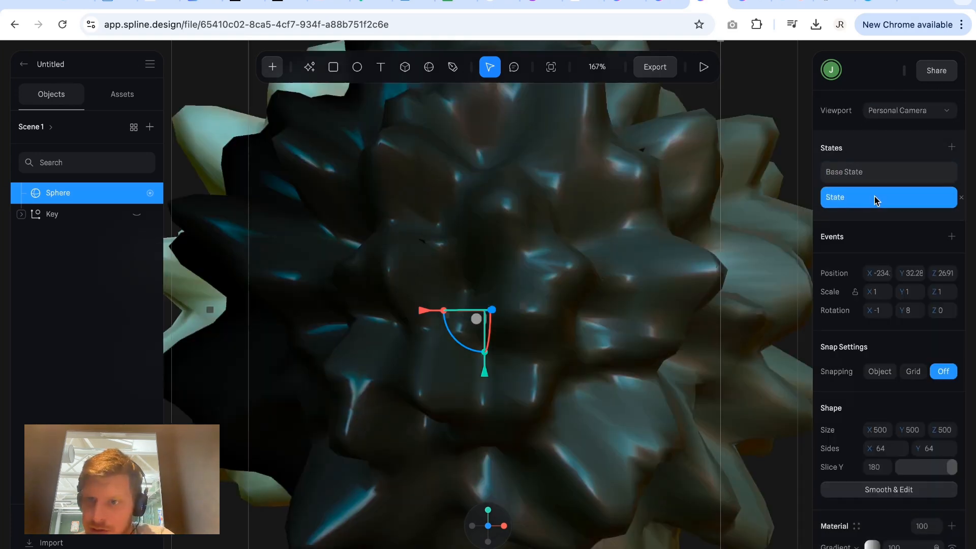
scroll(910, 356, "down", 8)
left_click(911, 221)
type("100")
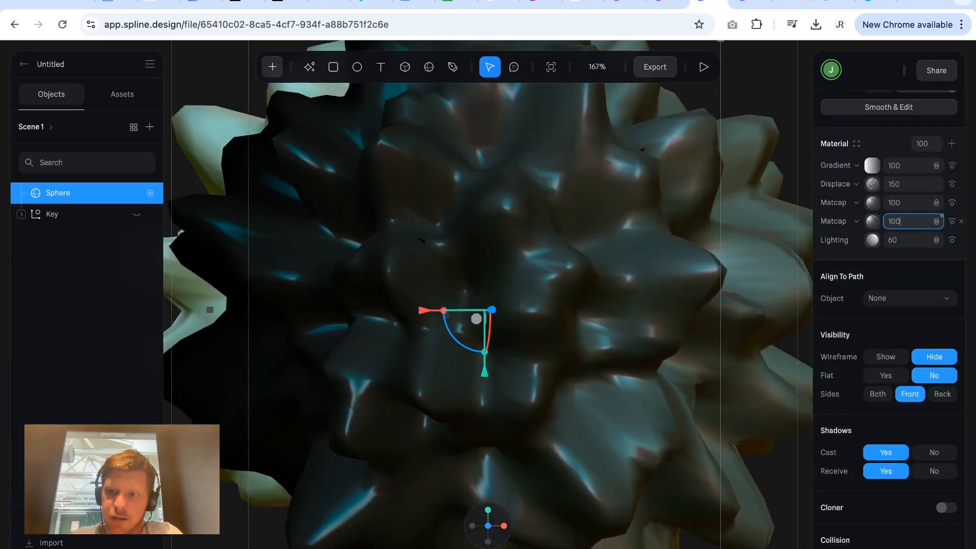
key("Return")
left_click(905, 206)
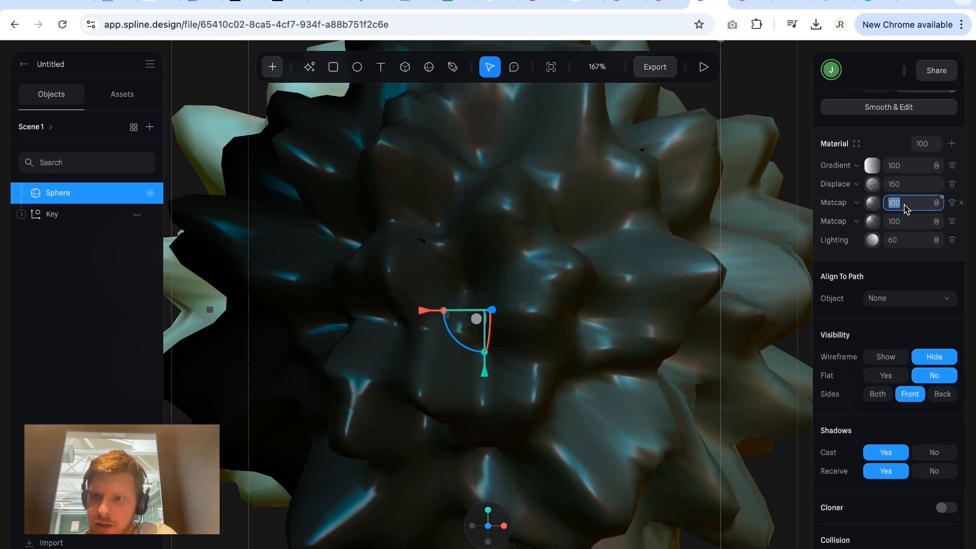
scroll(907, 209, "up", 6)
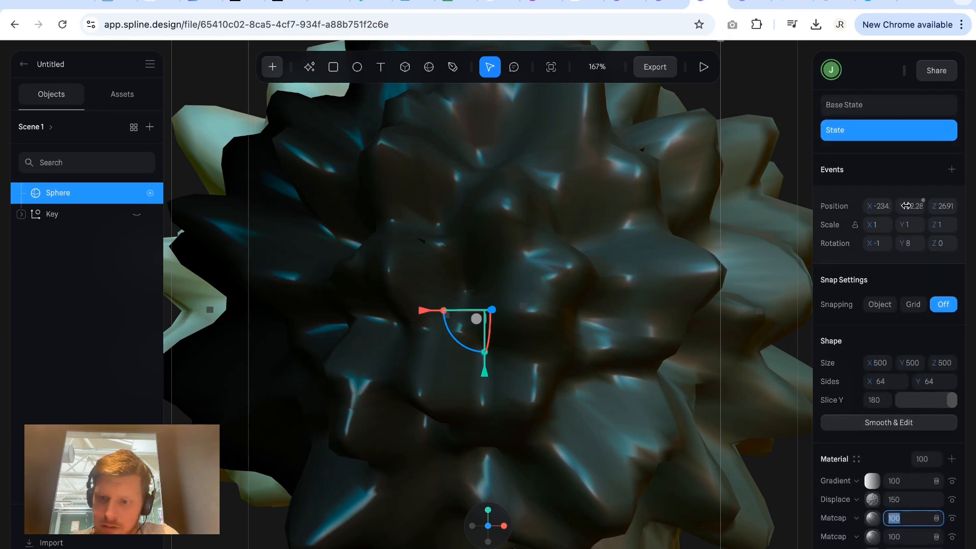
type("0")
key("Return")
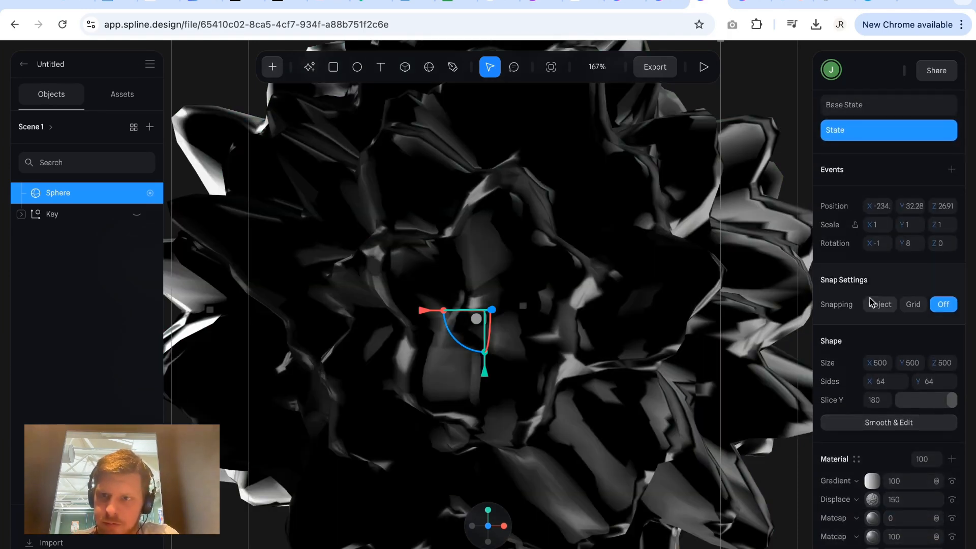
Toggle between the sphere's two states to compare their matcap looks, finishing on the Base State.
scroll(866, 254, "up", 2)
left_click(861, 171)
left_click(863, 197)
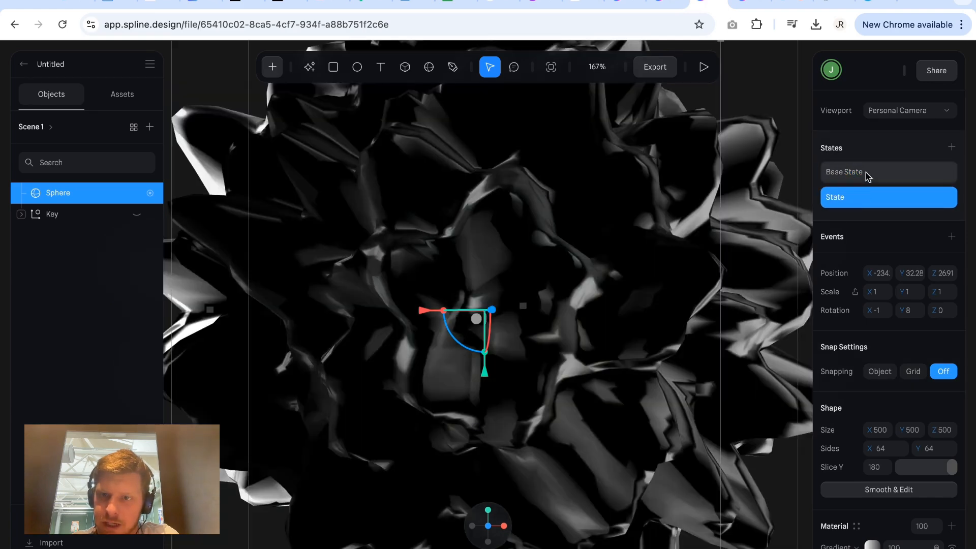
left_click(865, 172)
left_click(874, 198)
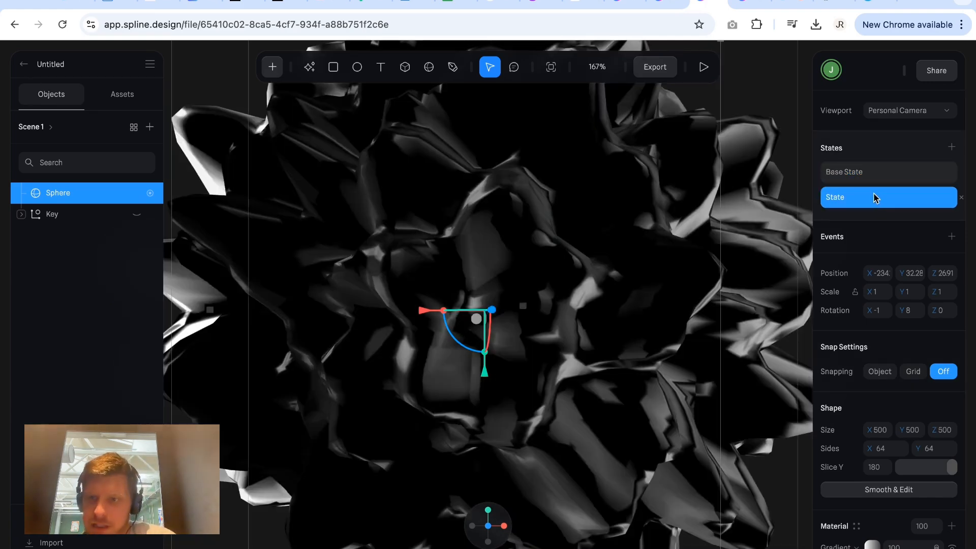
left_click(904, 173)
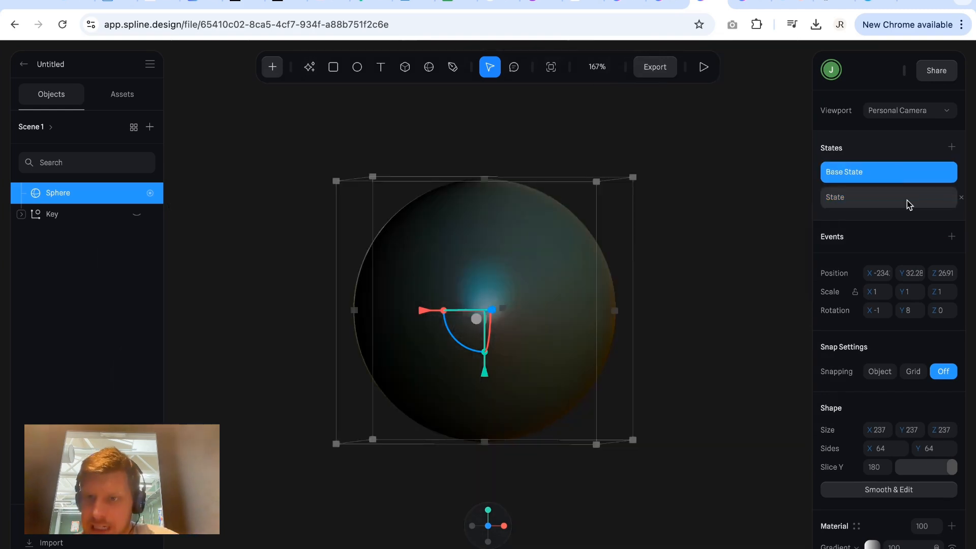
In the sphere's added State, add a Start event with a Transition action and open that action's settings.
left_click(908, 201)
left_click(951, 237)
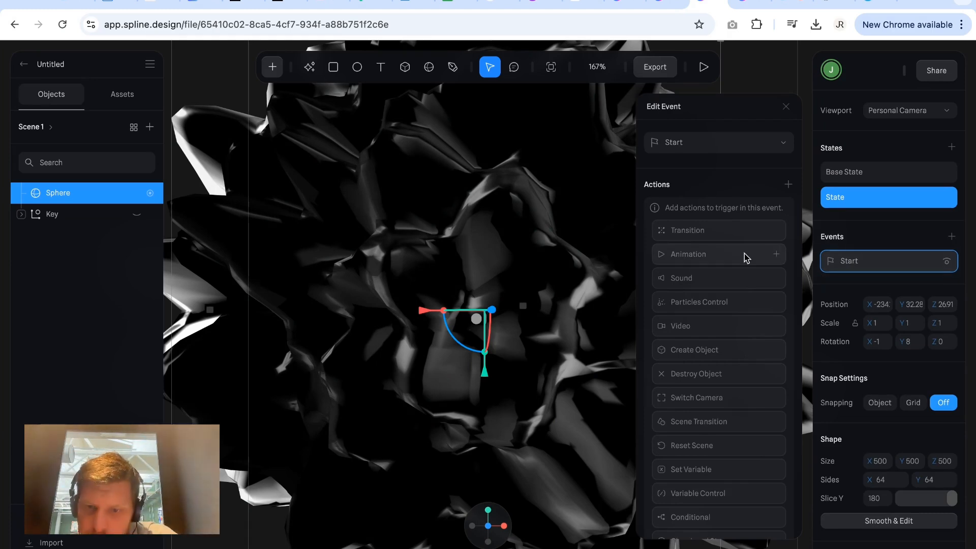
left_click(730, 236)
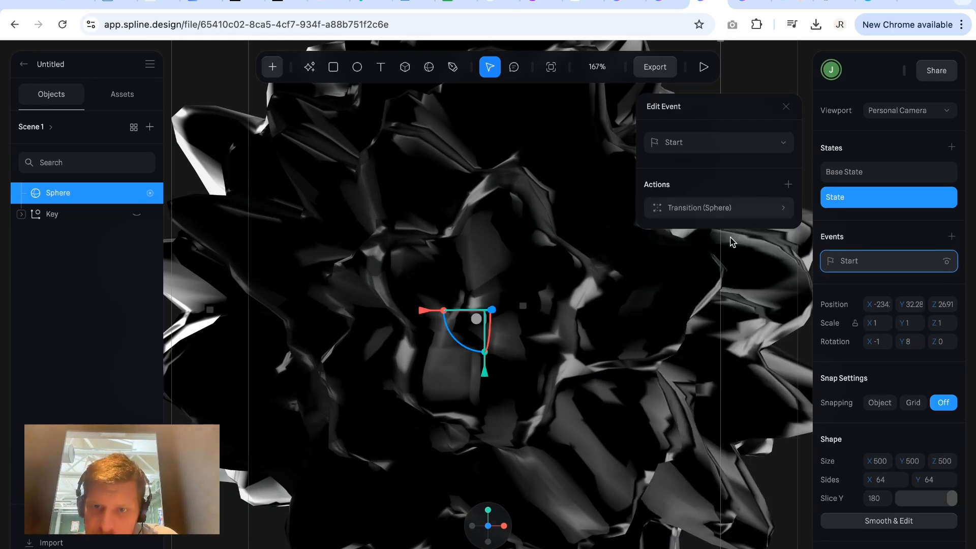
left_click(728, 210)
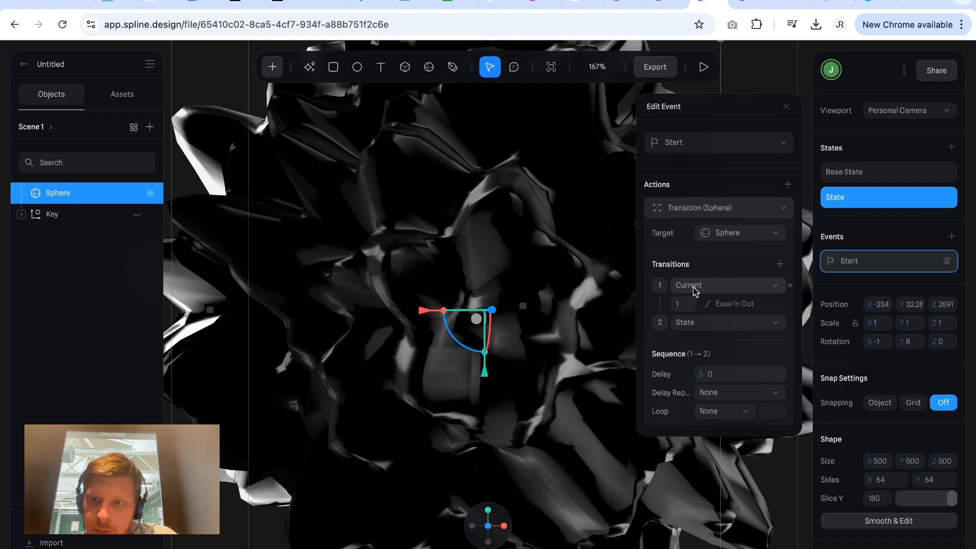
Make the transition run from Base State to State with a duration of 10.
left_click(694, 289)
left_click(694, 305)
left_click(694, 325)
left_click(694, 327)
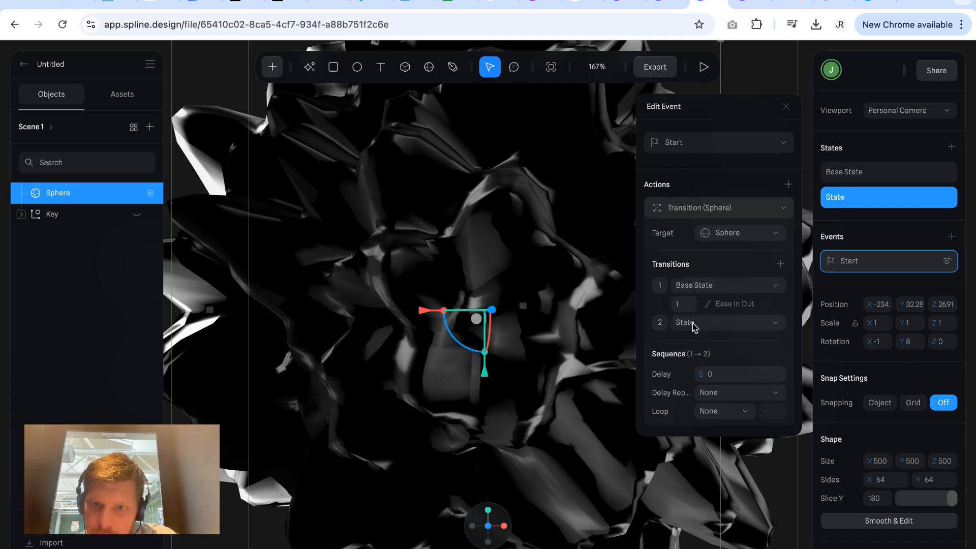
left_click(691, 308)
type("10")
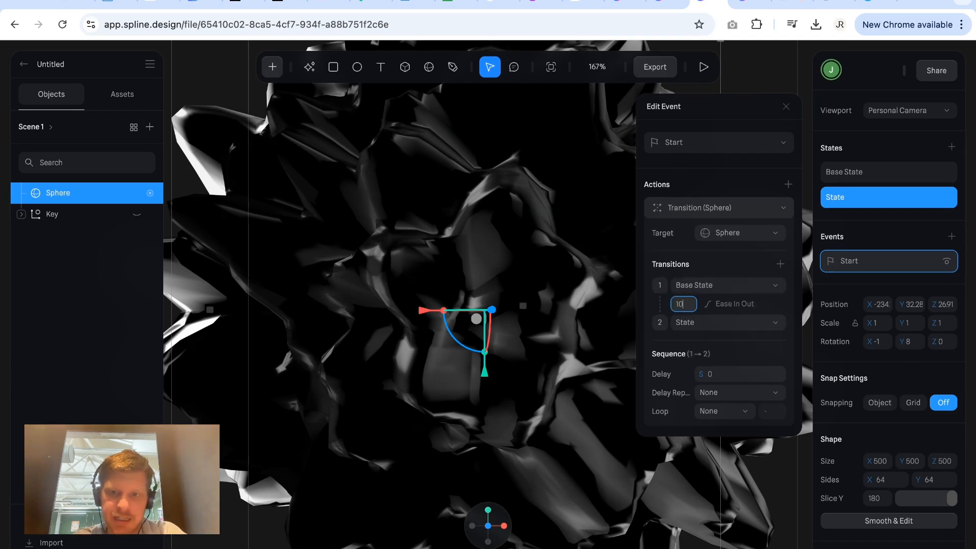
key("Return")
Set the transition's loop to Infinite and play the scene to preview the animation.
left_click(706, 413)
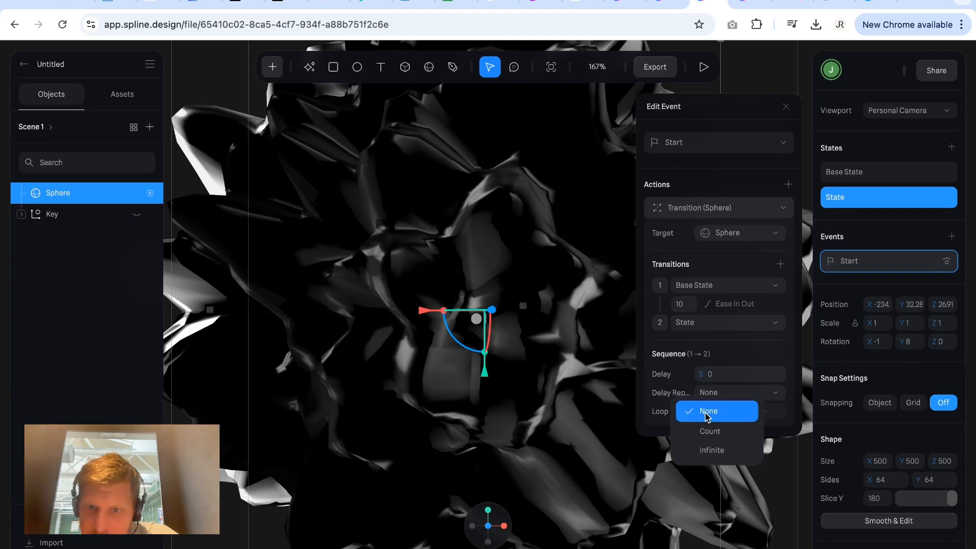
left_click(712, 447)
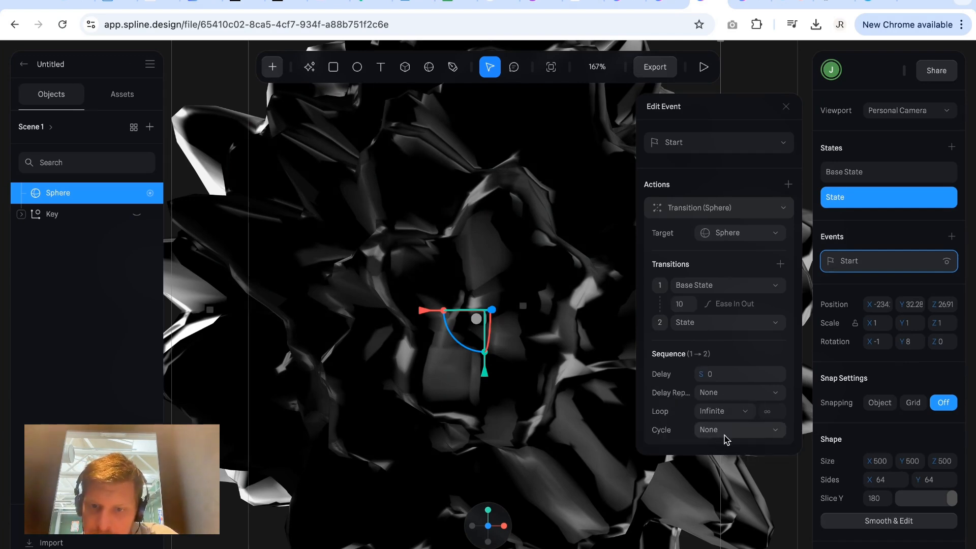
left_click(721, 432)
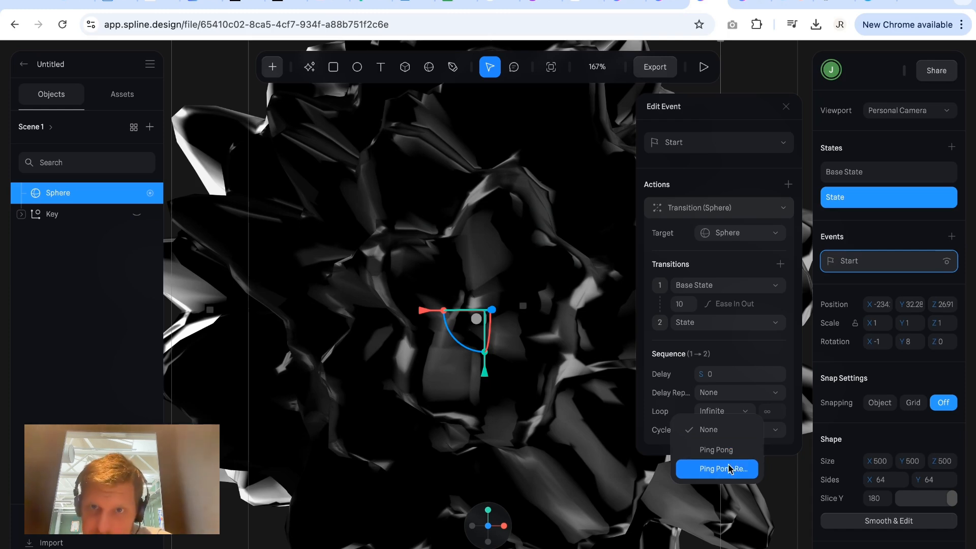
left_click(704, 69)
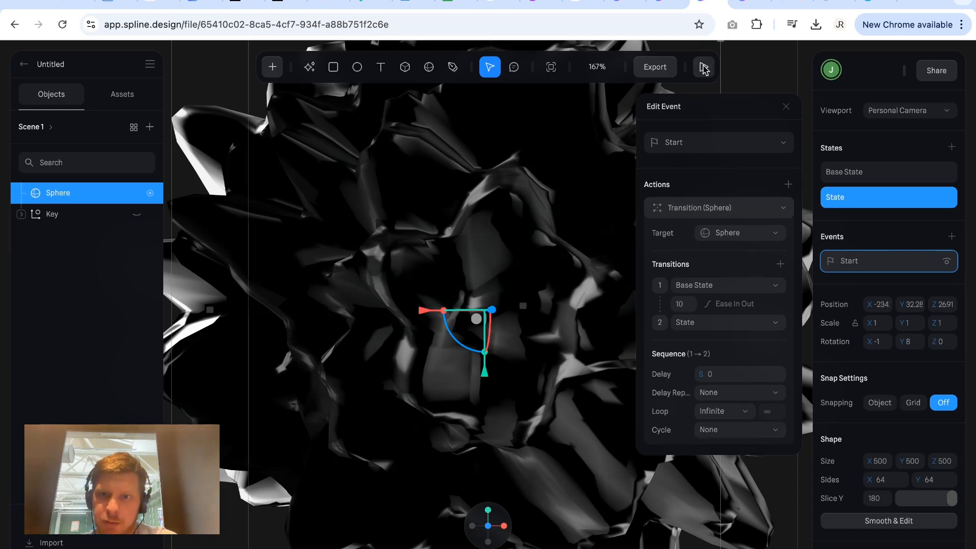
left_click(704, 67)
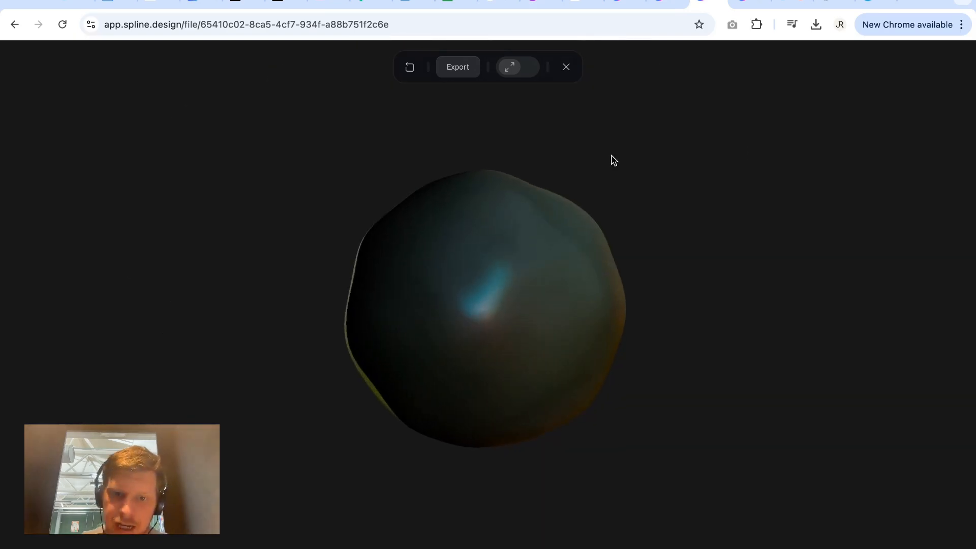
left_click(566, 66)
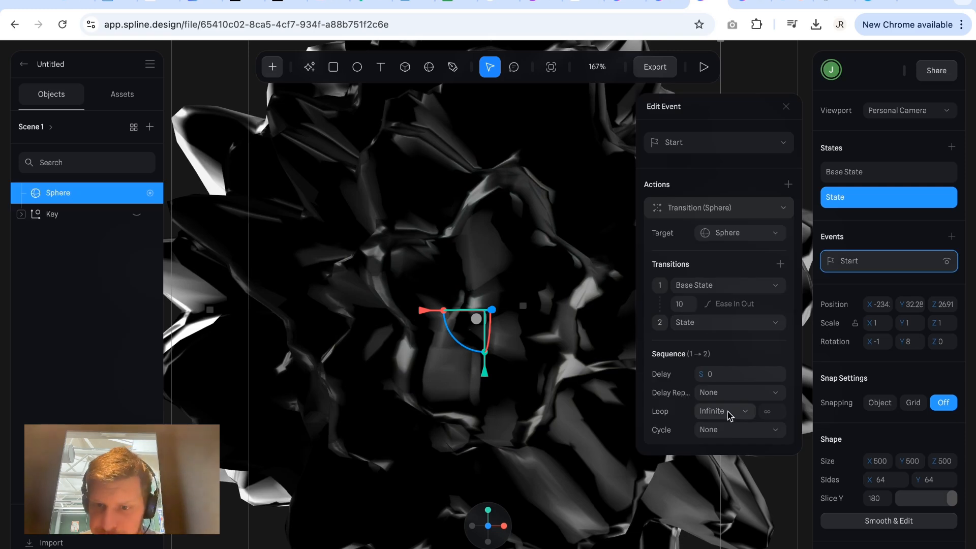
Set the transition's cycle to Ping Pong and its duration to 5, previewing the looping animation.
left_click(730, 429)
left_click(725, 449)
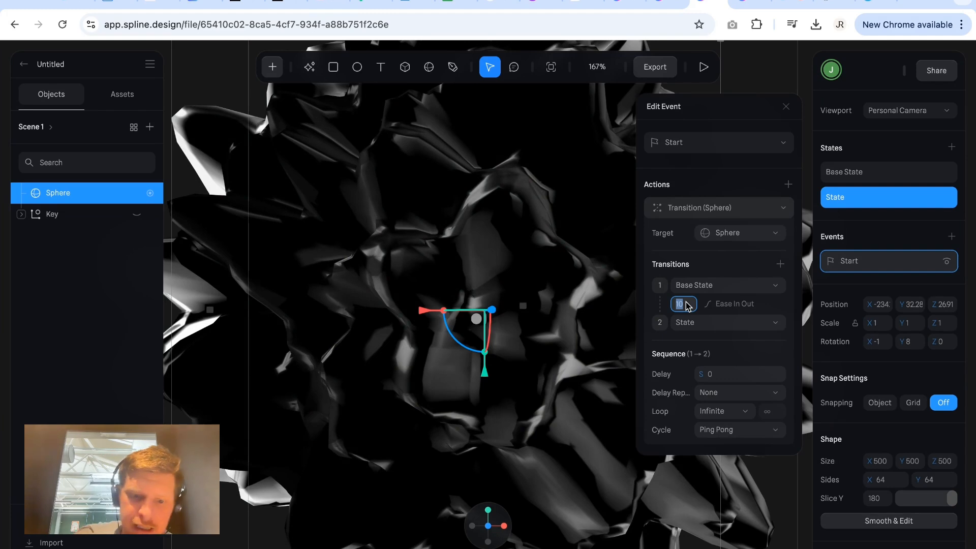
left_click(703, 67)
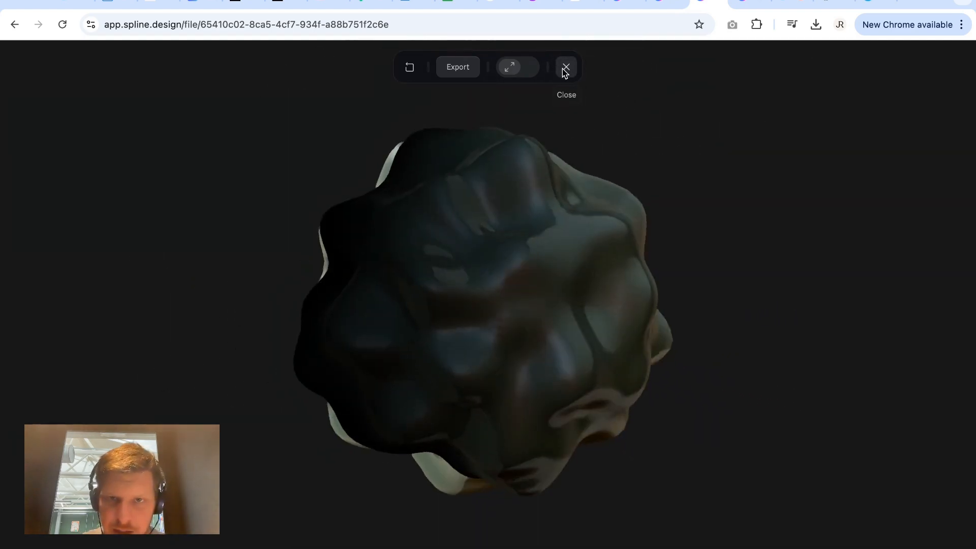
left_click(565, 69)
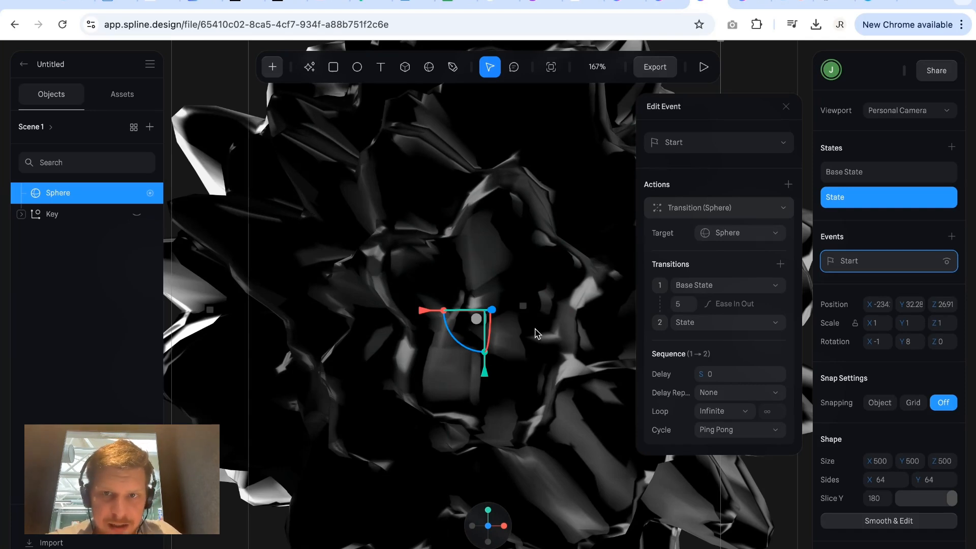
Try Mouse Up as the event type and test the interaction on the sphere in the preview.
left_click(760, 146)
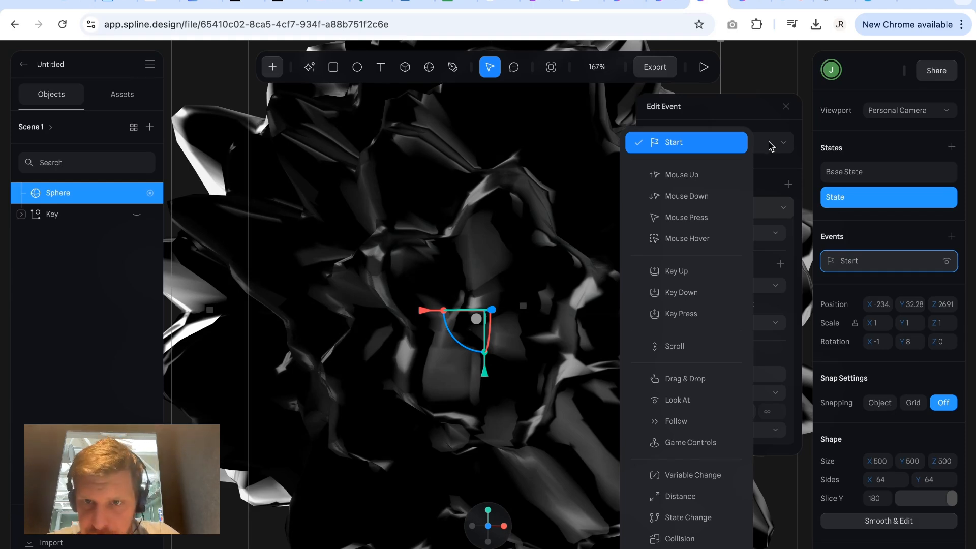
left_click(730, 172)
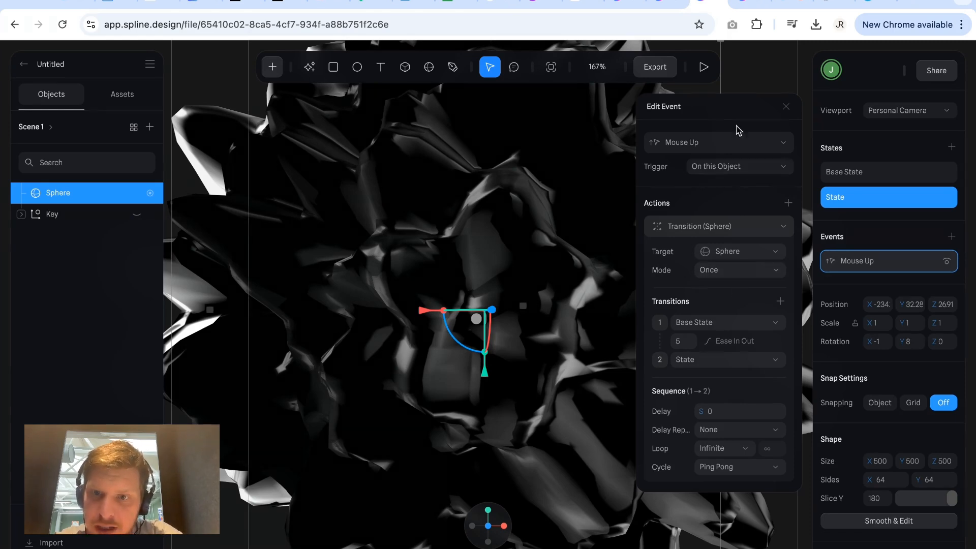
left_click(704, 69)
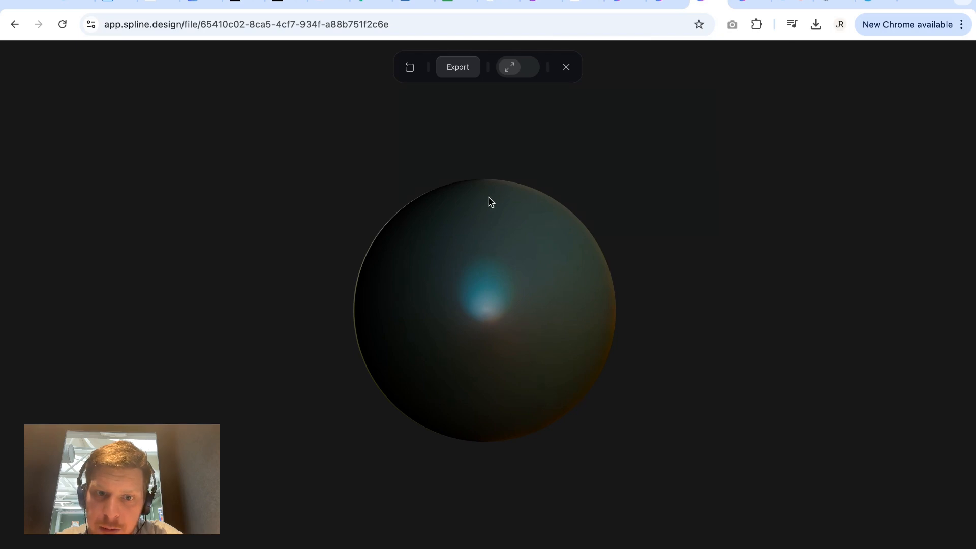
left_click(486, 296)
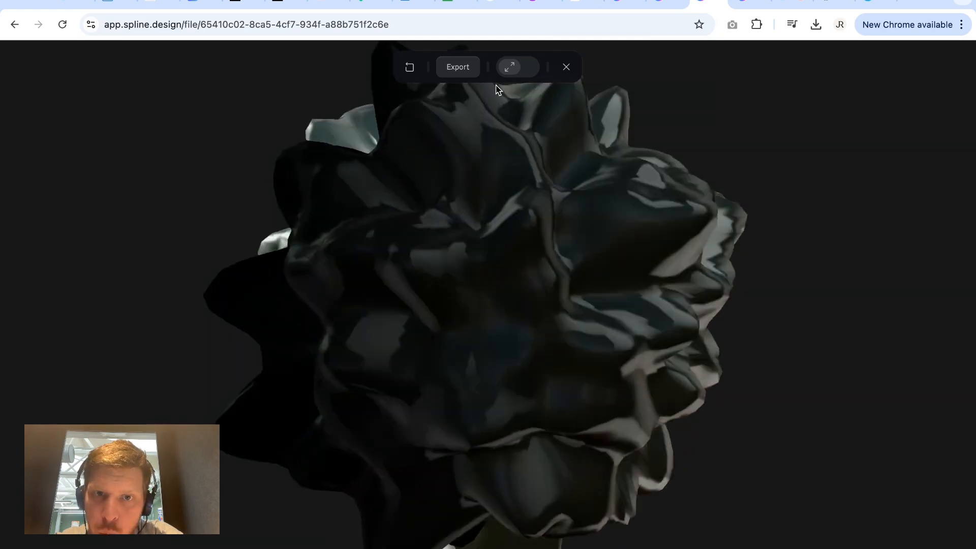
left_click(567, 68)
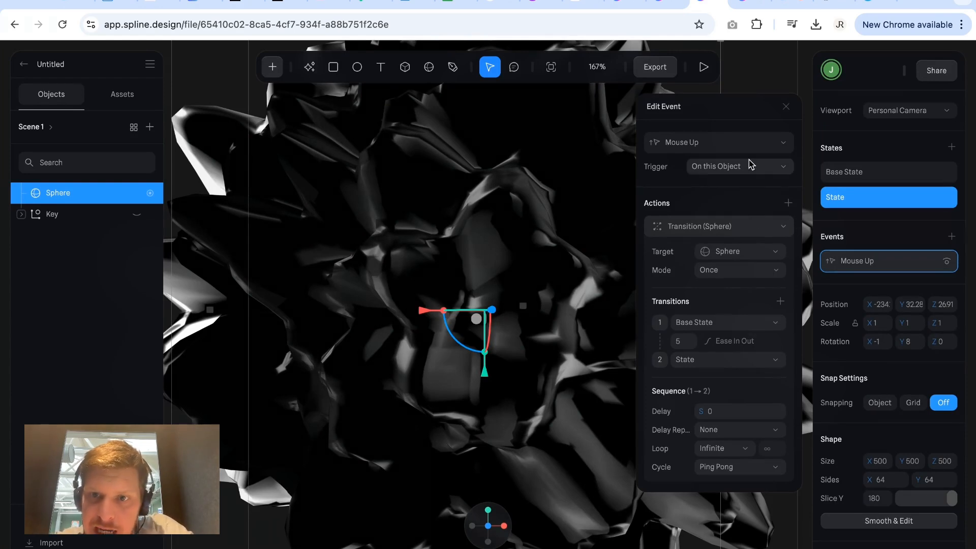
Review the available event types, set the event to Start and close its settings.
left_click(750, 145)
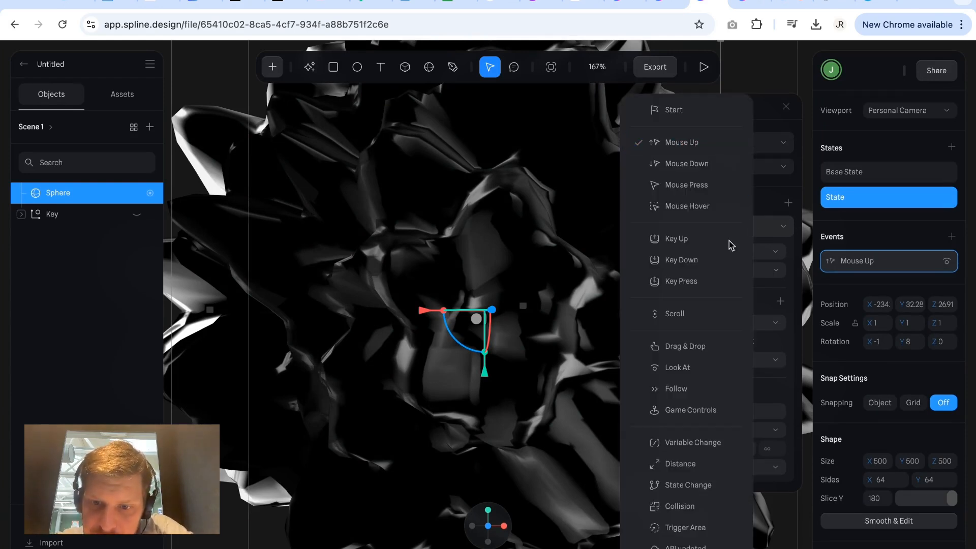
scroll(704, 460, "down", 1)
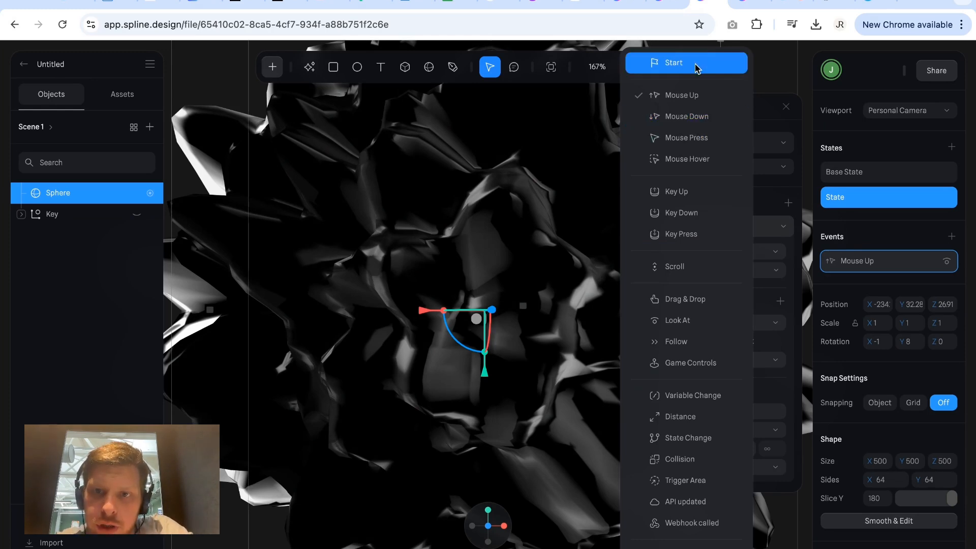
left_click(697, 68)
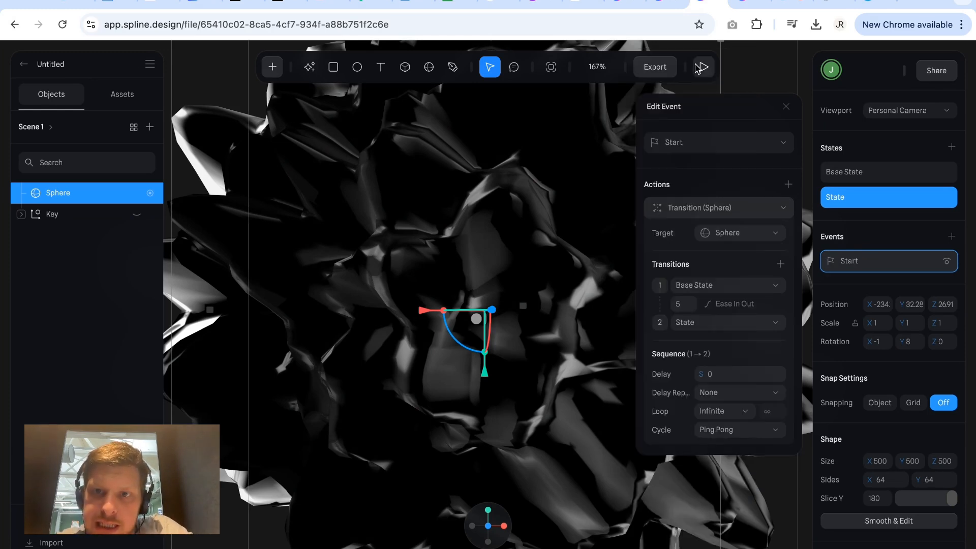
left_click(785, 109)
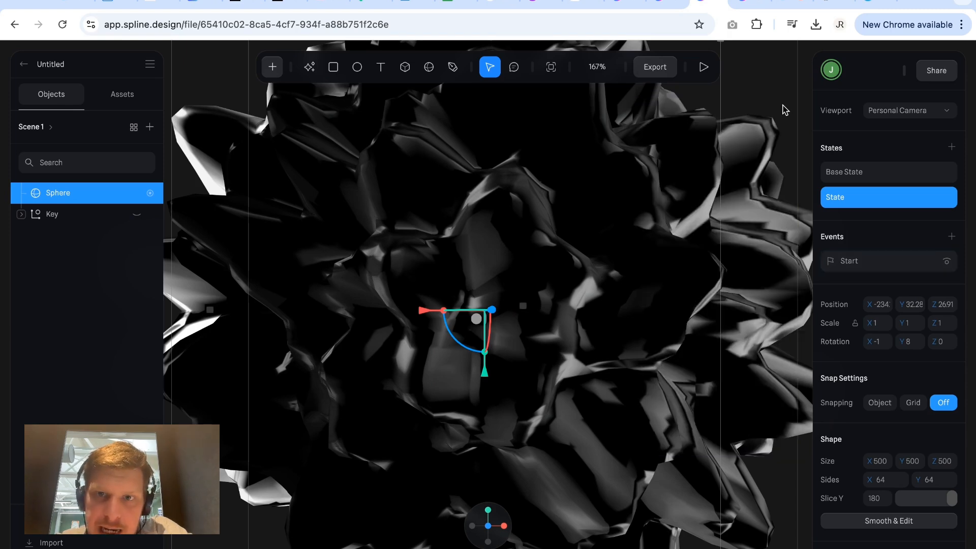
Generate the web Viewer export of the scene and copy its scene URL.
left_click(654, 67)
left_click(406, 193)
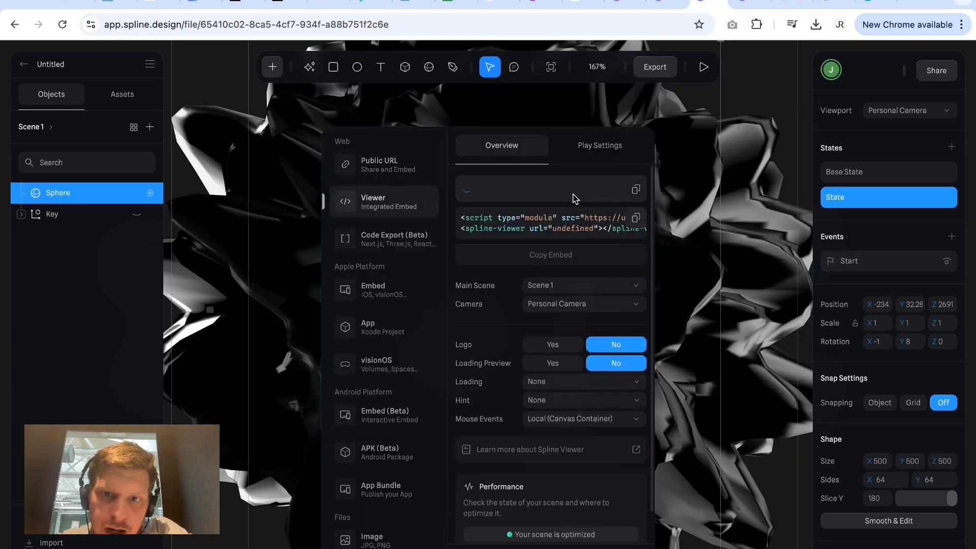
left_click(637, 191)
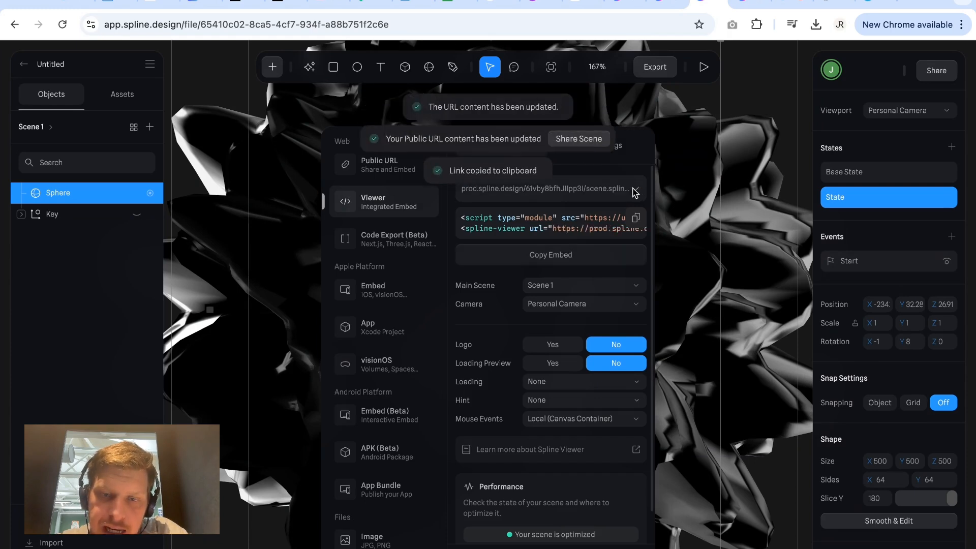
left_click(695, 187)
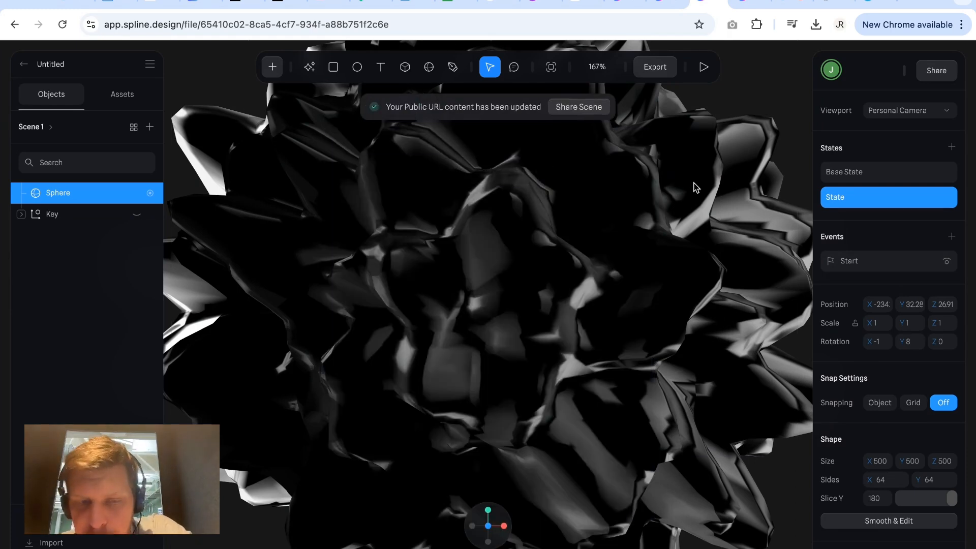
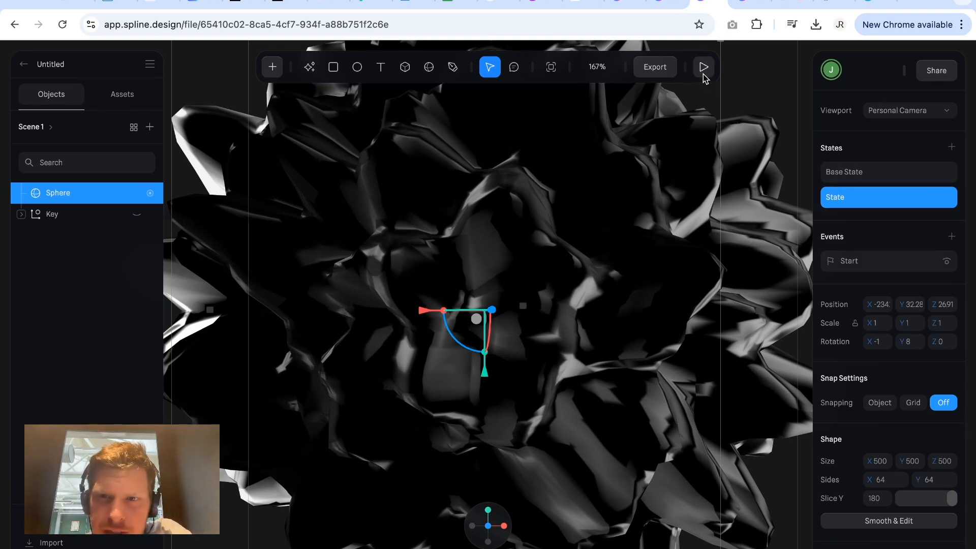
Open orbiter.io in a new browser tab and examine the planet scene's scroll animation in the hero section.
left_click(909, 2)
type("orbi")
key("Return")
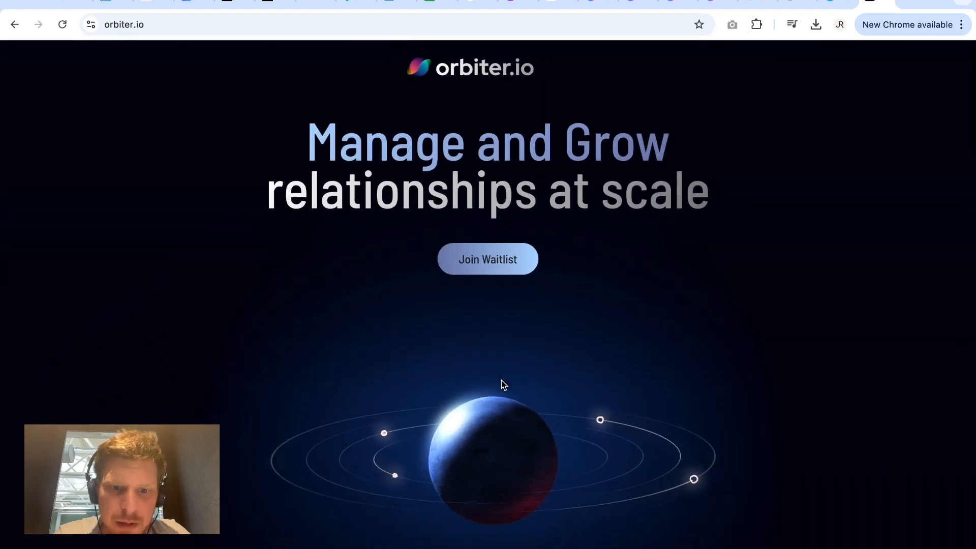
scroll(501, 380, "down", 5)
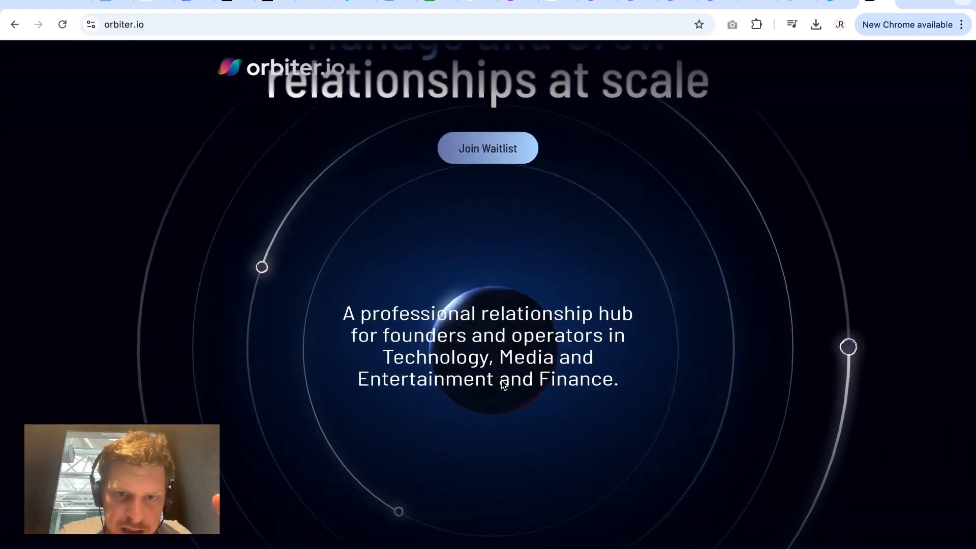
scroll(501, 381, "up", 4)
scroll(501, 381, "down", 5)
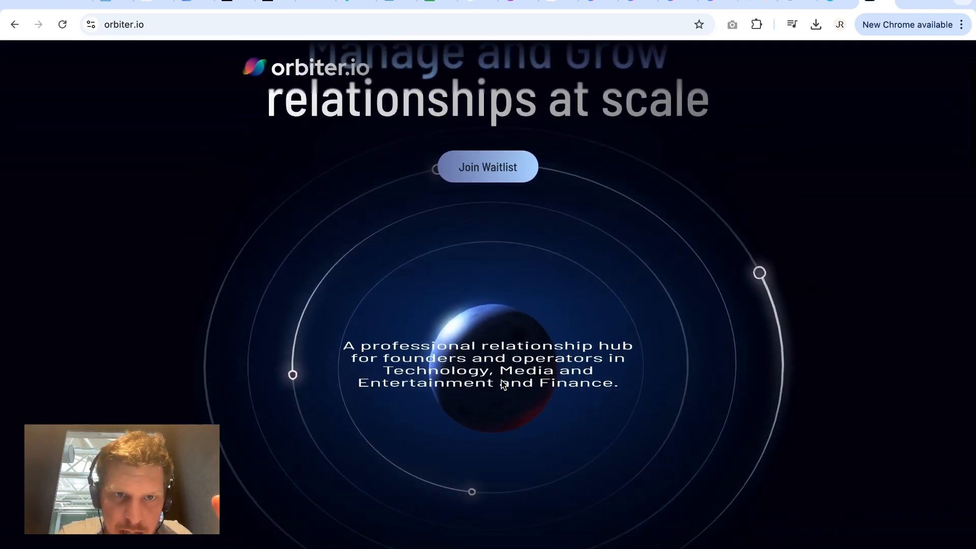
scroll(501, 381, "up", 6)
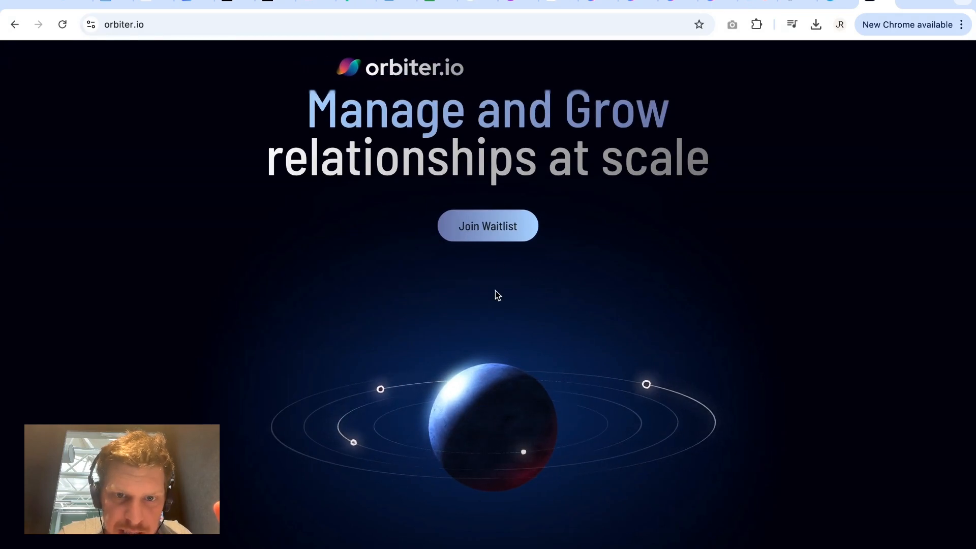
Examine how the orbit rings and tagline on orbiter.io respond to scrolling down and back to the hero heading.
scroll(498, 295, "down", 2)
scroll(497, 295, "down", 2)
scroll(497, 295, "down", 3)
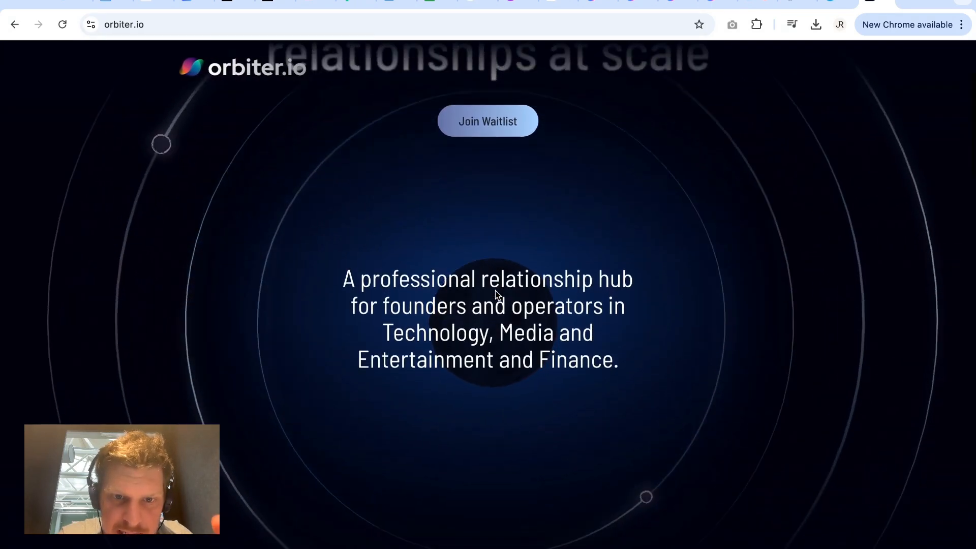
scroll(495, 295, "down", 2)
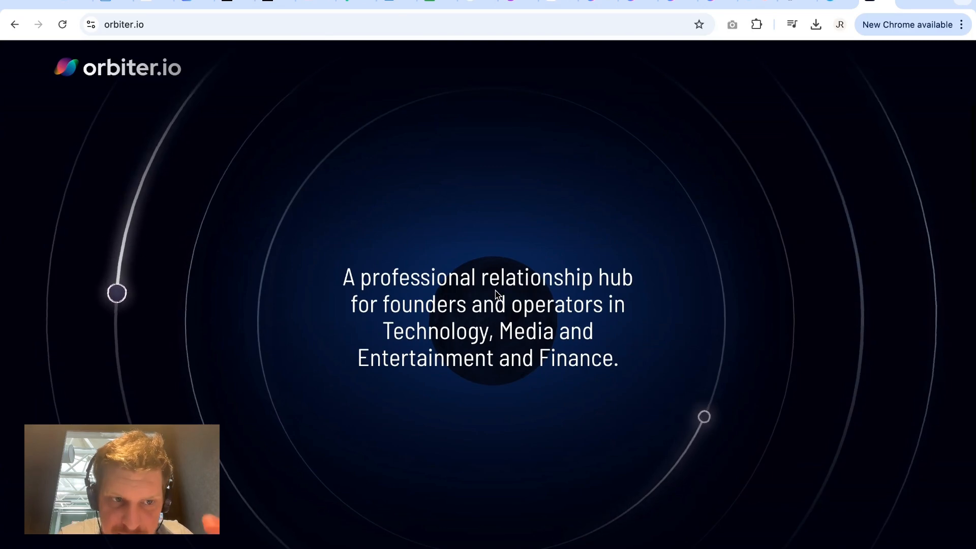
scroll(497, 295, "up", 4)
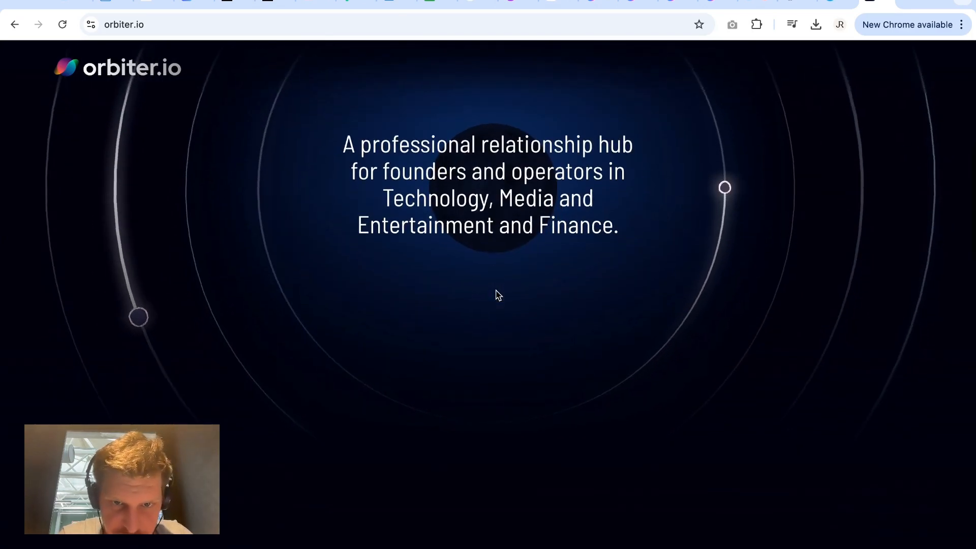
scroll(497, 295, "down", 4)
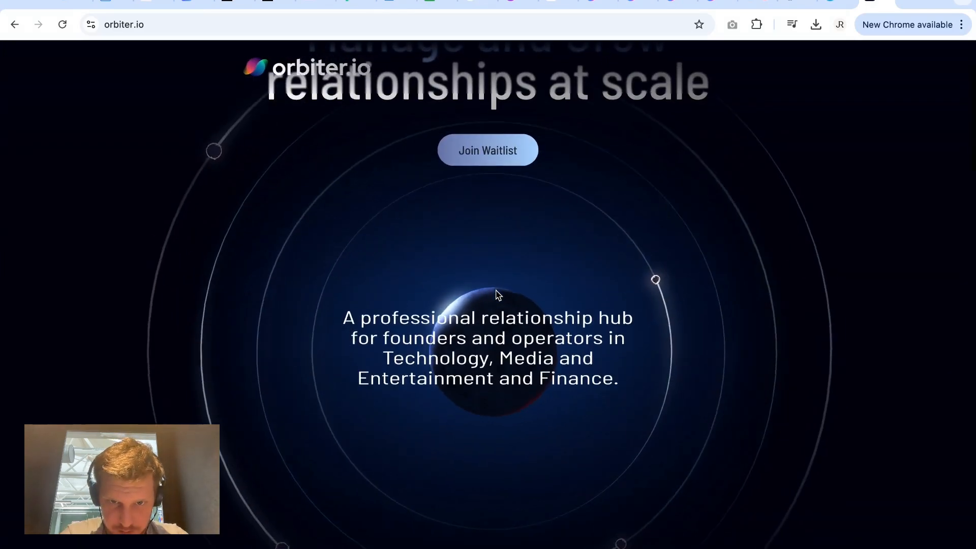
scroll(497, 295, "down", 3)
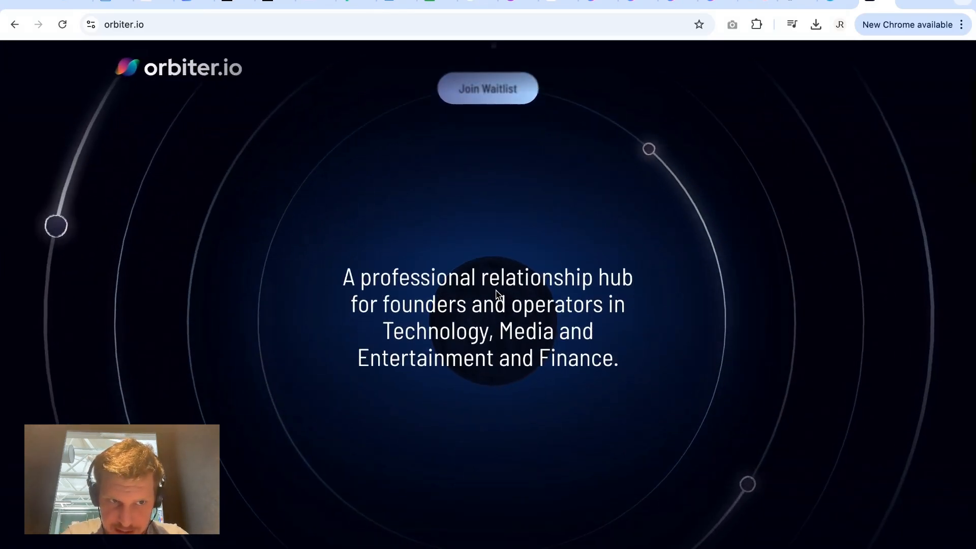
scroll(497, 295, "down", 5)
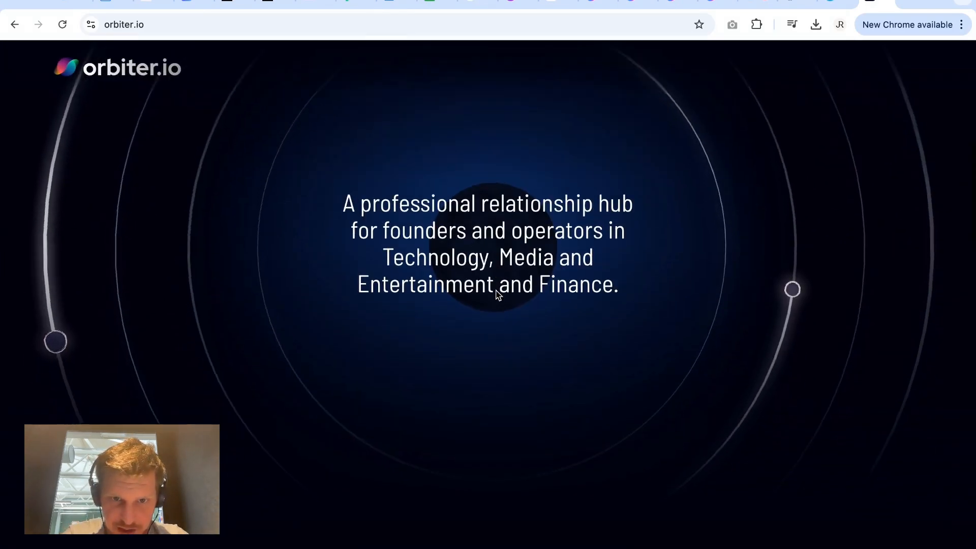
scroll(497, 295, "up", 12)
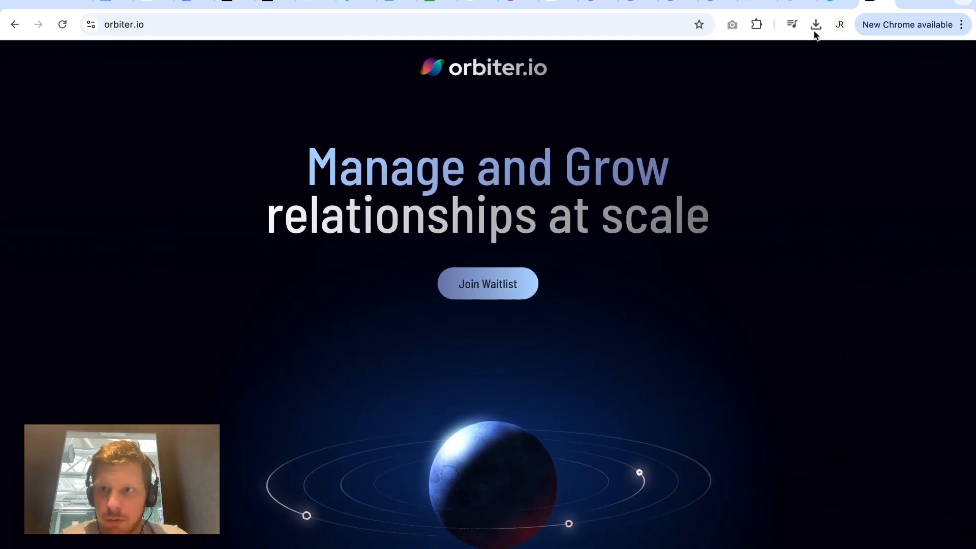
Open the test version of the site, orbiter-test-38349d.webflow.io, in a new browser tab.
left_click(912, 1)
type("cle")
key("BackSpace")
key("BackSpace")
key("BackSpace")
key("BackSpace")
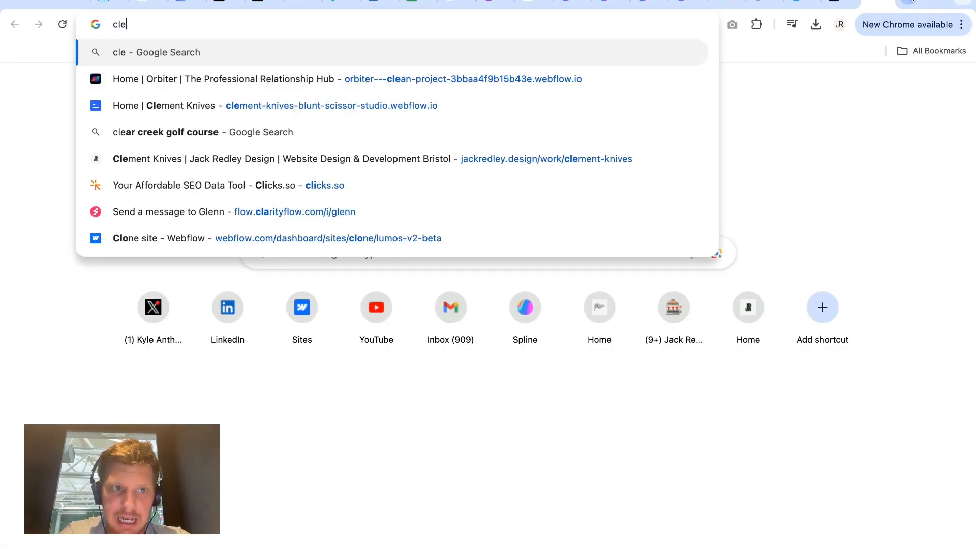
type("test")
key("Return")
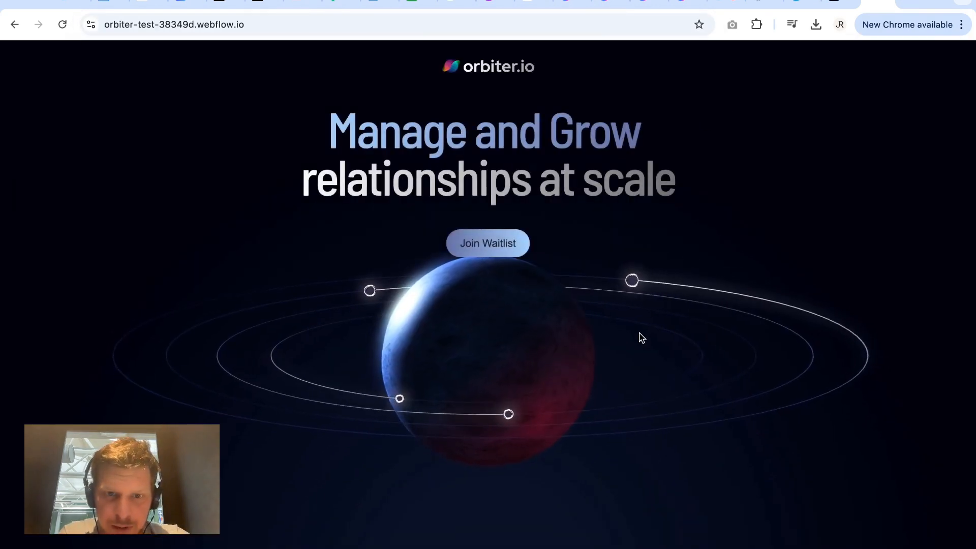
Examine the scroll-driven motion of the planet, orbit rings and tagline on the test site.
scroll(639, 333, "down", 2)
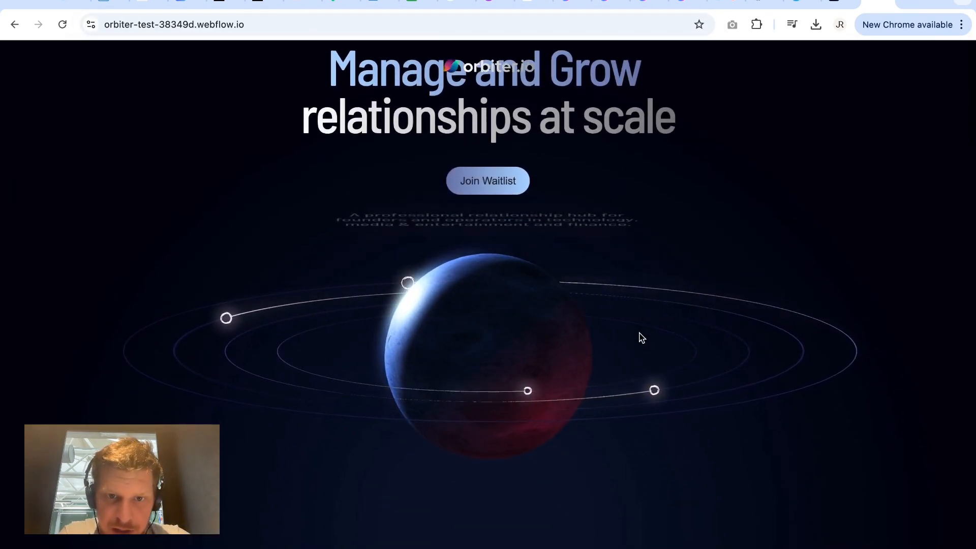
scroll(641, 337, "down", 1)
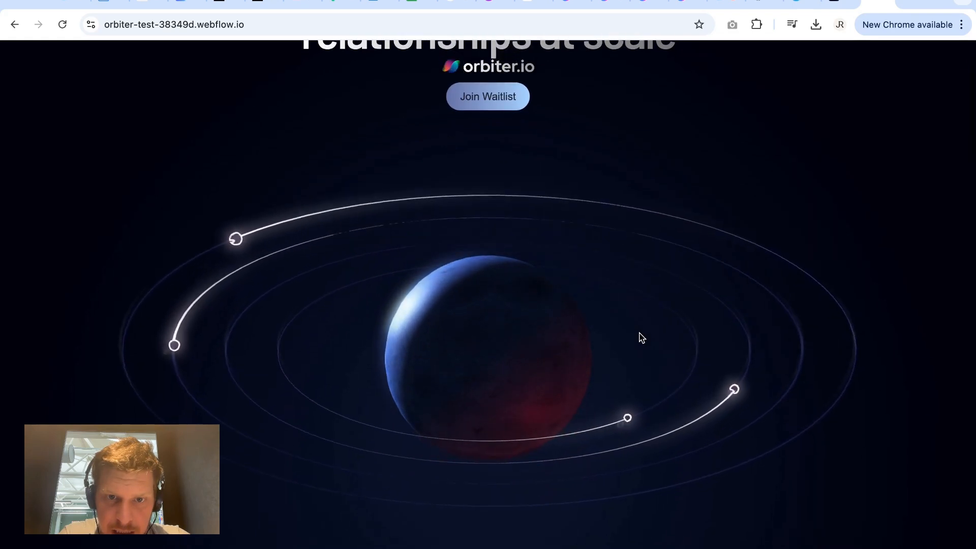
scroll(641, 338, "up", 3)
scroll(641, 337, "down", 3)
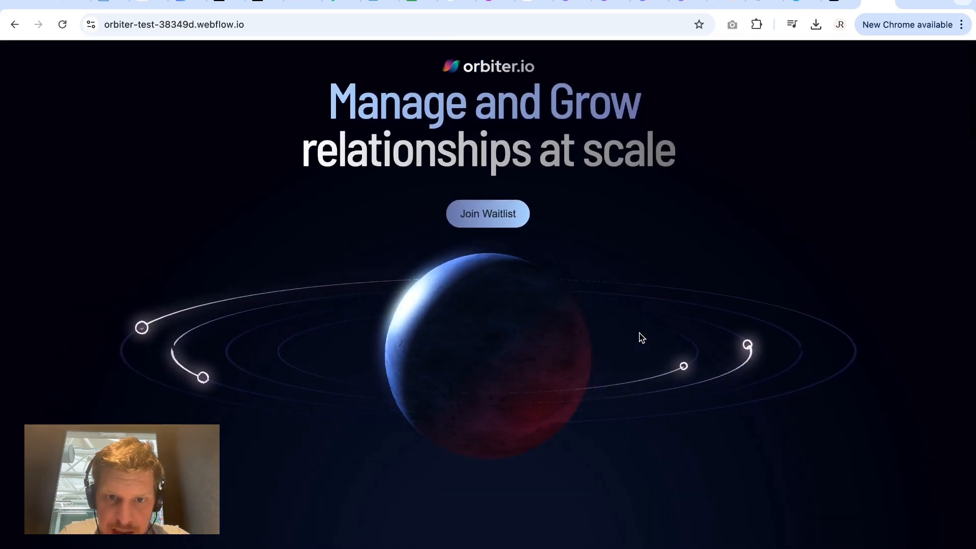
scroll(642, 338, "down", 2)
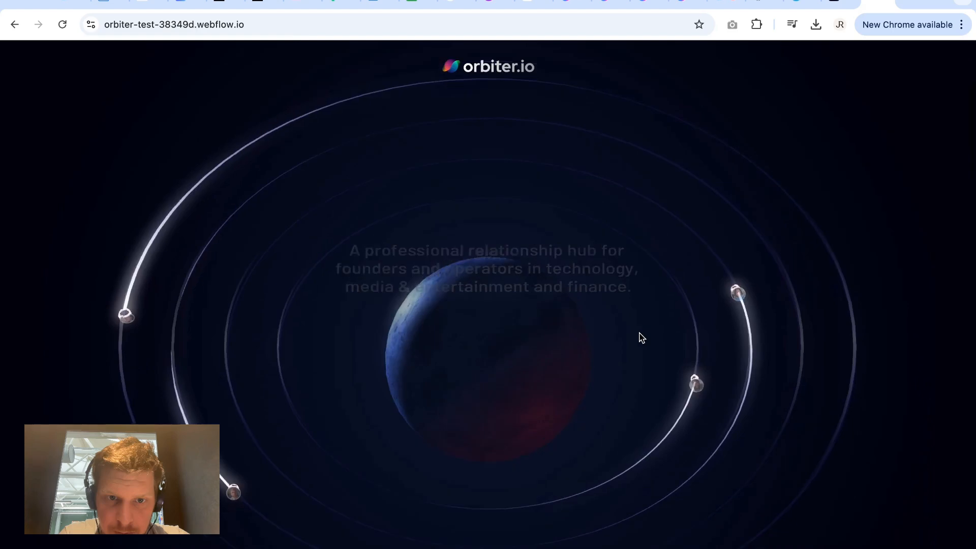
scroll(642, 337, "up", 4)
scroll(641, 337, "down", 3)
scroll(641, 338, "down", 2)
scroll(640, 337, "up", 5)
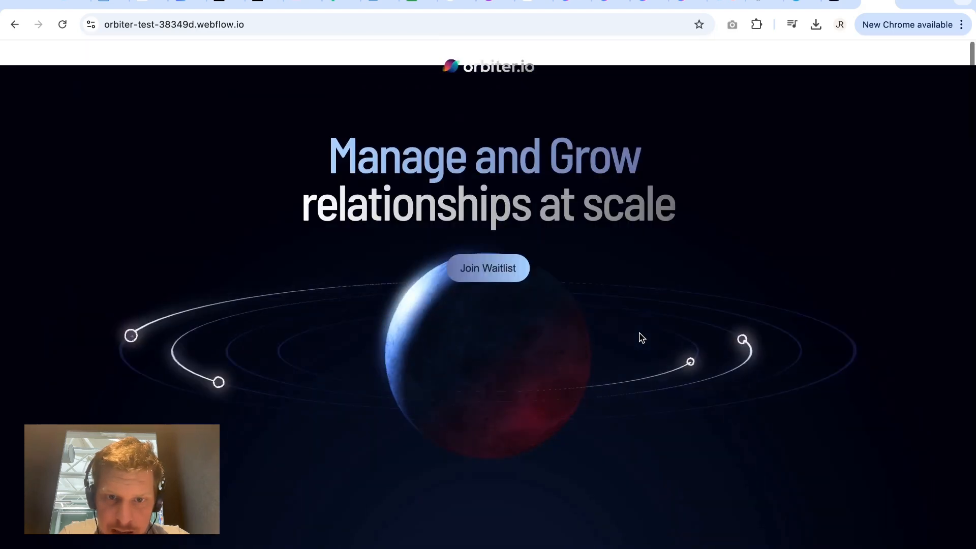
Reload the test site and examine its planet intro and scroll animation again from the beginning.
left_click(538, 27)
key("Return")
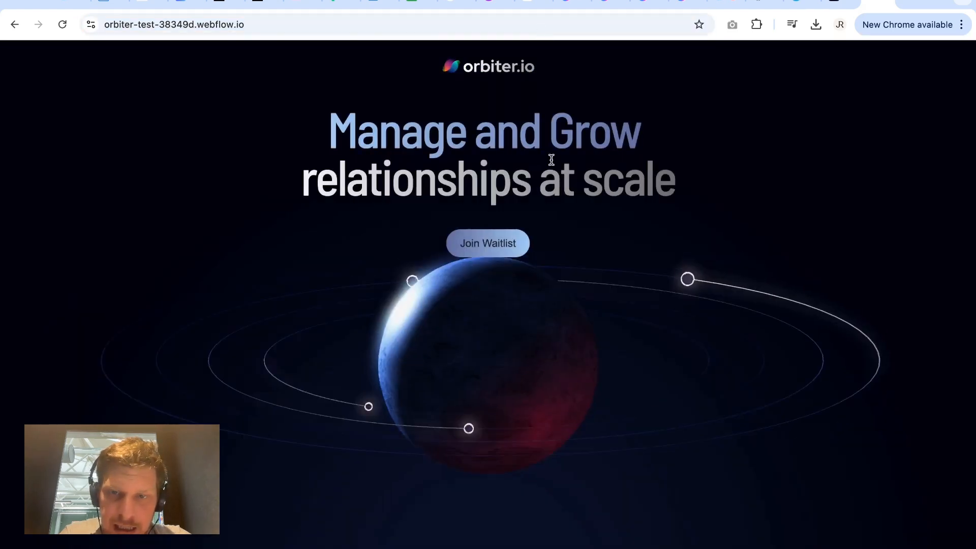
scroll(558, 246, "down", 1)
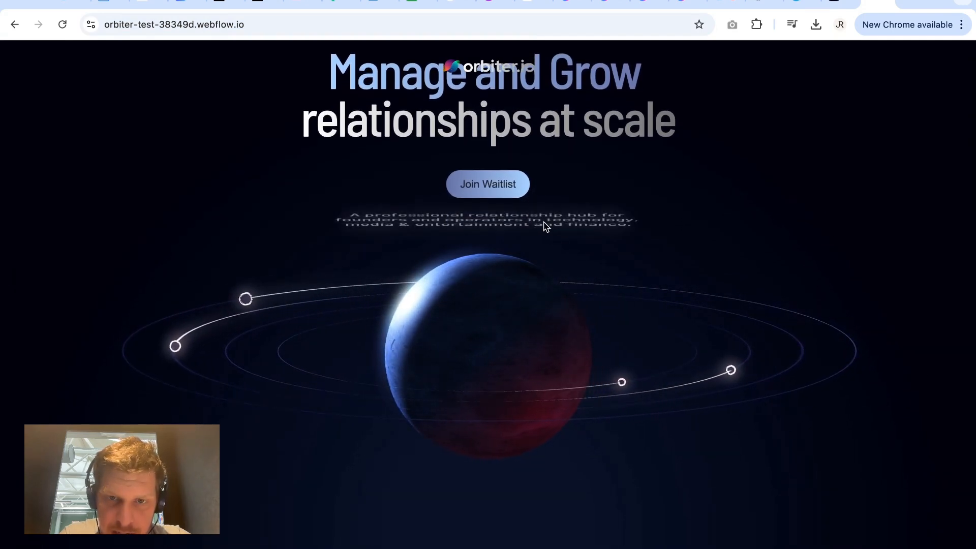
scroll(544, 223, "down", 1)
scroll(544, 223, "up", 1)
scroll(544, 222, "down", 2)
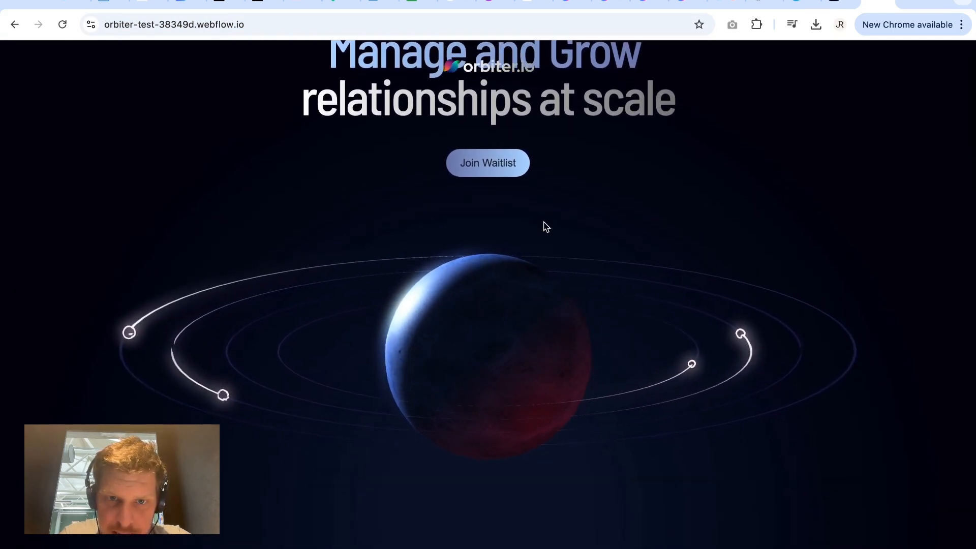
scroll(546, 227, "down", 3)
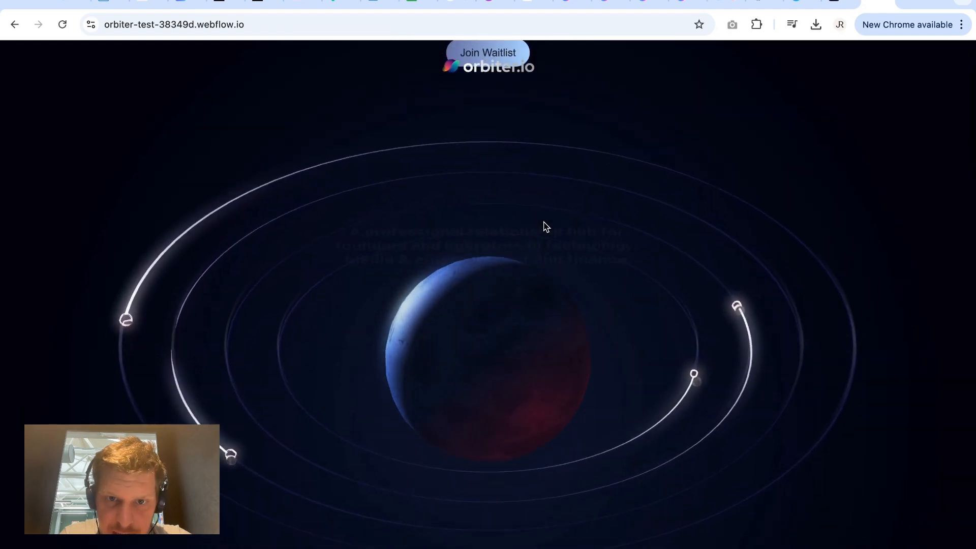
scroll(544, 224, "up", 4)
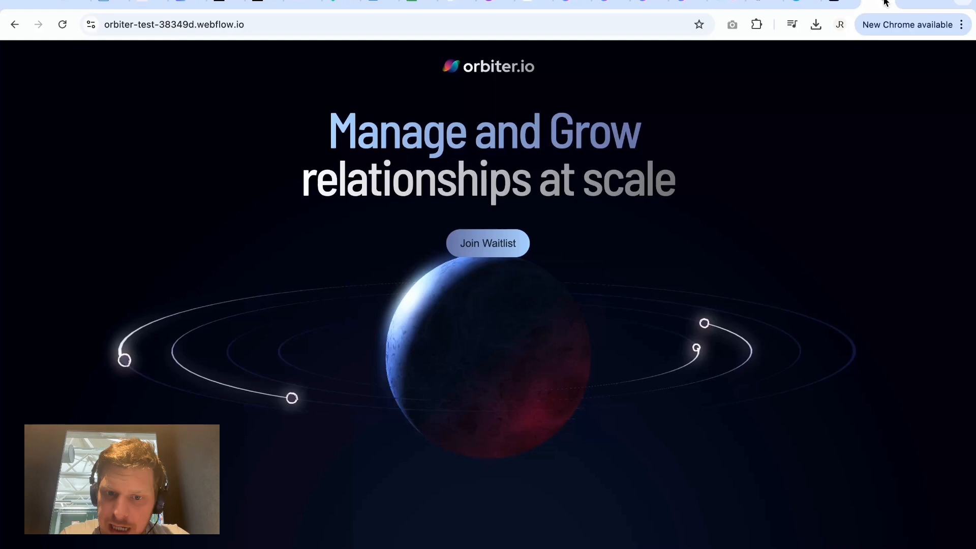
Switch back to the Spline scene and compare the sphere's Base State with its State.
left_click(884, 3)
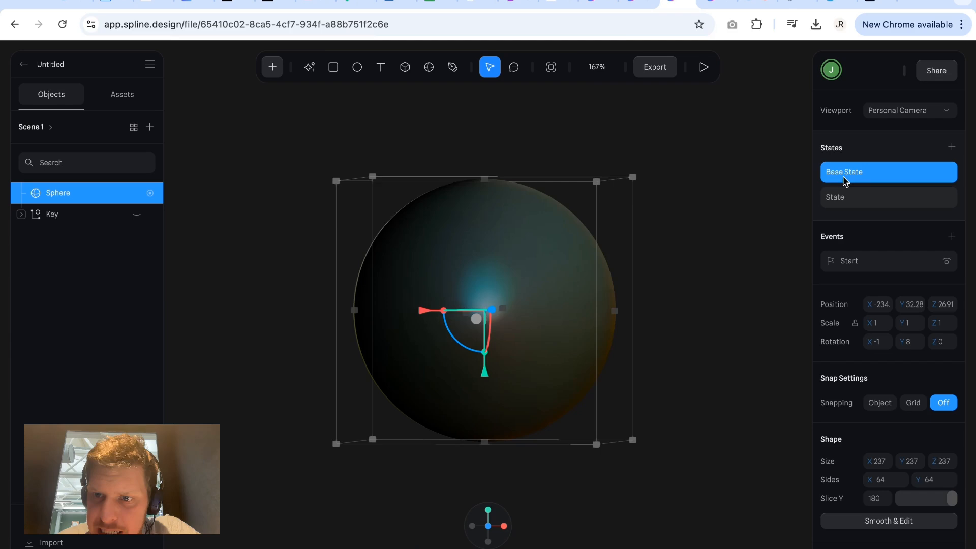
left_click(843, 194)
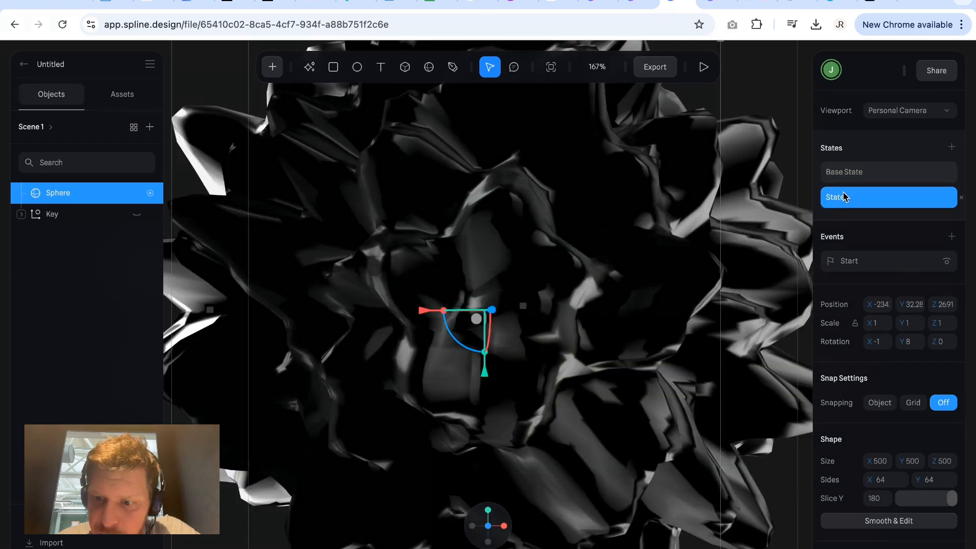
scroll(874, 413, "down", 6)
scroll(871, 409, "up", 6)
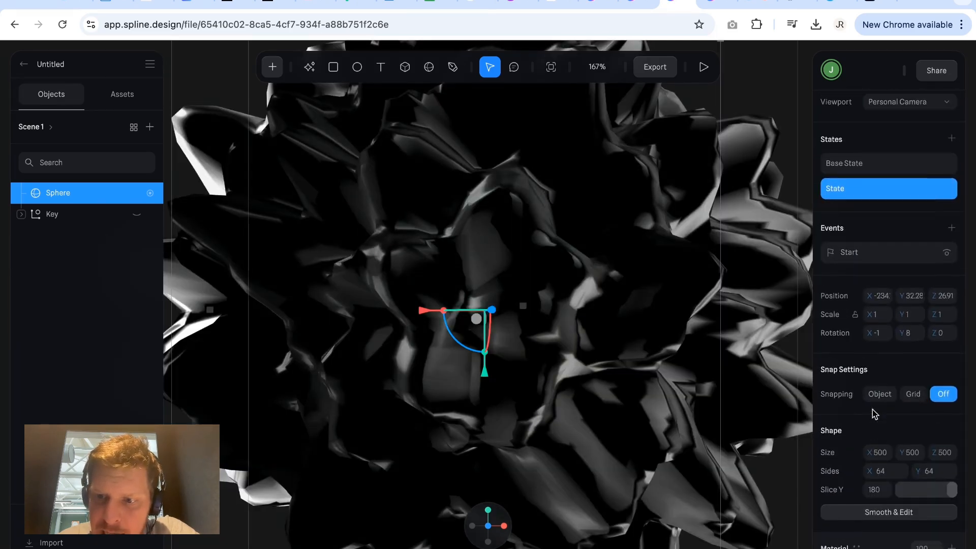
Review the Viewer export options and the event types available for the sphere's Start event, keeping Start.
left_click(656, 67)
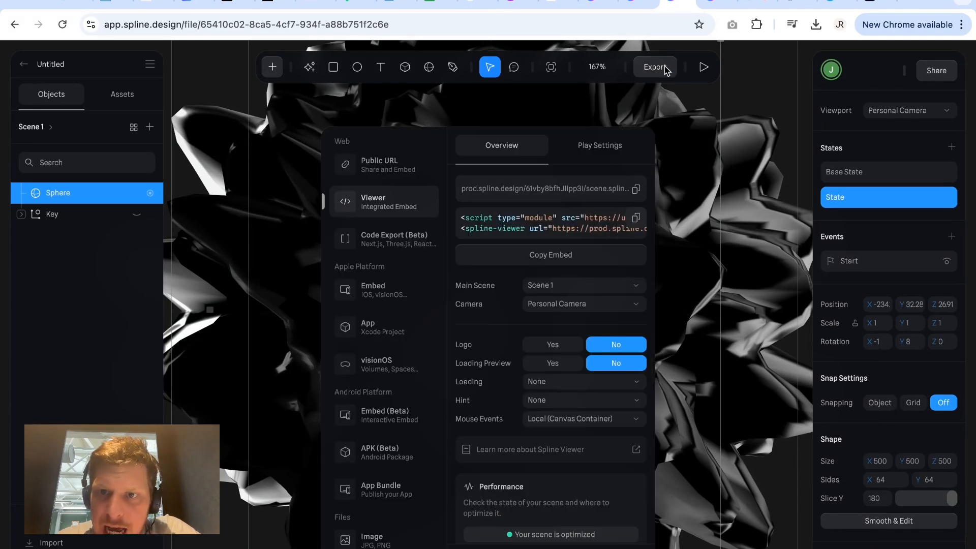
left_click(880, 262)
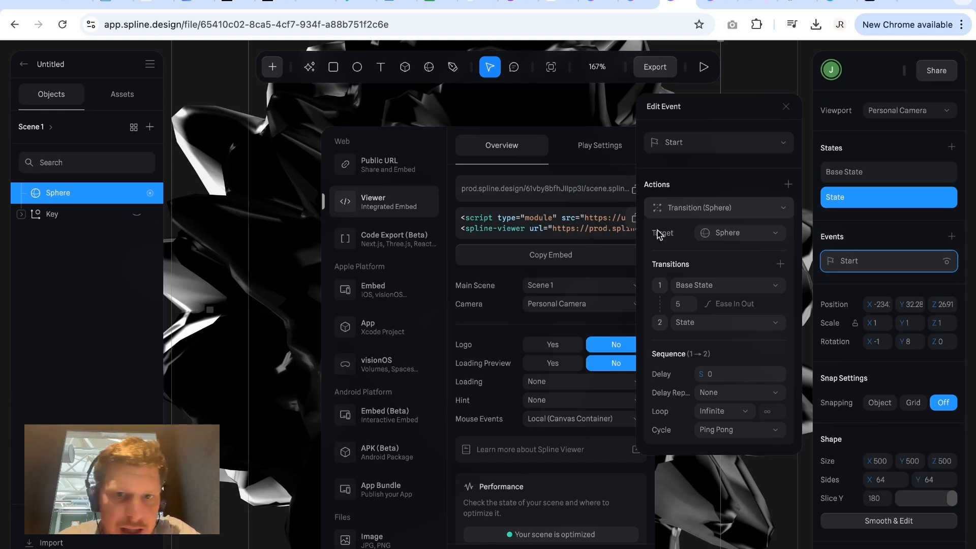
left_click(724, 143)
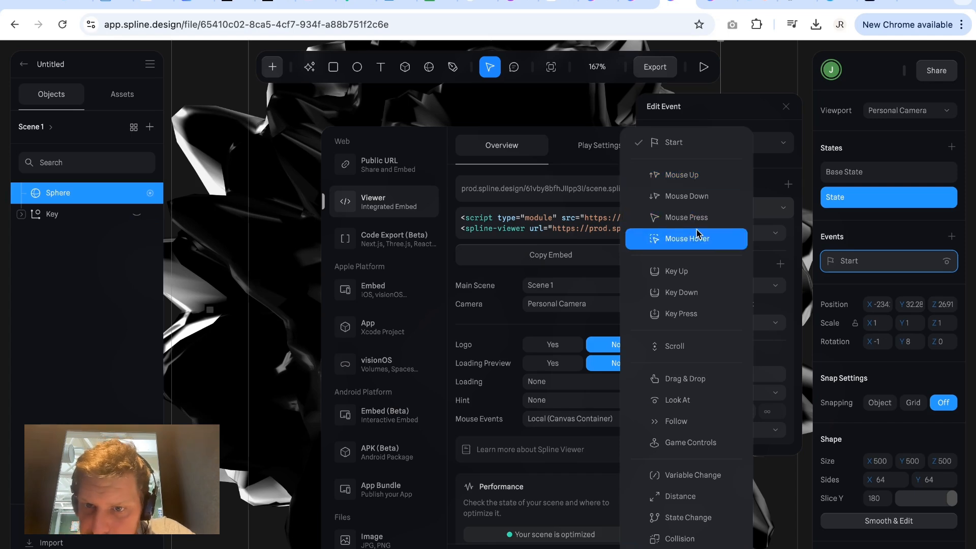
scroll(691, 407, "down", 2)
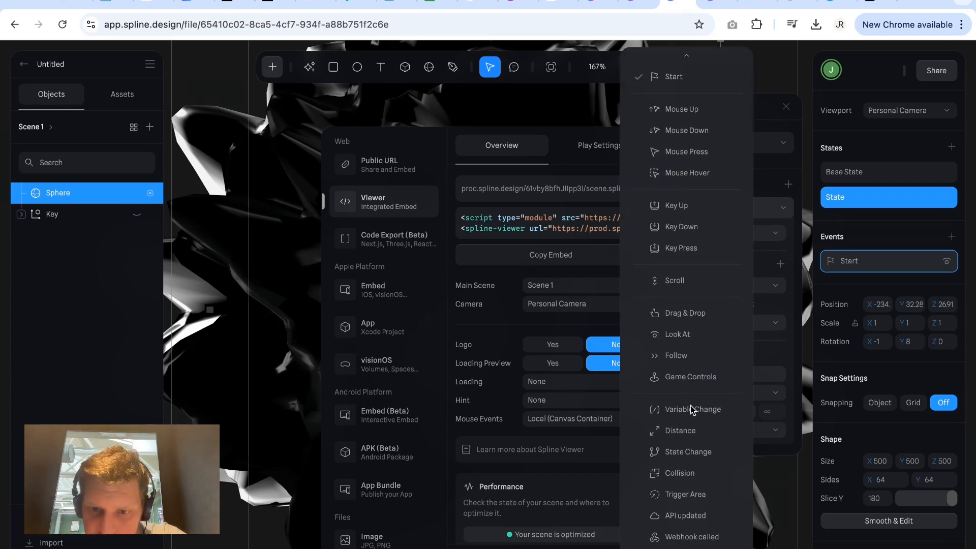
scroll(697, 475, "down", 1)
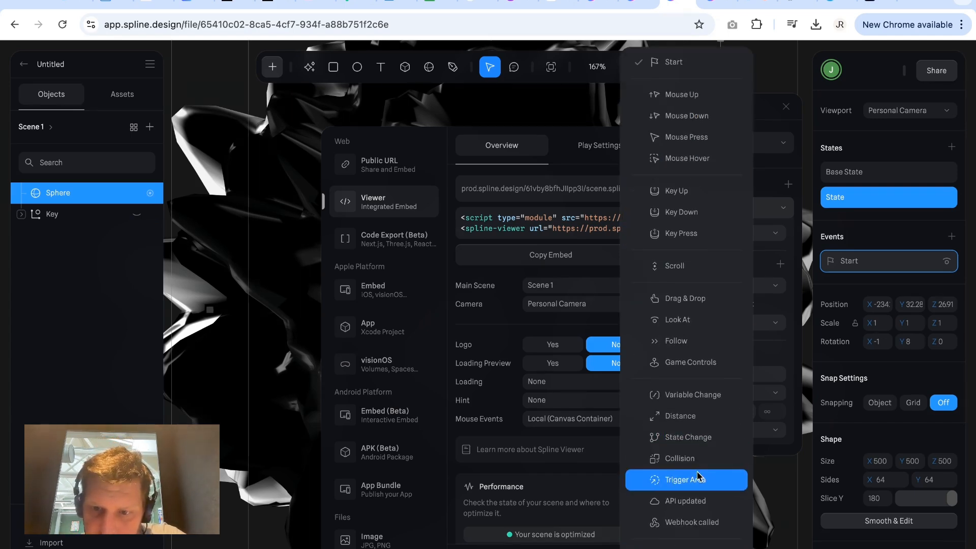
scroll(697, 472, "down", 1)
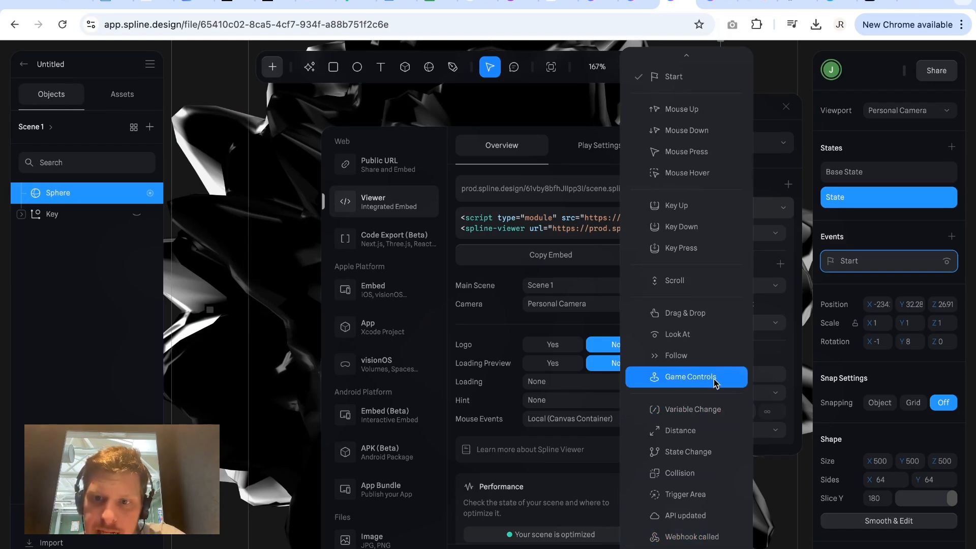
left_click(784, 110)
left_click(785, 107)
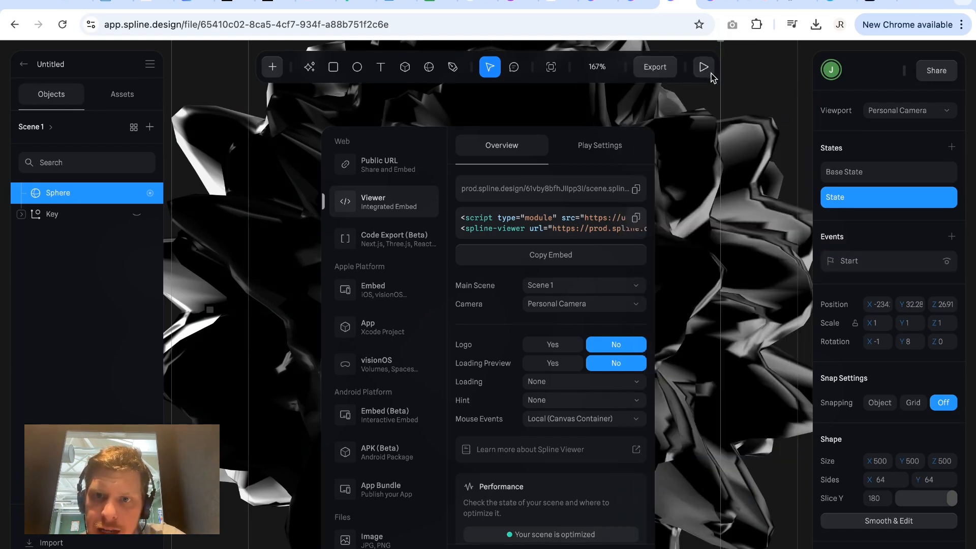
Close the export settings and play the scene's animation preview.
left_click(694, 132)
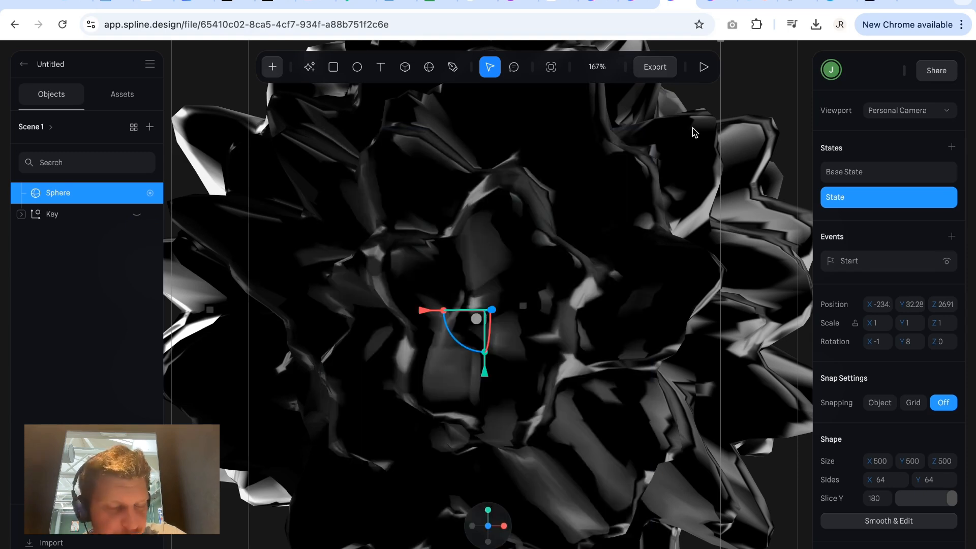
left_click(701, 67)
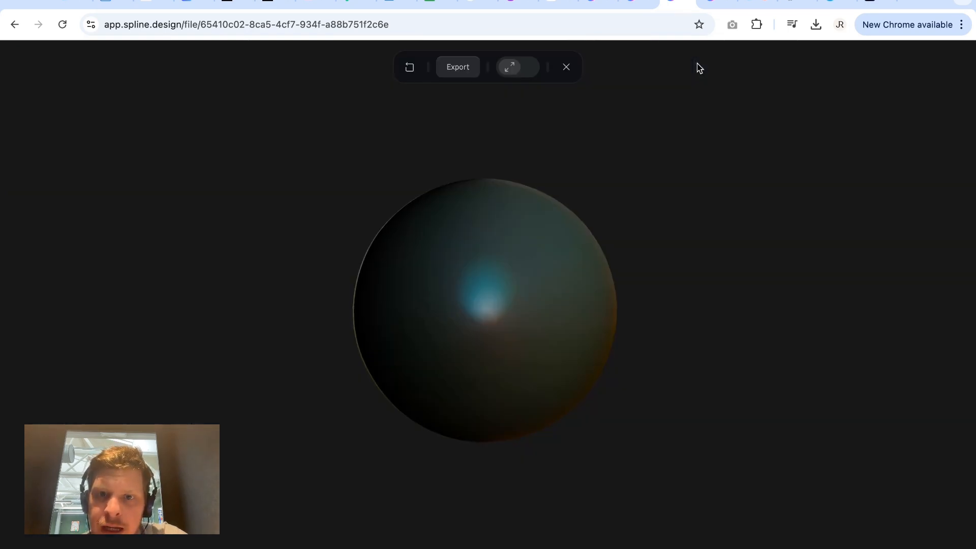
Open the scene's Public URL export and view the published animation in its own browser tab.
left_click(454, 67)
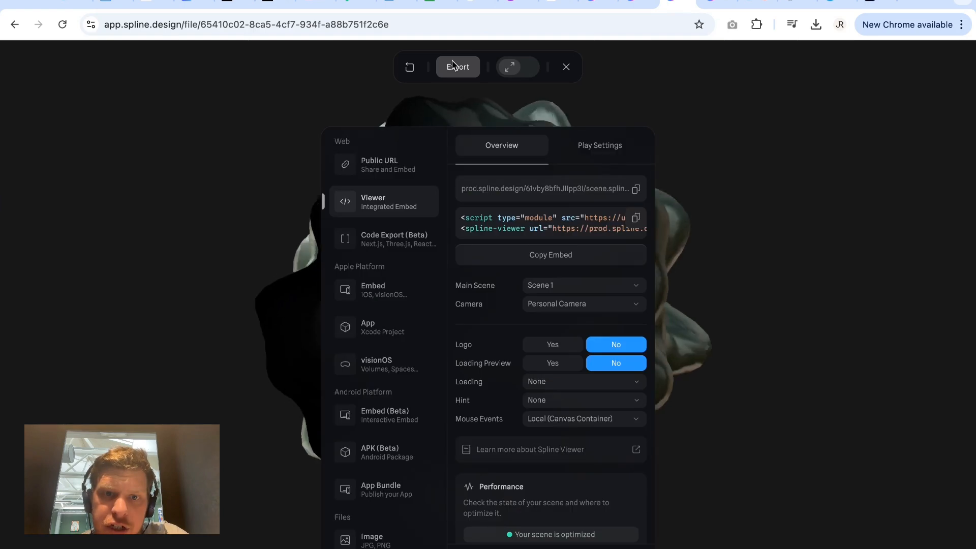
left_click(403, 173)
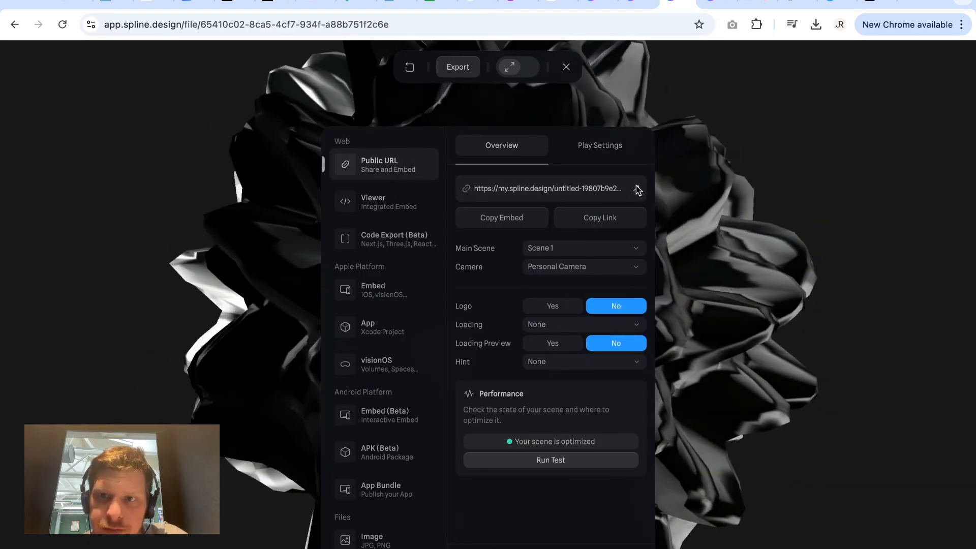
left_click(636, 188)
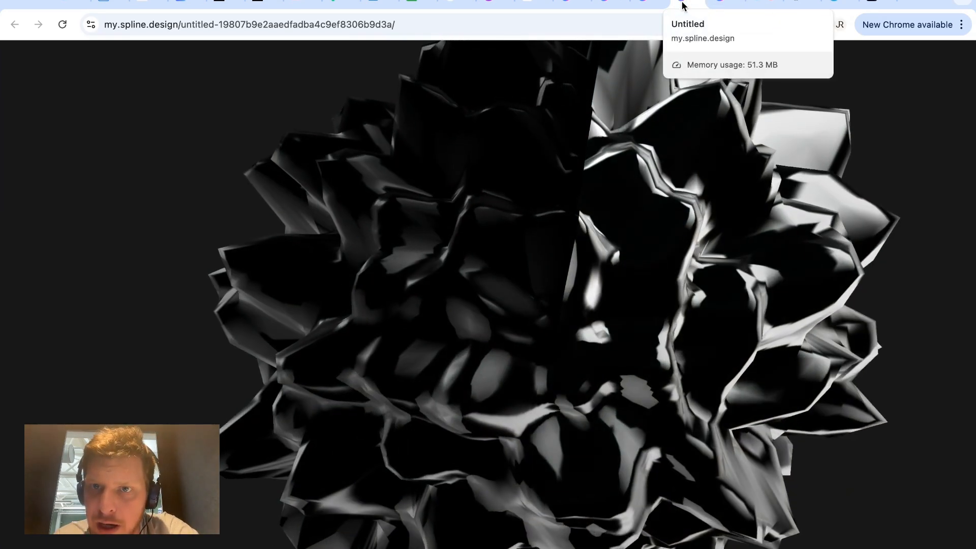
Return to the Spline scene, dismiss the export settings and exit the preview.
left_click(652, 4)
left_click(680, 195)
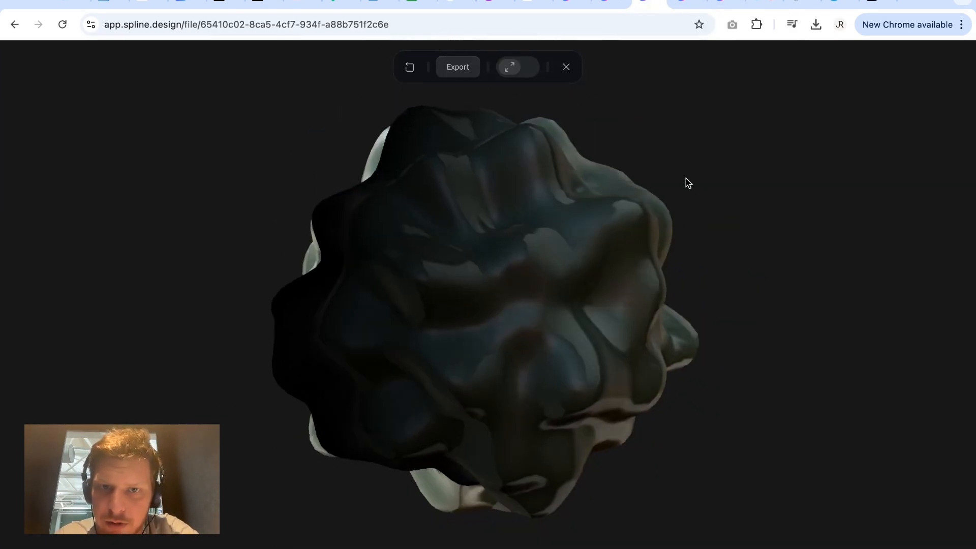
left_click(566, 67)
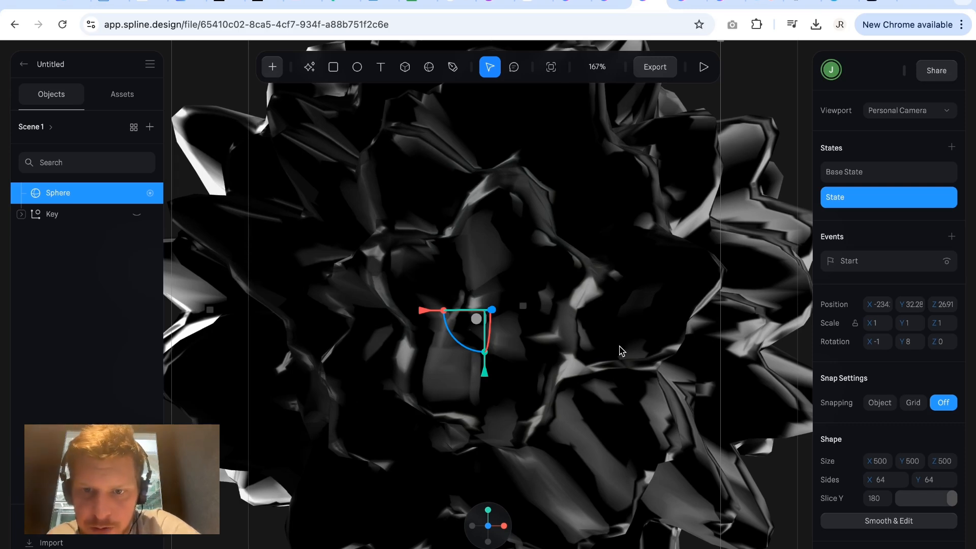
Check the image of the sphere's first Matcap layer and set the sphere's visible sides to Both.
scroll(884, 419, "down", 6)
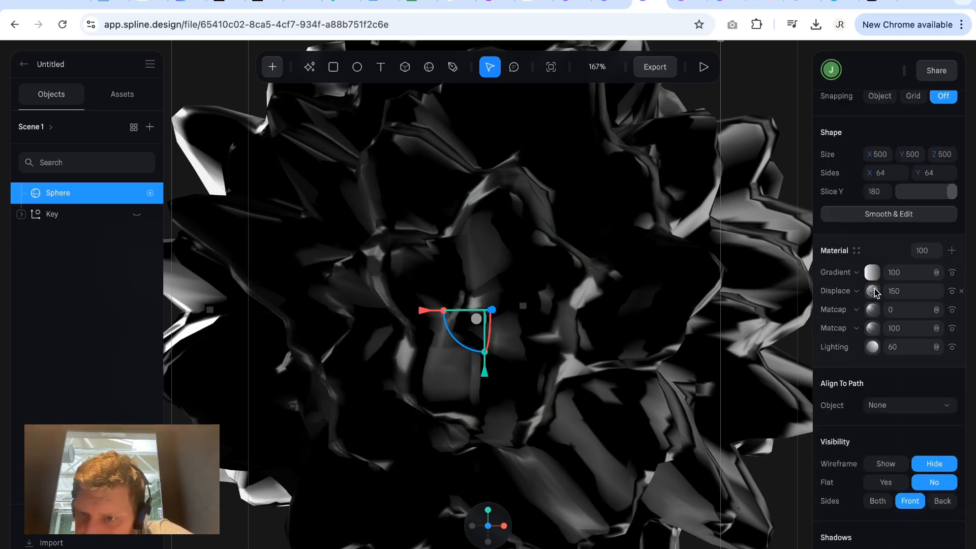
left_click(877, 315)
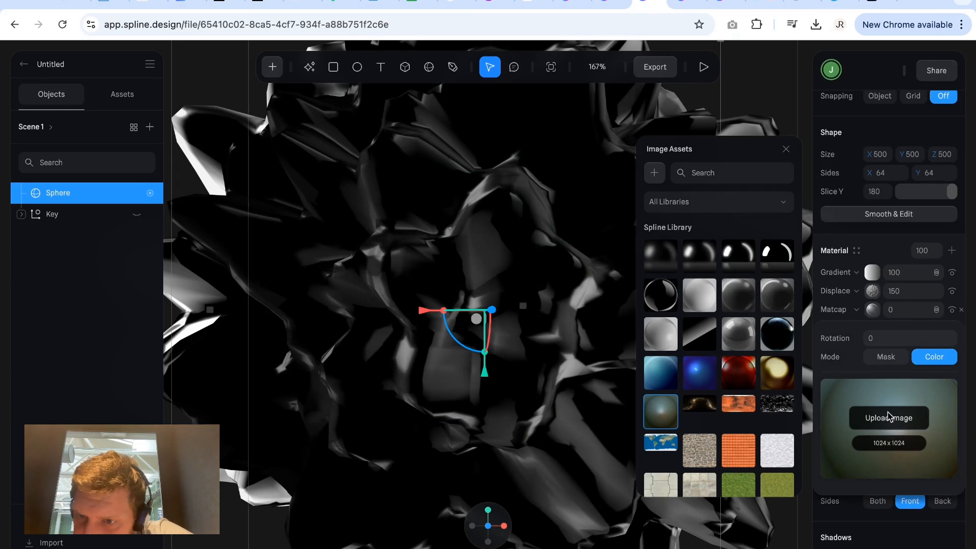
scroll(888, 416, "down", 1)
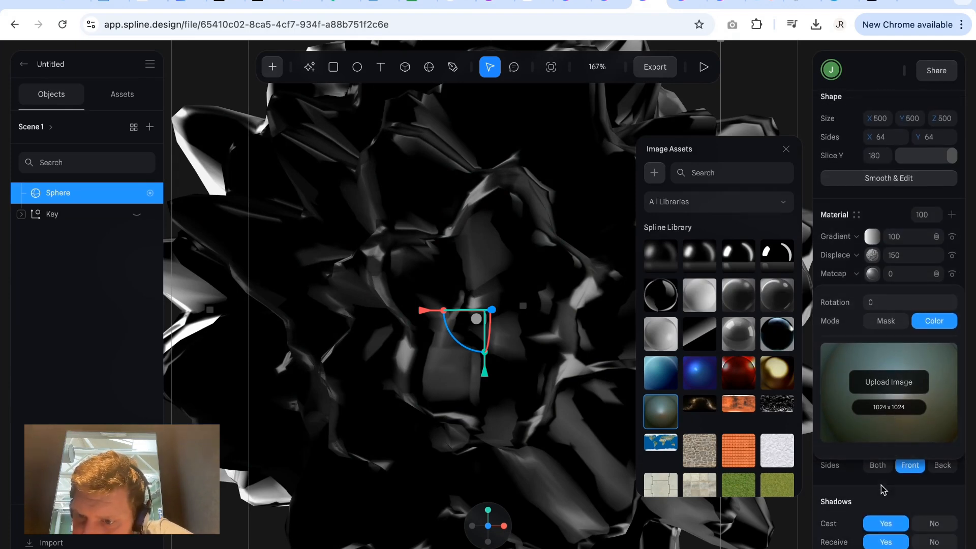
left_click(883, 490)
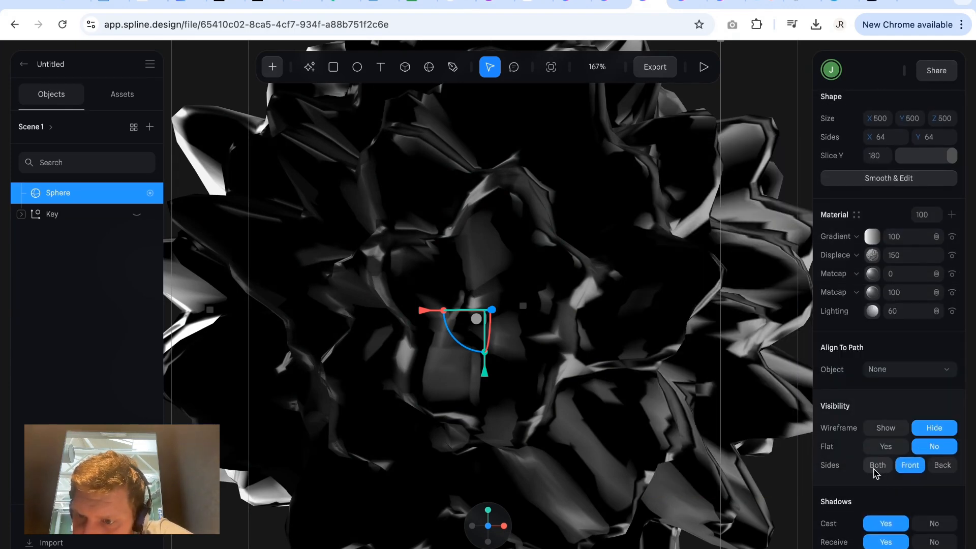
scroll(881, 472, "down", 1)
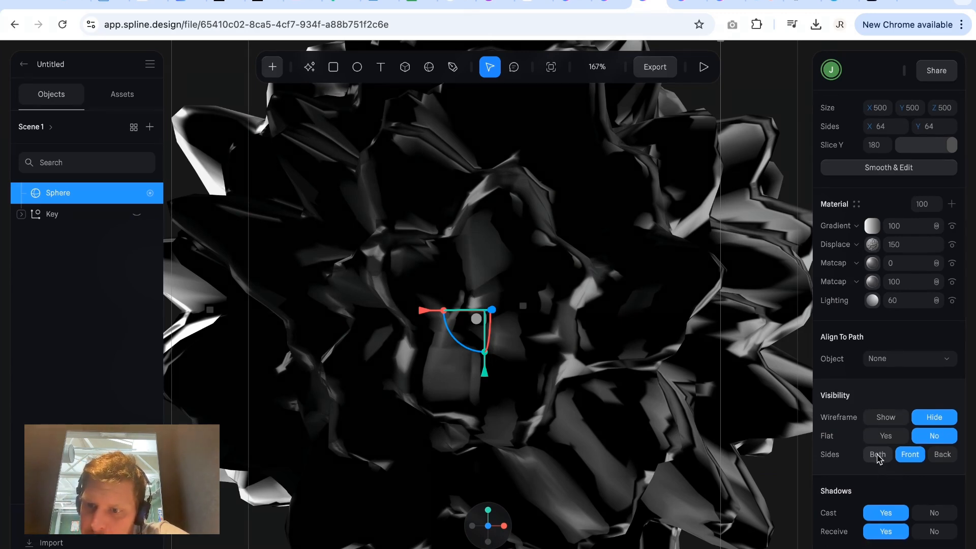
left_click(878, 455)
left_click(872, 263)
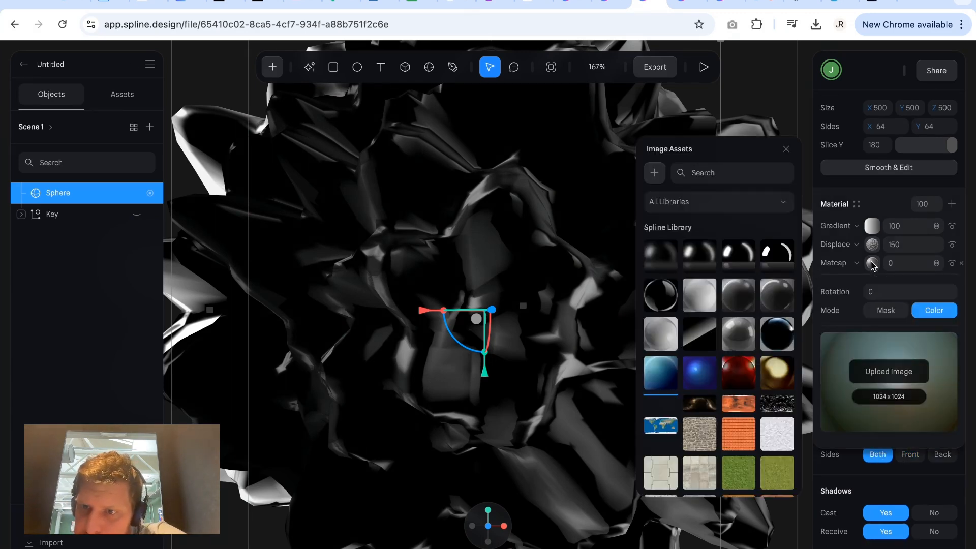
left_click(872, 263)
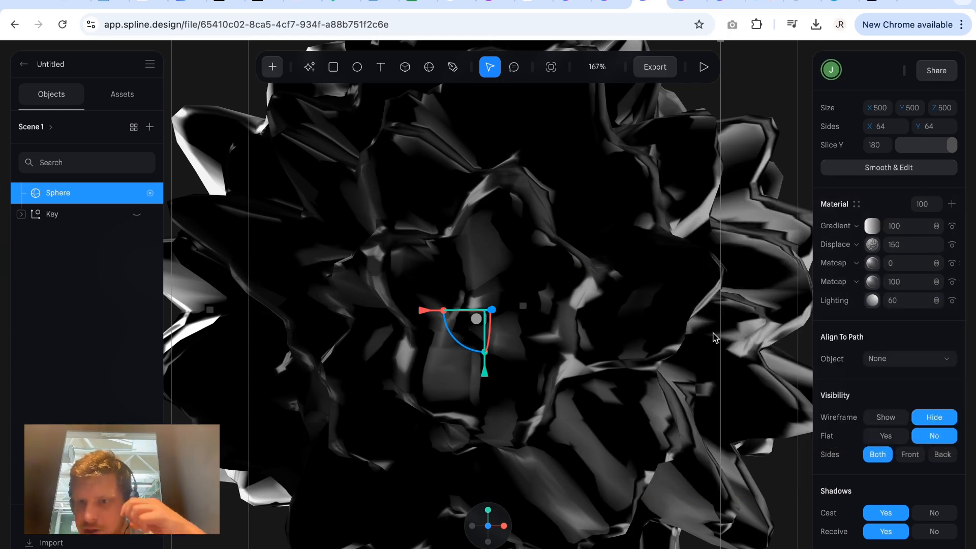
Enable the Cloner on the sphere and bring all the clones into view.
scroll(677, 380, "down", 2)
scroll(687, 338, "down", 5, "ctrl")
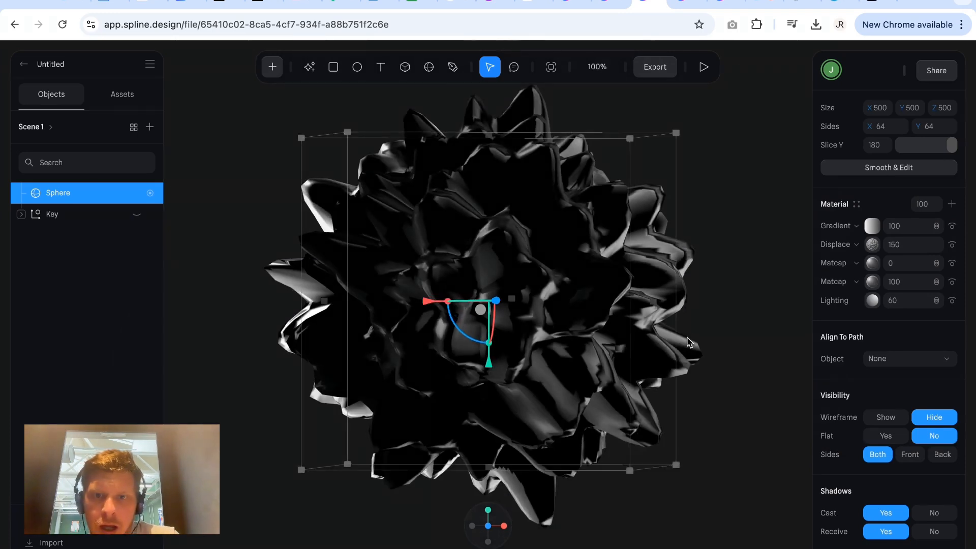
scroll(703, 344, "up", 1)
left_click(737, 352)
left_click(627, 343)
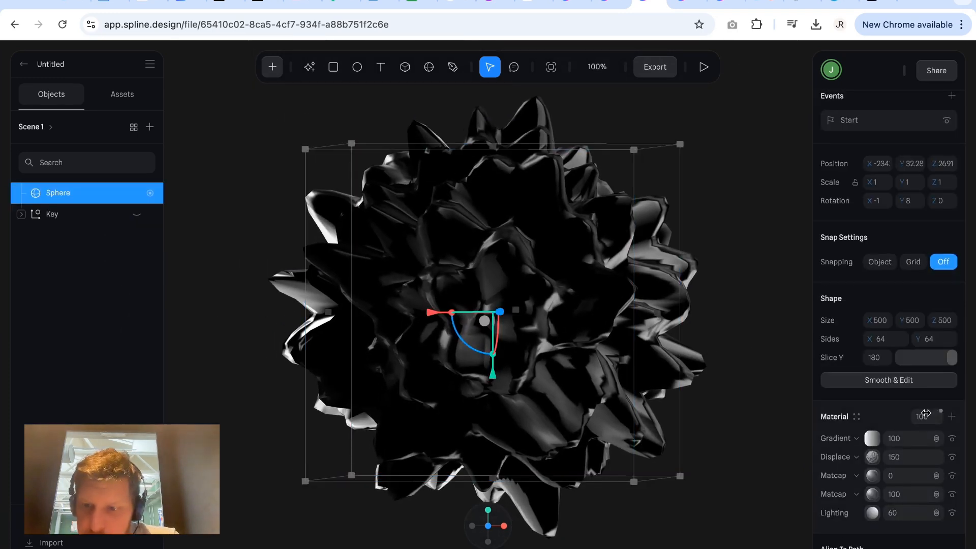
scroll(927, 419, "down", 5)
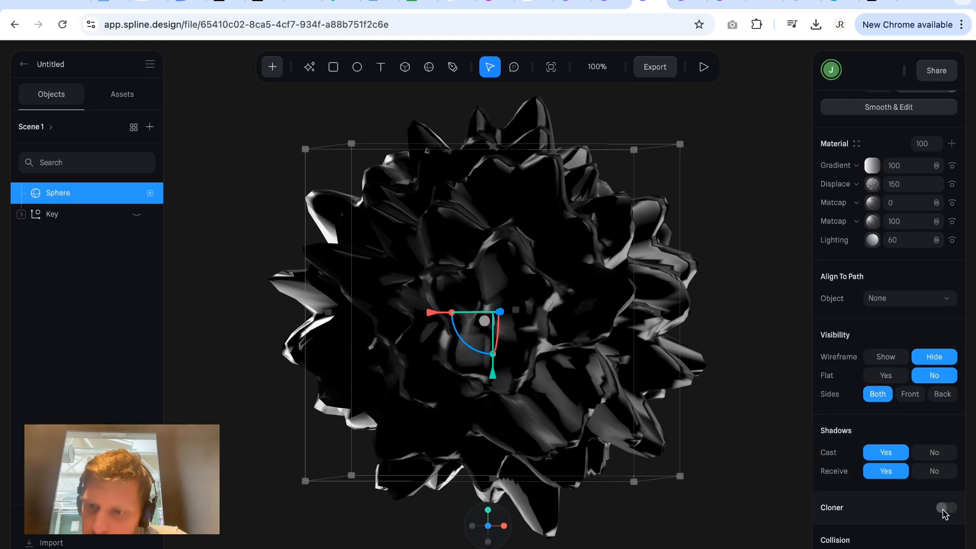
left_click(943, 509)
scroll(690, 411, "down", 5)
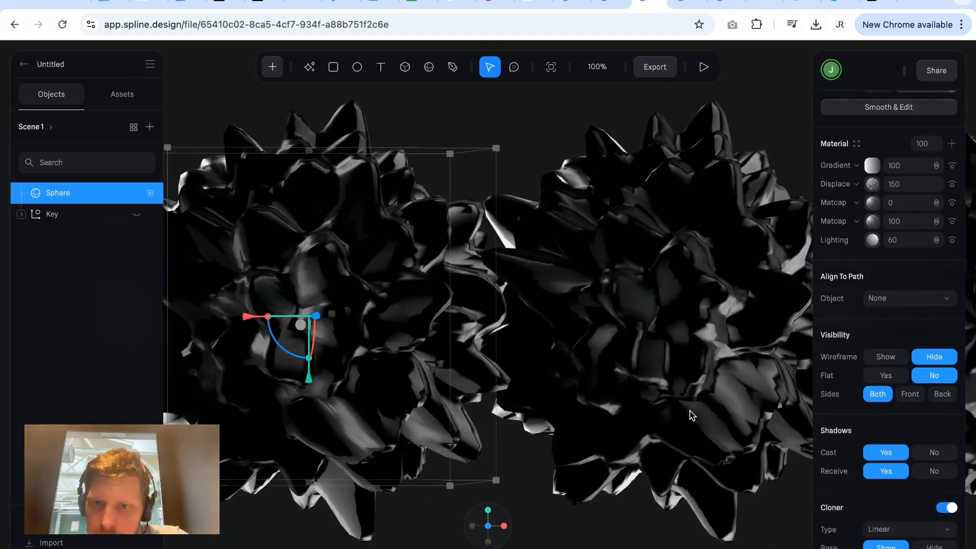
scroll(690, 411, "down", 4)
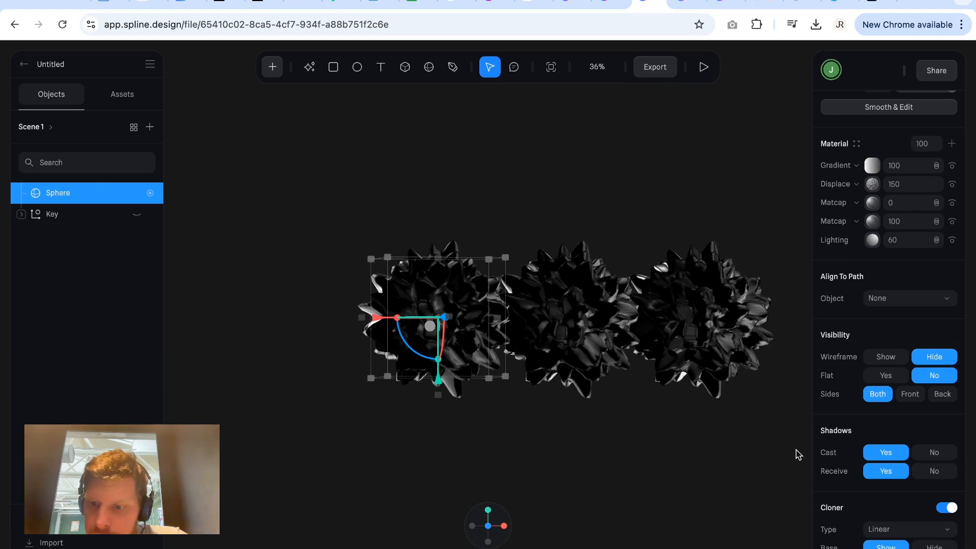
Raise the linear cloner's count to 69 and inspect the row of cloned spheres.
scroll(864, 503, "down", 1)
left_click_drag(898, 508, 932, 508)
scroll(705, 483, "down", 6)
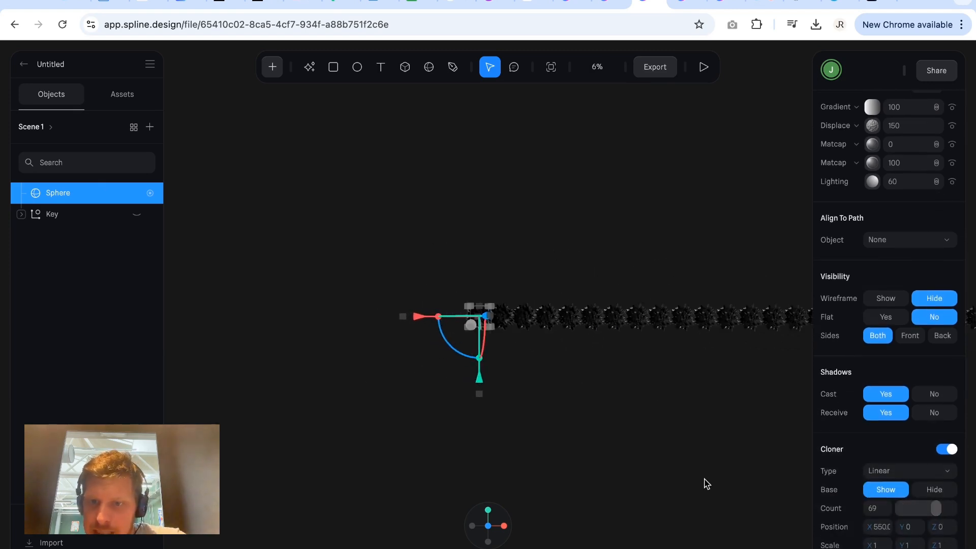
scroll(707, 484, "right", 4)
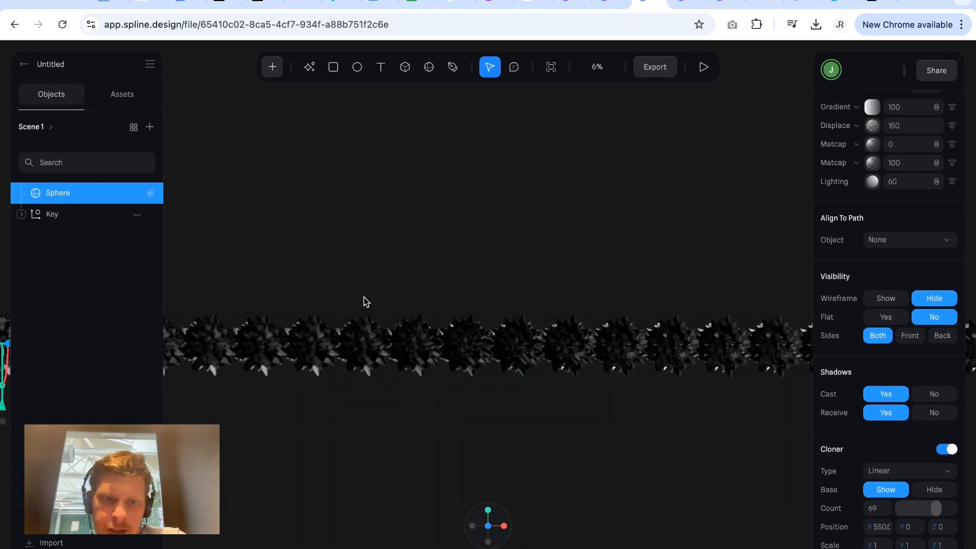
scroll(364, 301, "up", 10)
scroll(364, 301, "up", 4)
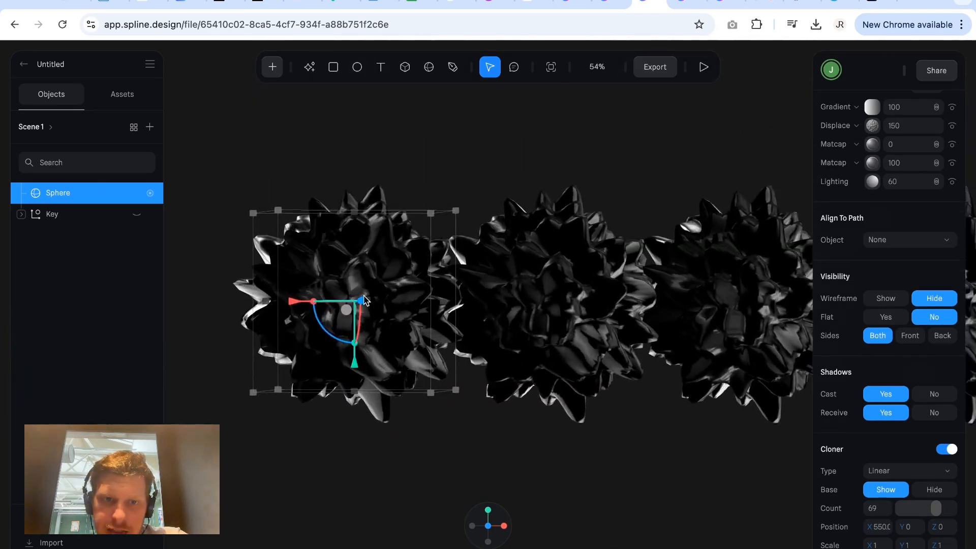
scroll(364, 301, "up", 3)
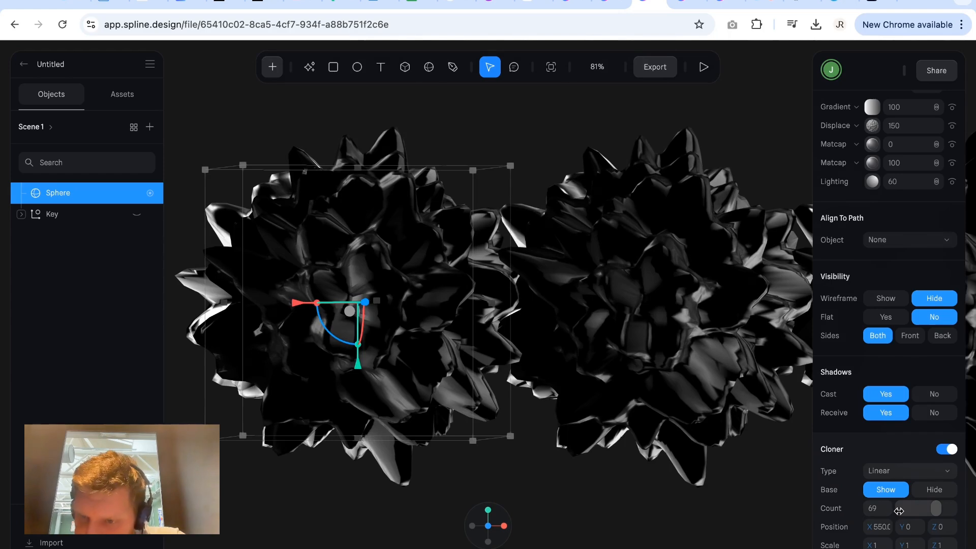
Change the cloner type to Radial and view the whole ring of clones.
left_click(918, 476)
left_click(904, 452)
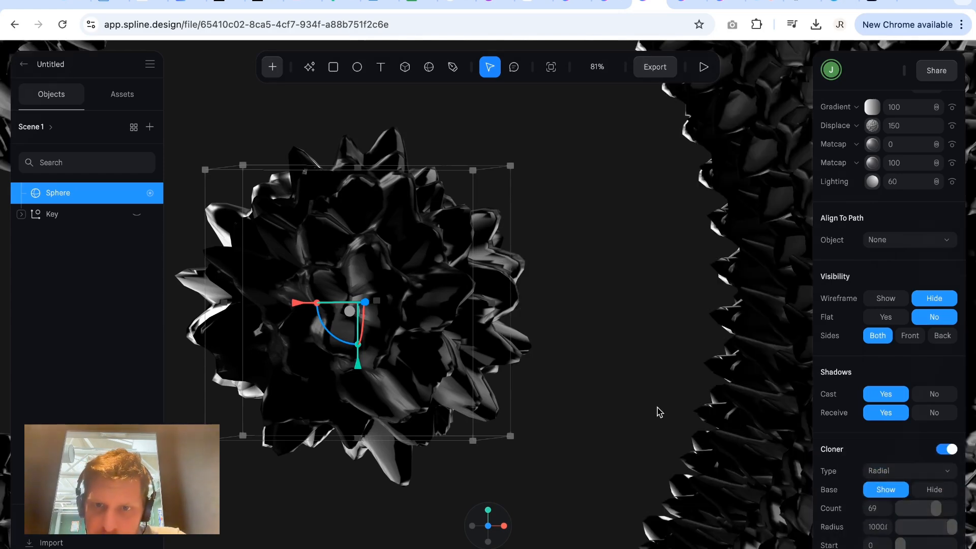
scroll(659, 412, "down", 10)
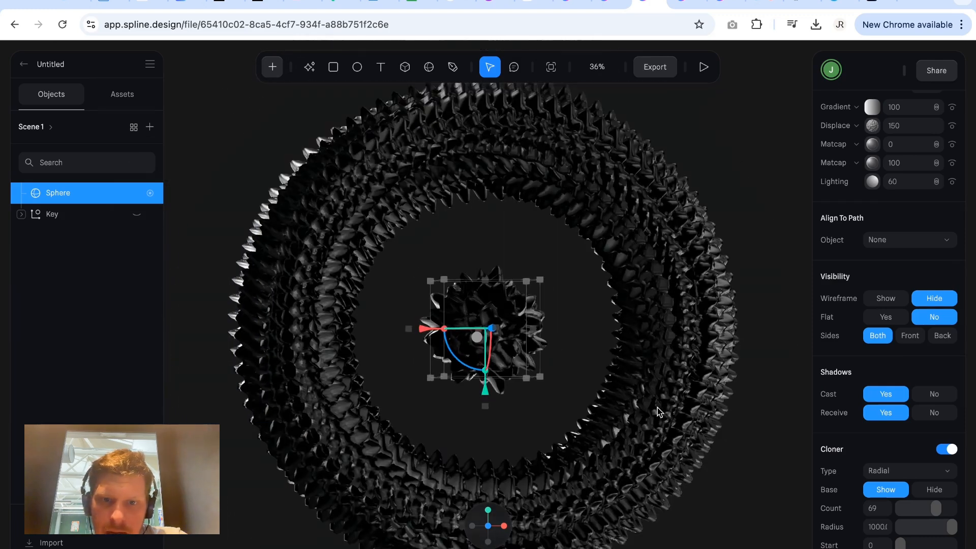
scroll(659, 412, "down", 2)
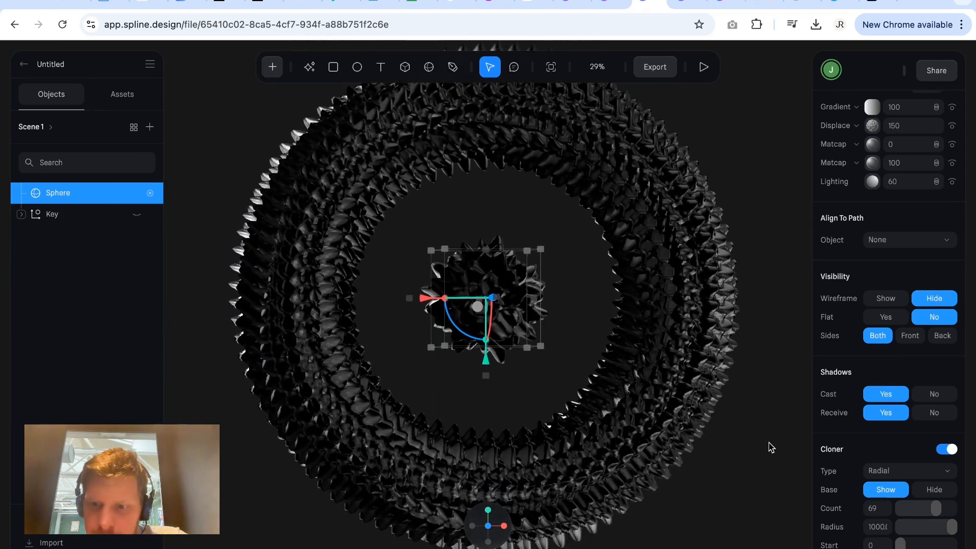
Change the cloner type to Grid and view the clones from an angle.
left_click(924, 473)
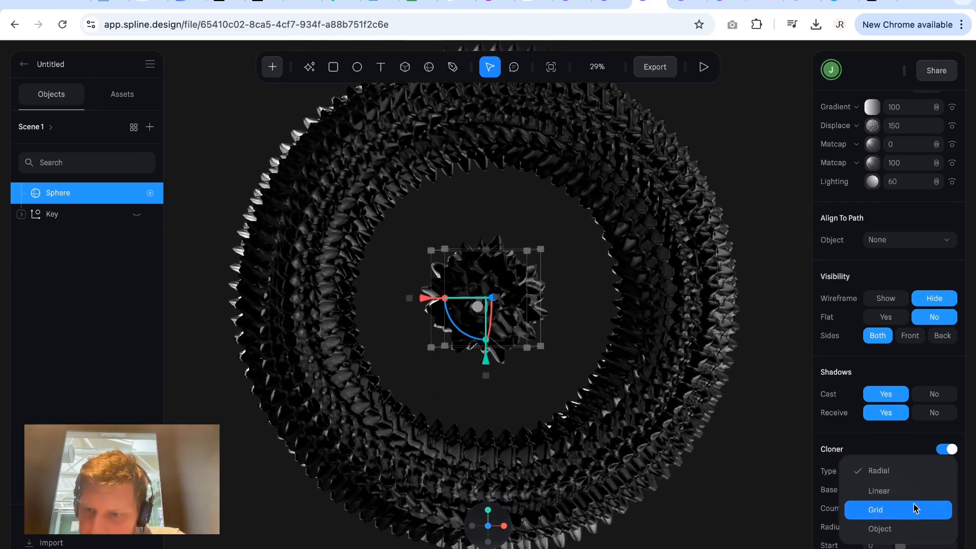
left_click(913, 519)
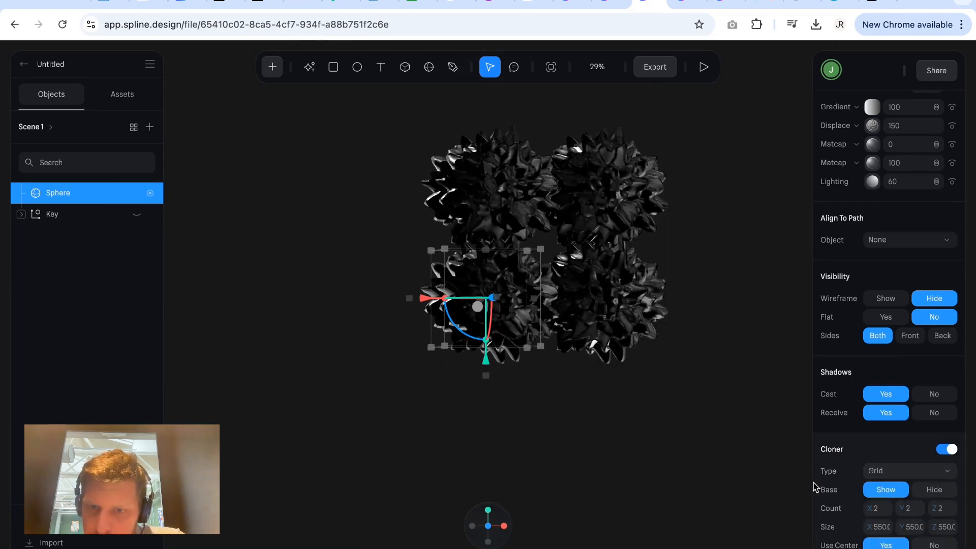
left_click(609, 438)
left_click_drag(557, 428, 649, 445, "alt")
Set the sphere's grid cloner count to 7 in X, 5 in Y and 5 in Z.
left_click(553, 268)
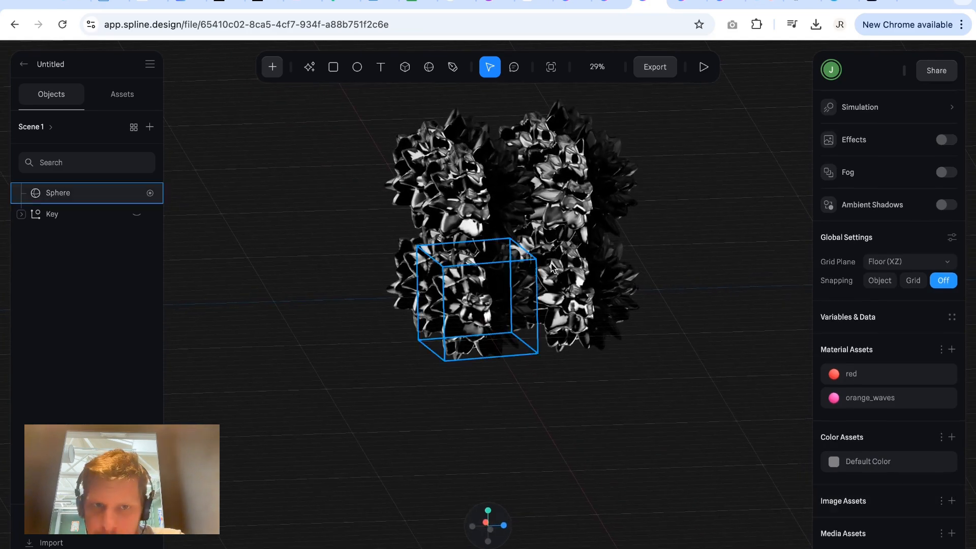
left_click(552, 268)
scroll(879, 513, "down", 5)
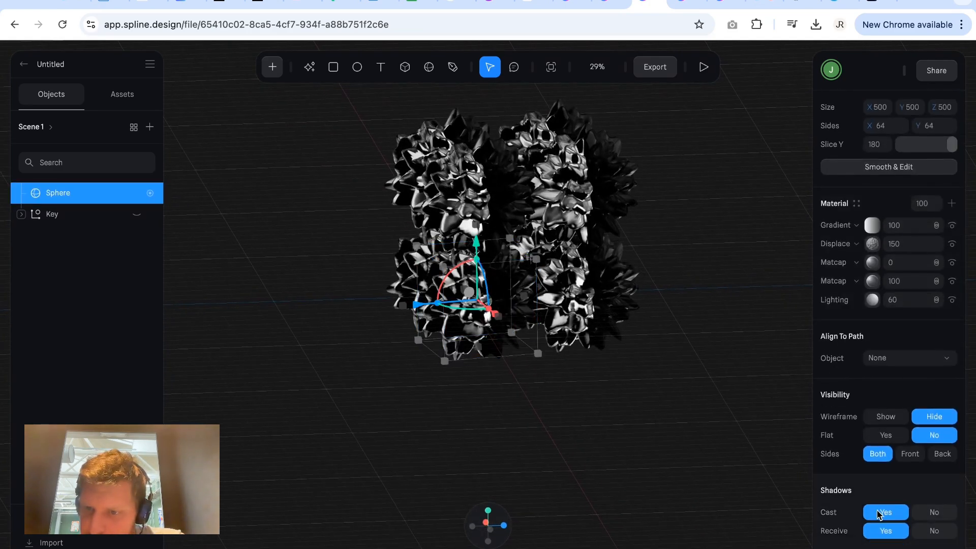
scroll(880, 515, "down", 4)
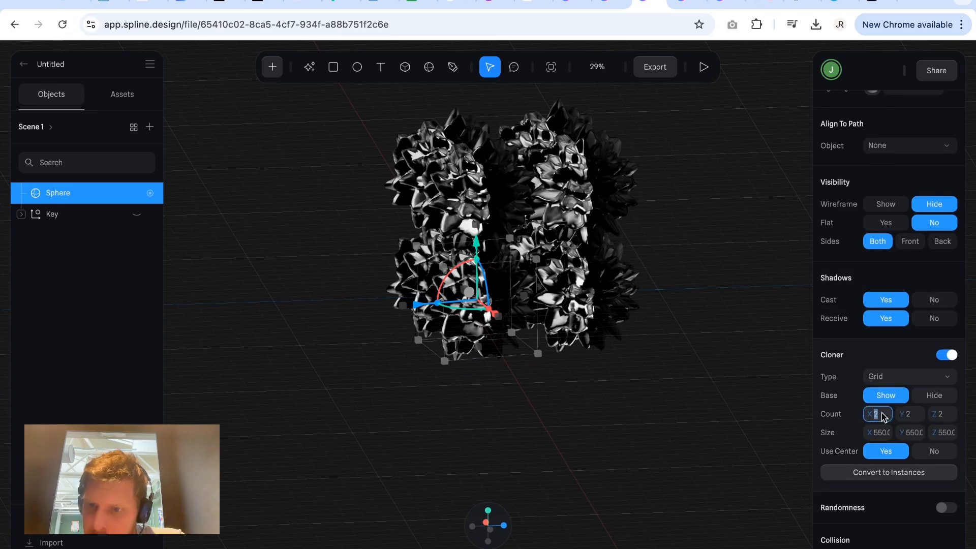
key("Up")
key("Up")
key("Up")
key("Up")
key("Up")
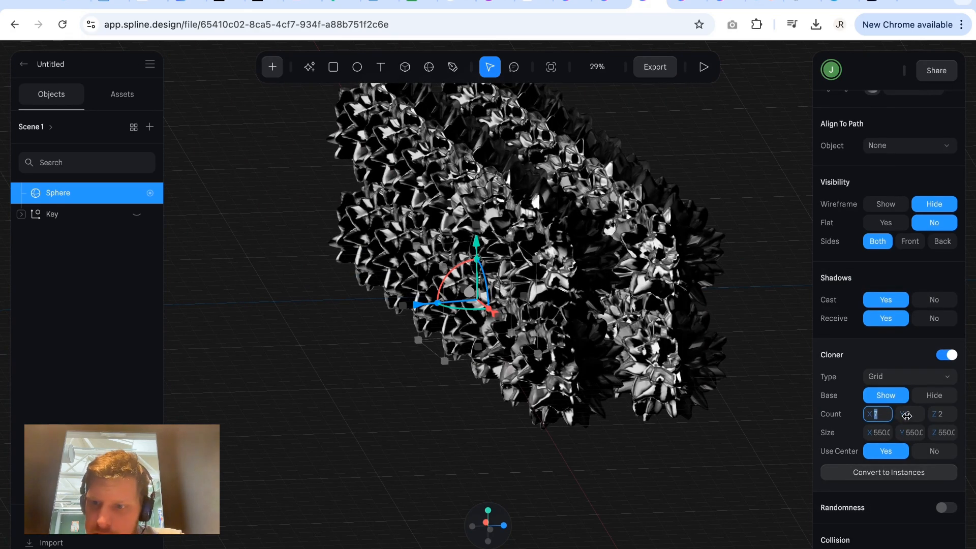
key("Up")
key("Up")
key("Up")
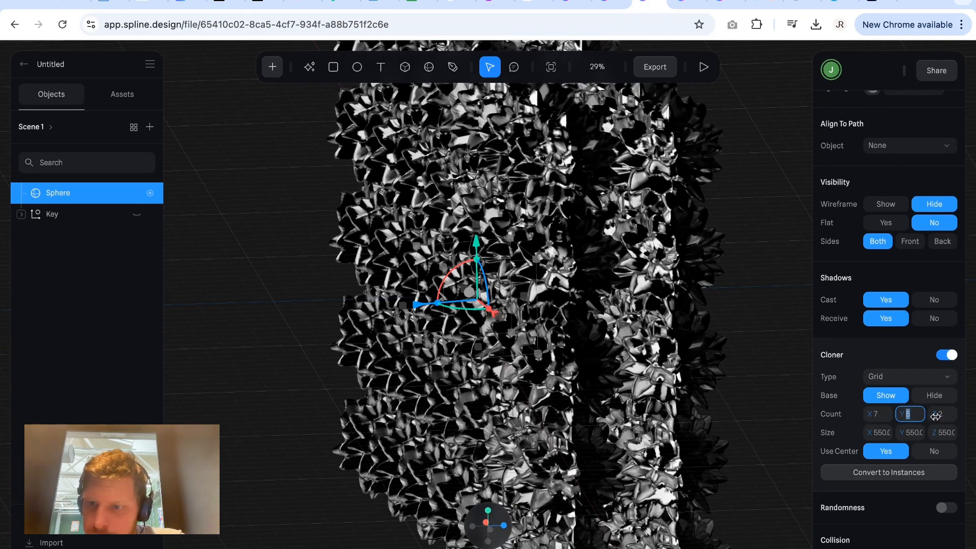
key("Up")
key("Up")
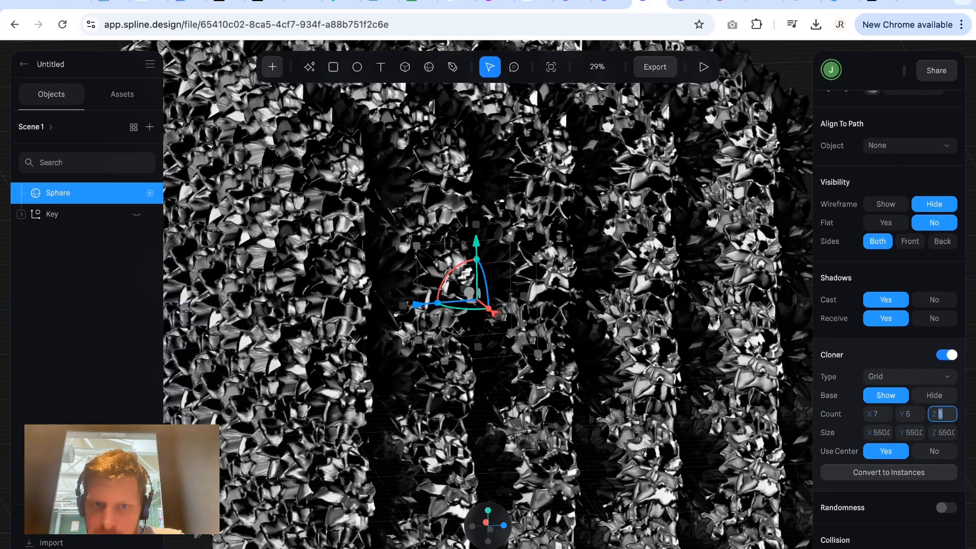
Examine the block of cloned spheres as a whole, from the front and up close.
scroll(580, 374, "down", 5)
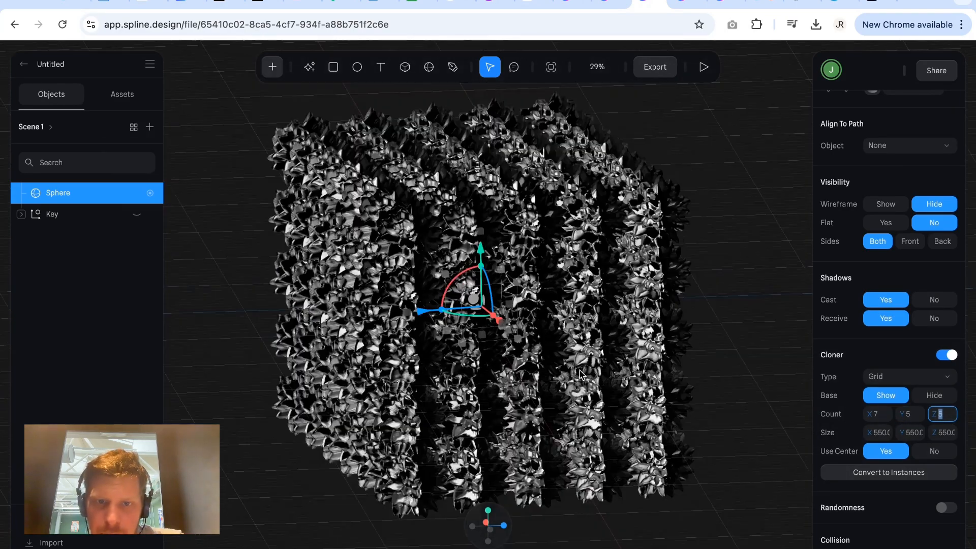
left_click(715, 398)
mouse_move(703, 394)
left_mouse_down()
mouse_move(758, 391)
mouse_move(767, 420)
mouse_move(695, 403)
mouse_move(714, 366)
mouse_move(764, 379)
left_mouse_up()
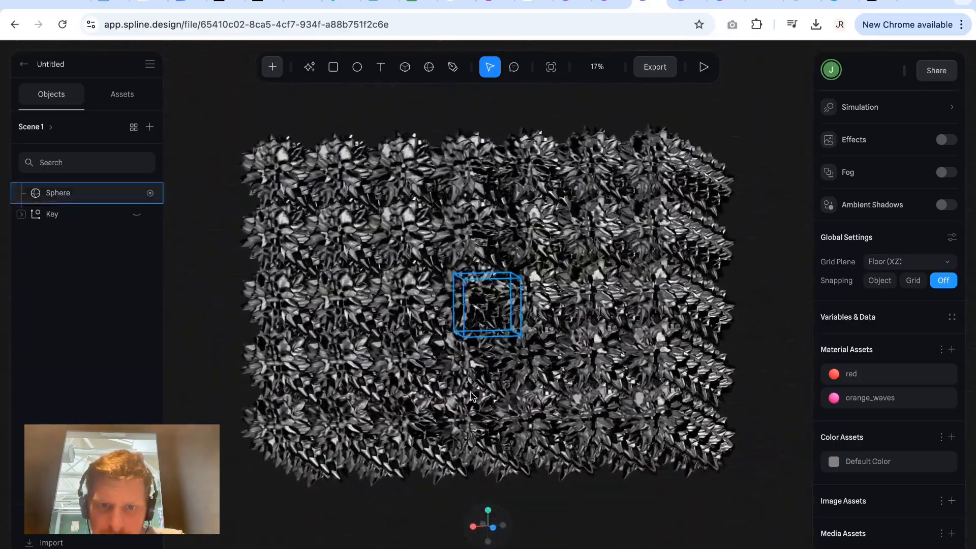
scroll(471, 396, "up", 3)
scroll(471, 396, "up", 3)
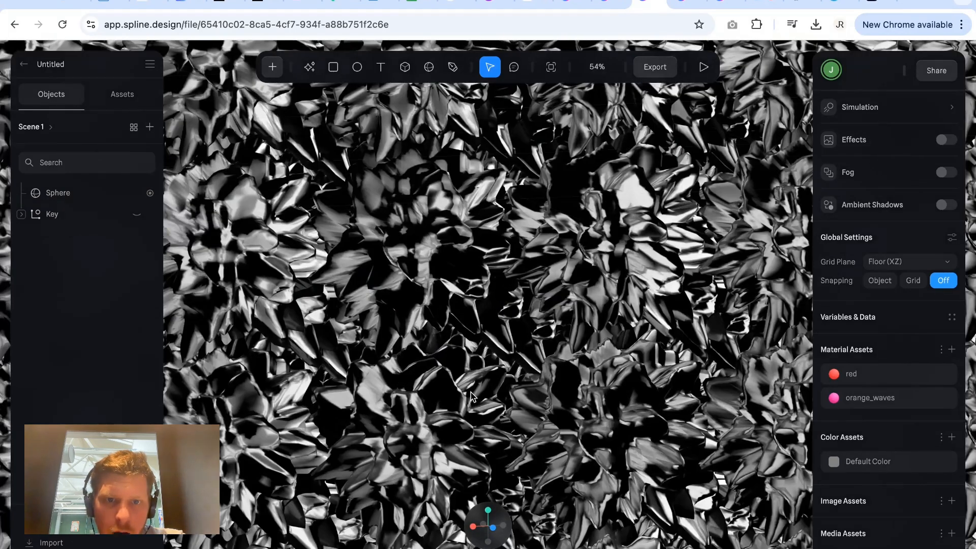
Preview the animated block of cloned spheres in play mode and return to the editor.
left_click(705, 67)
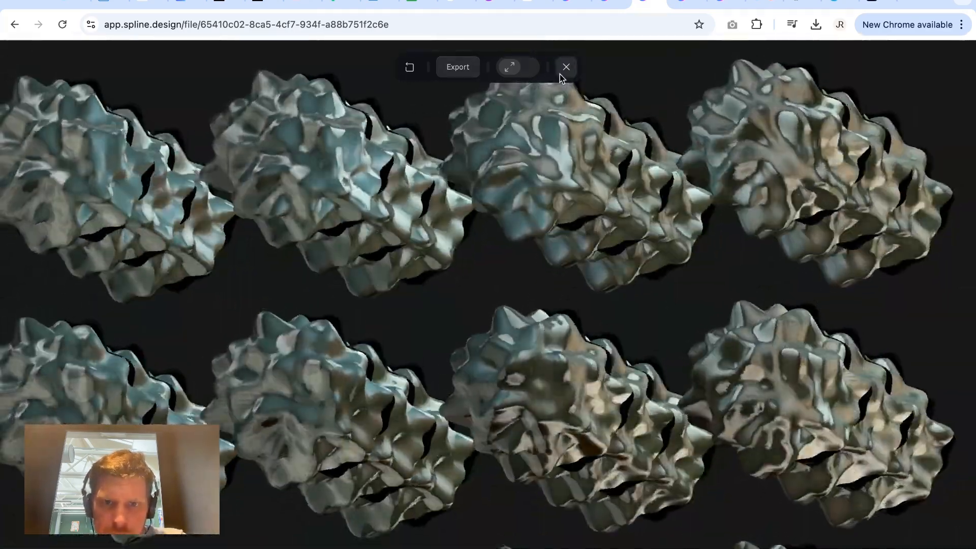
left_click(566, 67)
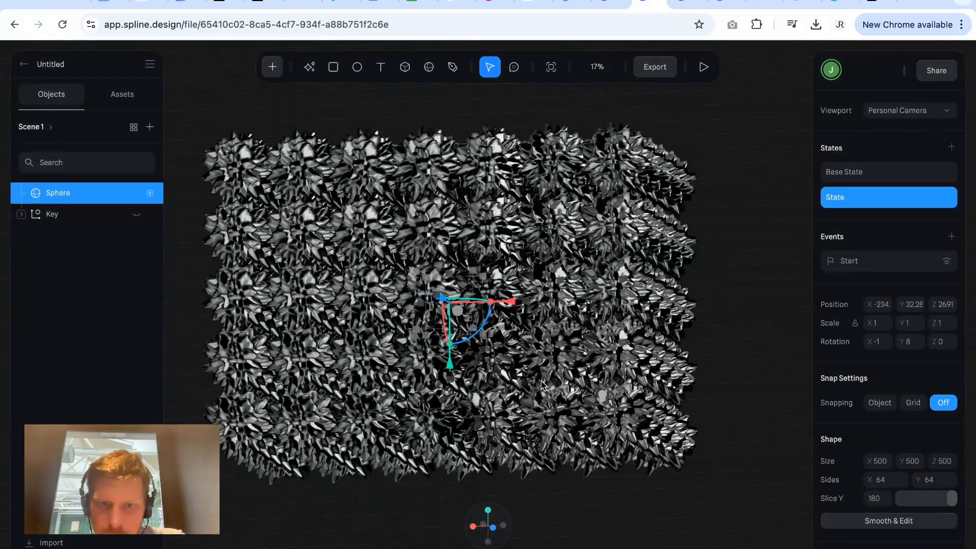
Set the sphere's grid cloner count to 1 in X, Y and Z.
scroll(884, 522, "down", 8)
scroll(885, 523, "down", 3)
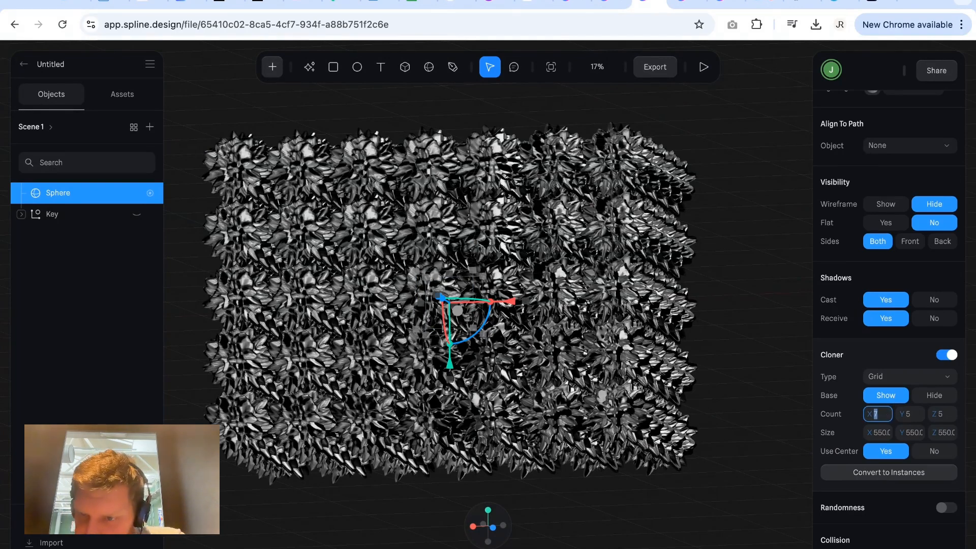
type("1")
key("Return")
left_click(910, 414)
type("1")
key("Return")
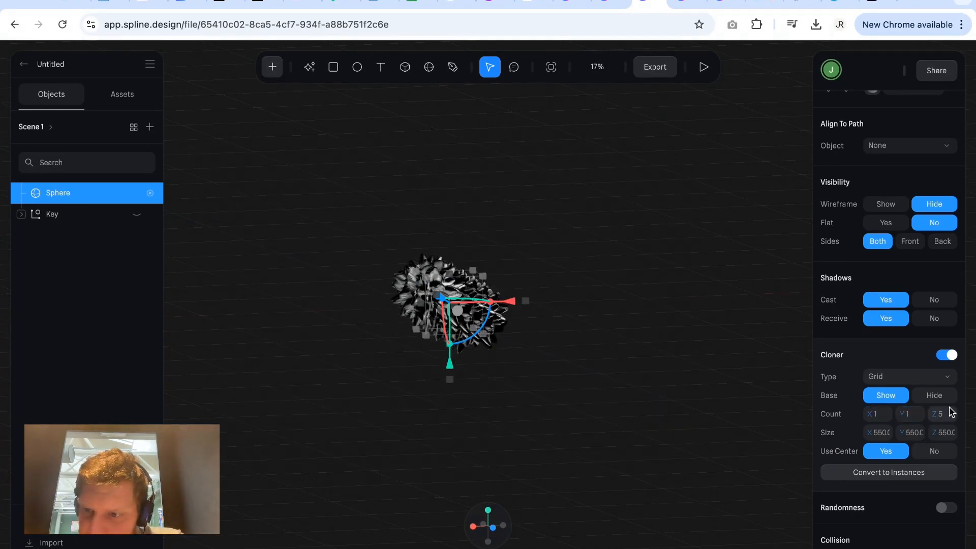
type("1")
key("Return")
Change the cloner type to Radial and set its count to 11 and its radius to 750.
left_click(889, 376)
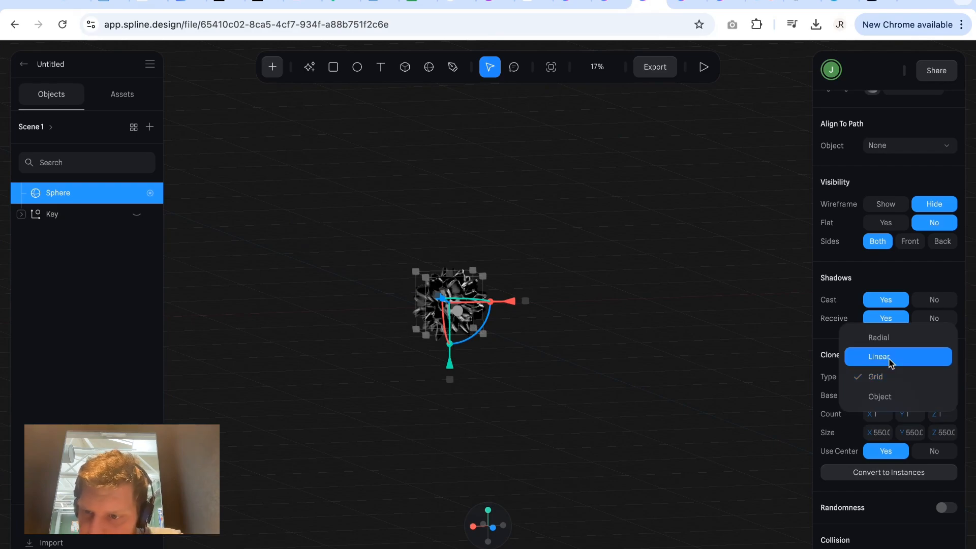
left_click(884, 338)
scroll(669, 355, "up", 3)
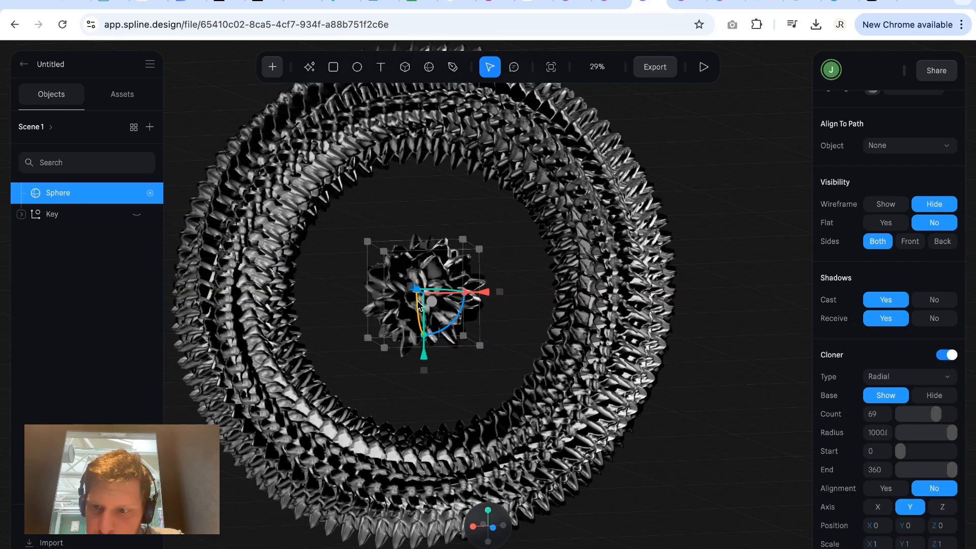
left_click_drag(936, 414, 905, 419)
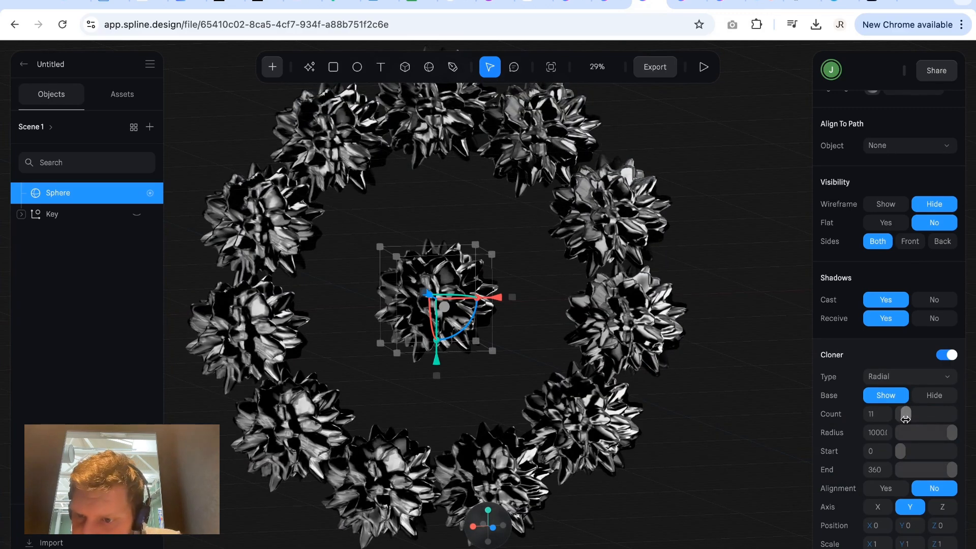
left_click_drag(952, 435, 942, 436)
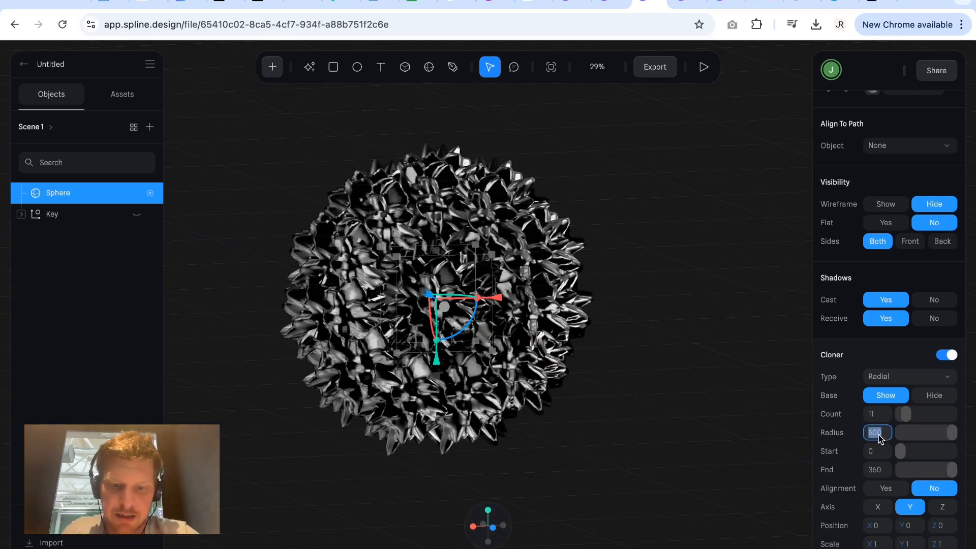
key("Return")
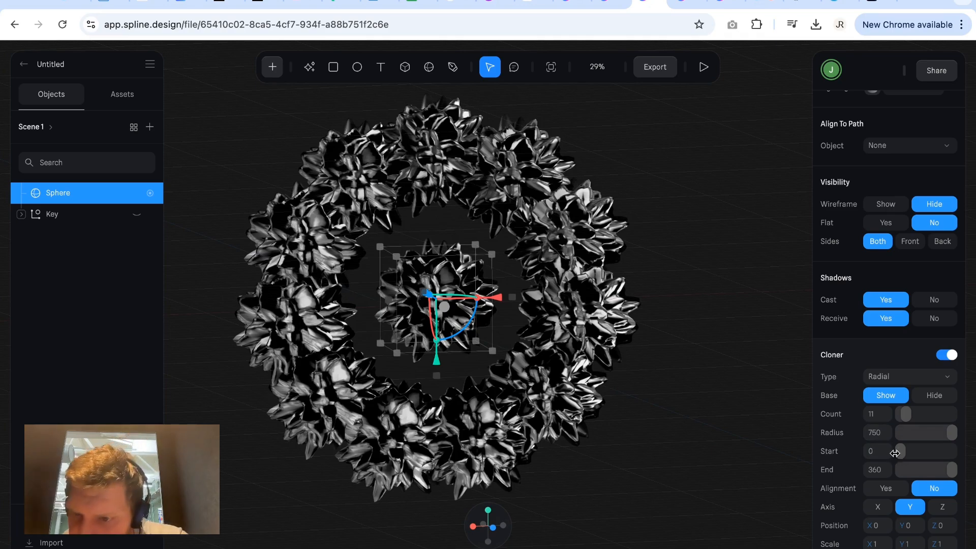
Try out a larger start angle on the radial cloner and bring it back to 0.
scroll(898, 461, "down", 1)
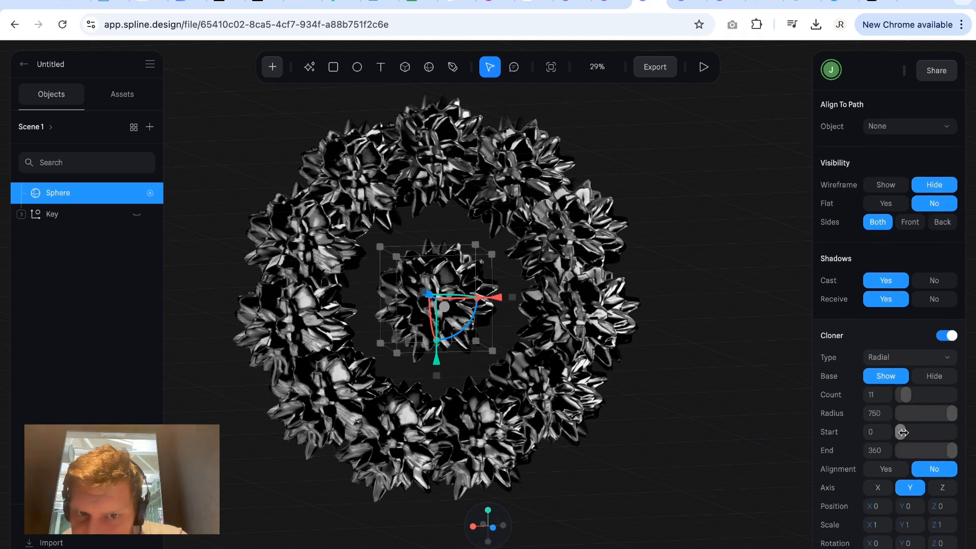
left_click_drag(904, 433, 935, 437)
left_click_drag(949, 441, 901, 443)
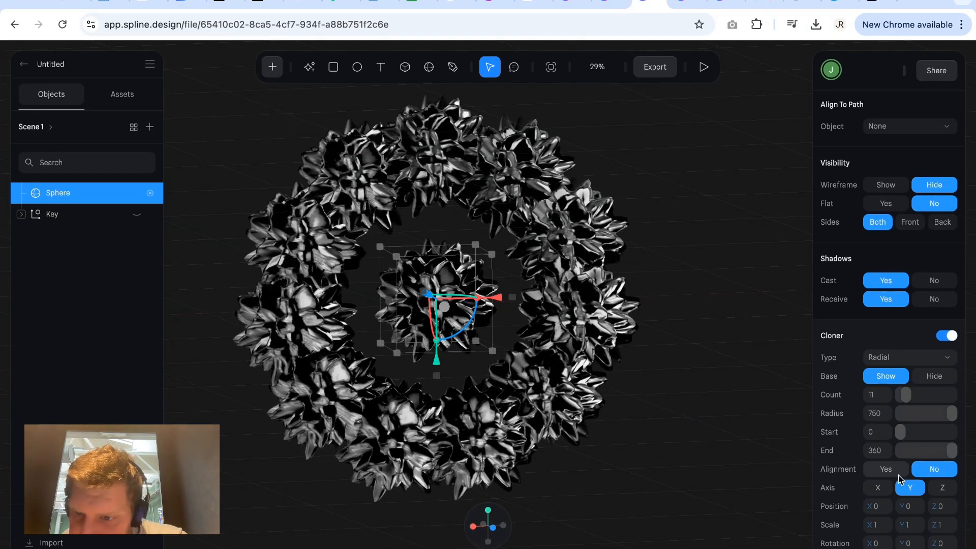
Try the ring with alignment on and with the X axis, and restore no alignment and the Y axis.
scroll(898, 485, "down", 1)
left_click(888, 456)
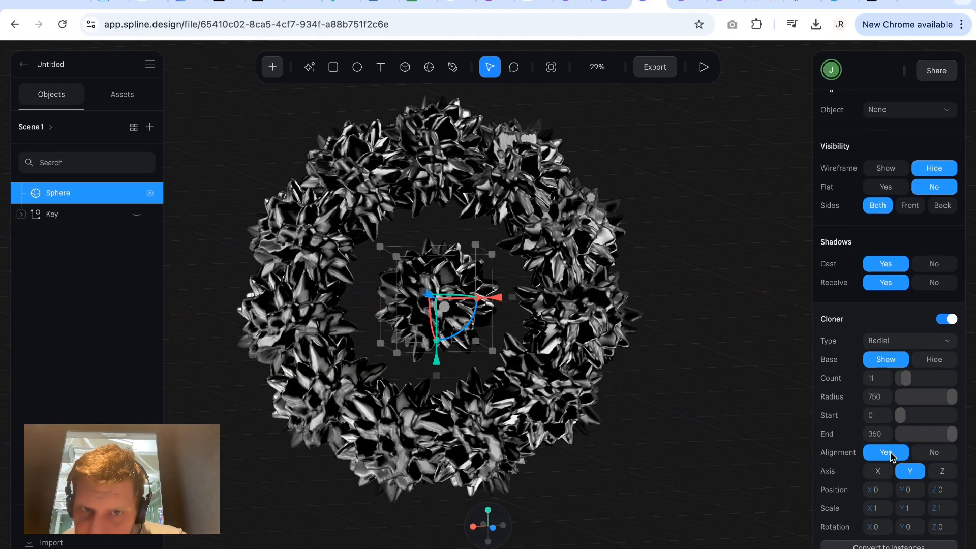
left_click(932, 457)
left_click(878, 470)
left_click(883, 454)
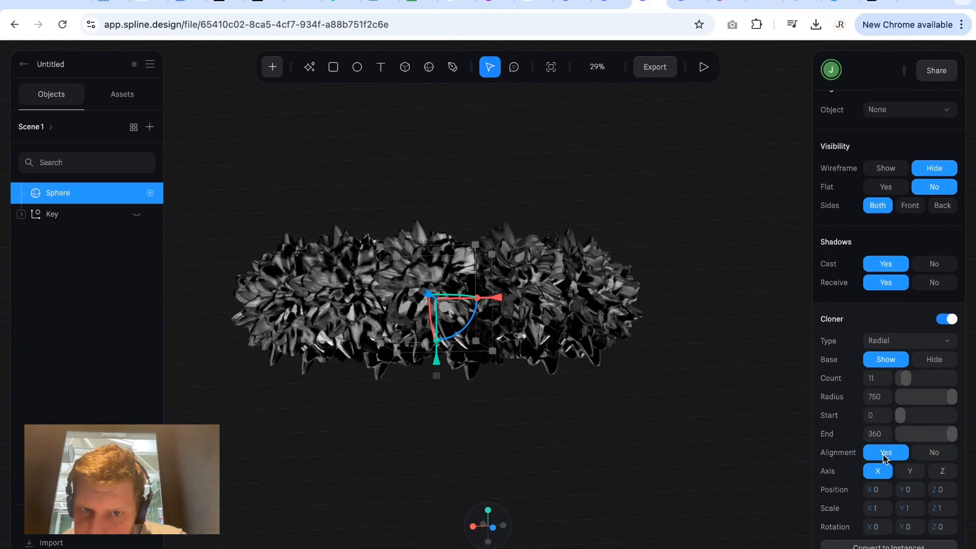
left_click(933, 452)
left_click(910, 470)
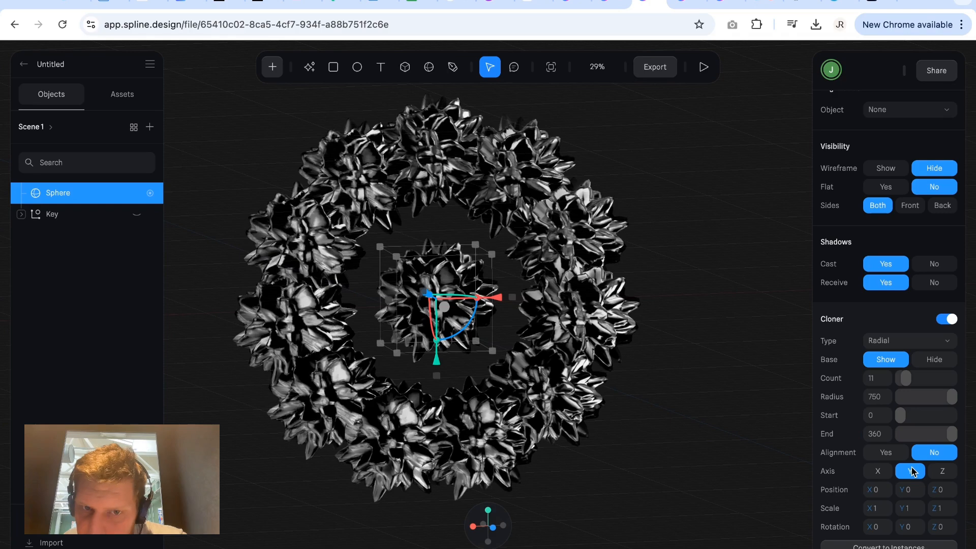
Hide the cloner's base sphere in the middle of the ring and try adjusting the clones' X rotation.
mouse_move(694, 449)
left_mouse_down("alt")
mouse_move(765, 423)
mouse_move(683, 465)
mouse_move(702, 460)
left_mouse_up("alt")
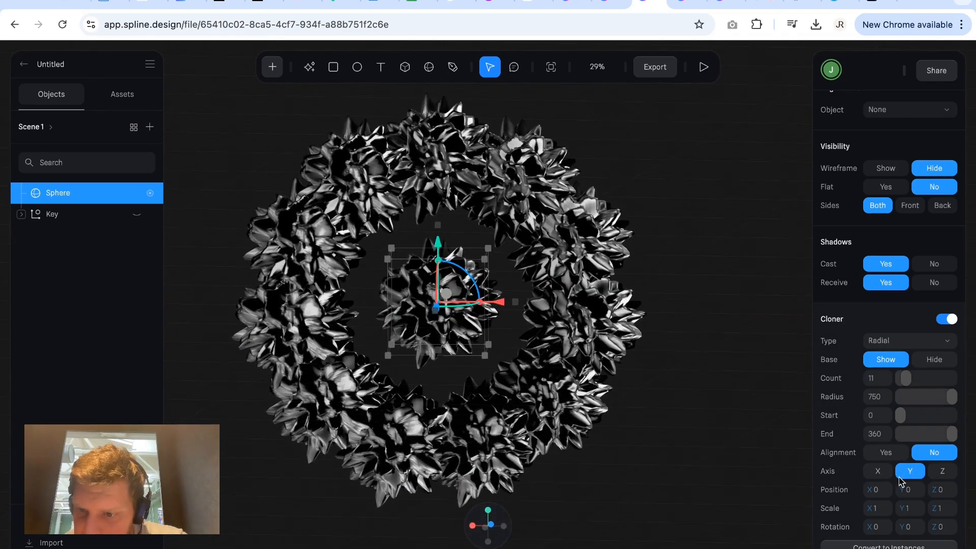
left_click(933, 360)
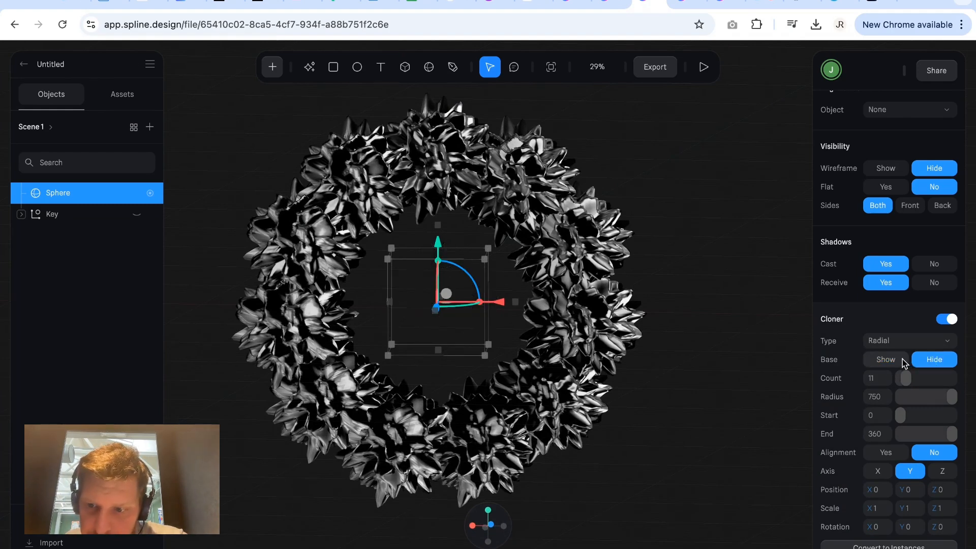
scroll(902, 365, "down", 3)
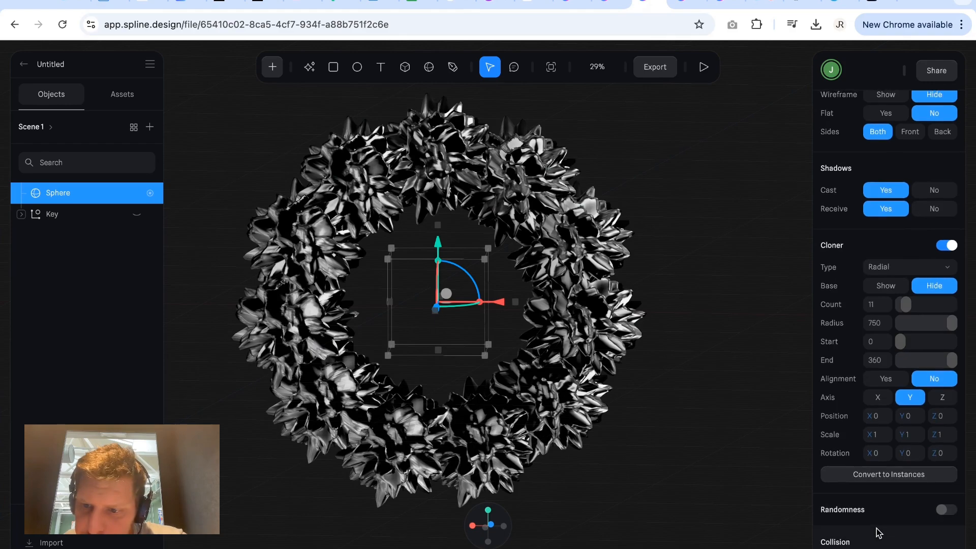
mouse_move(871, 453)
left_mouse_down()
mouse_move(941, 455)
mouse_move(886, 457)
left_mouse_up()
left_click(887, 458)
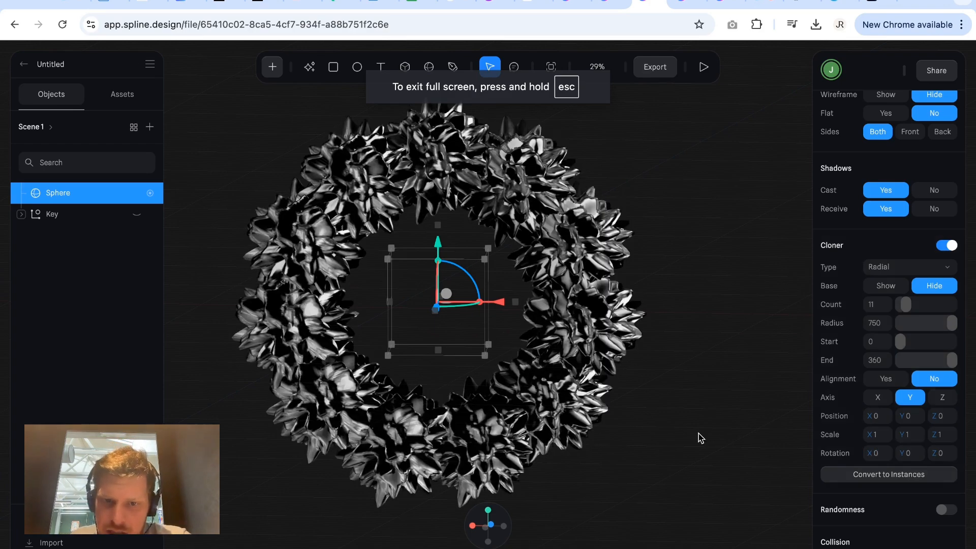
Align the view straight along the Z axis and center it on the cloned sphere.
left_click(699, 438)
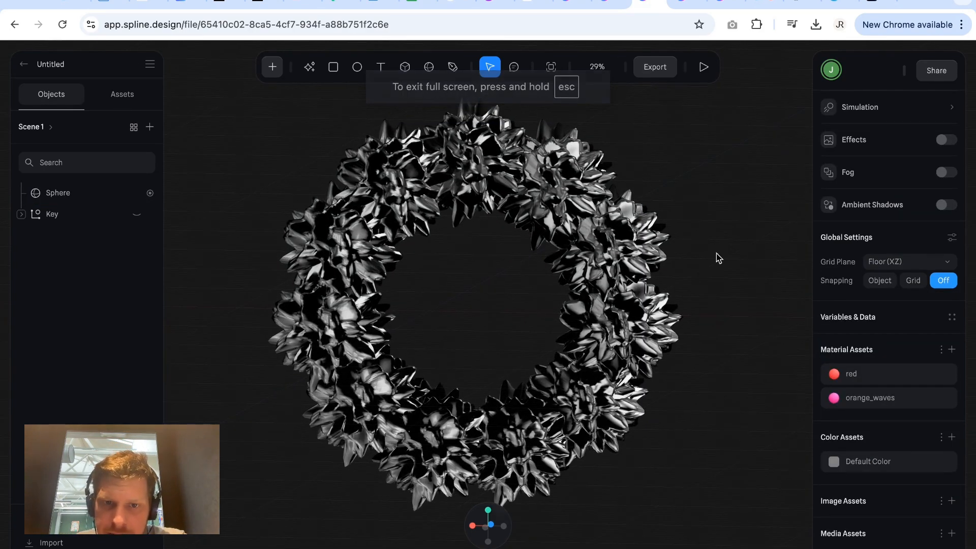
mouse_move(707, 402)
right_mouse_down()
mouse_move(751, 395)
mouse_move(708, 392)
mouse_move(696, 333)
mouse_move(669, 380)
mouse_move(719, 401)
mouse_move(710, 401)
right_mouse_up()
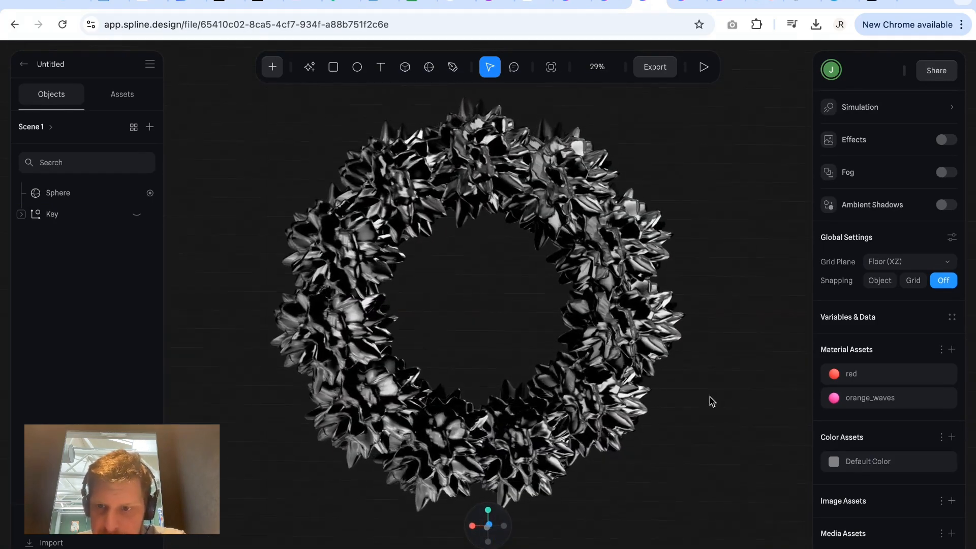
left_click(489, 525)
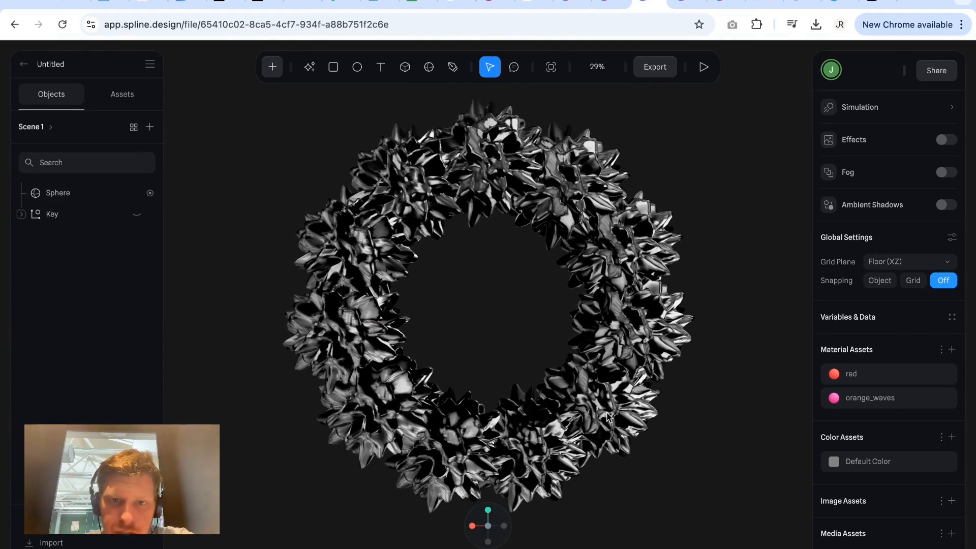
left_click(532, 319)
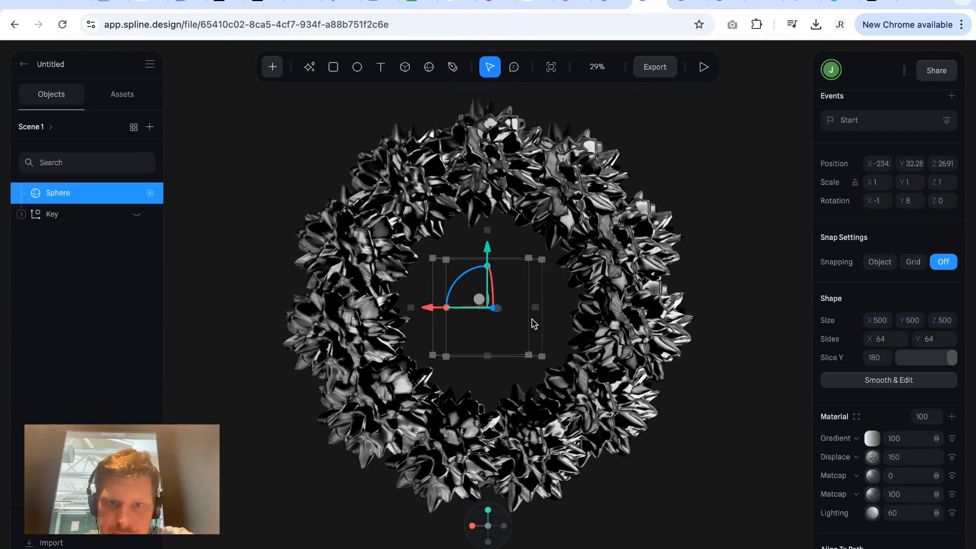
left_click(597, 71)
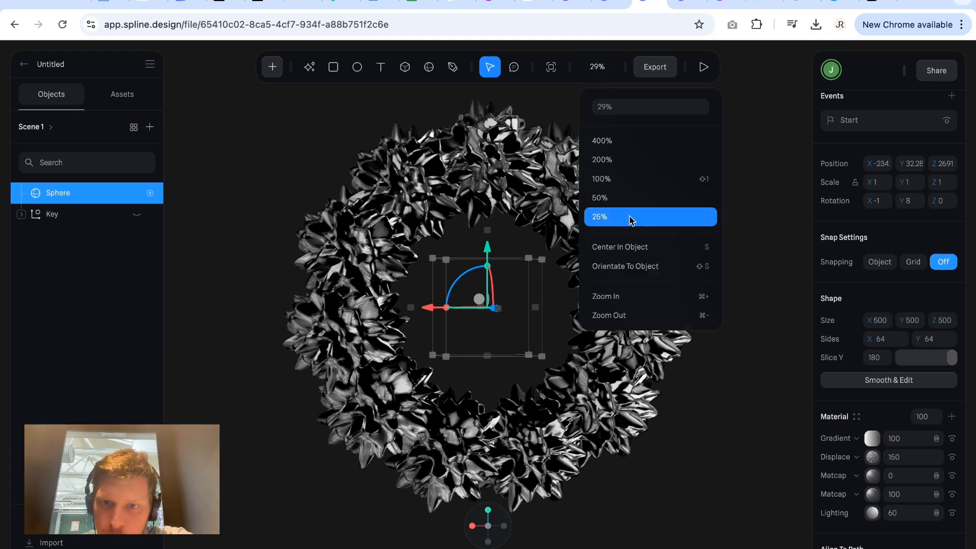
left_click(635, 249)
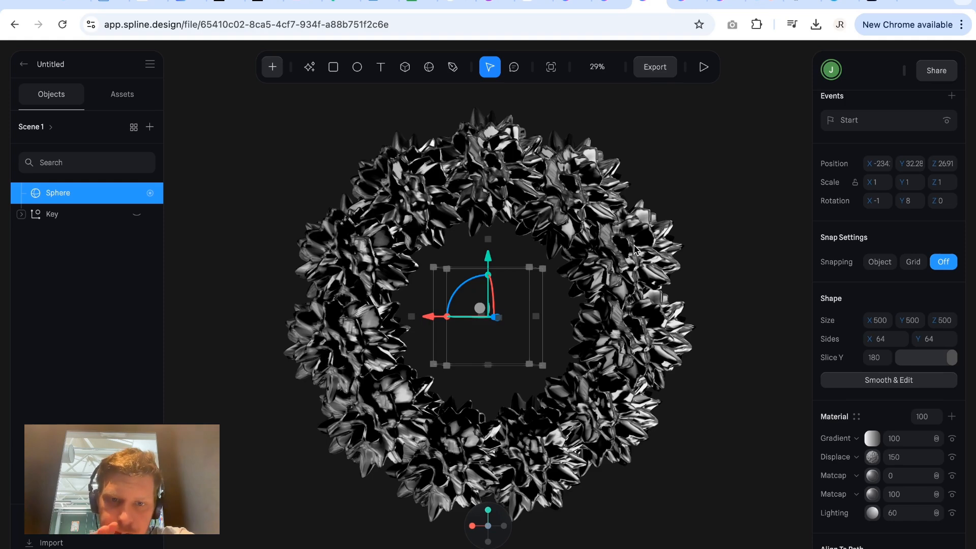
Look at the ring from the opposite Z direction and edge-on along the X axis, and check the zoom options.
mouse_move(487, 525)
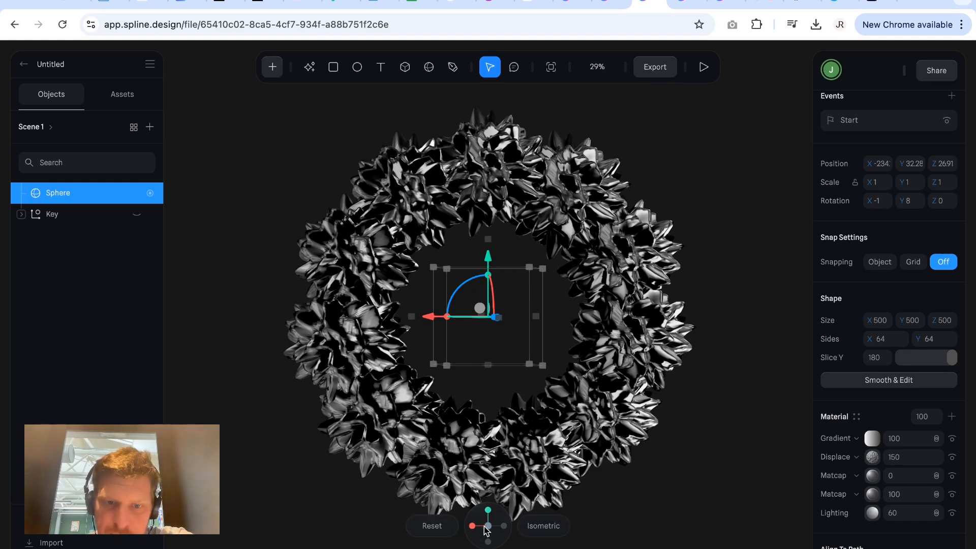
left_click(487, 527)
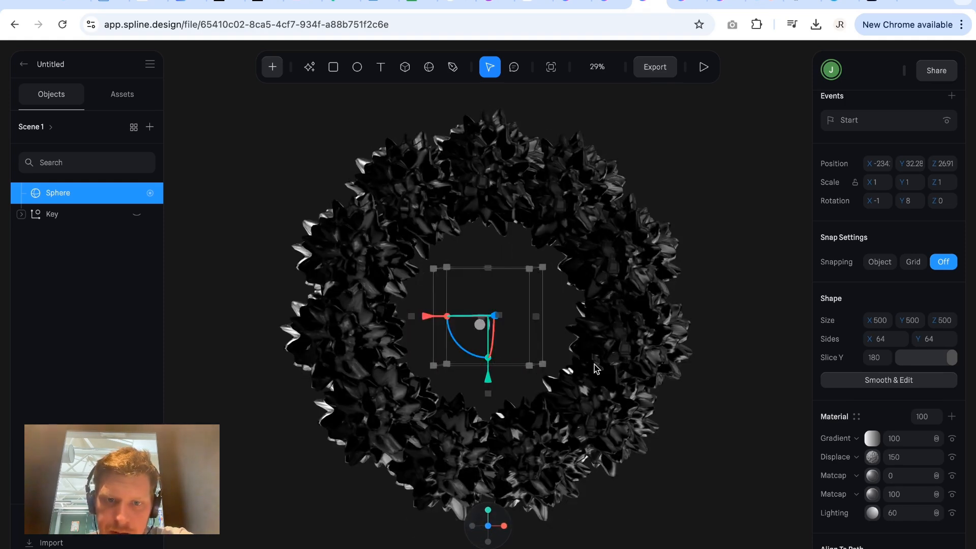
left_click(473, 525)
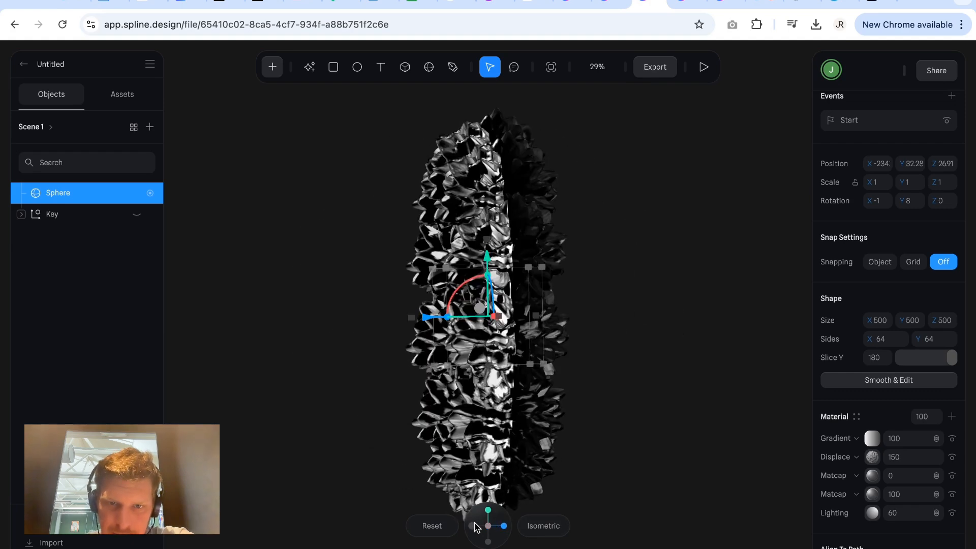
left_click(598, 66)
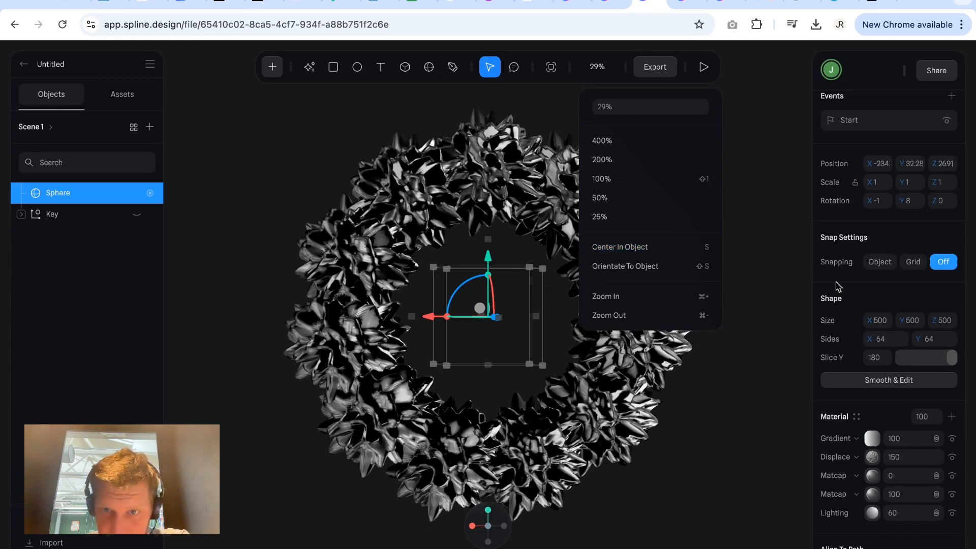
left_click(772, 292)
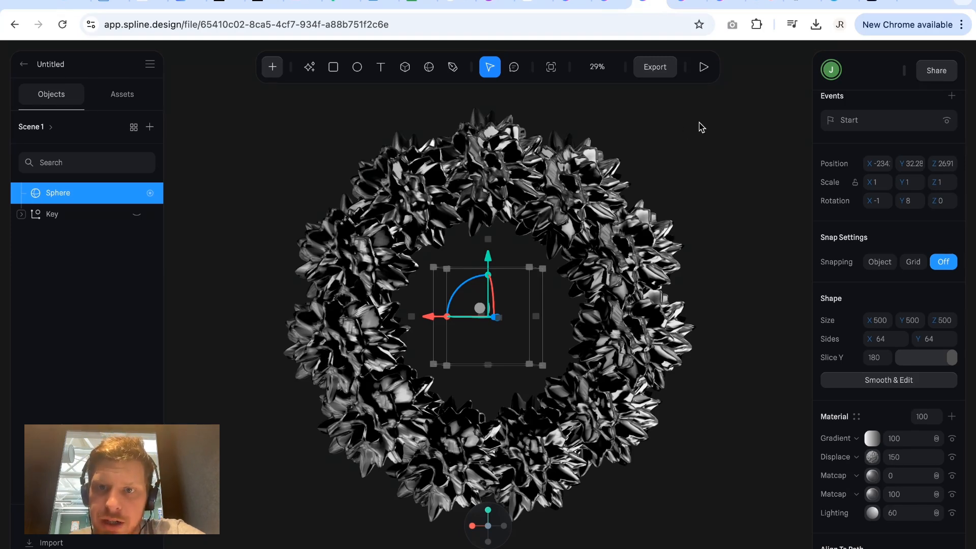
Review the Public URL export's overview and play settings and close the export options.
left_click(656, 69)
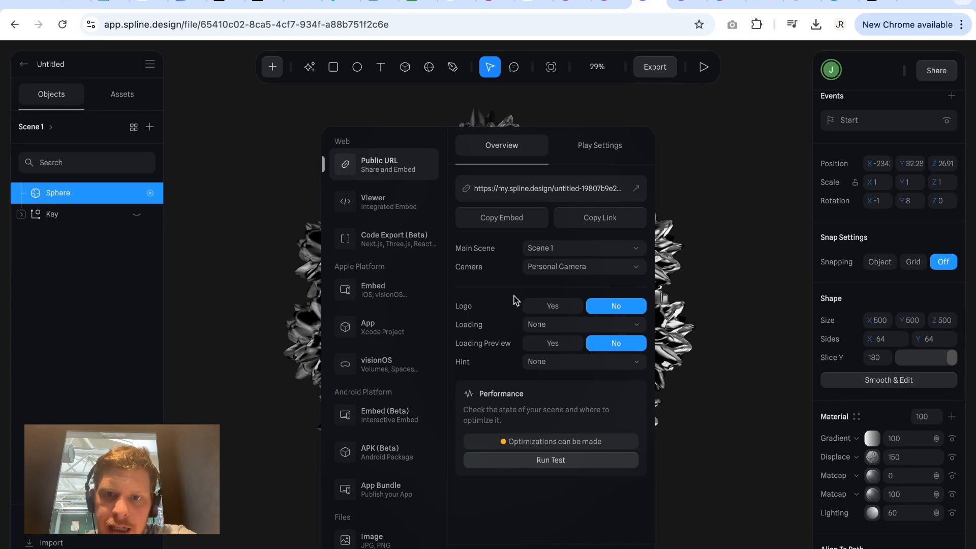
left_click(600, 149)
left_click(534, 146)
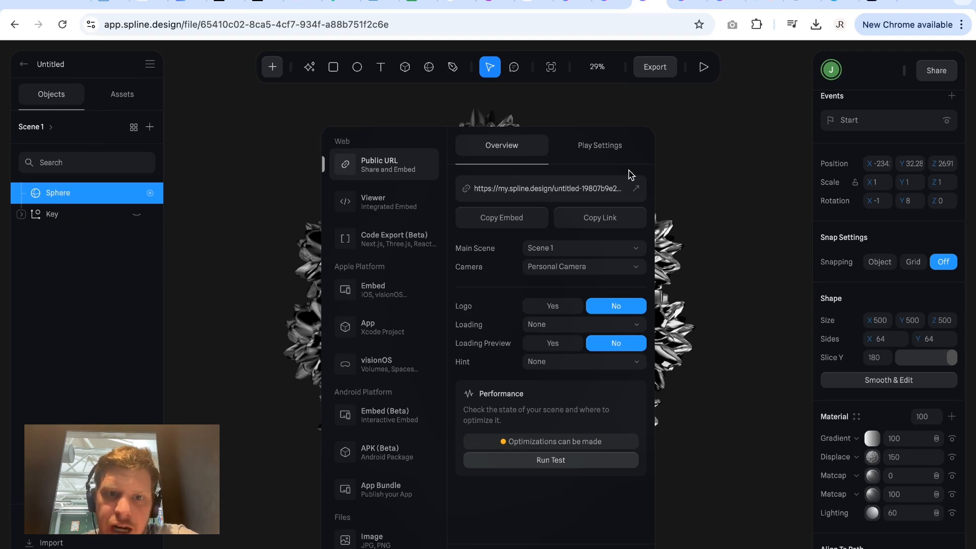
left_click(689, 161)
left_click(651, 73)
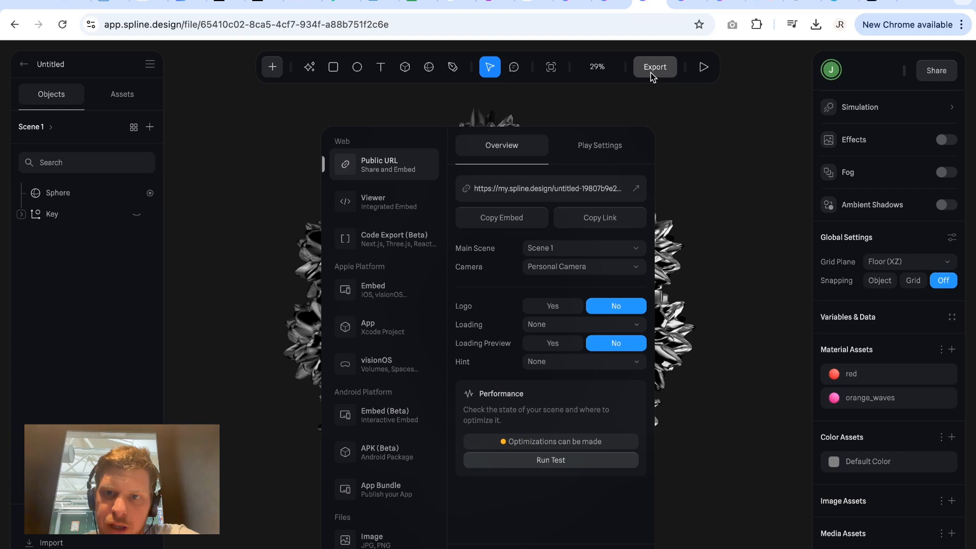
left_click(677, 128)
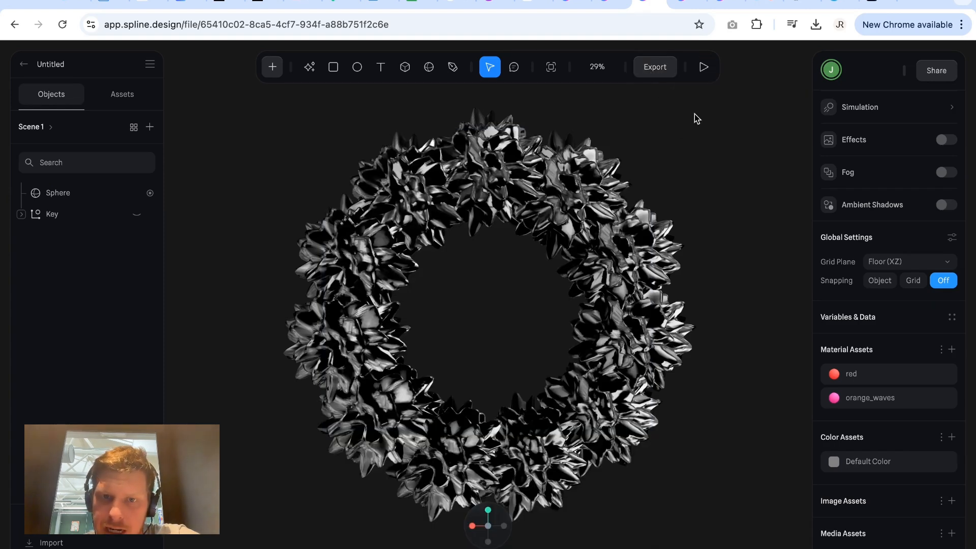
Open the file's sharing options to view the link access and invitation settings.
left_click(939, 73)
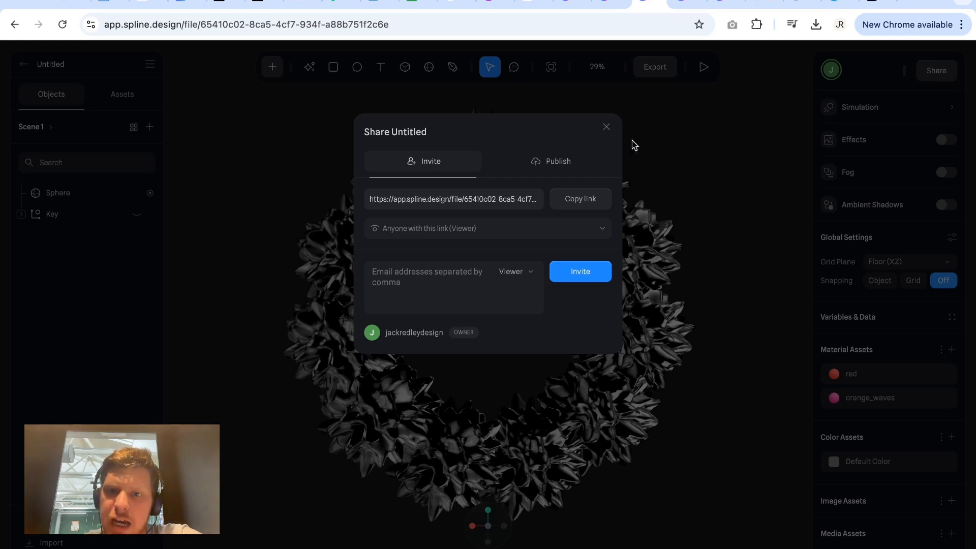
left_click(608, 128)
left_click(927, 80)
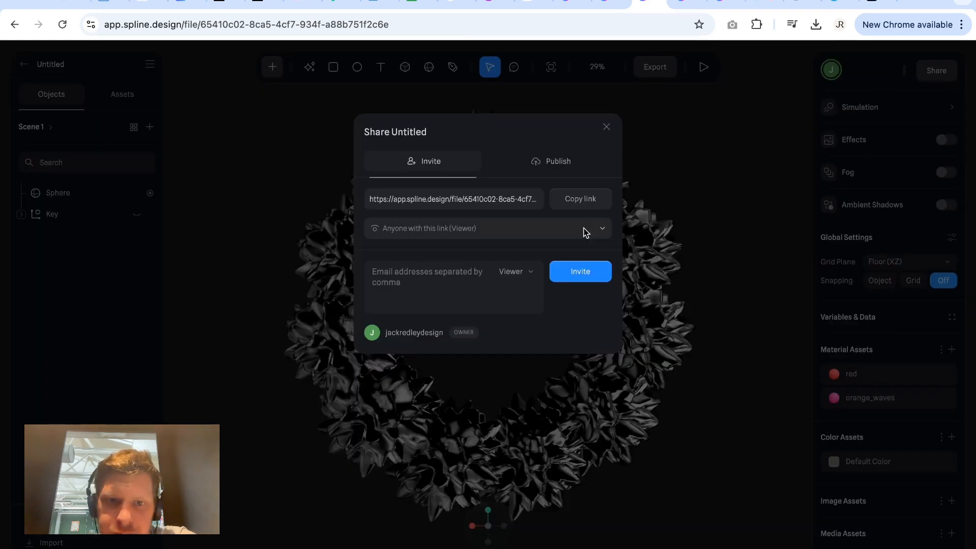
Review the share link's access levels and the option to publish the project publicly, and close the sharing dialog.
left_click(526, 233)
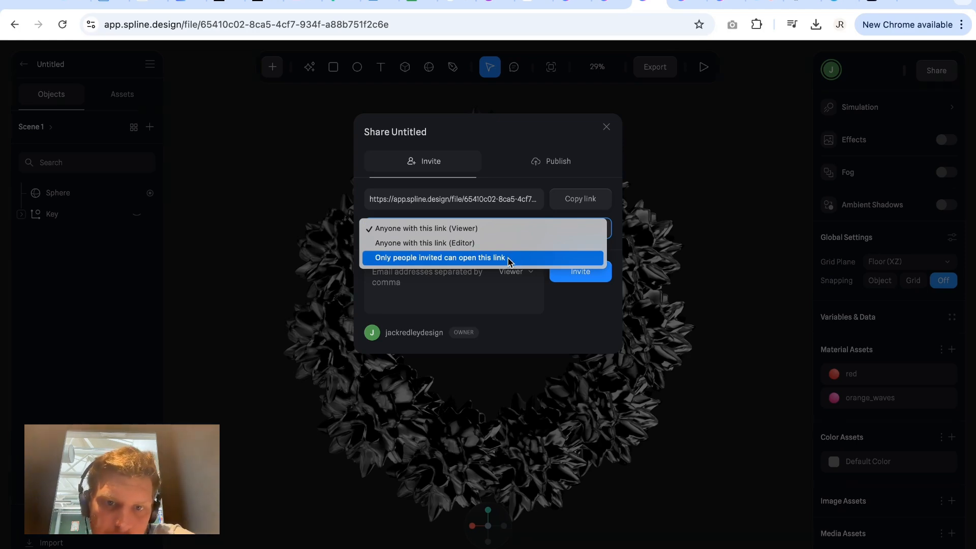
left_click(525, 139)
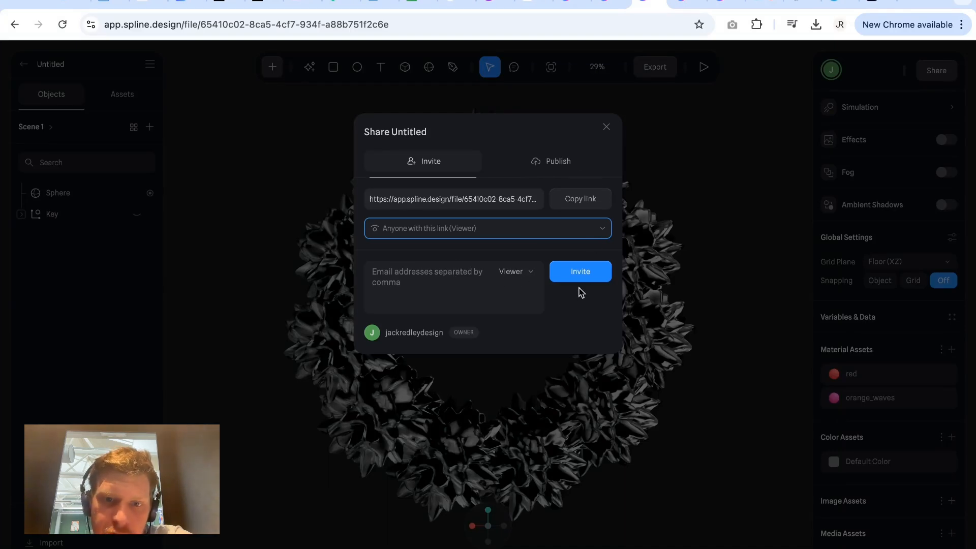
left_click(573, 162)
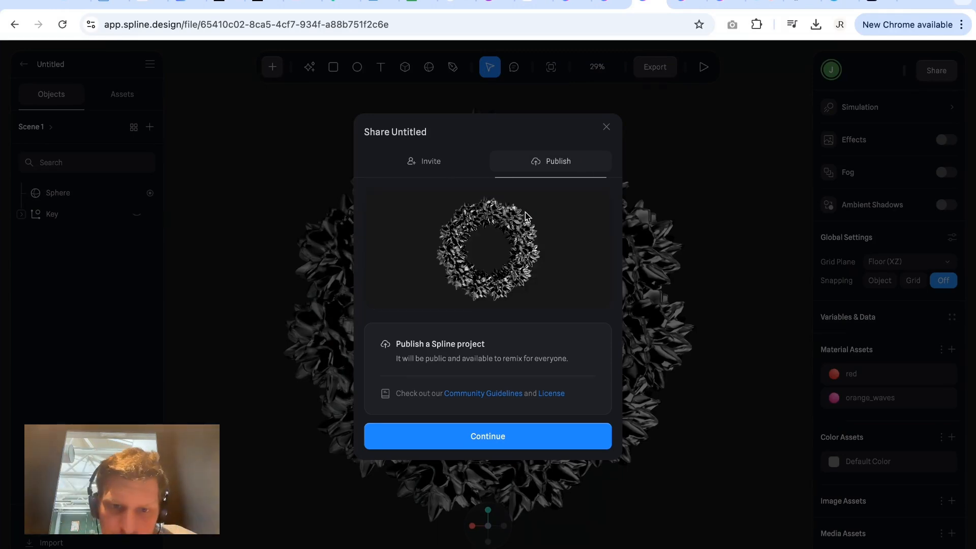
left_click(606, 127)
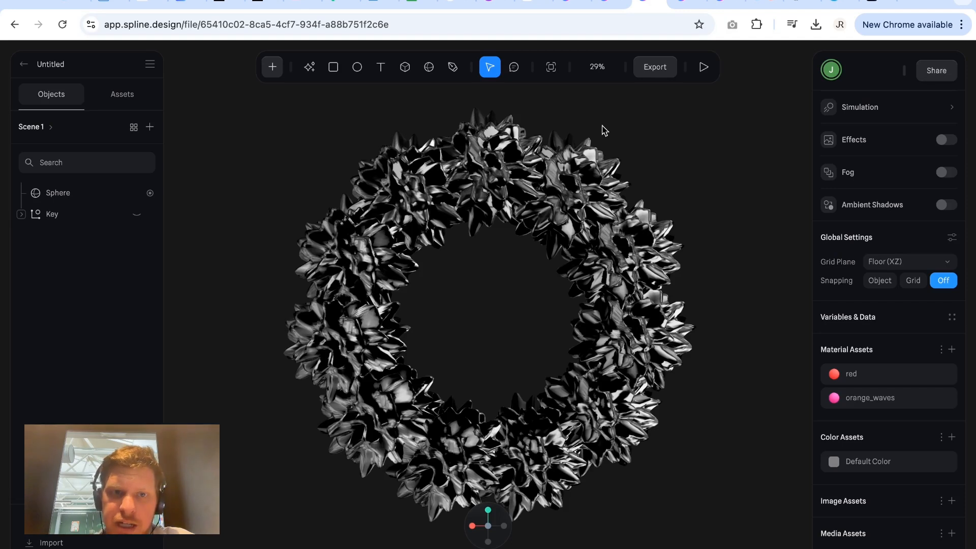
Return to the home dashboard and reopen the Untitled ring file.
left_click(23, 65)
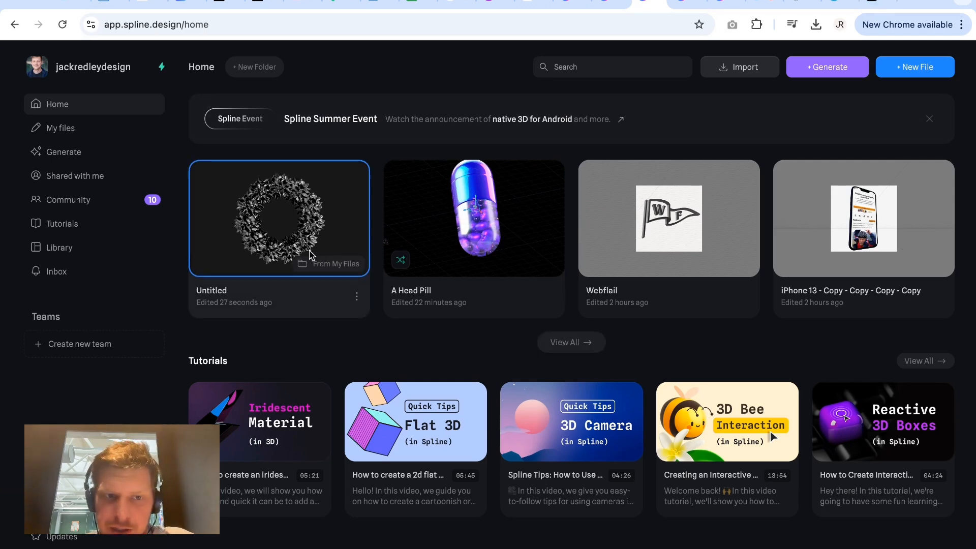
left_click(311, 251)
left_click(311, 251)
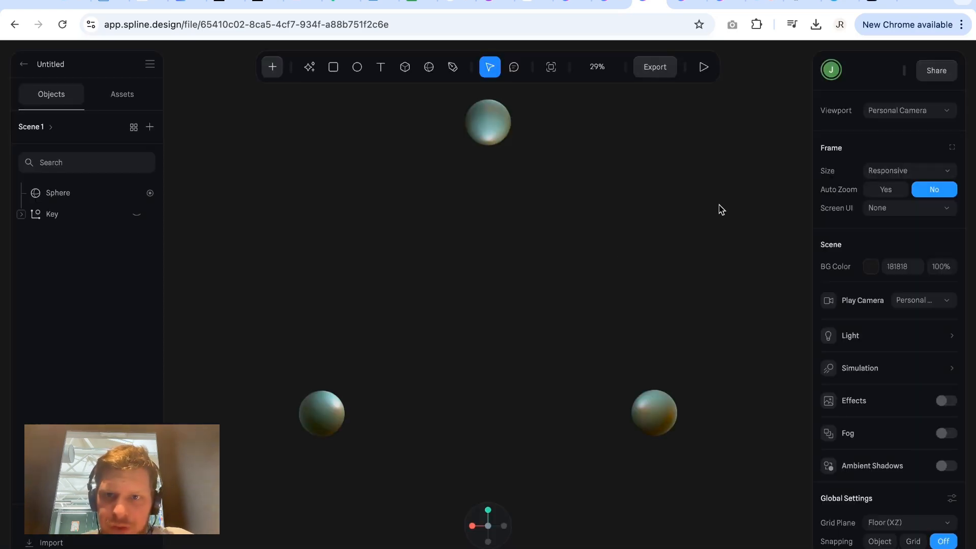
Check the sphere in the reopened scene and reload the file's page.
left_click(155, 198)
left_click(110, 193)
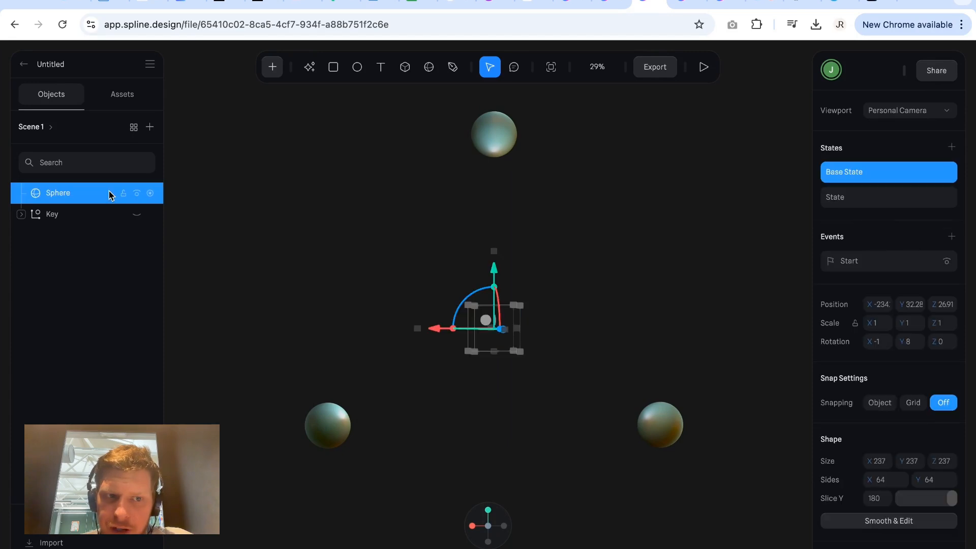
left_click(659, 350)
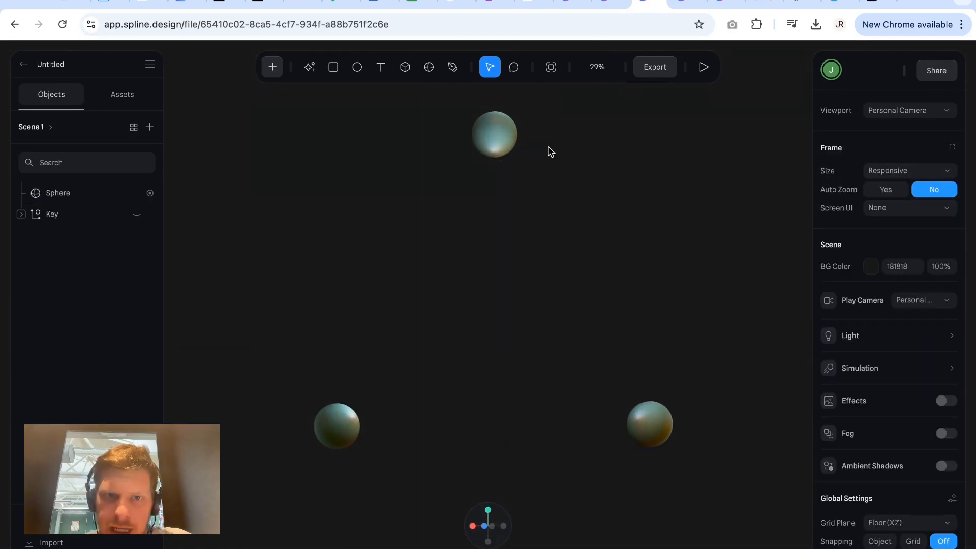
left_click(503, 144)
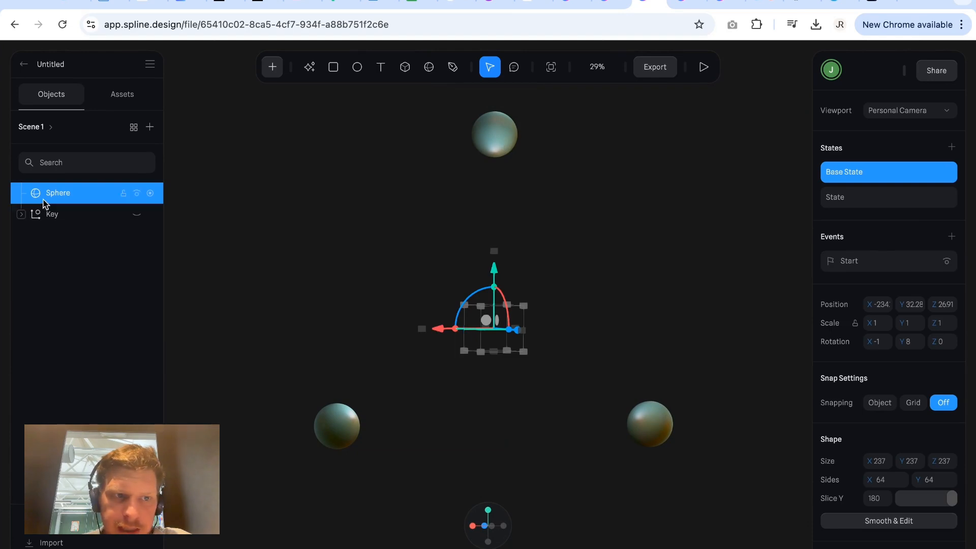
left_click(452, 24)
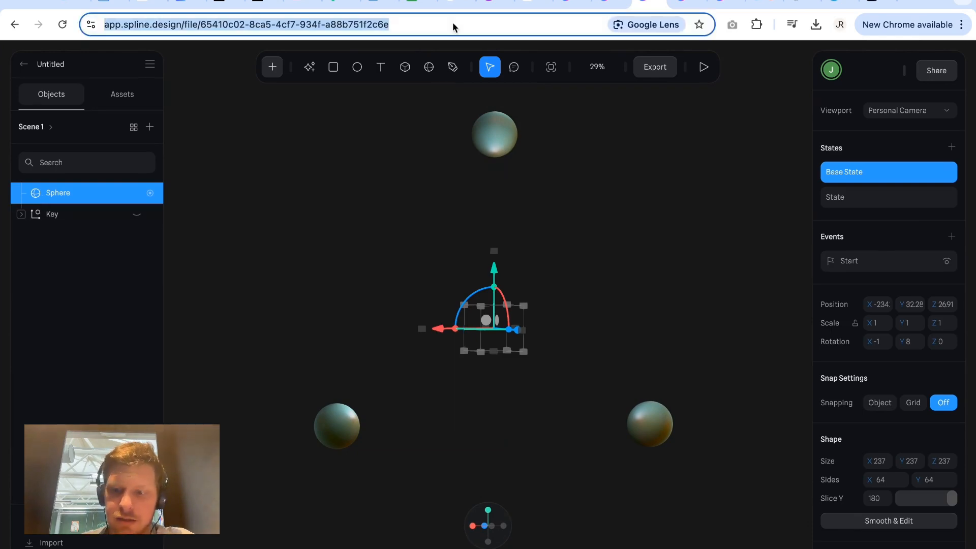
key("Return")
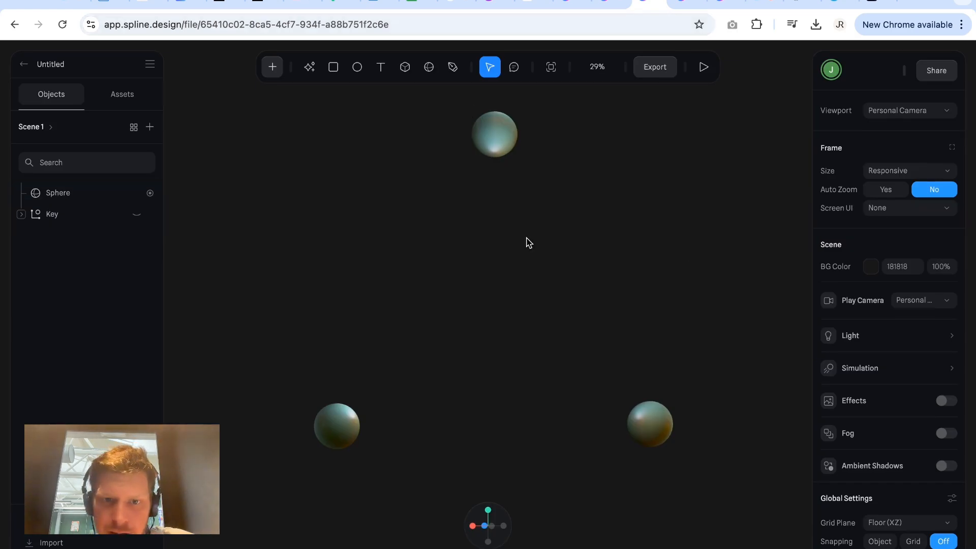
Select the cloned sphere and compare its Base State with its second state.
left_click(497, 322)
left_click(892, 197)
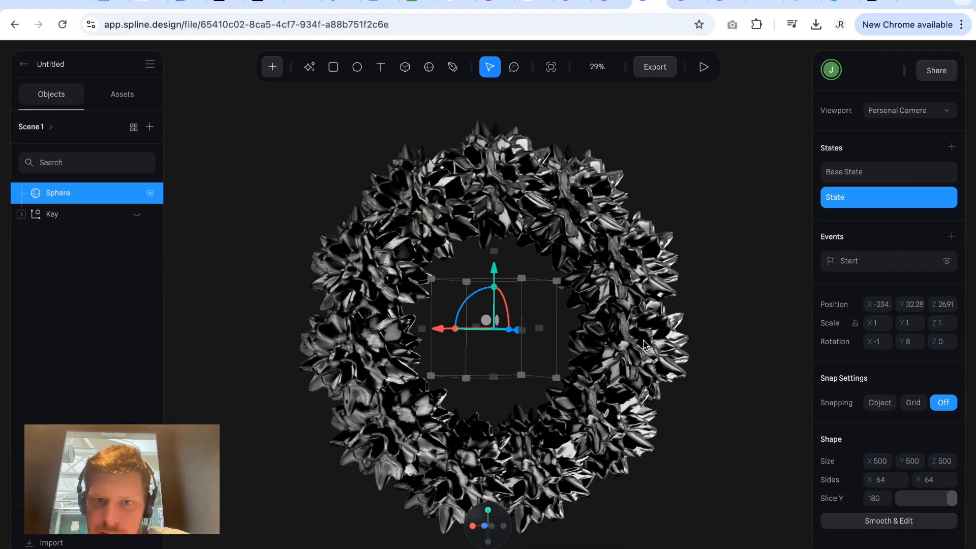
left_click(734, 401)
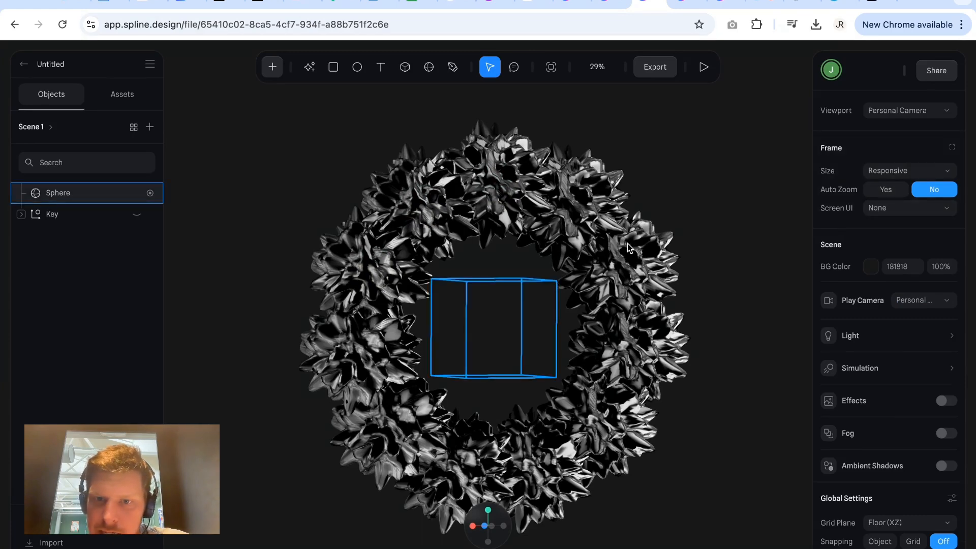
left_click(541, 299)
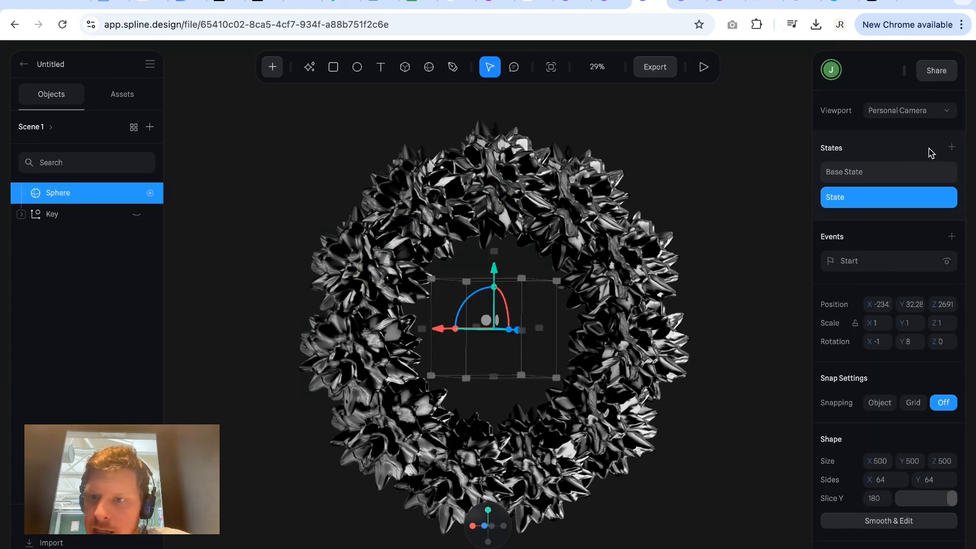
left_click(871, 172)
left_click(863, 198)
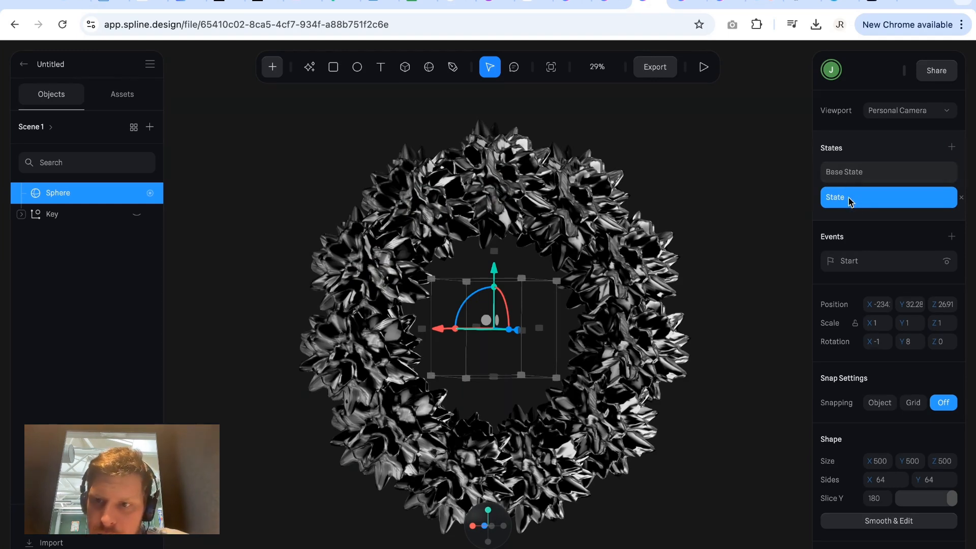
Push the second state's changes to the sphere's Base State.
right_click(850, 201)
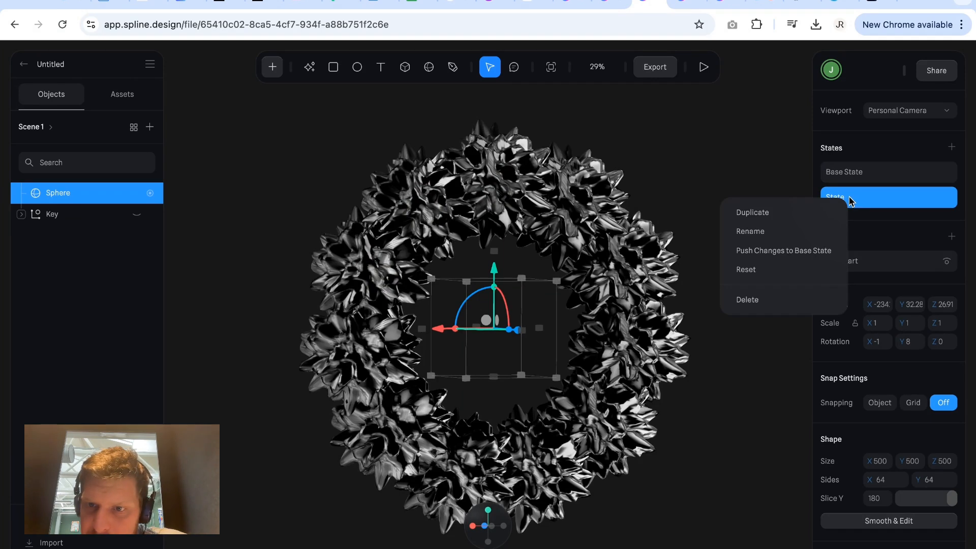
left_click(816, 250)
left_click(854, 176)
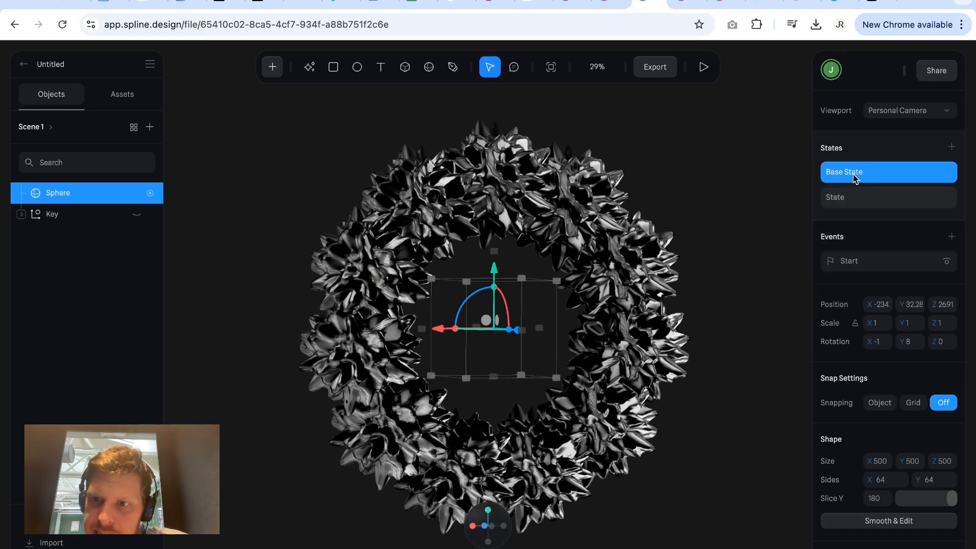
Compare the sphere's two states again and delete the additional state.
left_click(855, 199)
left_click(863, 181)
left_click(867, 202)
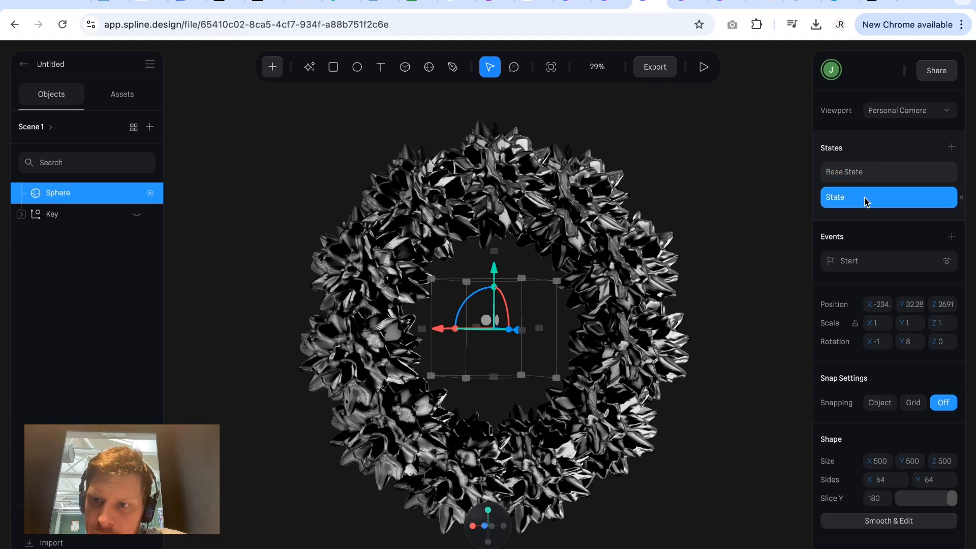
left_click(961, 197)
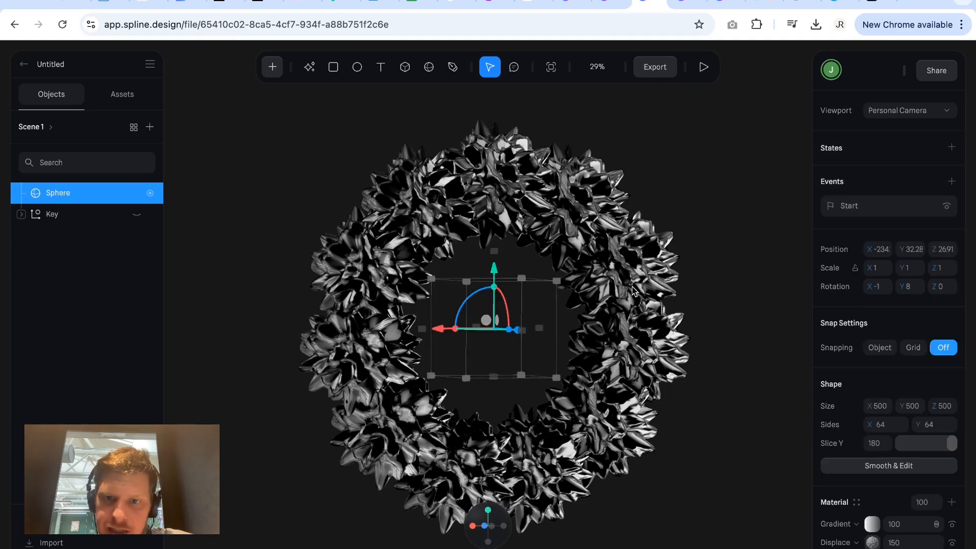
Center the view on the cloned sphere and deselect it.
left_click(600, 68)
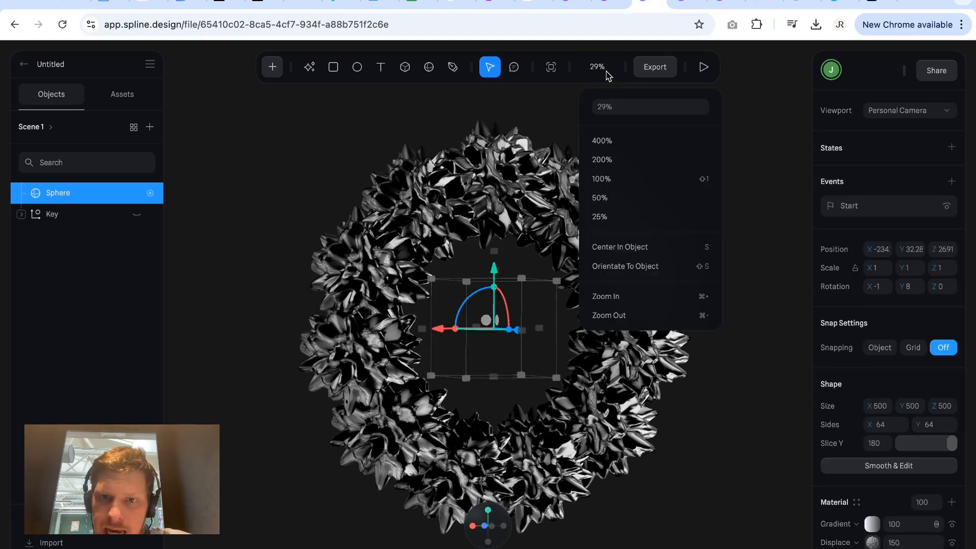
left_click(613, 244)
left_click(679, 338)
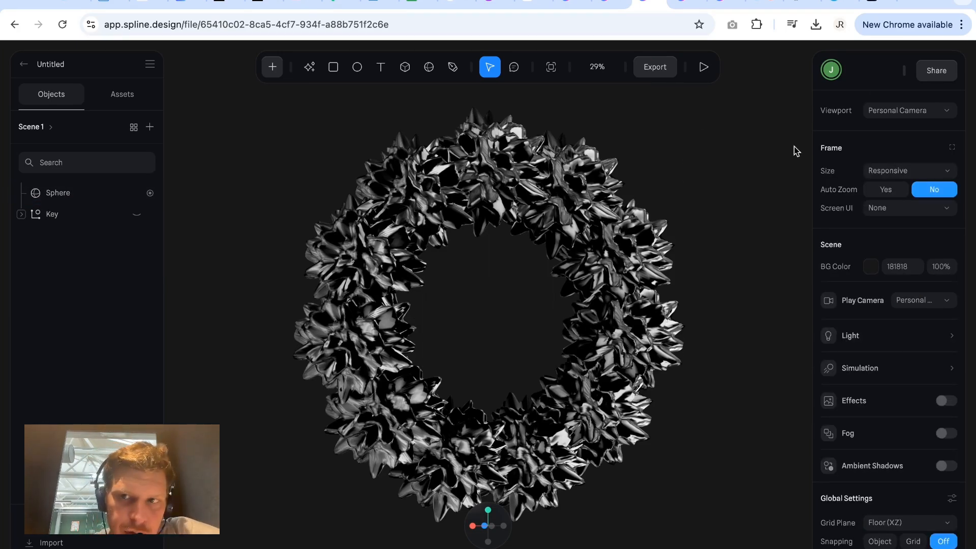
Review the Public URL export's play settings and preview the ring scene in play mode.
left_click(657, 67)
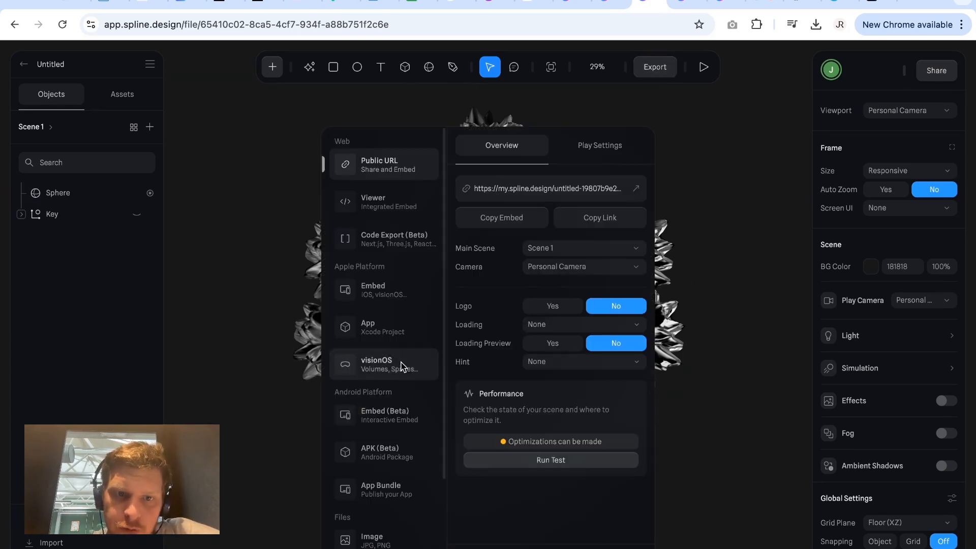
left_click(582, 148)
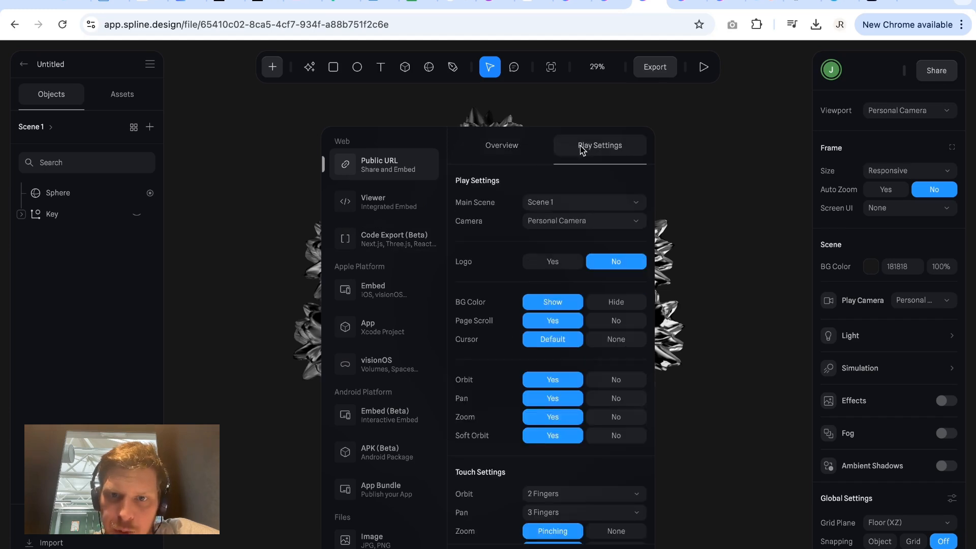
left_click(531, 148)
left_click(584, 148)
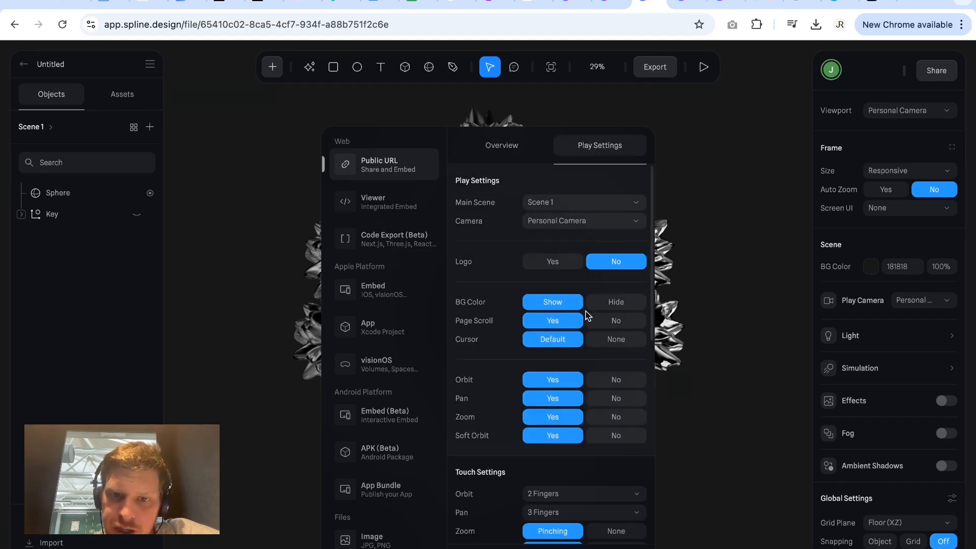
scroll(585, 311, "down", 1)
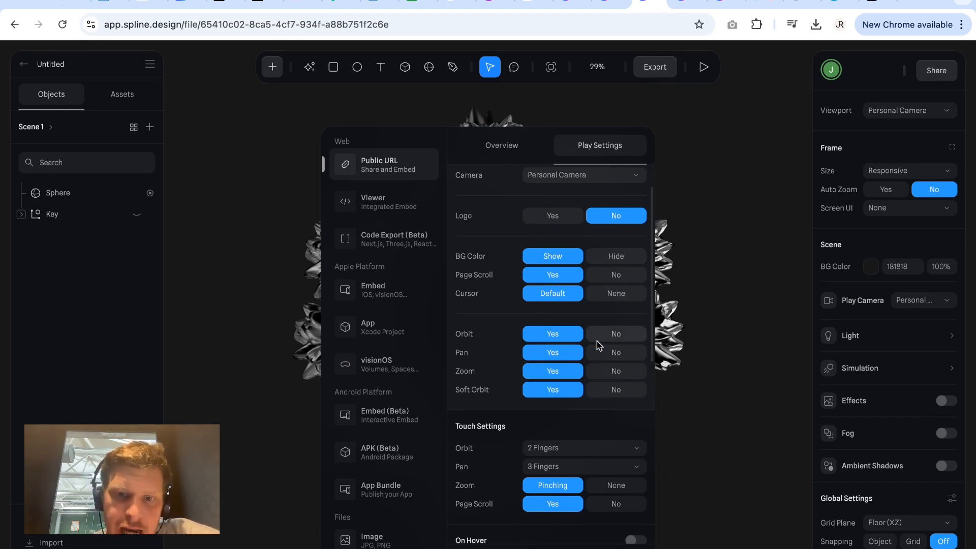
scroll(596, 340, "down", 1)
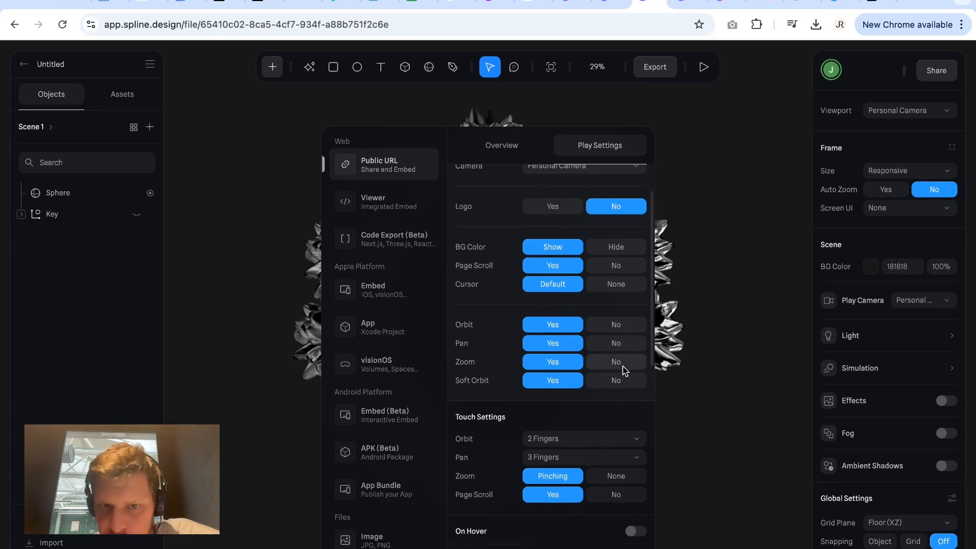
left_click(711, 325)
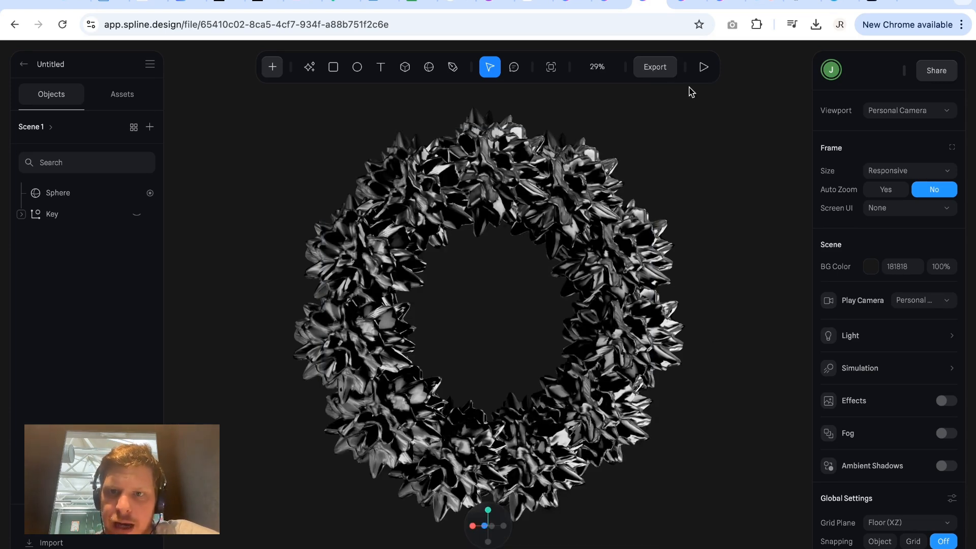
left_click(703, 67)
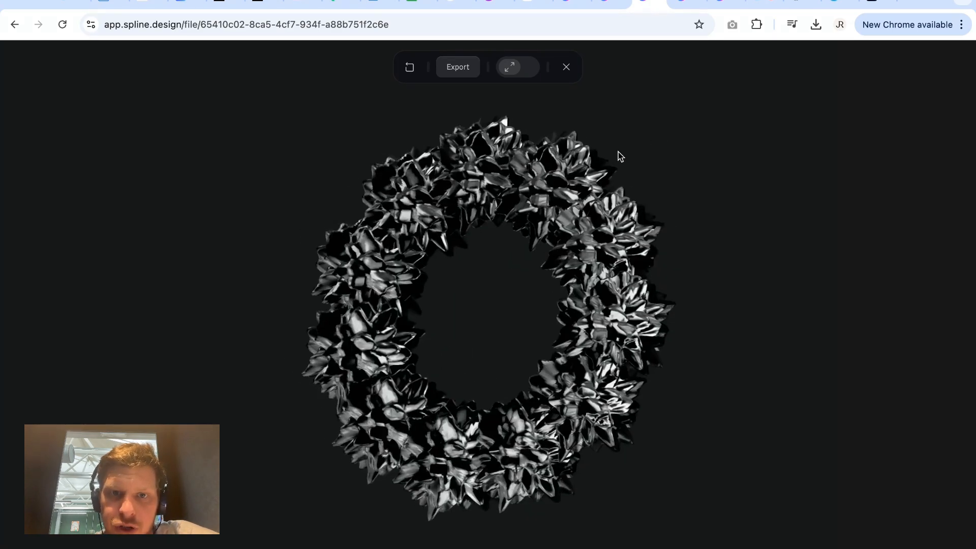
left_click(566, 67)
Set Orbit, Pan, Zoom and Soft Orbit to No in the Public URL export's play settings.
left_click(654, 67)
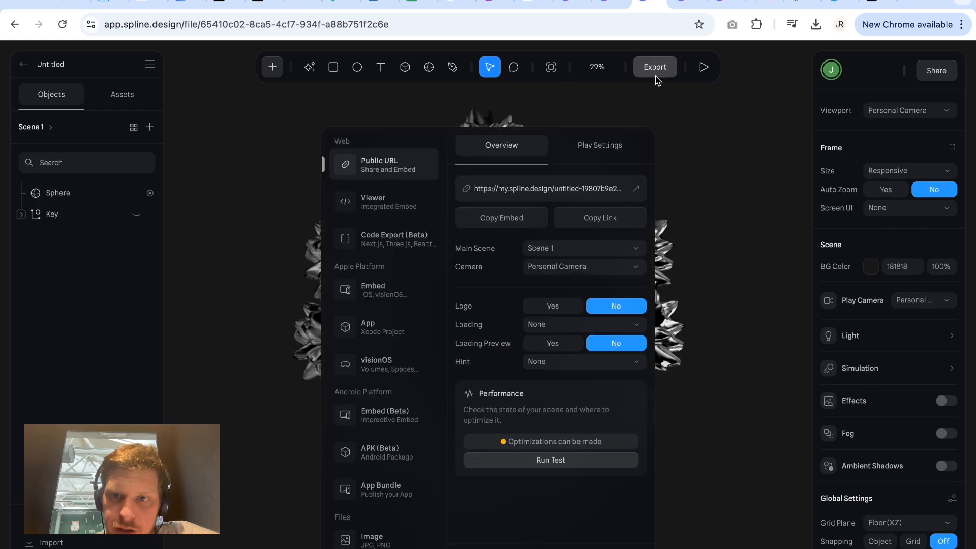
left_click(604, 149)
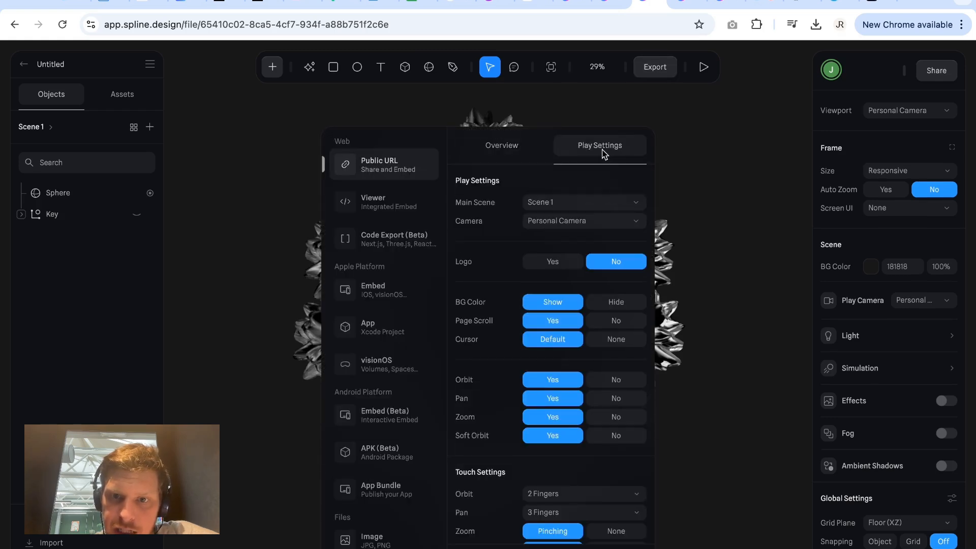
left_click(618, 381)
left_click(617, 399)
left_click(616, 417)
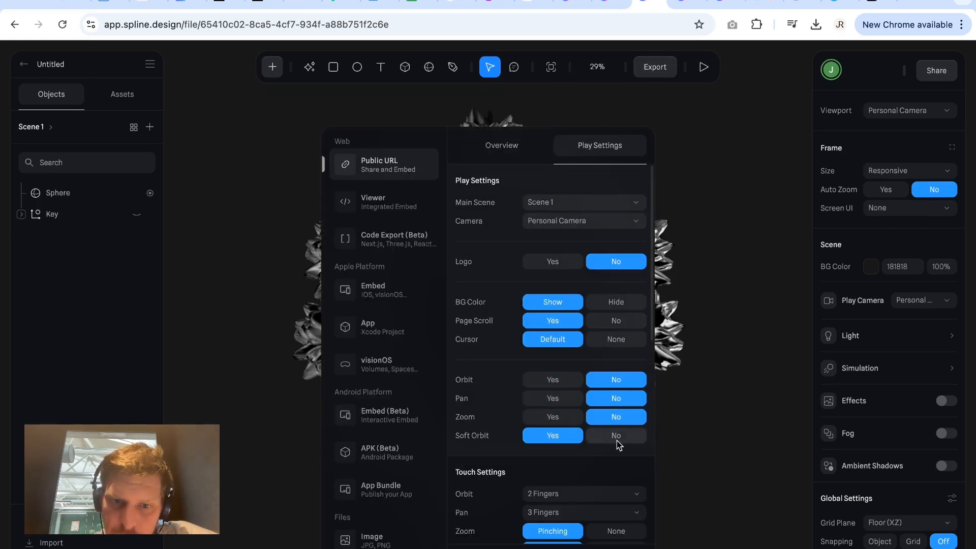
left_click(616, 435)
Disable Orbit and Pan in the export's touch settings and set touch Zoom to None.
scroll(617, 447, "down", 5)
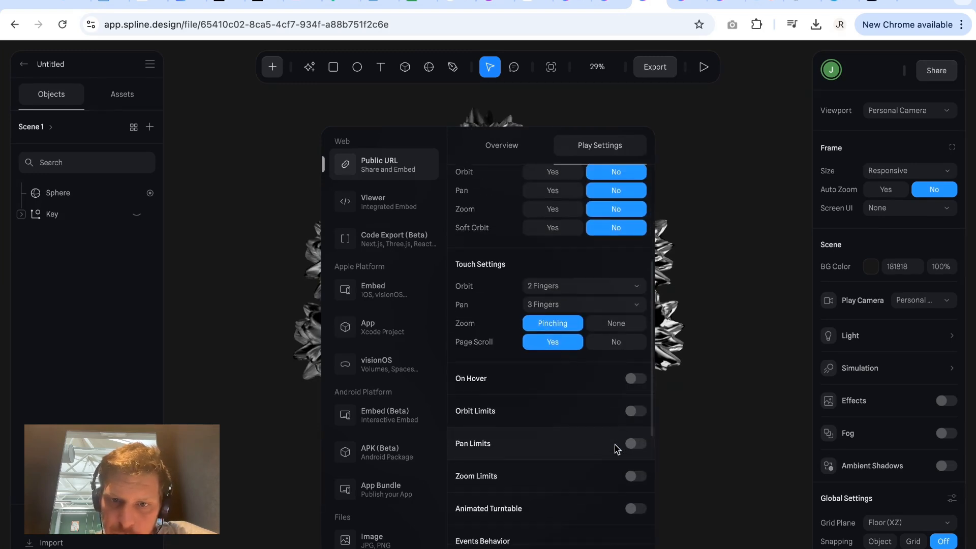
left_click(577, 284)
left_click(566, 325)
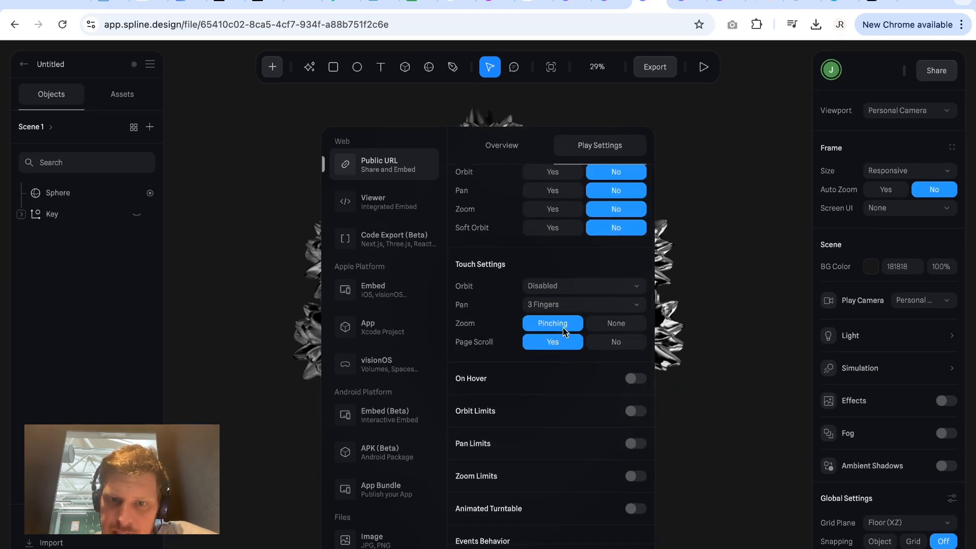
left_click(573, 307)
left_click(572, 324)
left_click(612, 327)
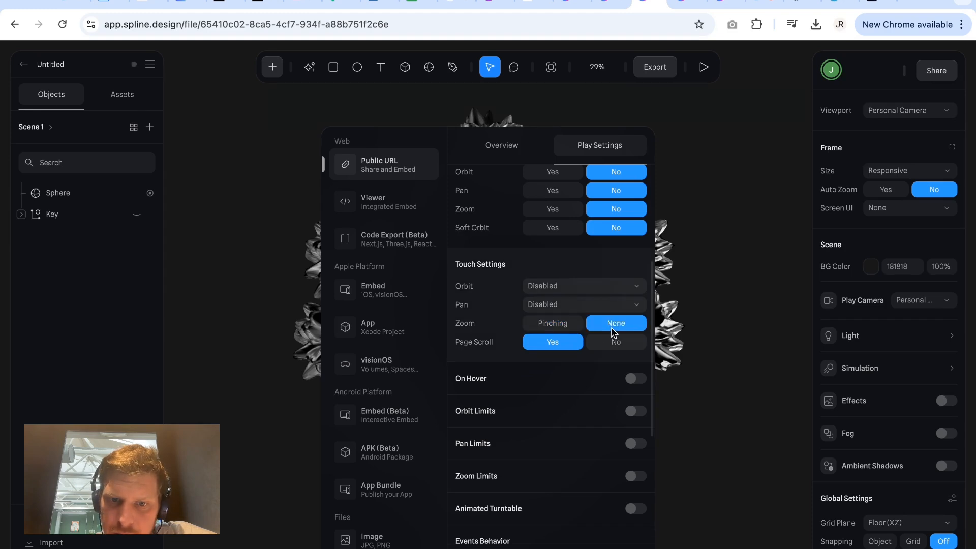
scroll(630, 336, "down", 2)
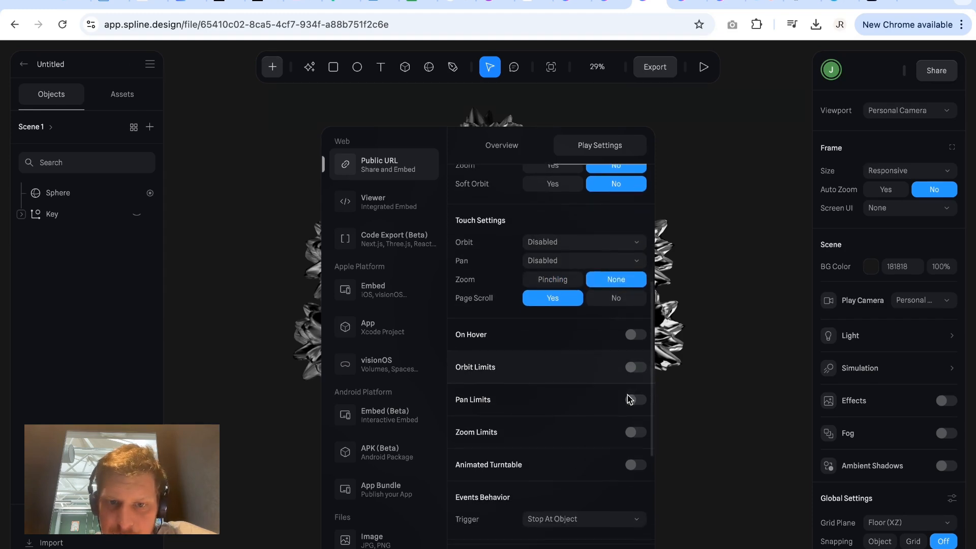
Enable On Hover in the Public URL export's play settings and preview the ring's response in play mode.
scroll(629, 361, "down", 1)
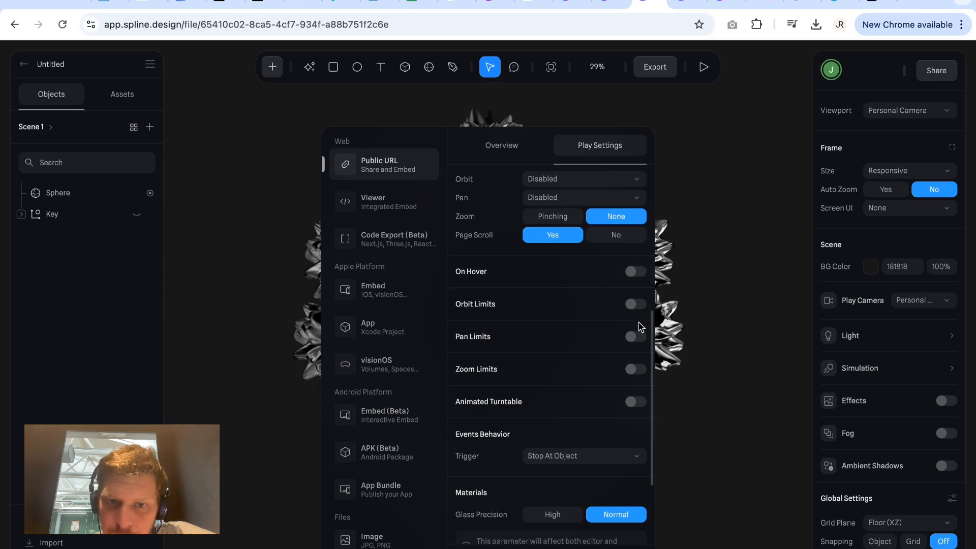
left_click(637, 274)
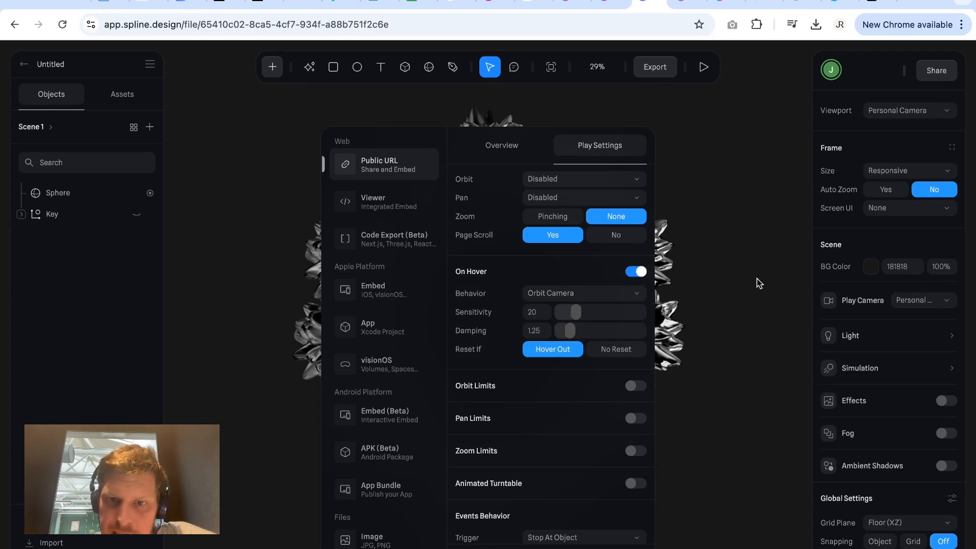
left_click(724, 310)
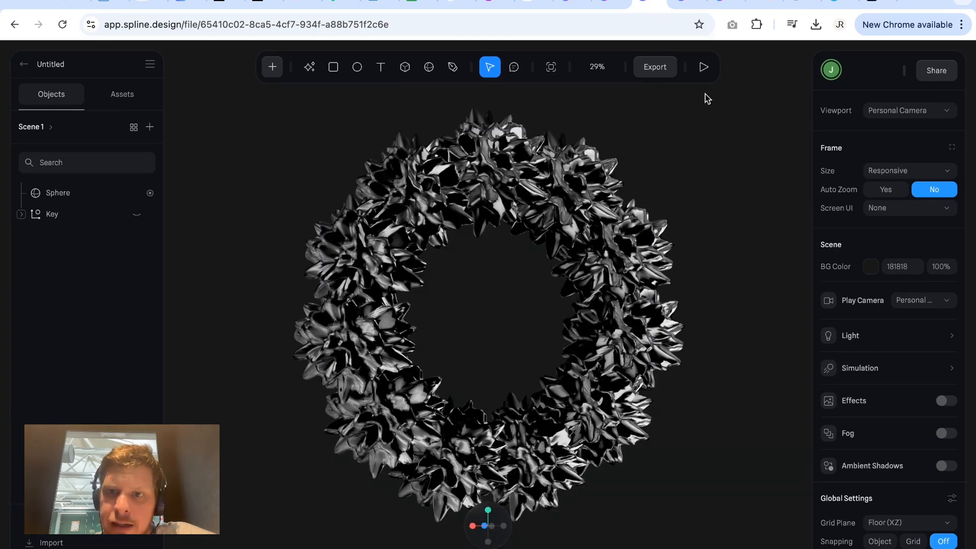
left_click(703, 66)
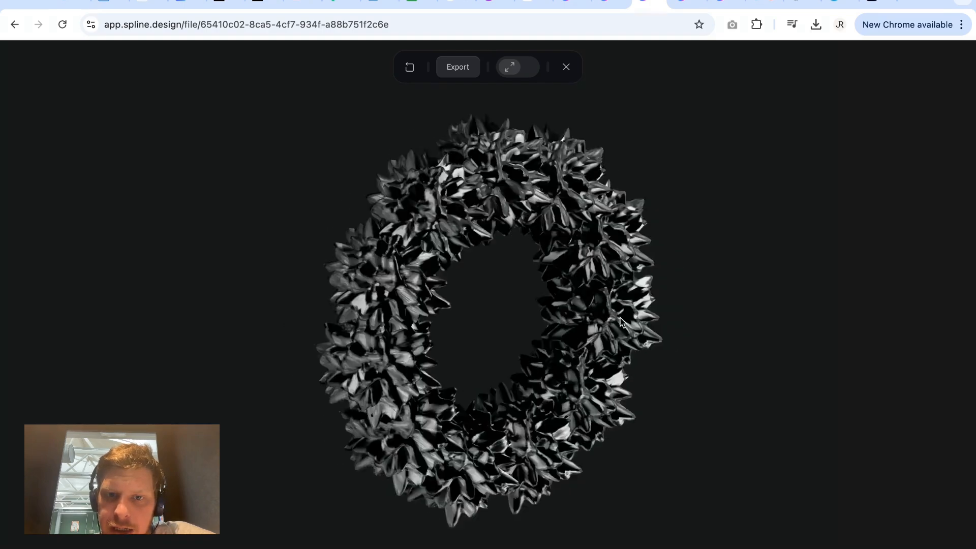
left_click(567, 67)
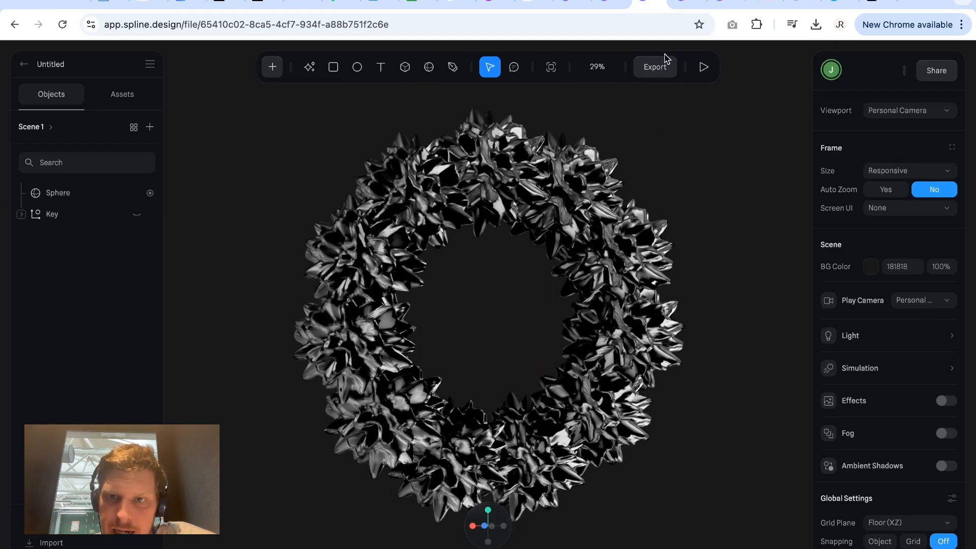
Set the On Hover sensitivity to 10 and damping to 5 in the play settings, and preview the ring in play mode.
left_click(660, 68)
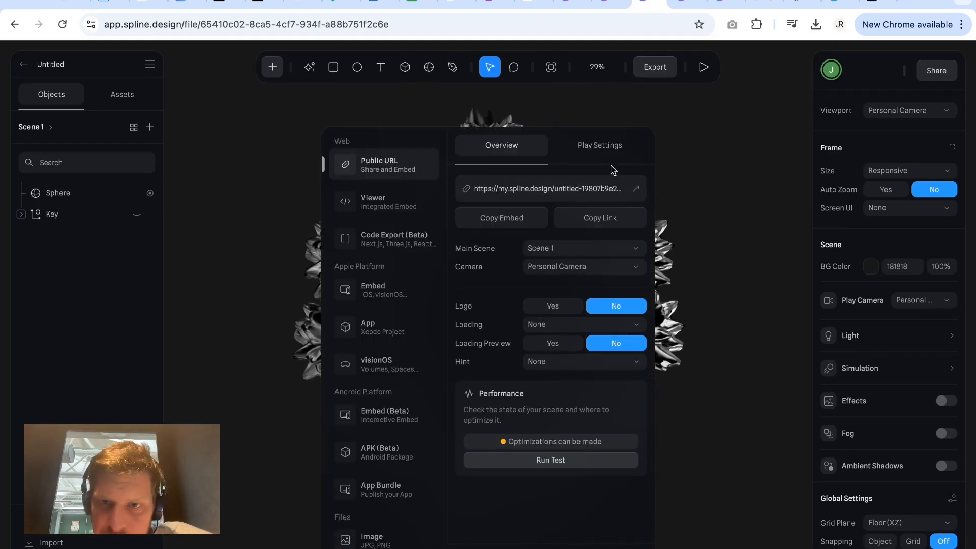
left_click(605, 149)
scroll(582, 492, "down", 10)
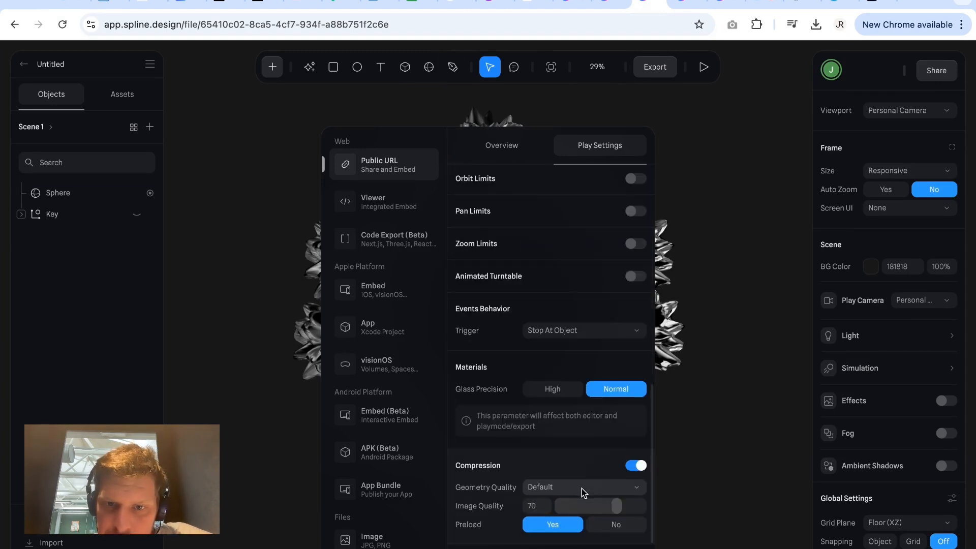
scroll(581, 407, "up", 2)
scroll(579, 332, "down", 3)
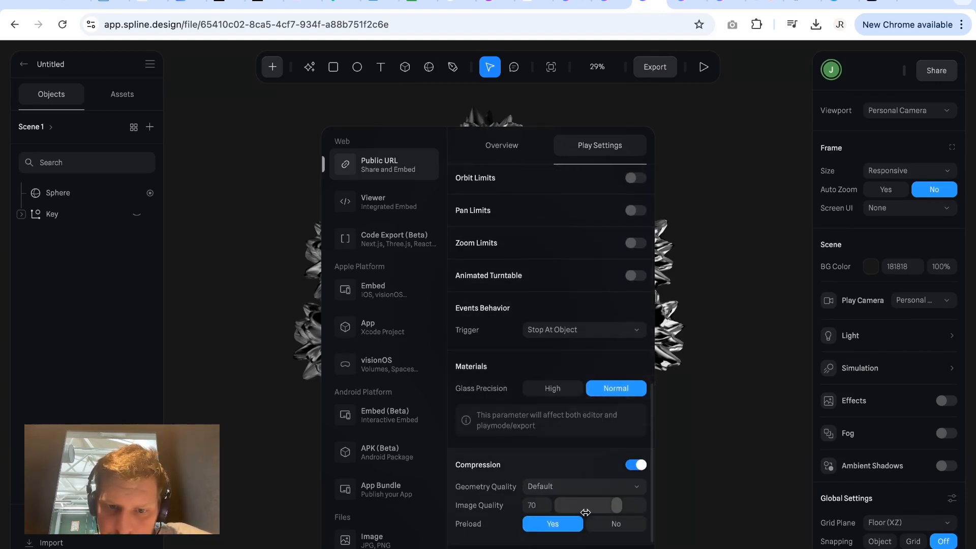
scroll(585, 460, "up", 3)
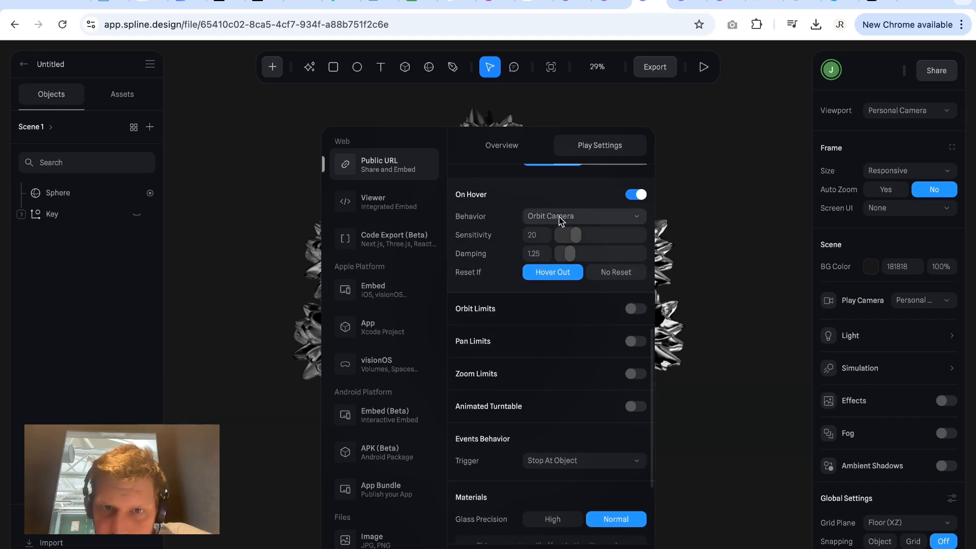
left_click_drag(574, 234, 570, 234)
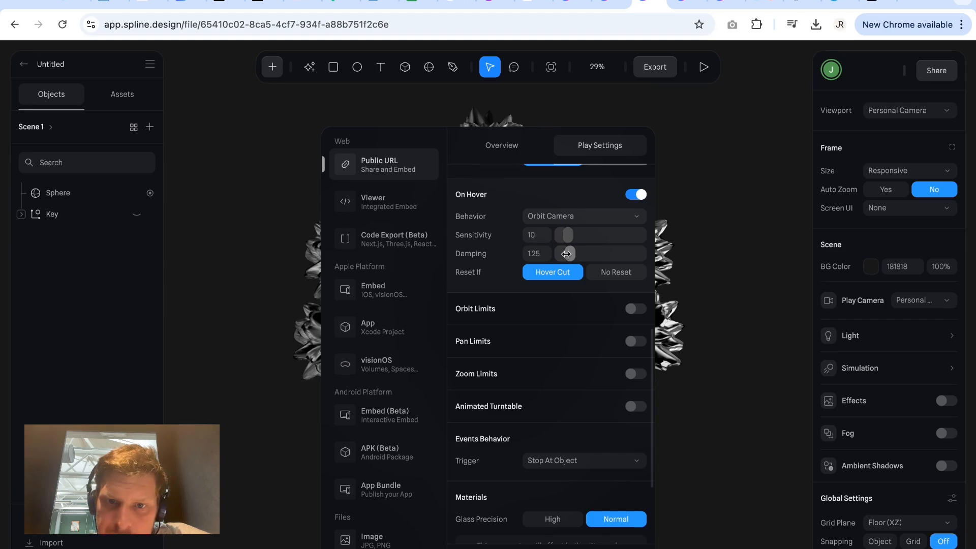
left_click_drag(565, 254, 579, 255)
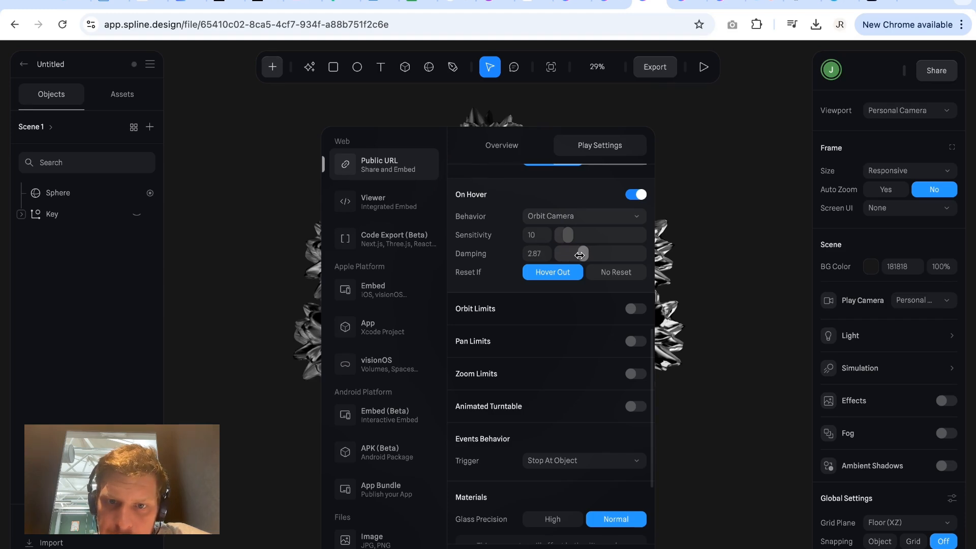
left_click(535, 254)
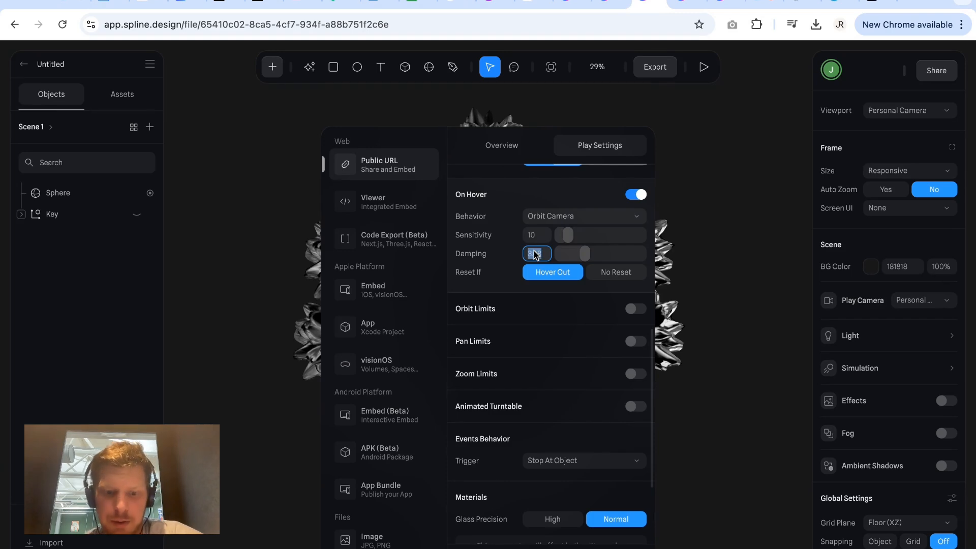
type("5")
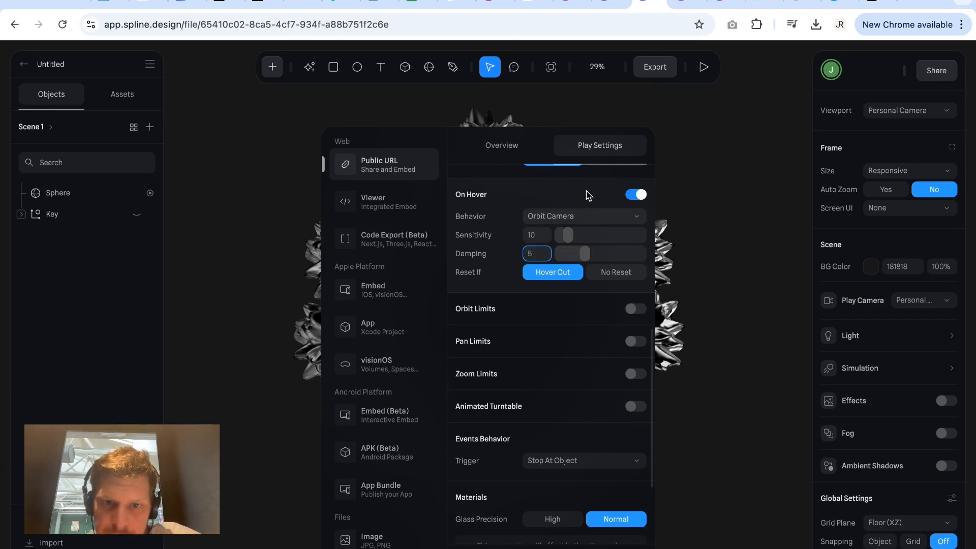
key("Return")
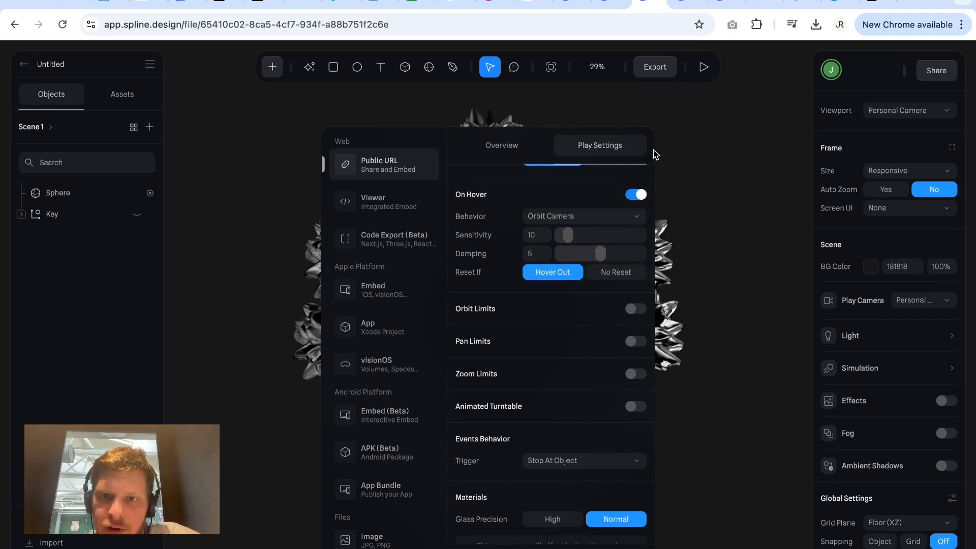
left_click(703, 67)
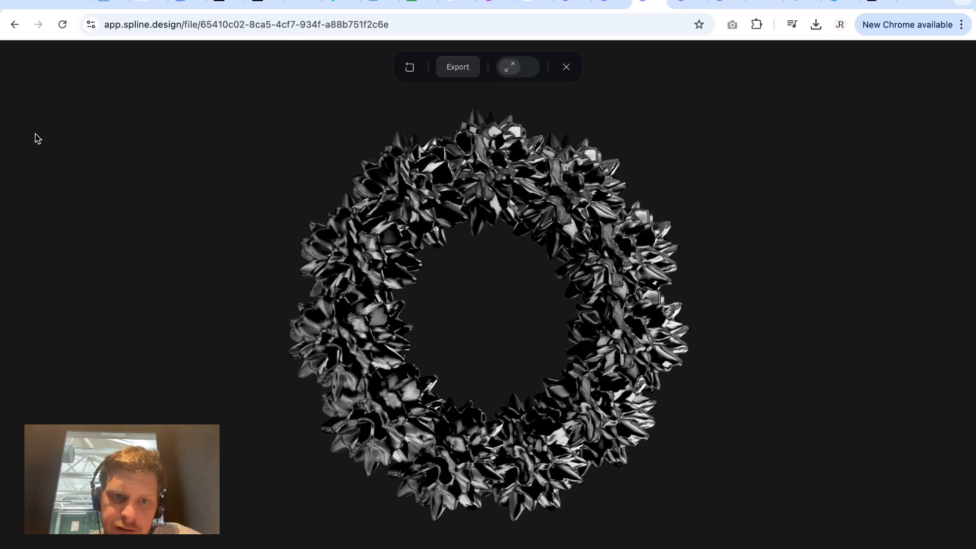
left_click(565, 69)
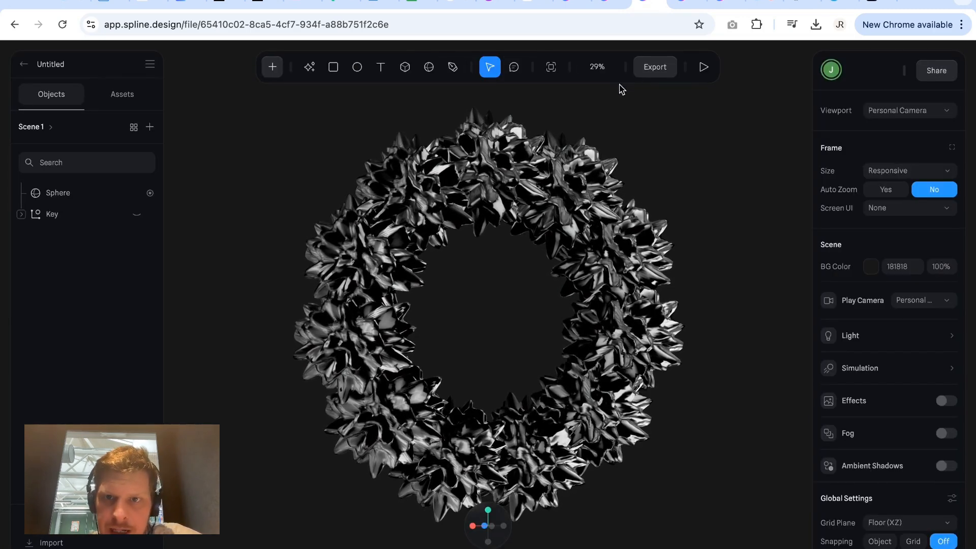
Turn off On Hover in the Public URL export's play settings and check the remaining settings.
left_click(653, 68)
left_click(605, 148)
scroll(609, 379, "down", 5)
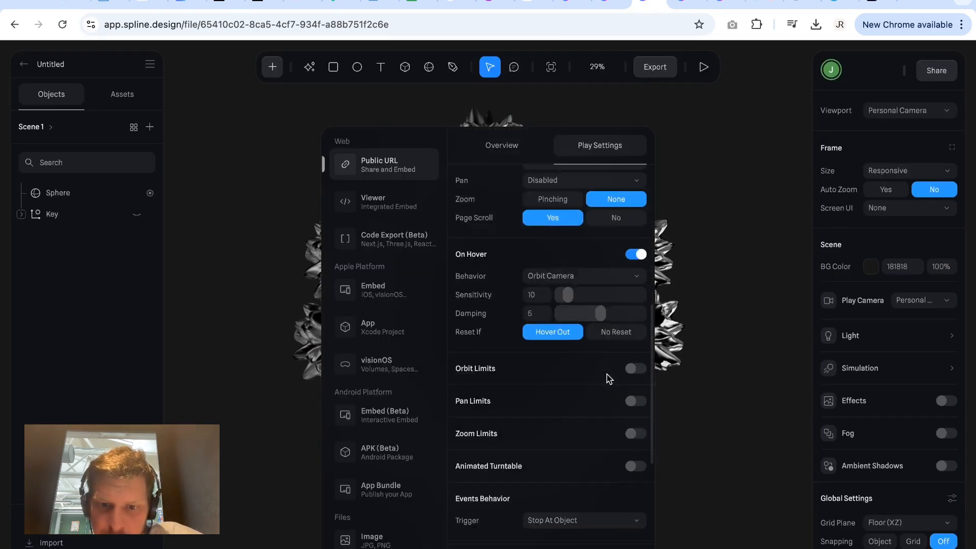
scroll(608, 378, "down", 2)
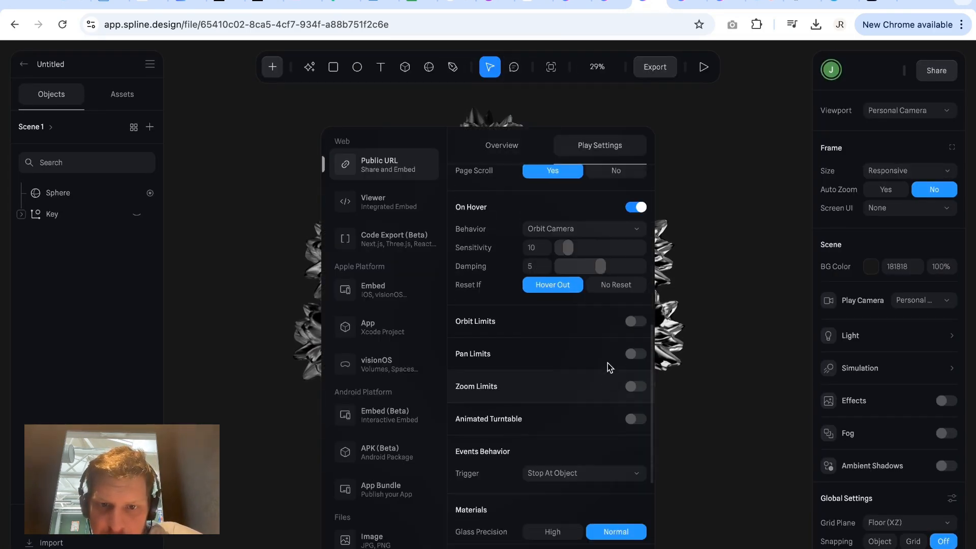
left_click(641, 208)
scroll(589, 391, "down", 2)
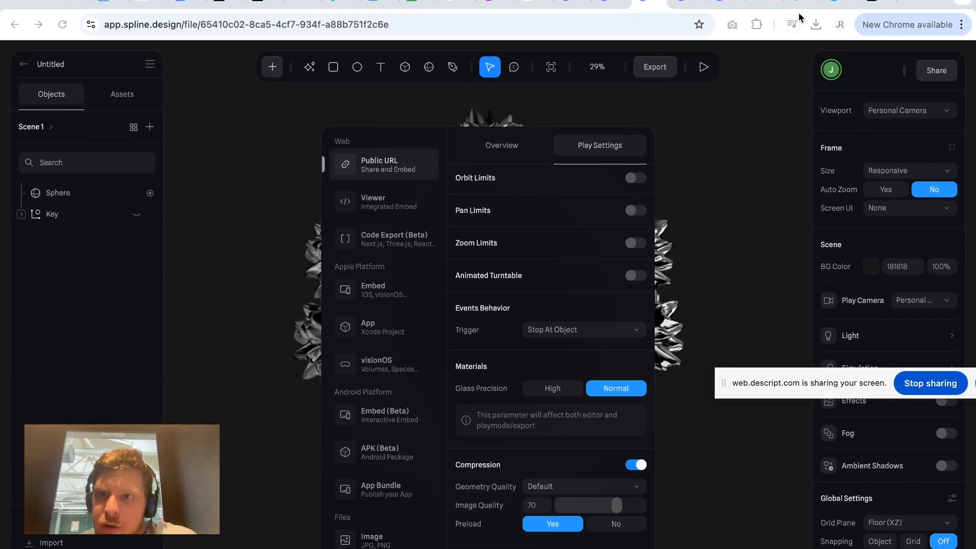
Switch to the published my.spline.design page and reload it to view the exported scene.
left_click(717, 5)
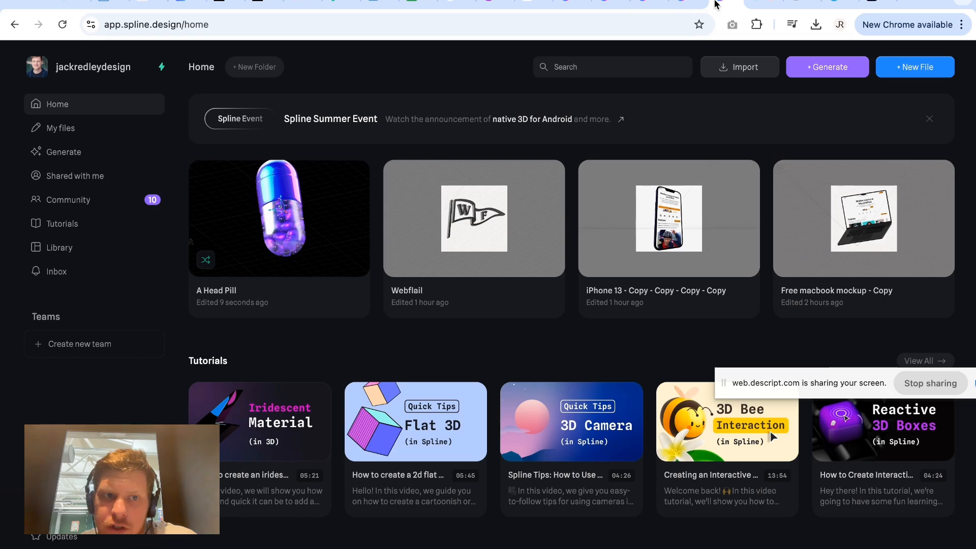
left_click(685, 6)
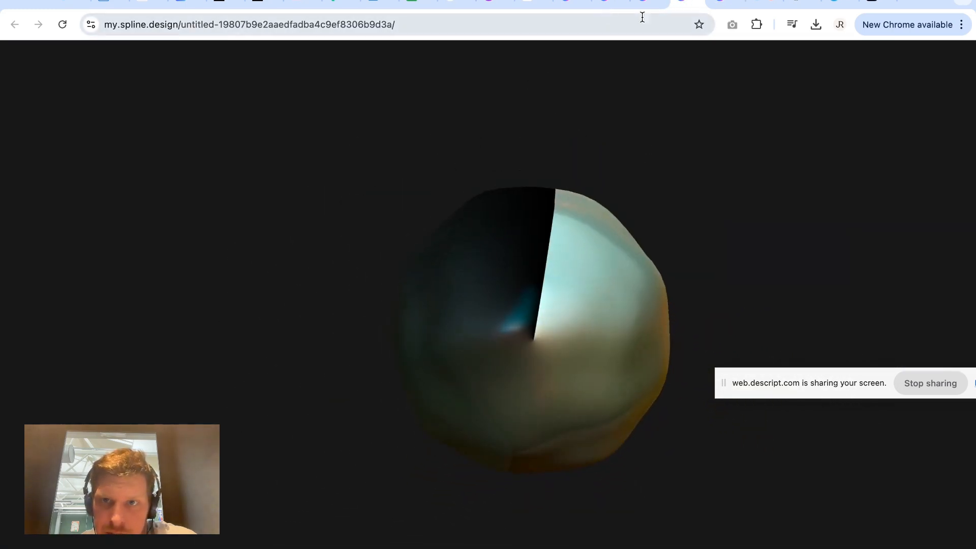
left_click(653, 6)
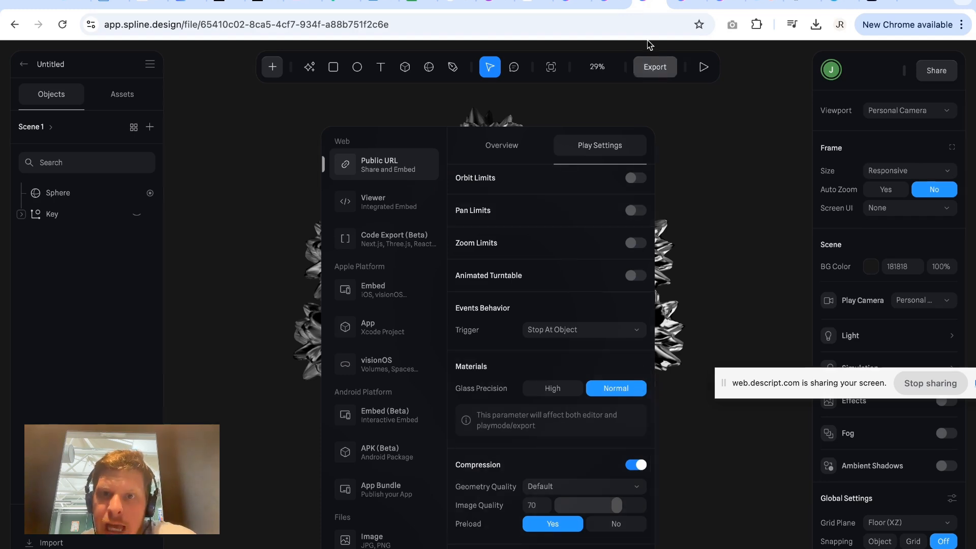
left_click(681, 6)
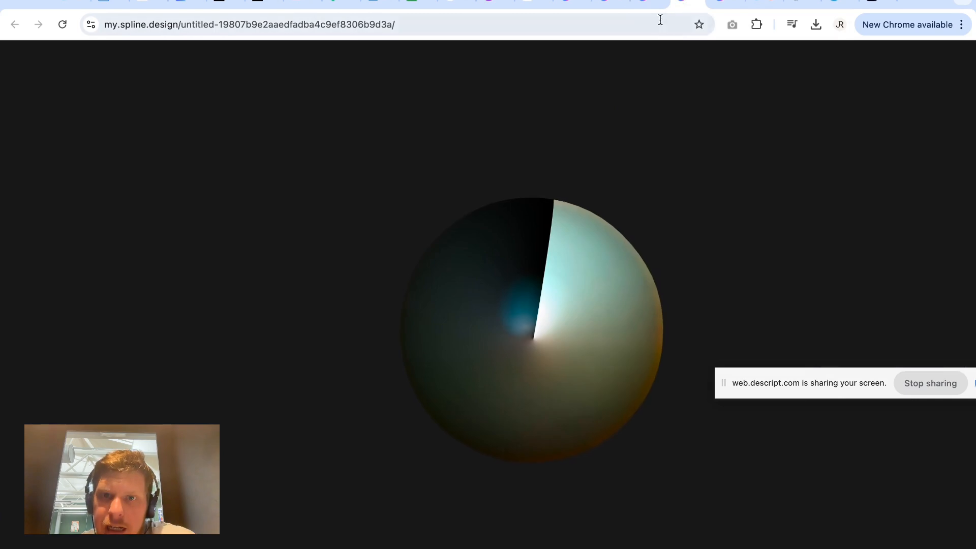
left_click(655, 29)
key("Return")
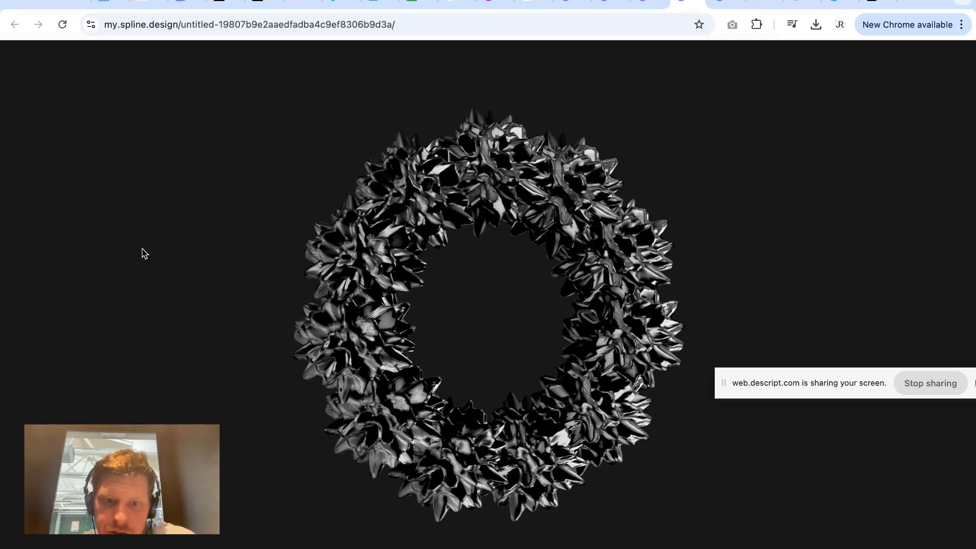
Return to the scene's export overview, run the performance test and review the size, loading score and scene metrics.
left_click(643, 5)
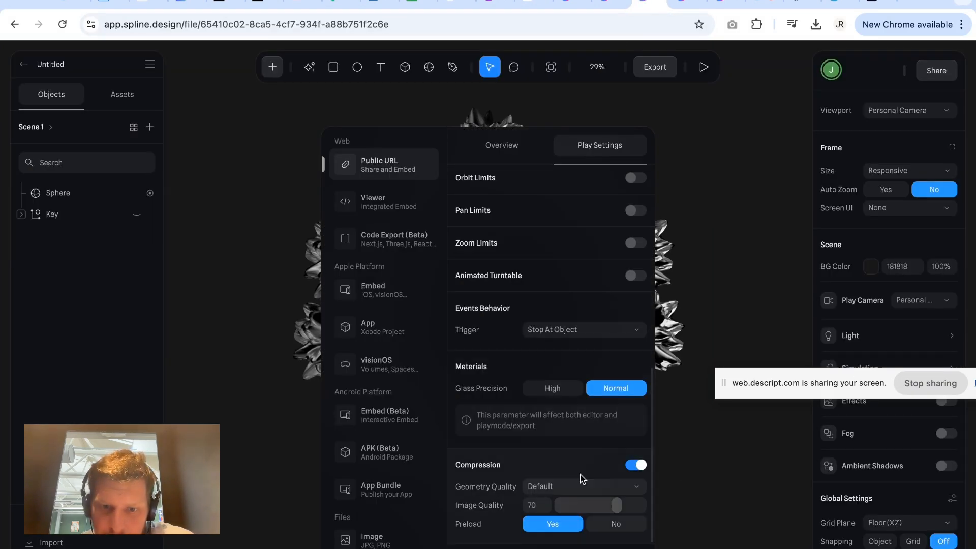
left_click(513, 155)
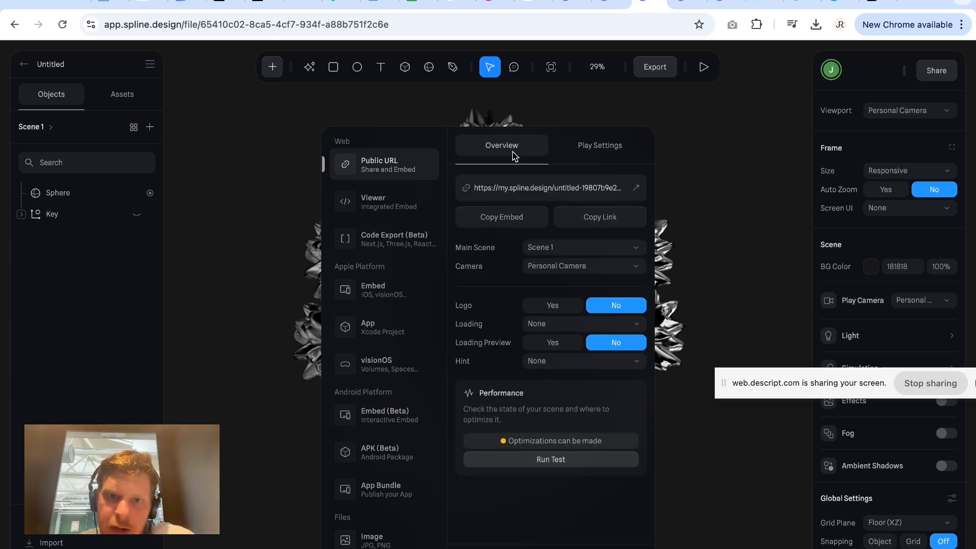
left_click(552, 460)
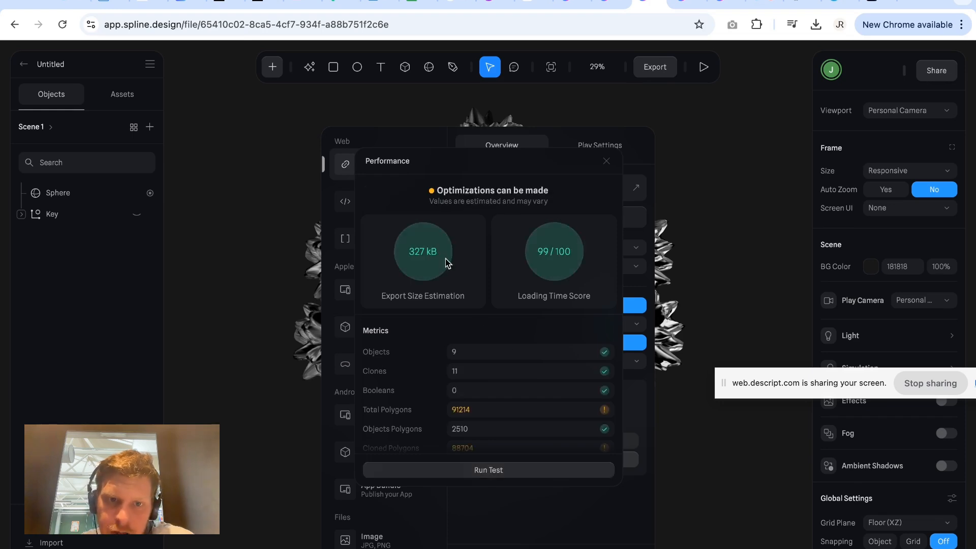
scroll(501, 432, "down", 3)
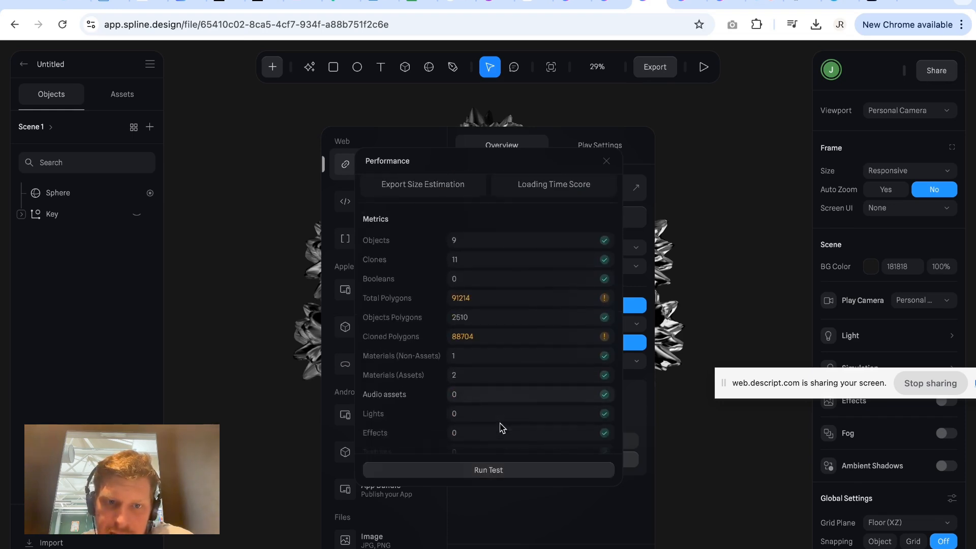
scroll(500, 428, "up", 3)
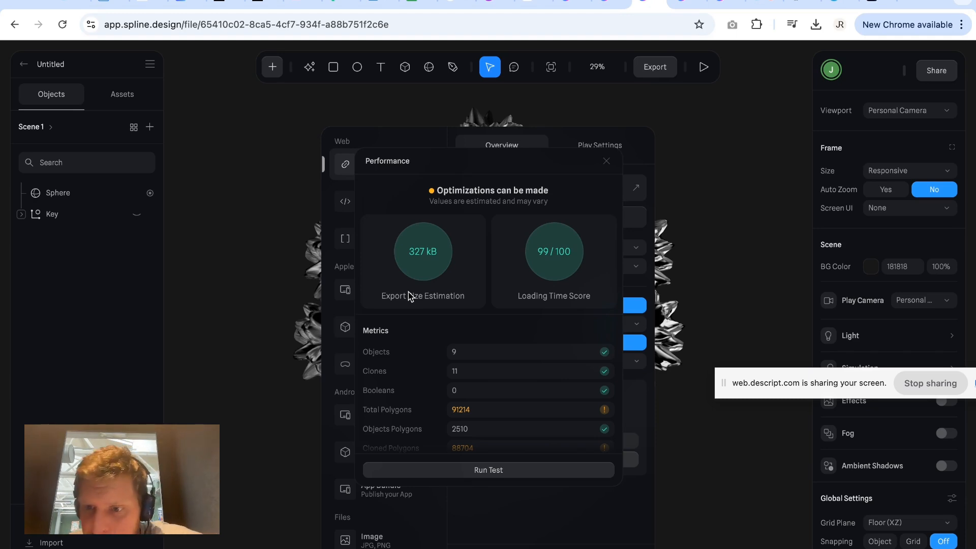
scroll(452, 432, "down", 2)
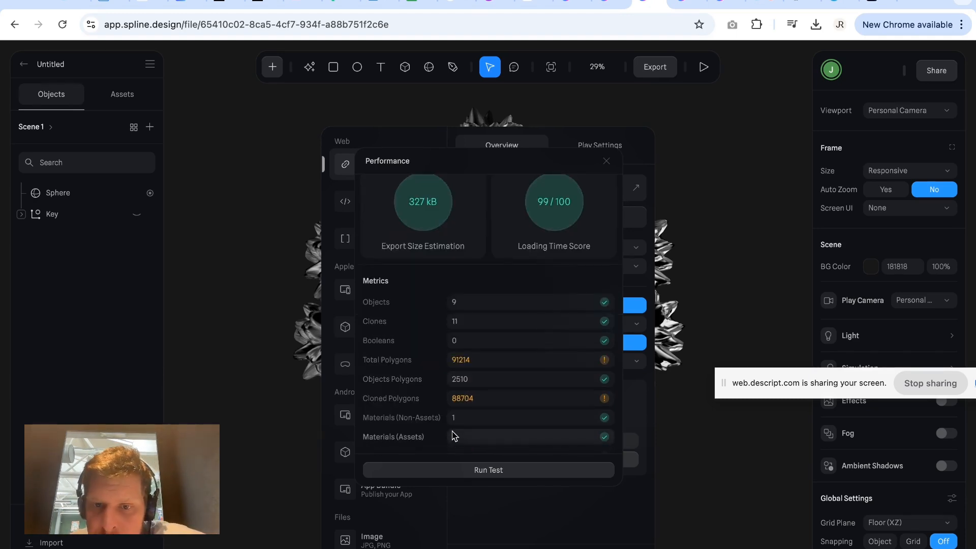
scroll(488, 396, "down", 3)
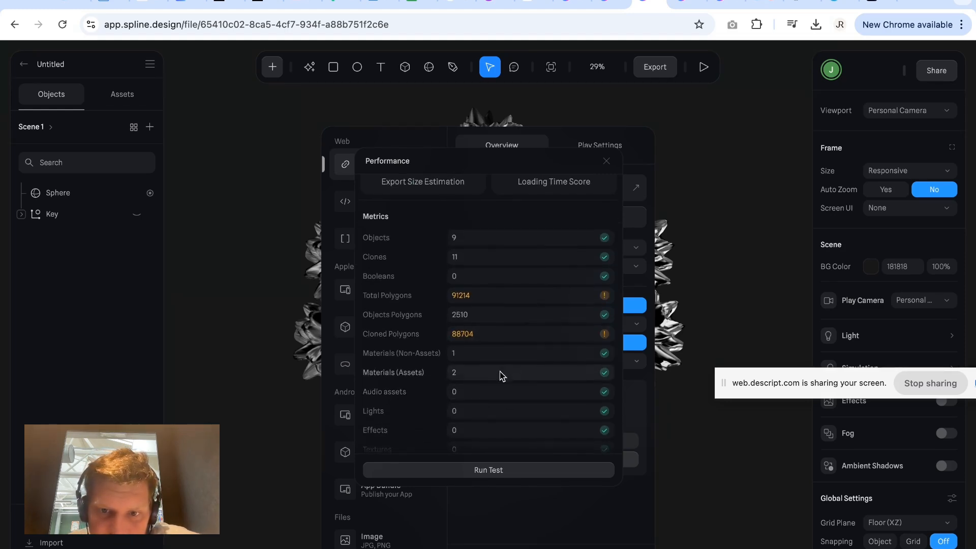
scroll(500, 375, "down", 1)
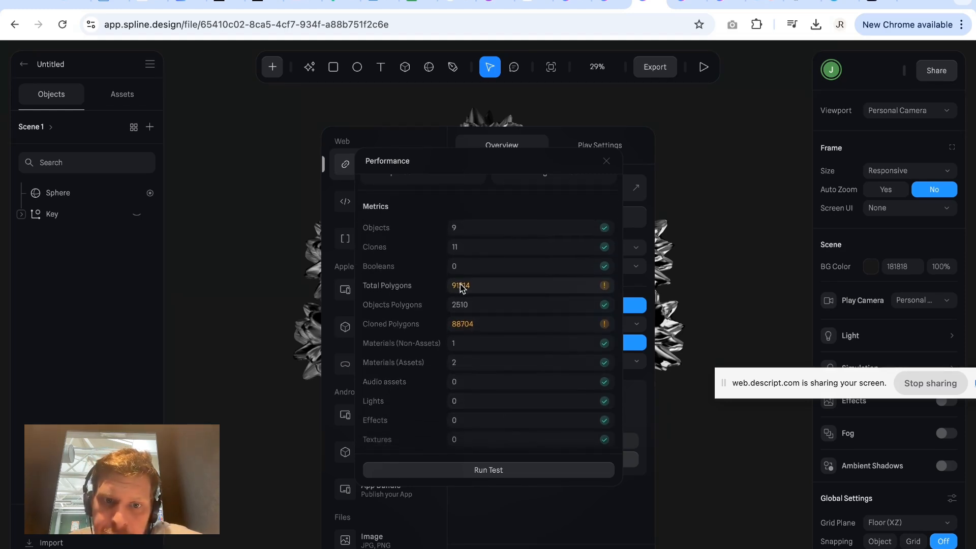
Examine the performance report's opportunities for reducing cloned polygons and removing unused color assets.
scroll(463, 290, "down", 5)
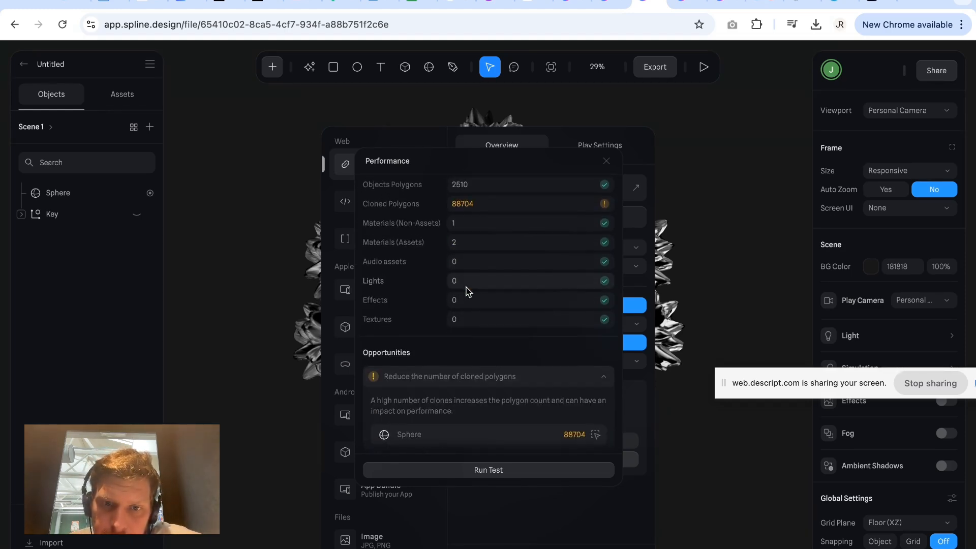
left_click(519, 386)
left_click(514, 404)
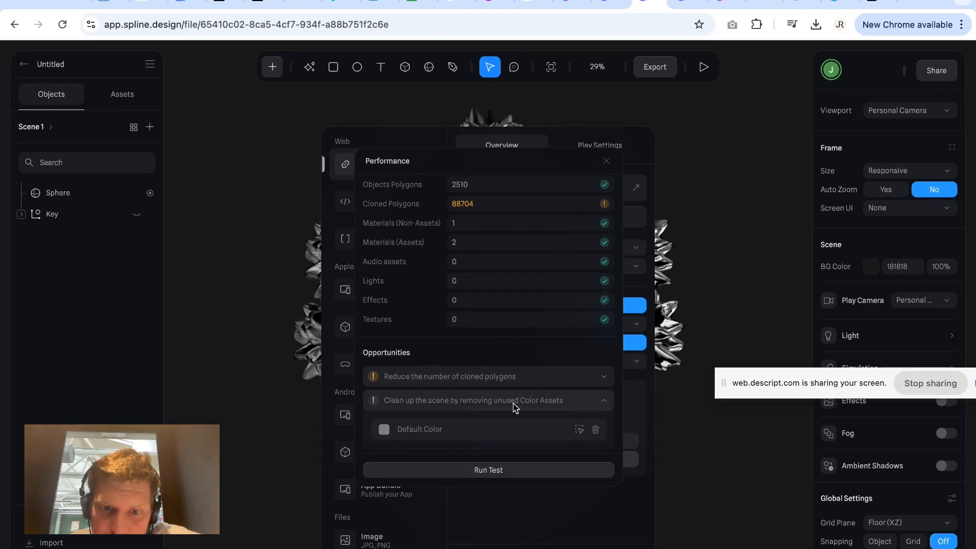
scroll(513, 407, "down", 1)
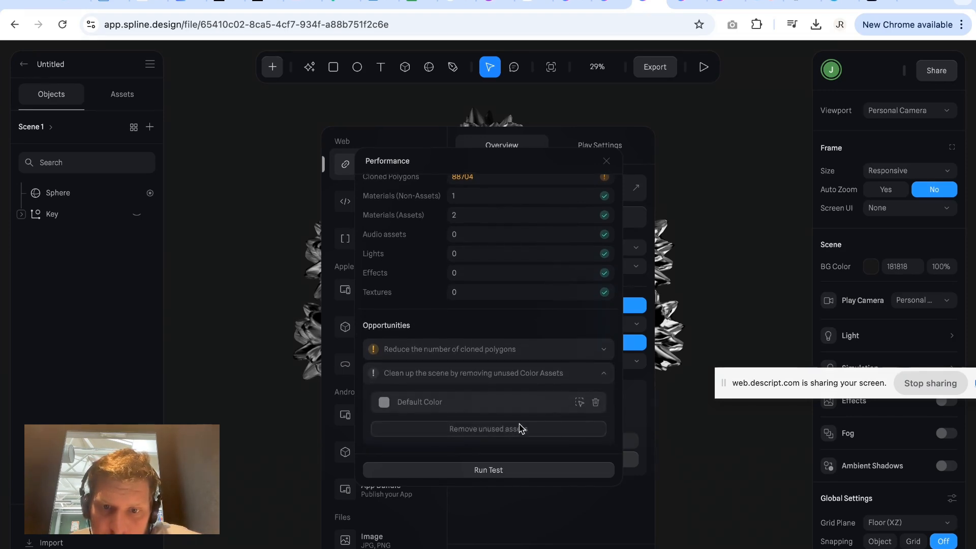
Delete the unused Default Color asset from the performance report's opportunities, recheck the scene metrics and close the report.
left_click(595, 402)
scroll(545, 350, "up", 3)
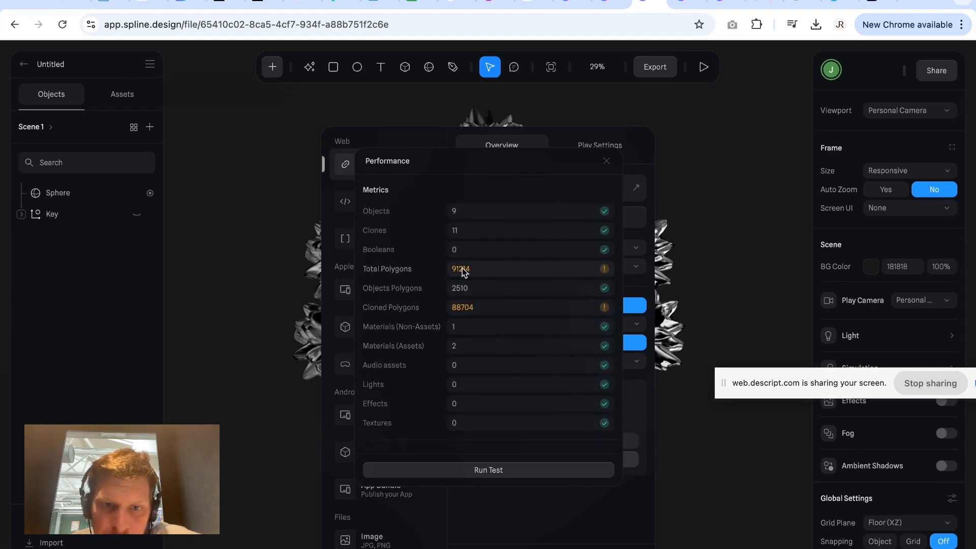
left_click(687, 176)
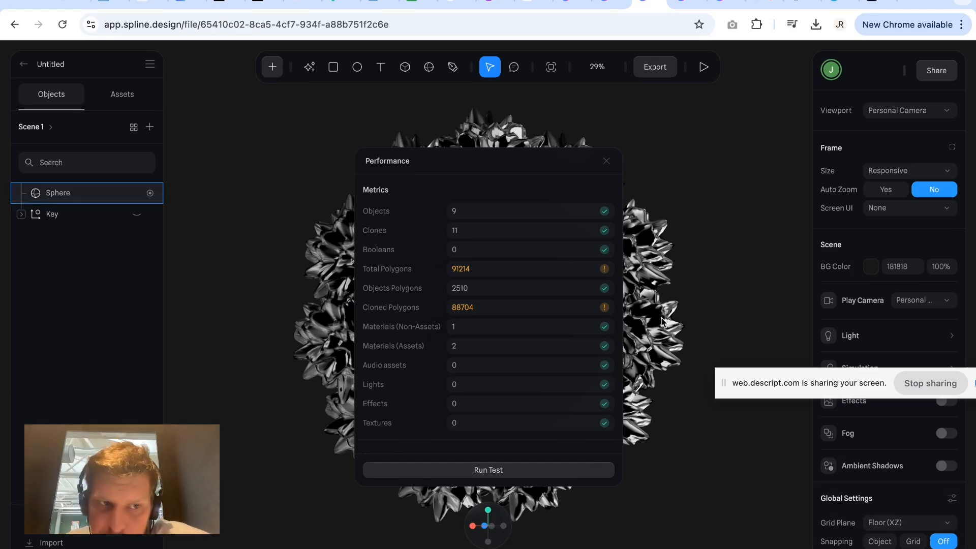
left_click(606, 162)
Select the cloned sphere and inspect its Displace material layer settings.
left_click(609, 195)
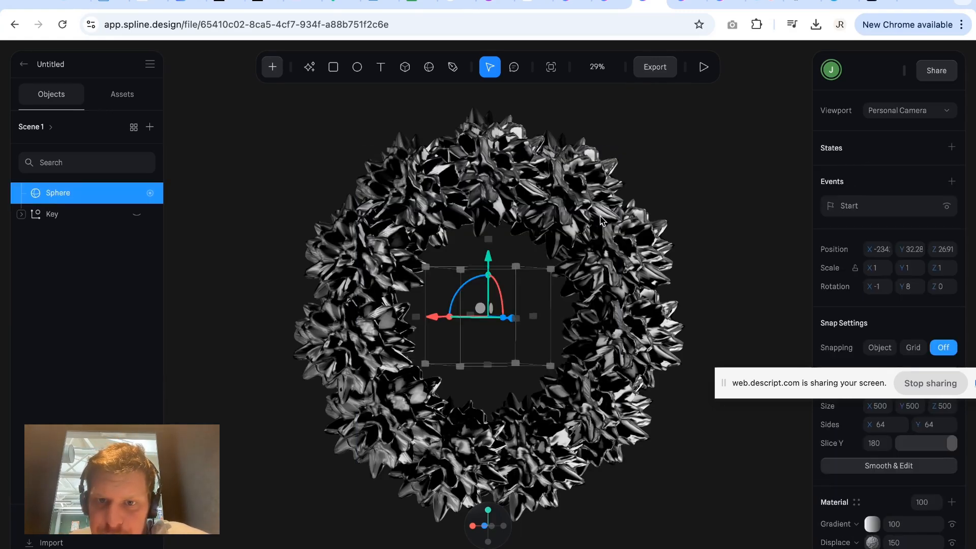
scroll(913, 498, "down", 1)
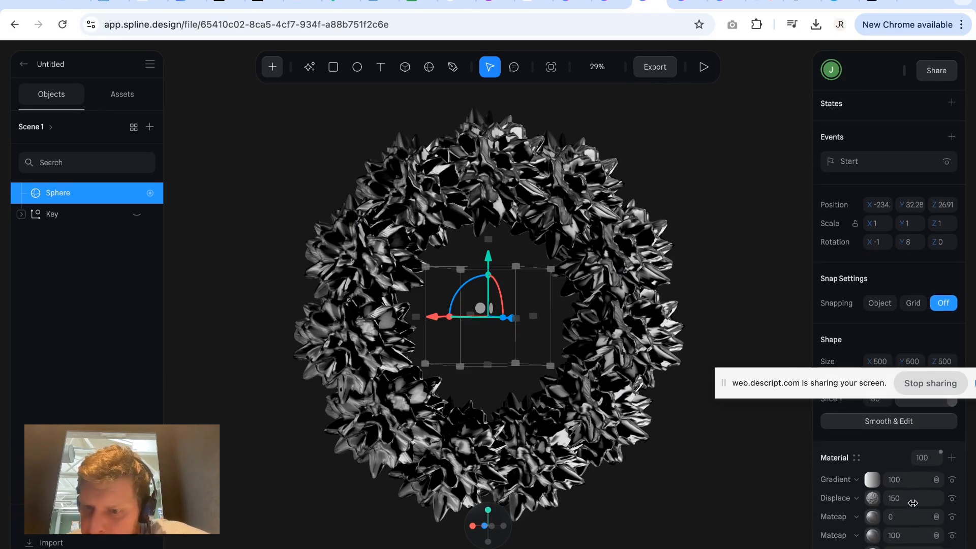
left_click(877, 503)
scroll(884, 509, "down", 1)
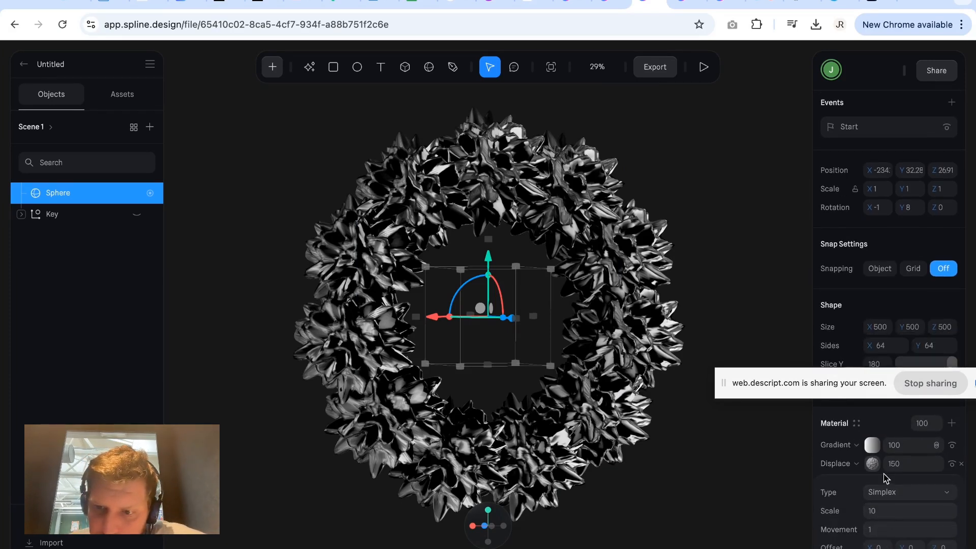
left_click(693, 300)
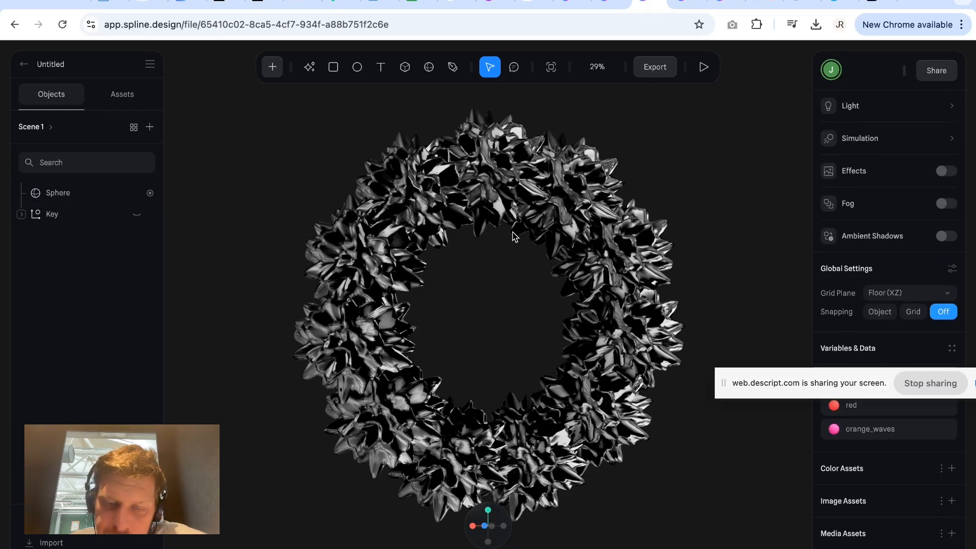
left_click(551, 169)
left_click(273, 66)
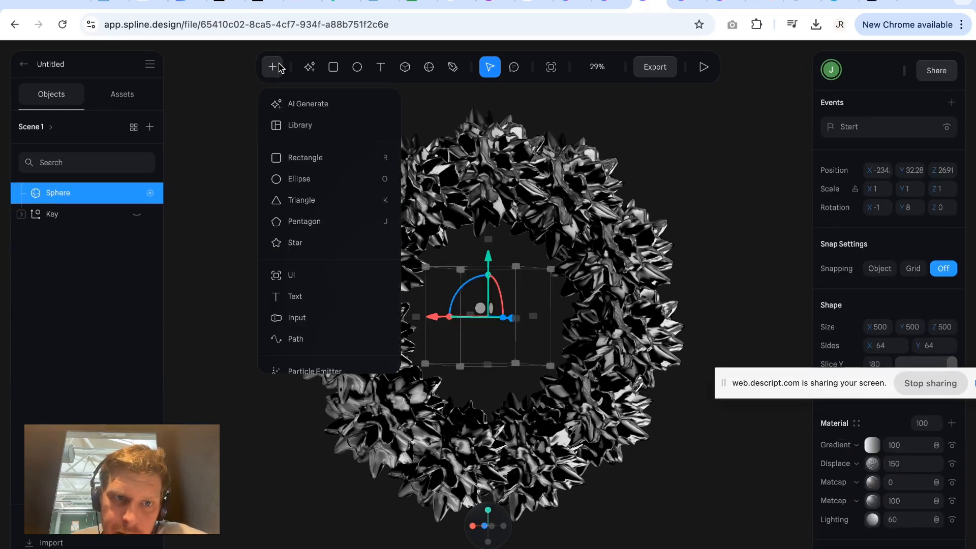
left_click(290, 159)
left_click_drag(234, 148, 314, 263)
key("Delete")
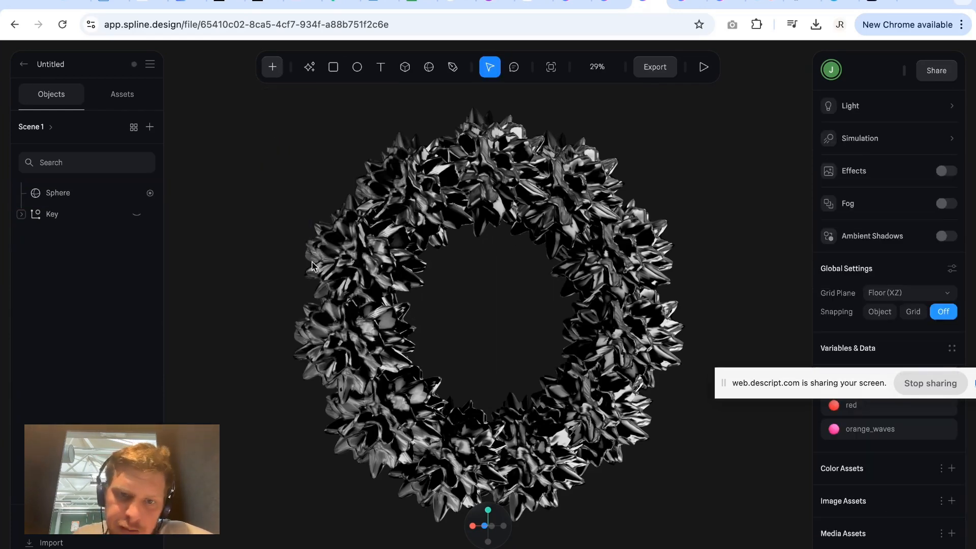
left_click(411, 274)
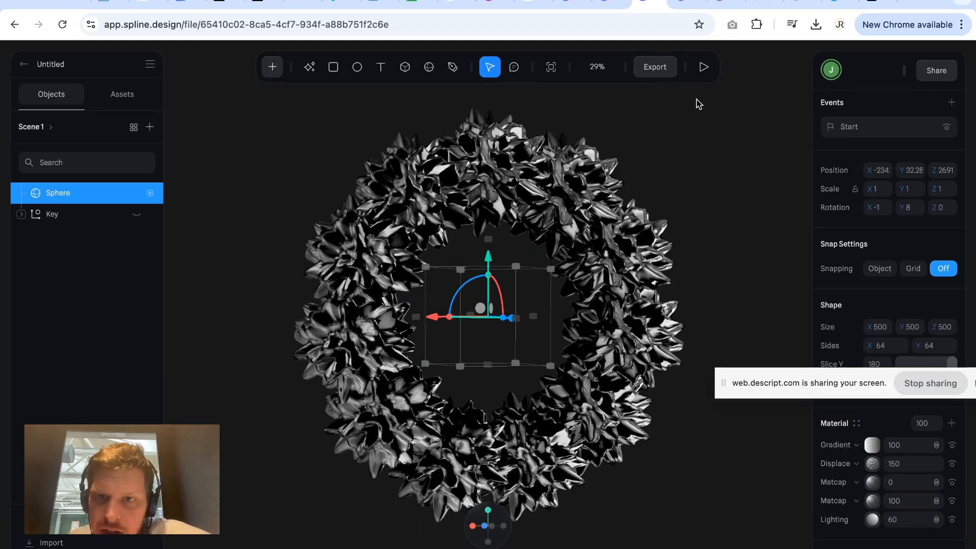
Generate the web Viewer export for Scene 1, copy its scene link and return to the scene.
left_click(654, 67)
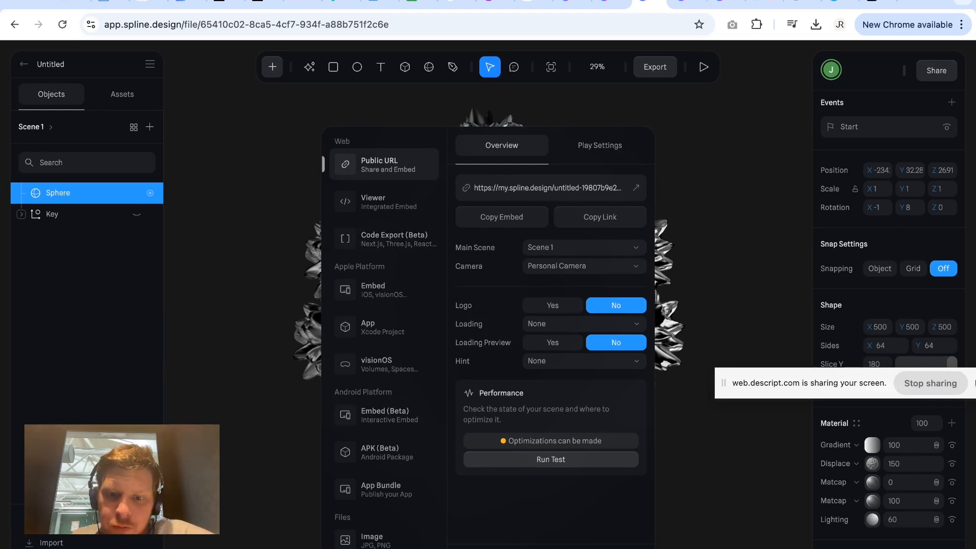
left_click(379, 202)
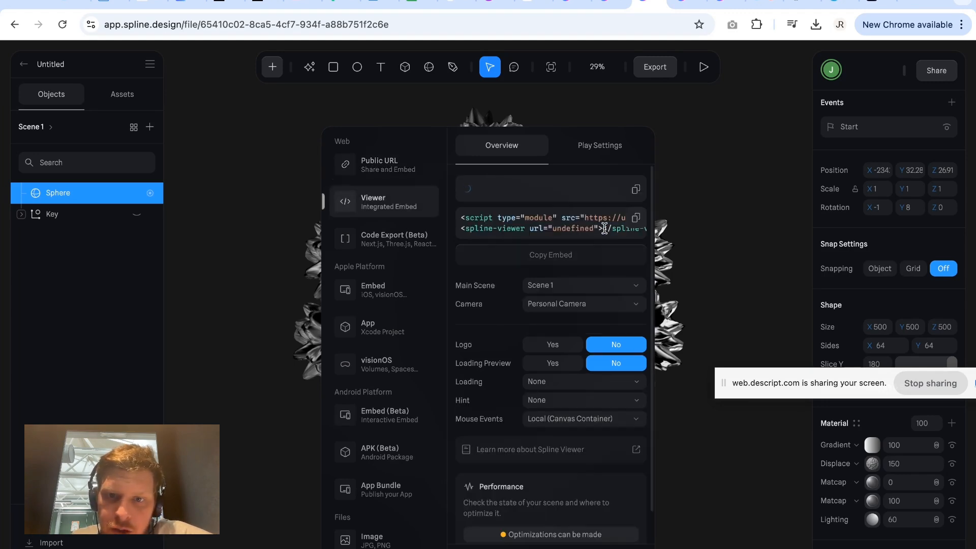
left_click(636, 188)
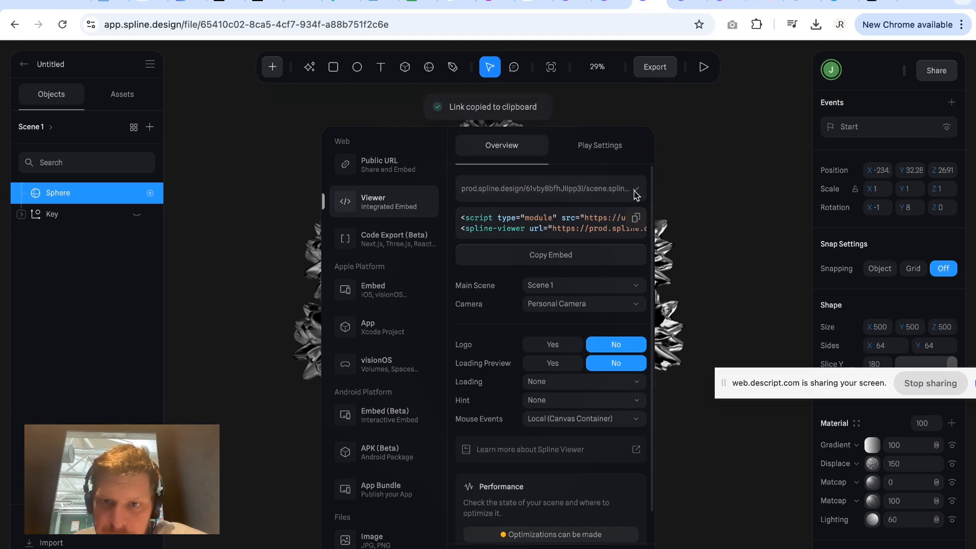
left_click(725, 207)
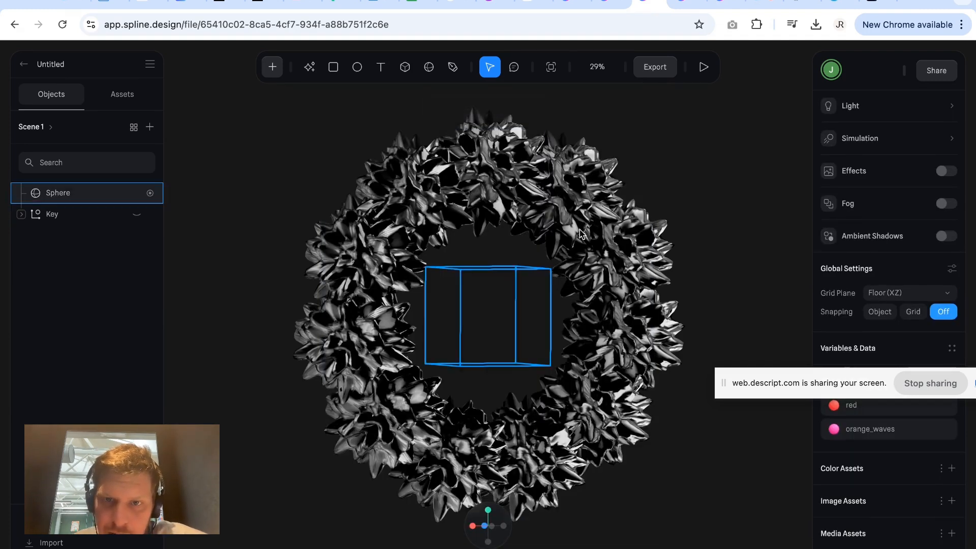
left_click(488, 315)
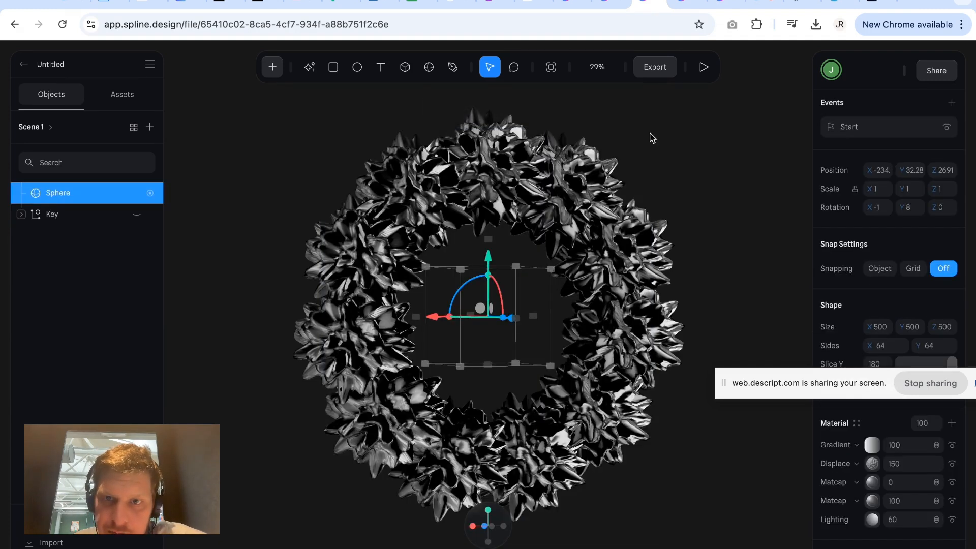
Choose the Video Recording export and set its recording time to Fixed with a duration of 5.
left_click(656, 67)
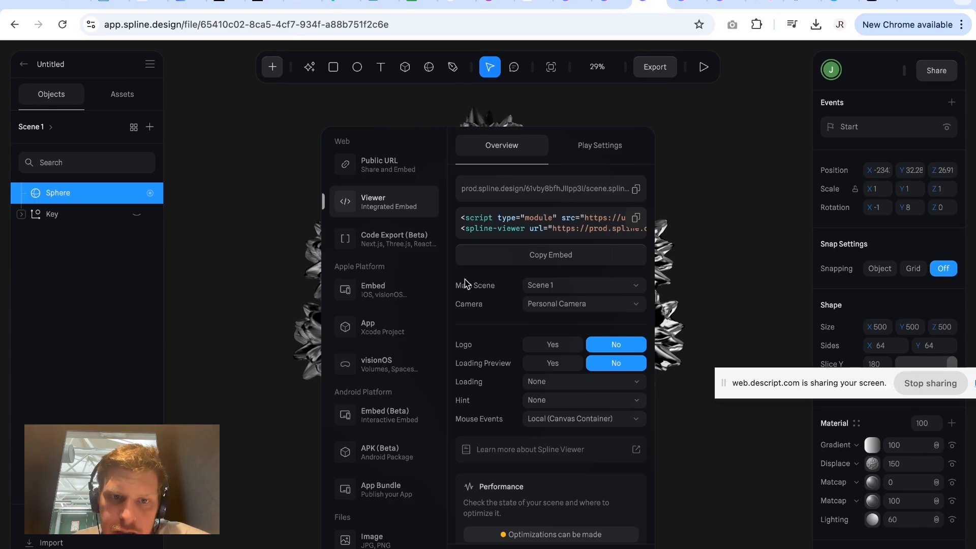
scroll(403, 347, "down", 3)
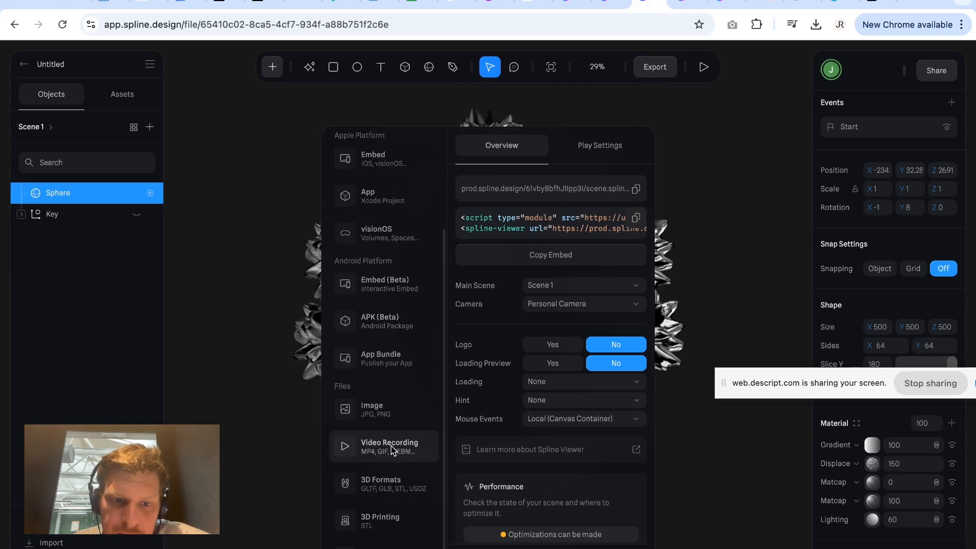
left_click(391, 449)
left_click(566, 220)
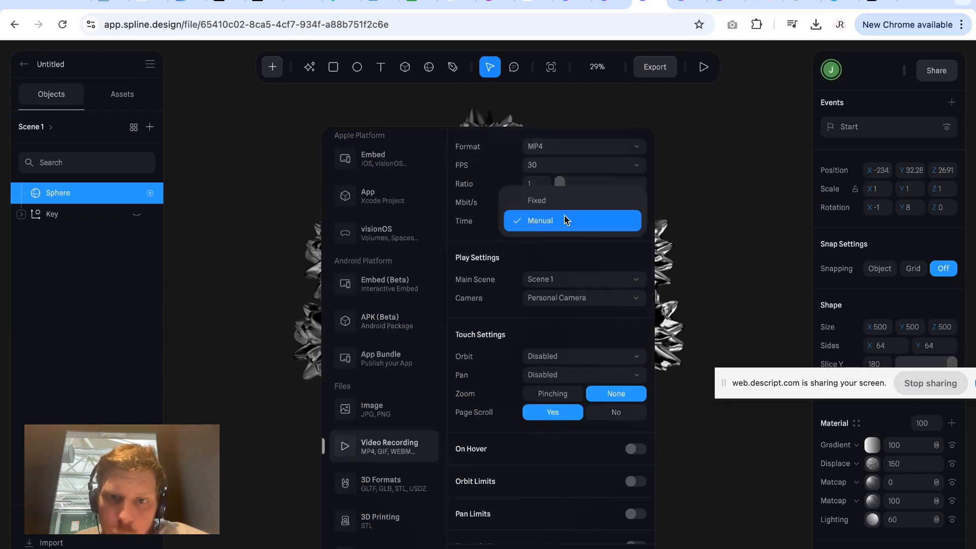
left_click(566, 222)
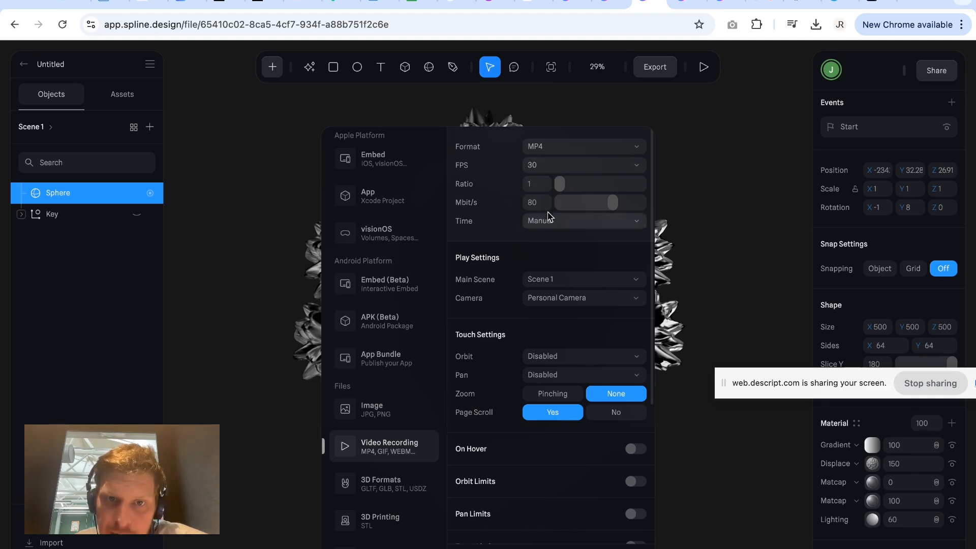
left_click(554, 166)
left_click(554, 166)
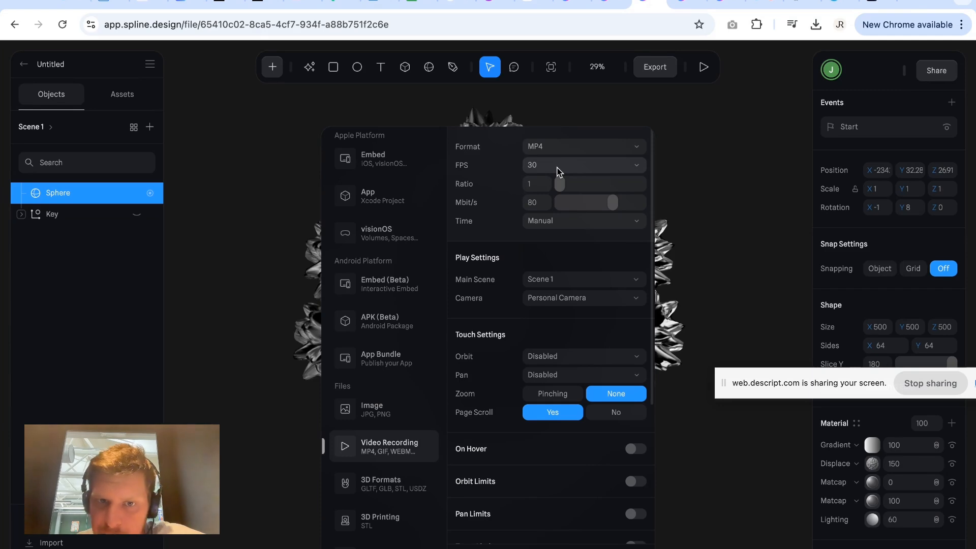
left_click(560, 220)
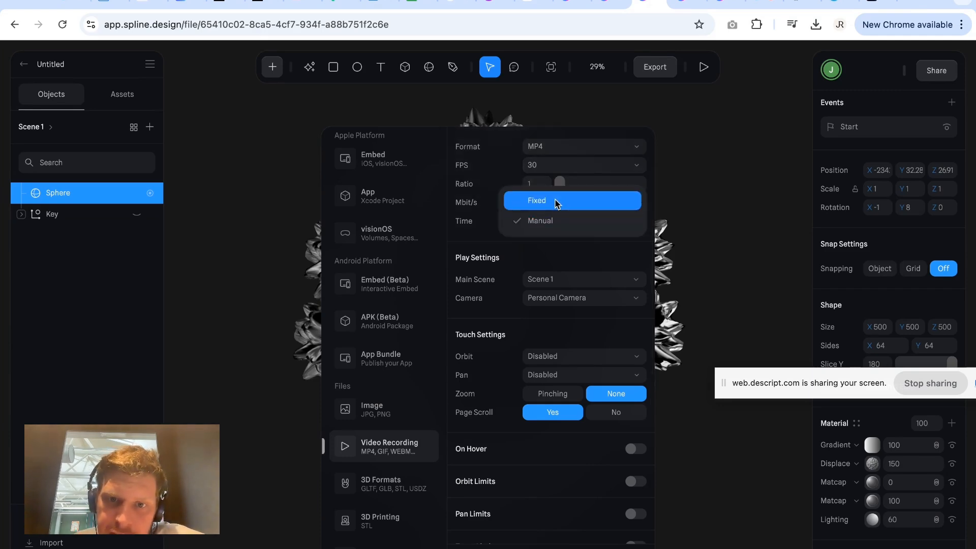
left_click(558, 202)
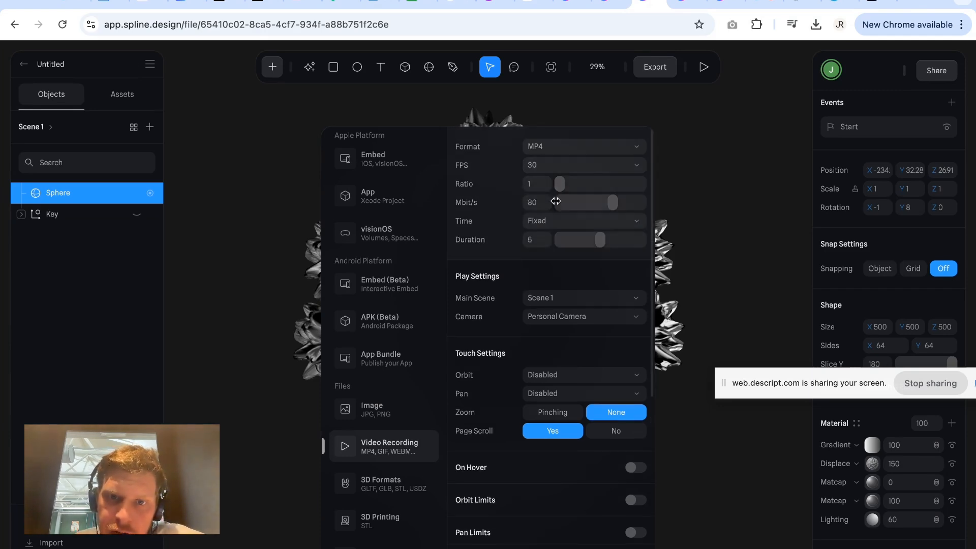
left_click(538, 240)
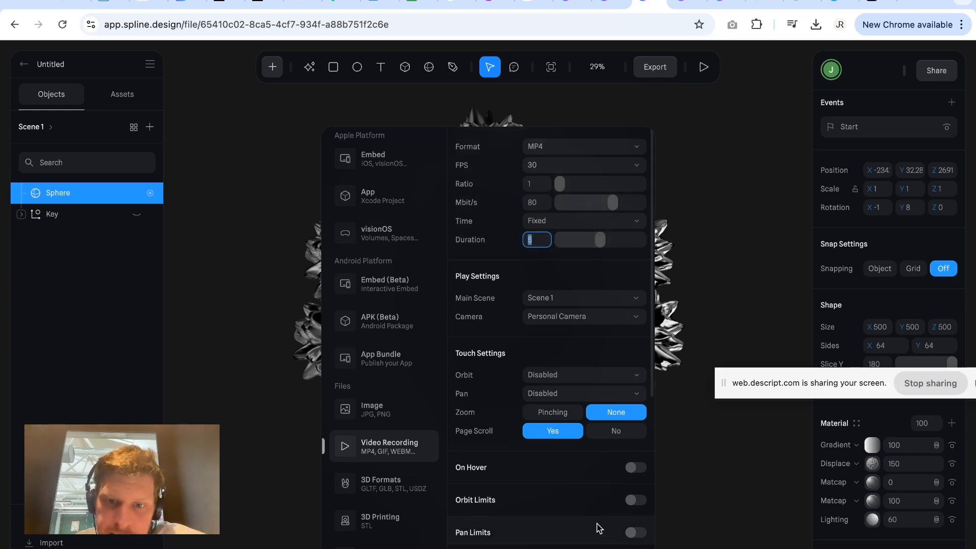
Record the scene as an MP4 video, then play the downloaded untitled (13).mp4 and close the player.
left_click(589, 543)
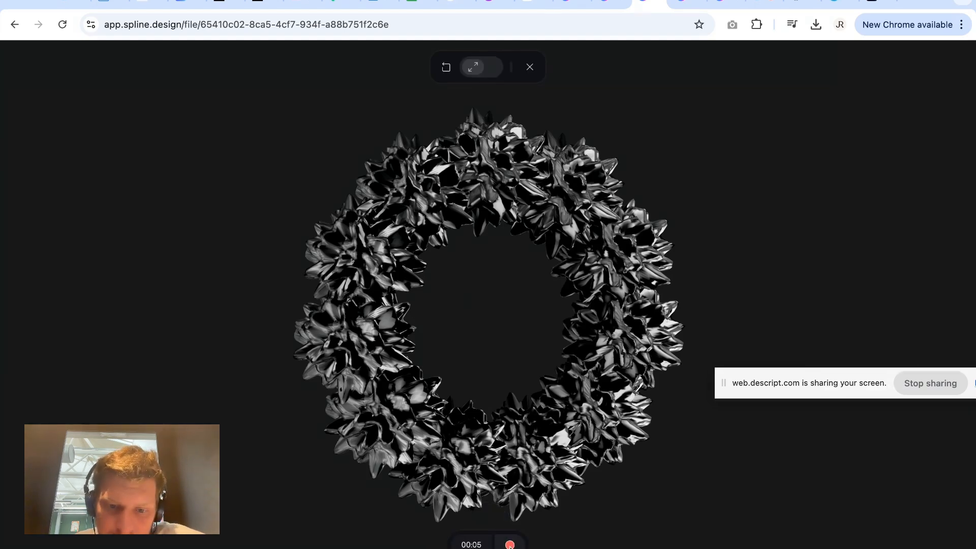
left_click(509, 544)
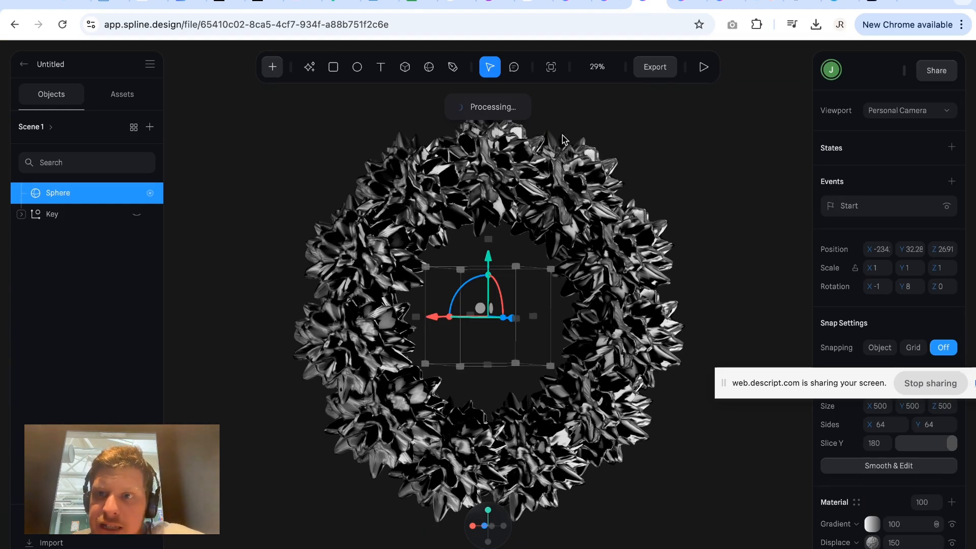
left_click(815, 24)
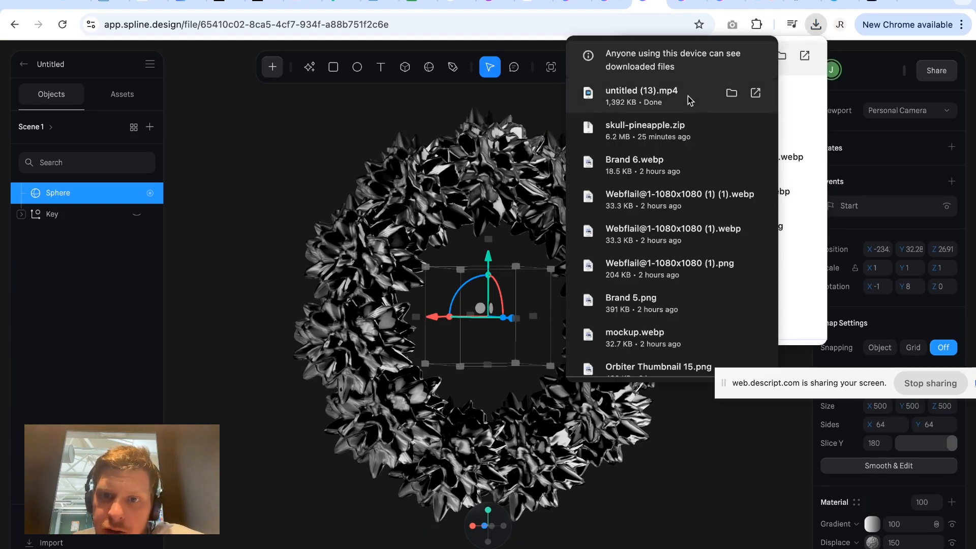
left_click(755, 94)
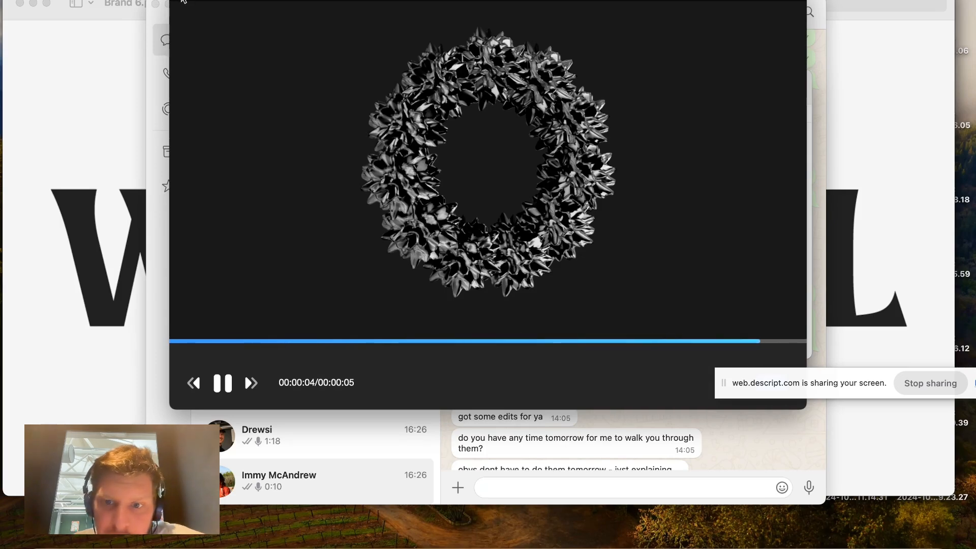
left_click(182, 1)
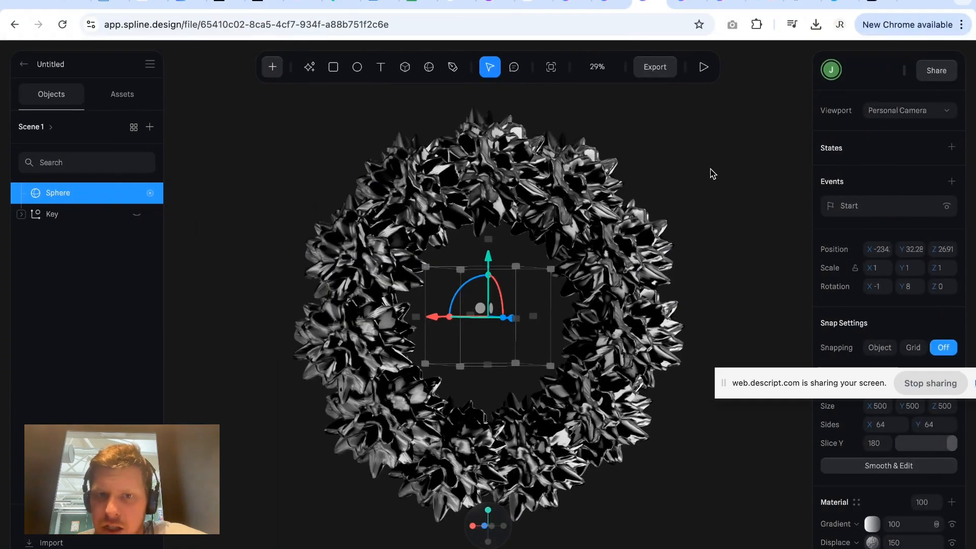
left_click(710, 172)
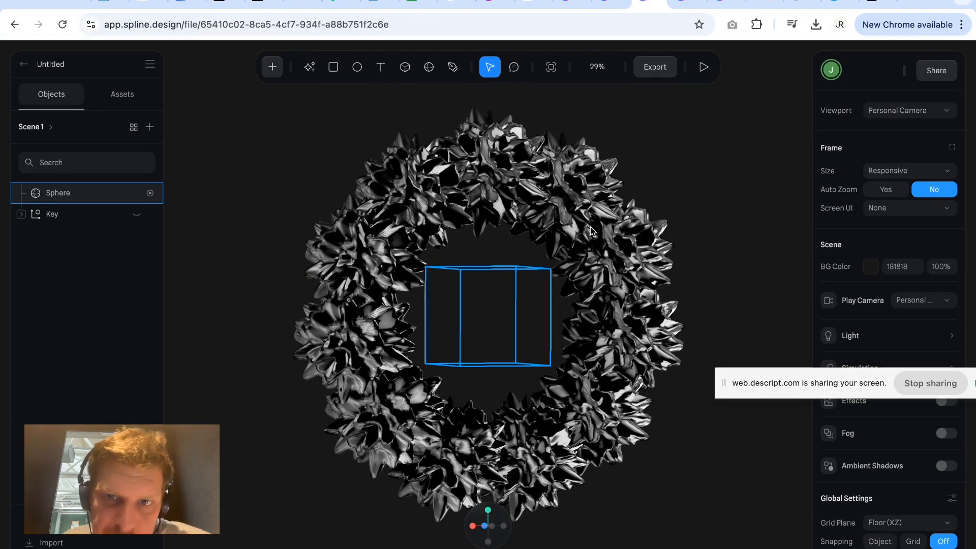
left_click(661, 70)
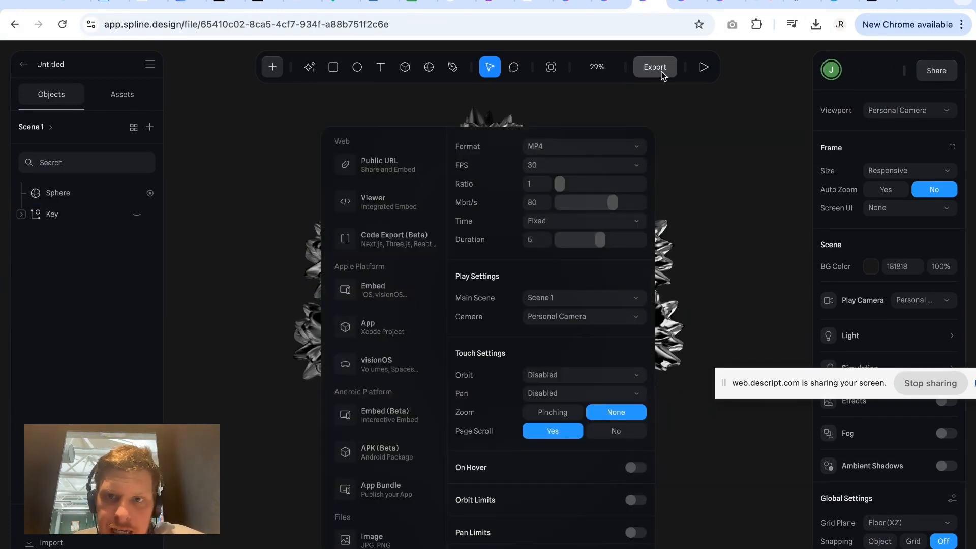
left_click(743, 222)
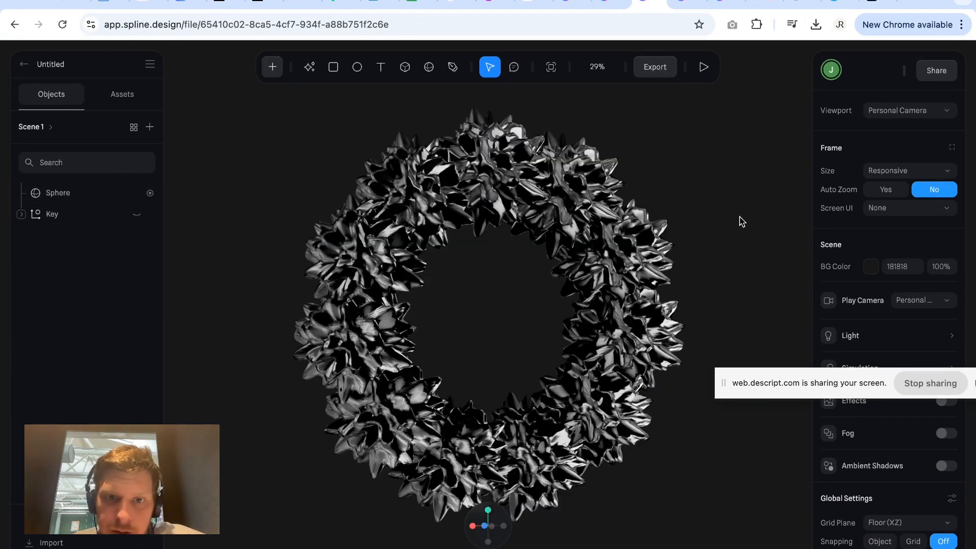
Expand the file's list of scenes above the objects and leave nothing selected.
left_click(41, 128)
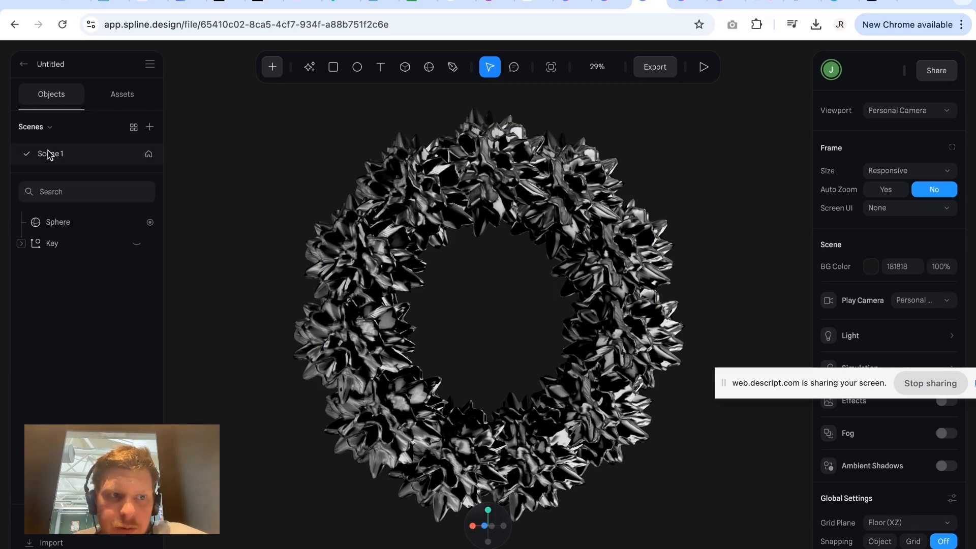
left_click(346, 358)
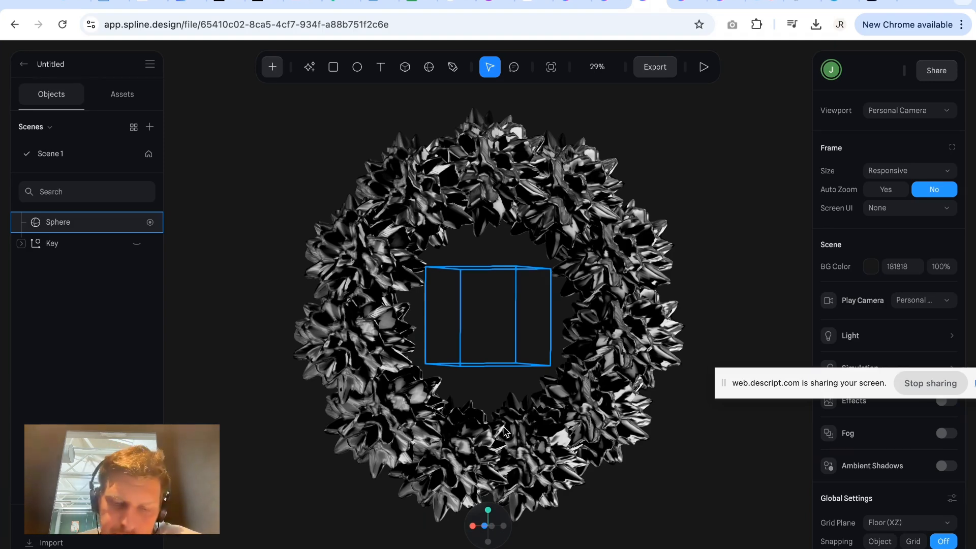
left_click(259, 183)
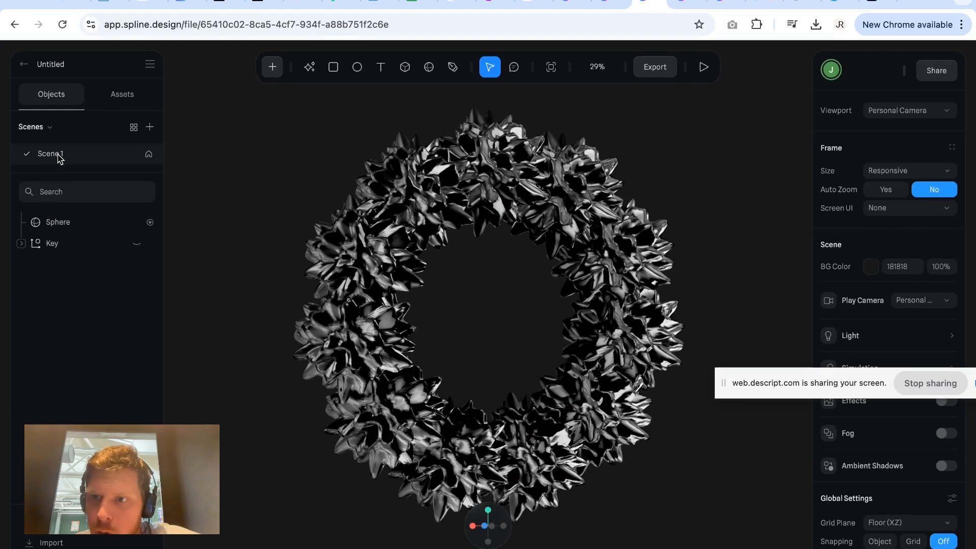
Turn on Auto Zoom for the responsive frame and preview the scene in play mode.
left_click(885, 191)
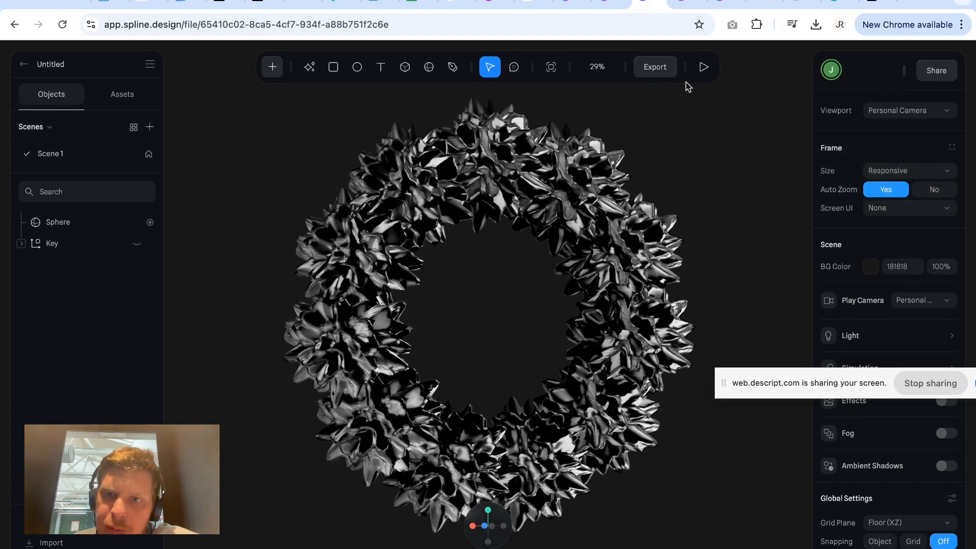
left_click(703, 67)
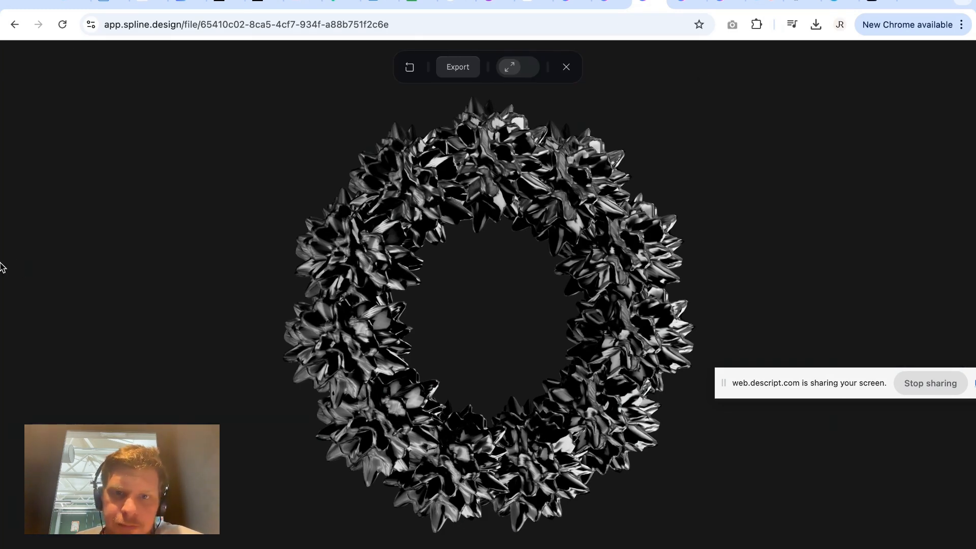
Turn on the resizable preview in play mode, try resizing its width, and return to the editor.
left_click(511, 71)
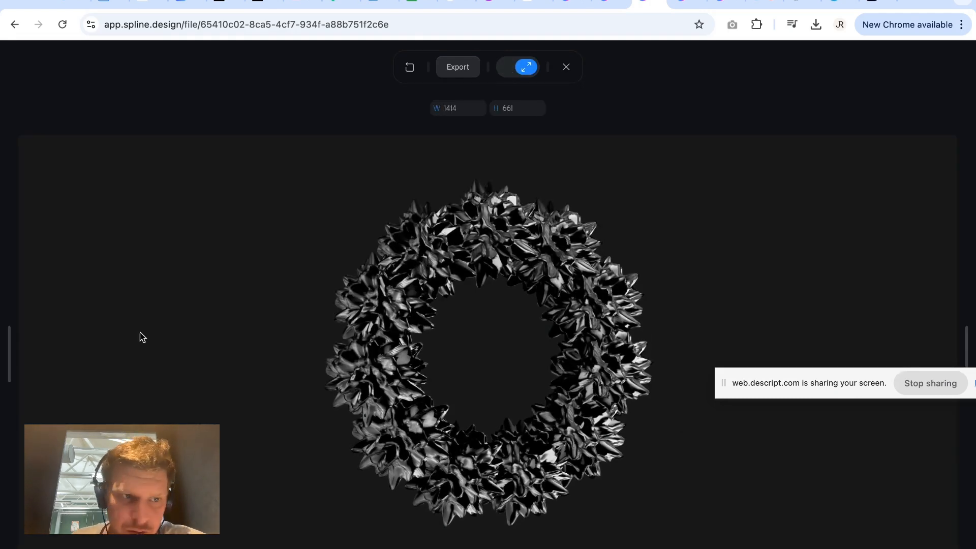
left_click_drag(16, 334, 9, 356)
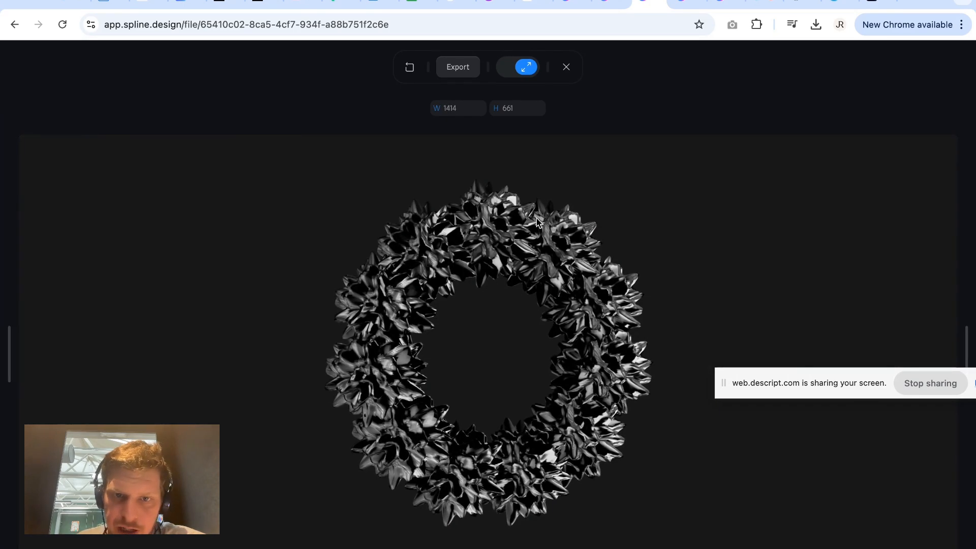
left_click(567, 68)
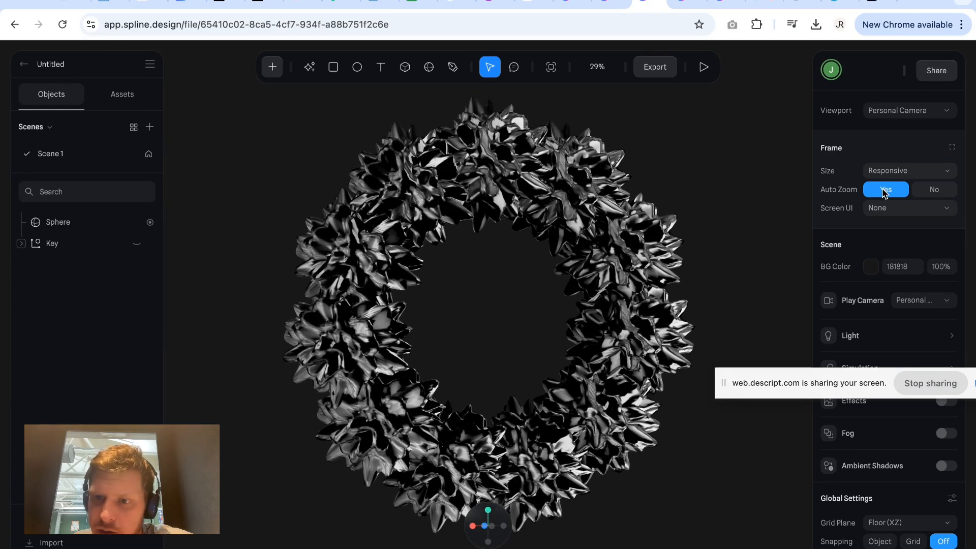
left_click(531, 291)
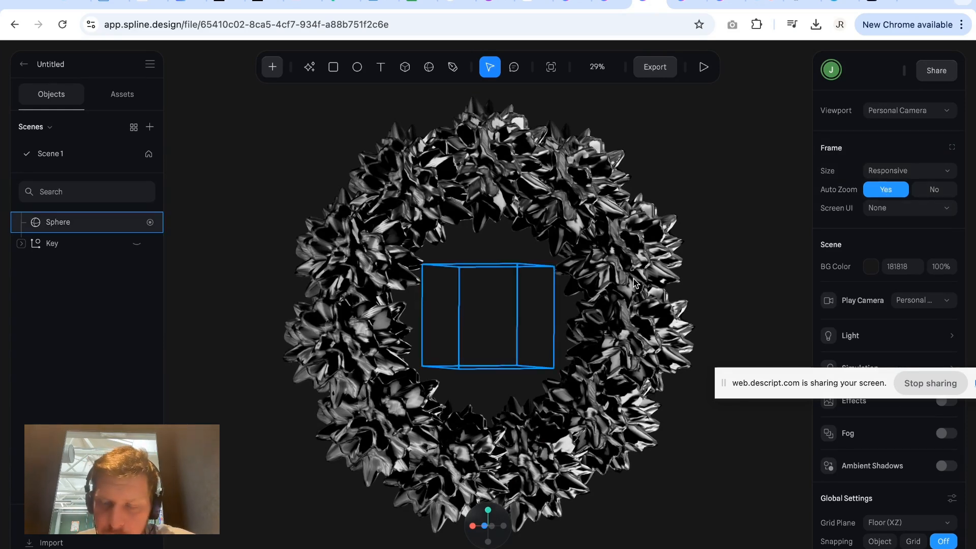
left_click(678, 307)
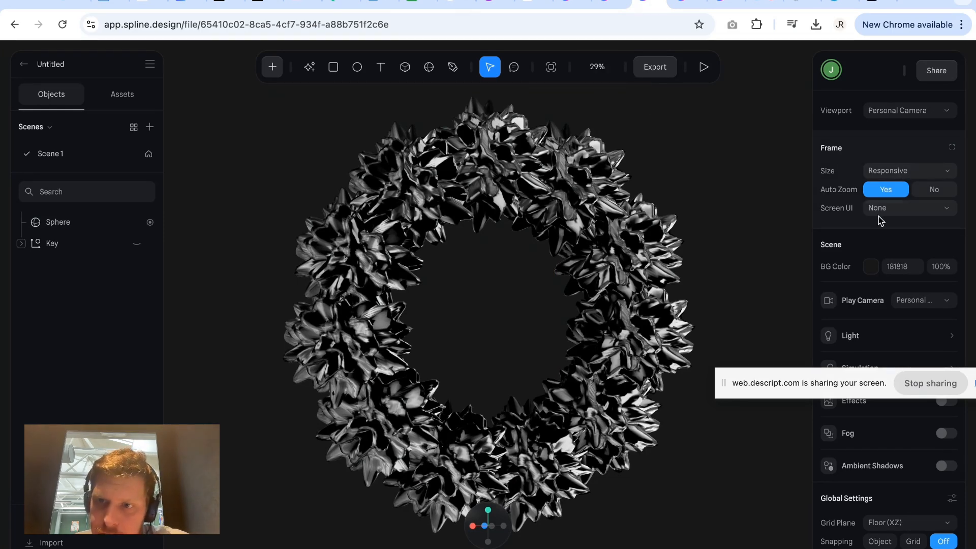
left_click(655, 67)
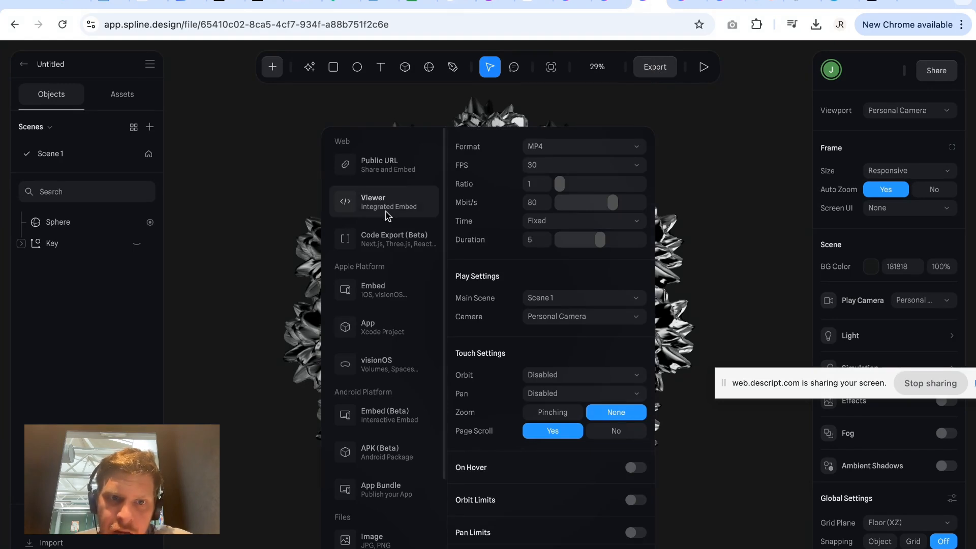
left_click(718, 230)
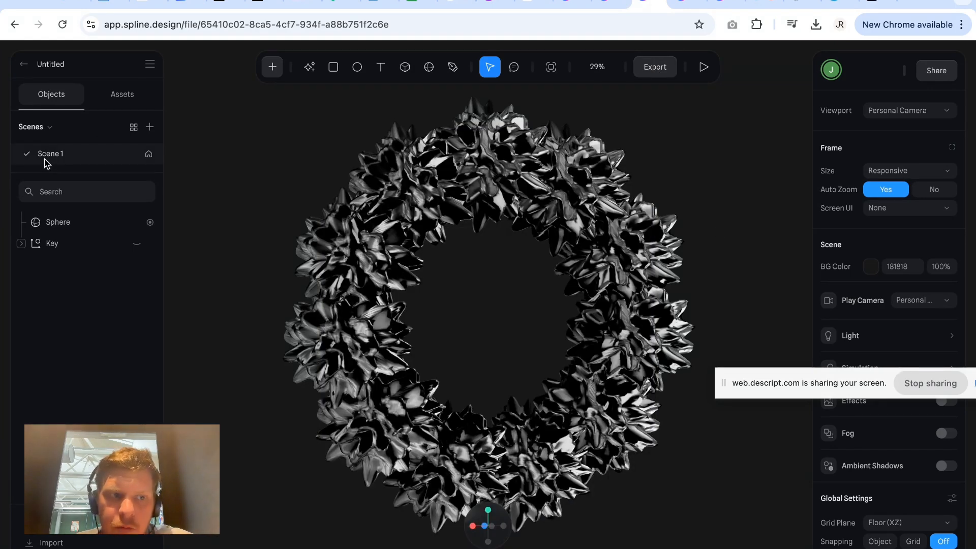
Set the frame size to 1080 square (1080x1080) and frame the whole ring inside it from a slight angle.
left_click(889, 173)
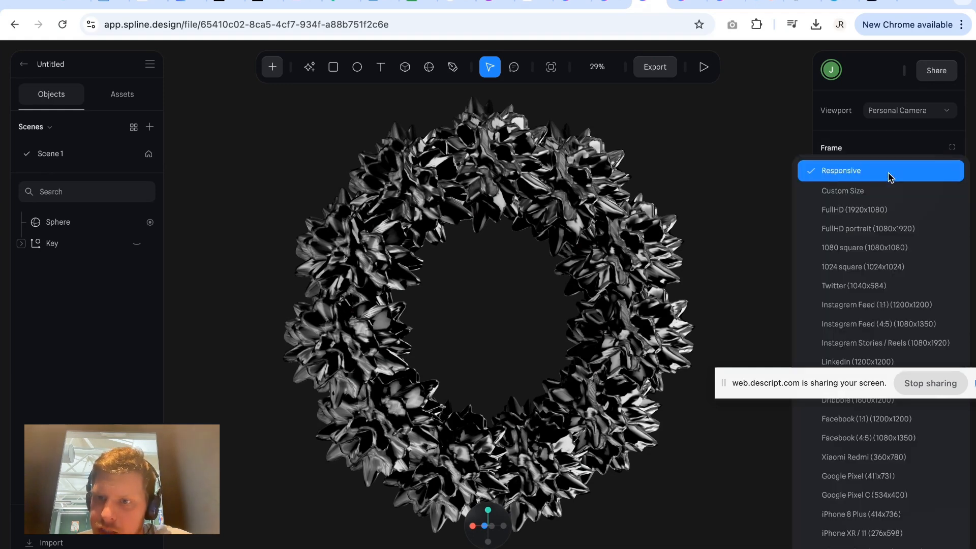
left_click(887, 247)
scroll(546, 335, "up", 5)
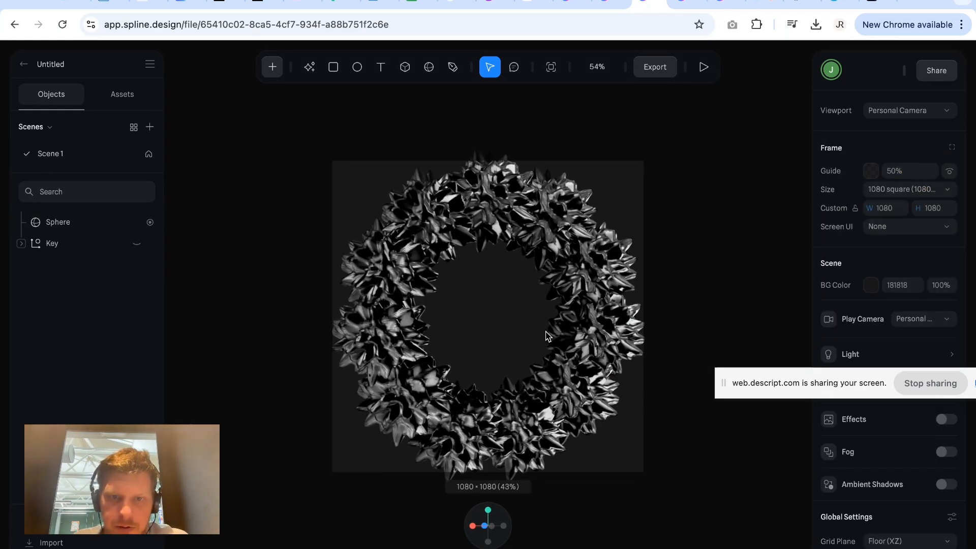
scroll(545, 332, "down", 4)
left_click_drag(545, 331, 565, 313, "alt")
scroll(566, 318, "up", 3)
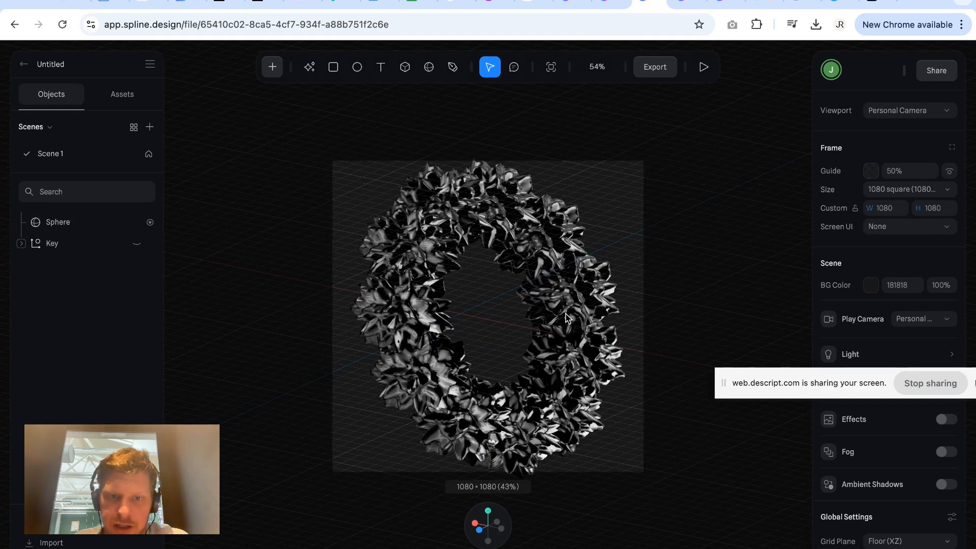
scroll(567, 319, "down", 1)
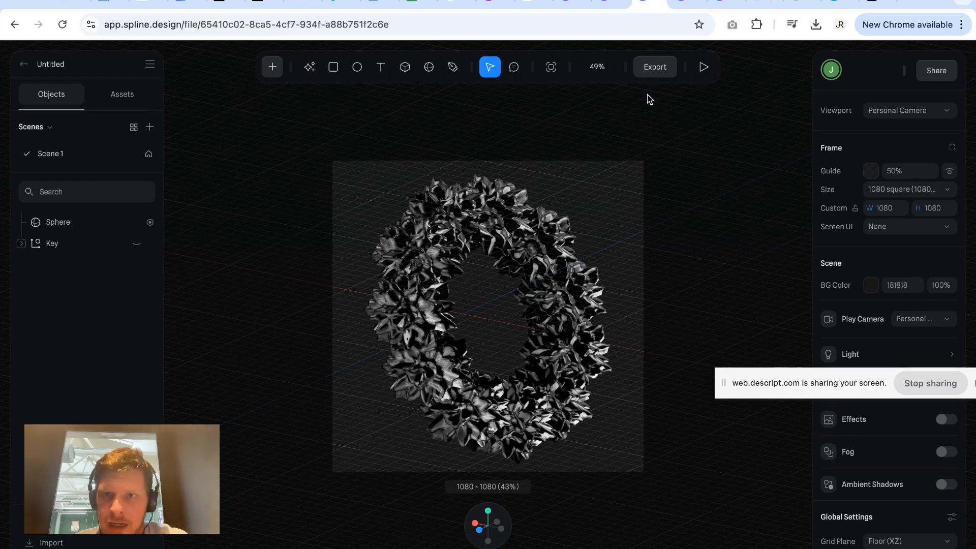
left_click(655, 68)
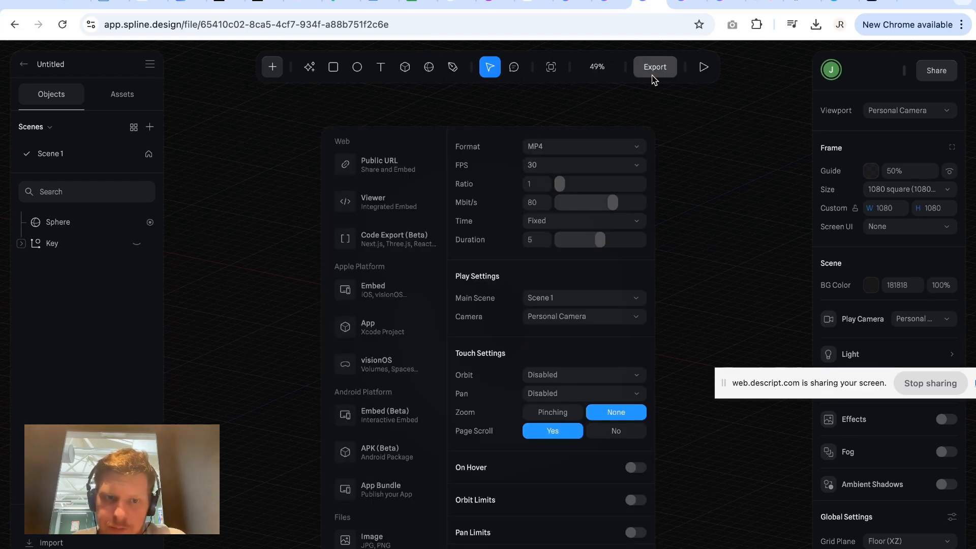
scroll(399, 471, "down", 1)
left_click(387, 500)
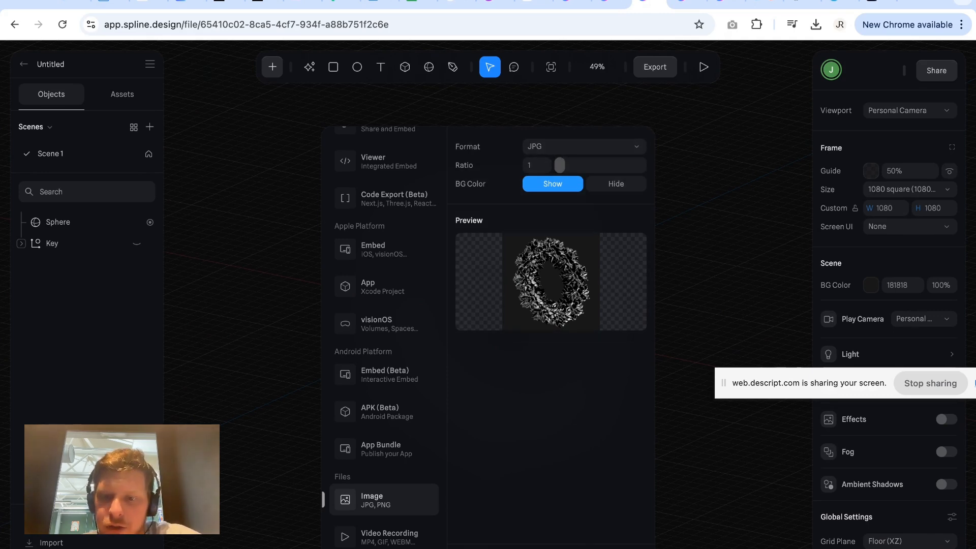
left_click(816, 25)
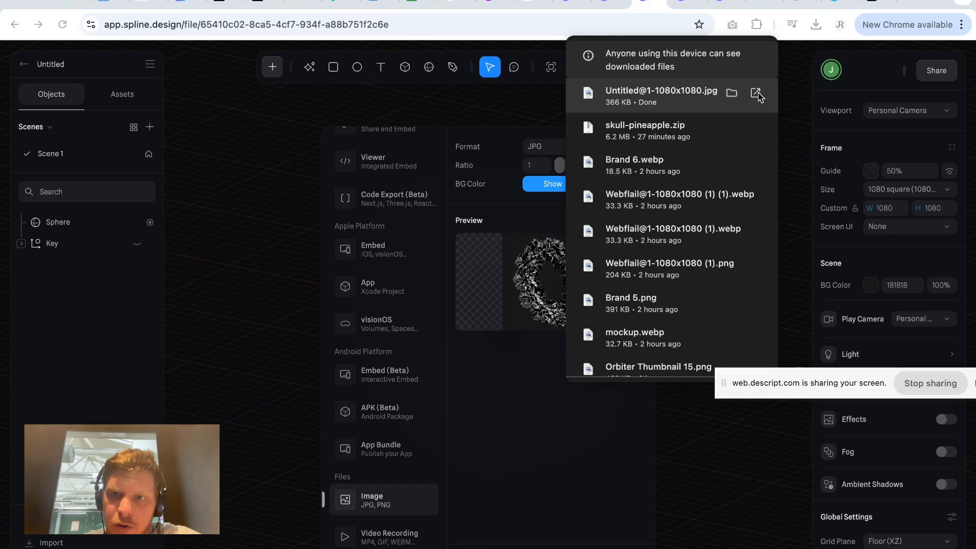
left_click(756, 93)
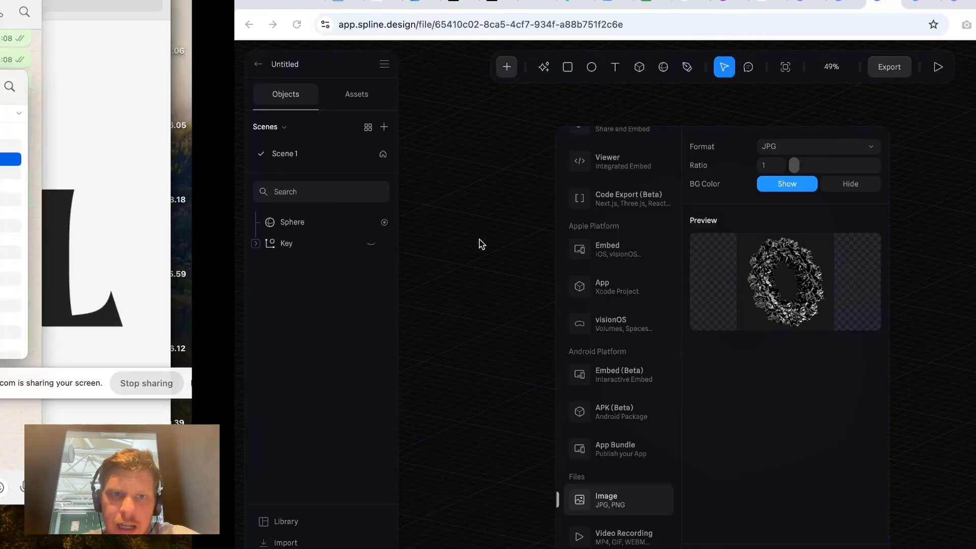
key("ctrl+Right")
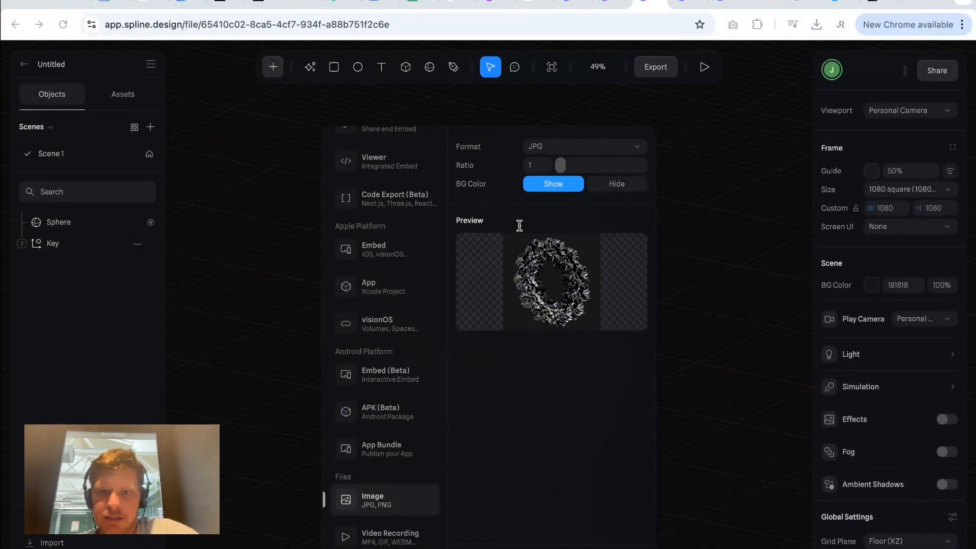
left_click(652, 116)
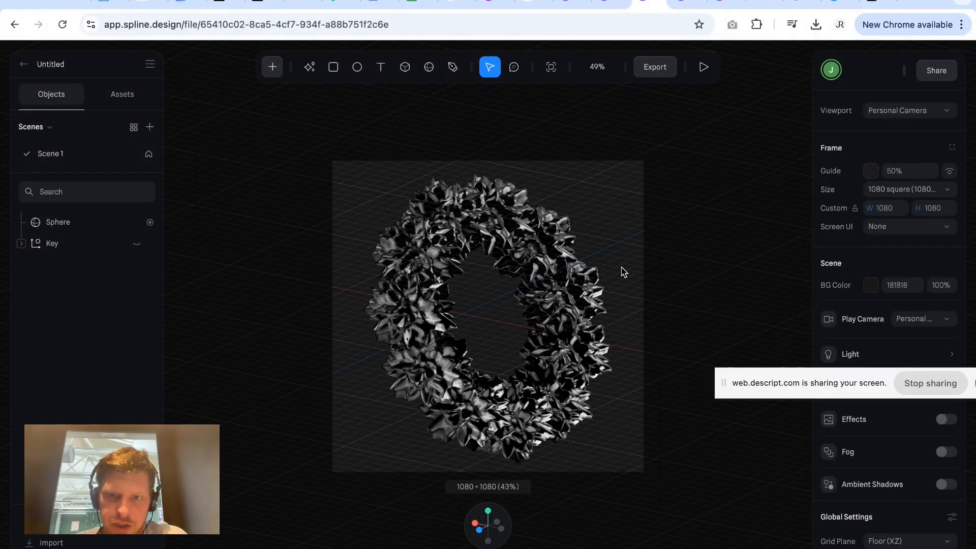
Frame a close-up of the ring's spikes from a steep angle and export it as a second JPG image.
left_click_drag(620, 273, 608, 175)
scroll(583, 219, "up", 3)
scroll(583, 219, "up", 5)
left_click(586, 174)
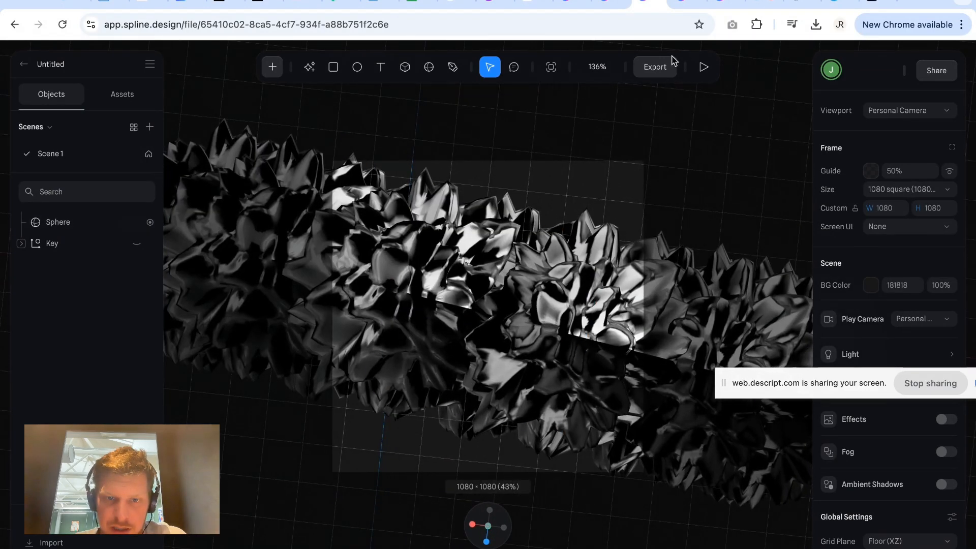
left_click(657, 67)
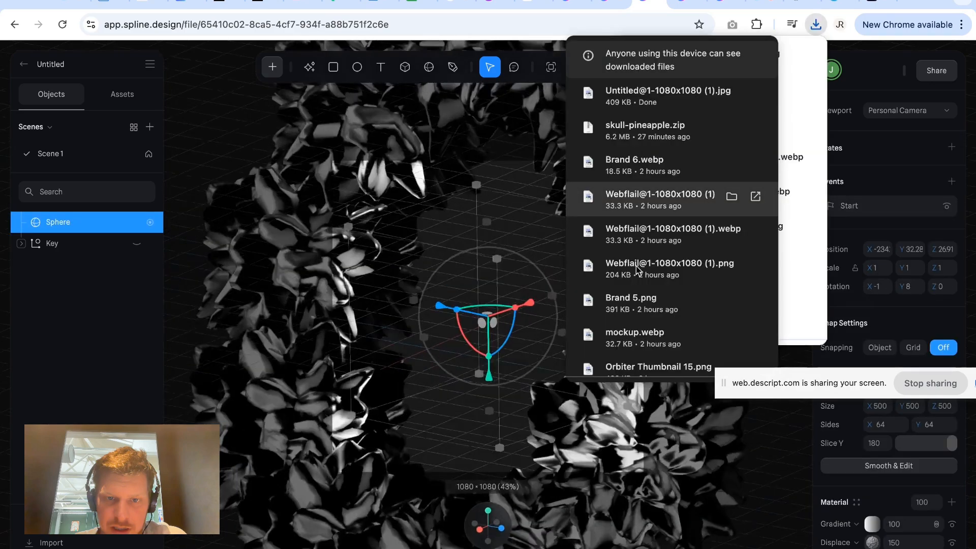
Frame an even tighter close-up of the brightly lit spikes at the ring's edge and export it as a third JPG image.
left_click_drag(638, 270, 573, 298, "alt")
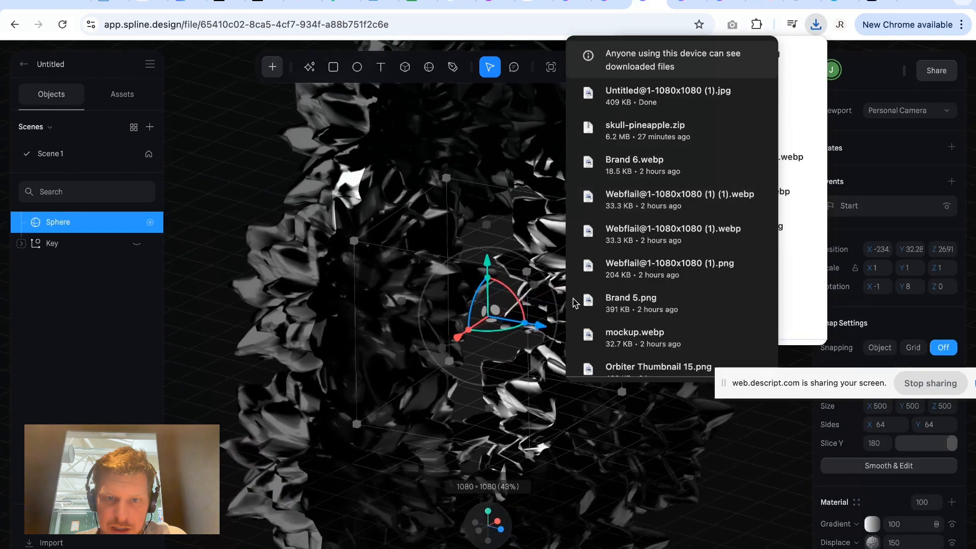
scroll(342, 305, "up", 3)
scroll(342, 304, "up", 5)
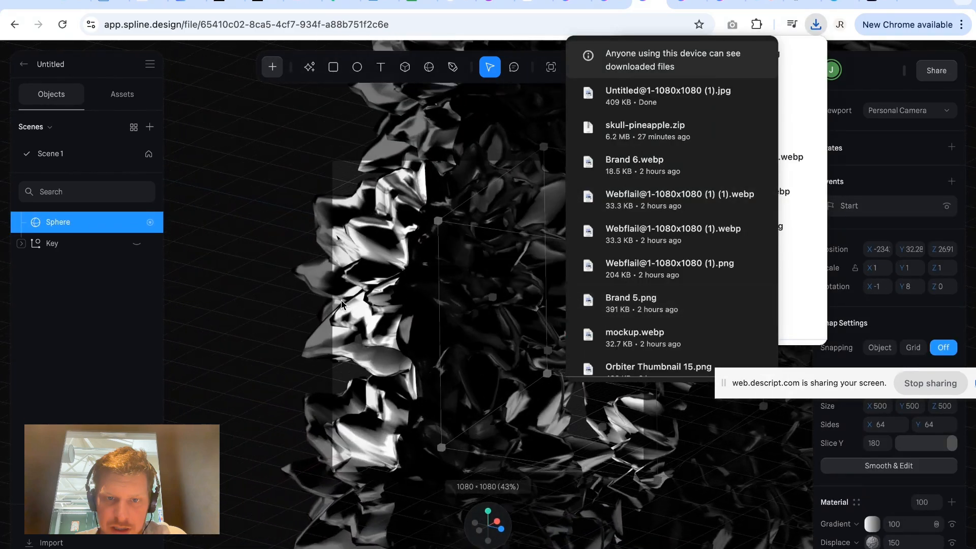
scroll(341, 304, "up", 5)
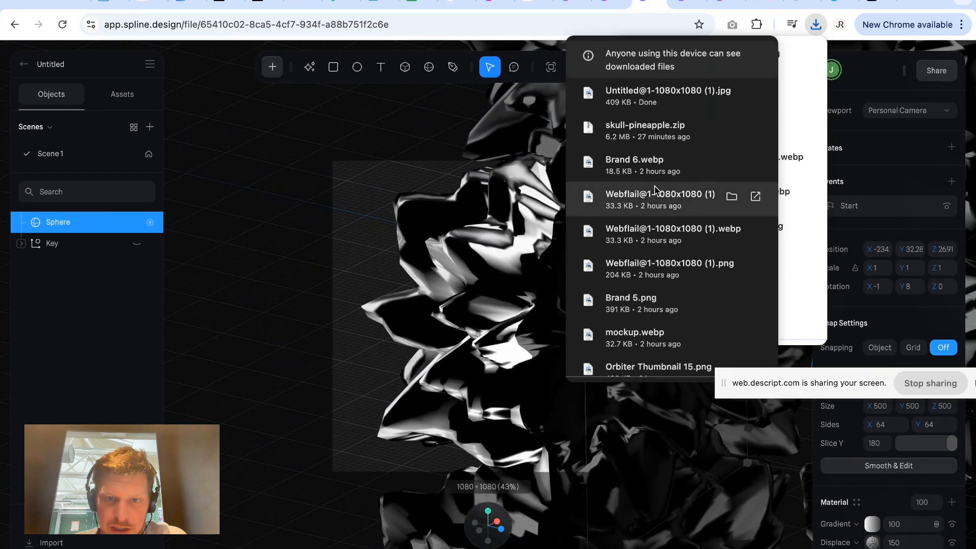
left_click(732, 93)
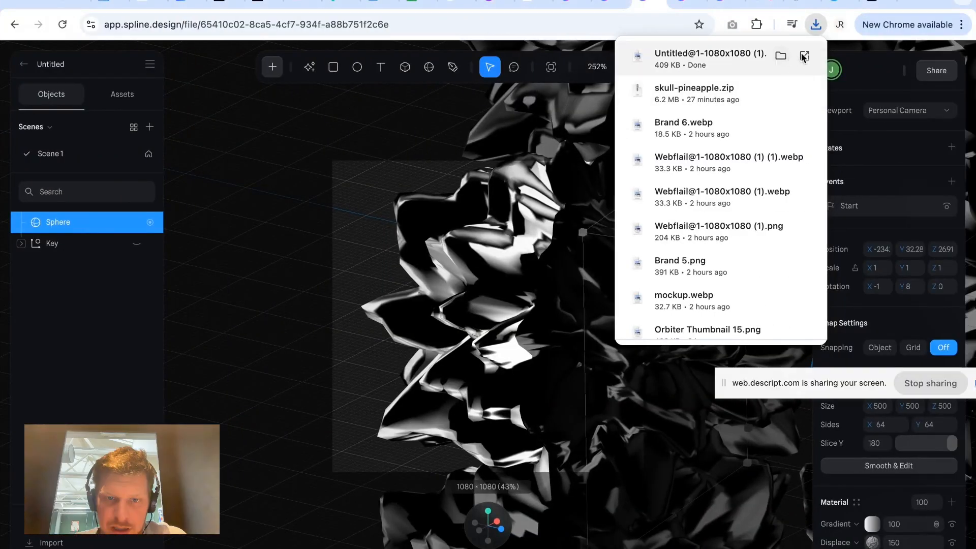
left_click(816, 26)
left_click(648, 70)
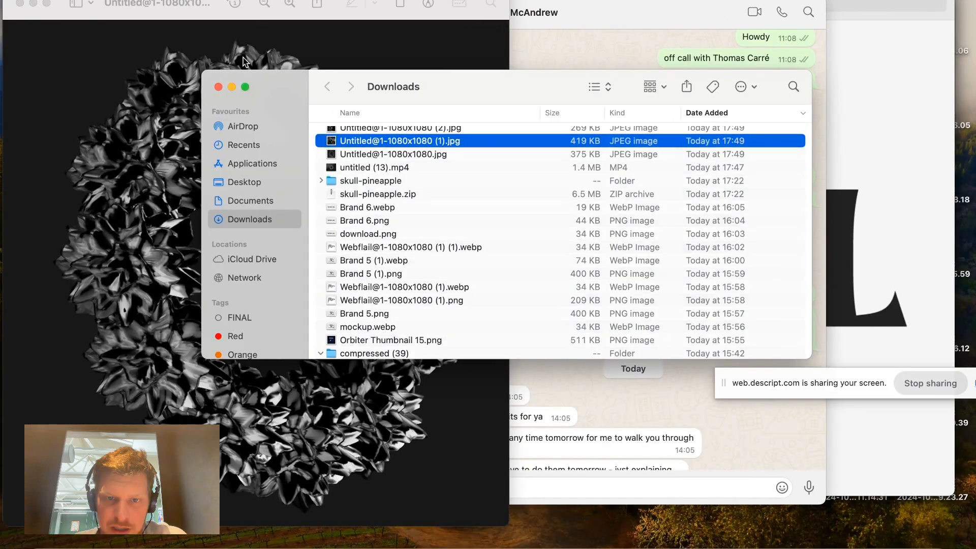
left_click(218, 88)
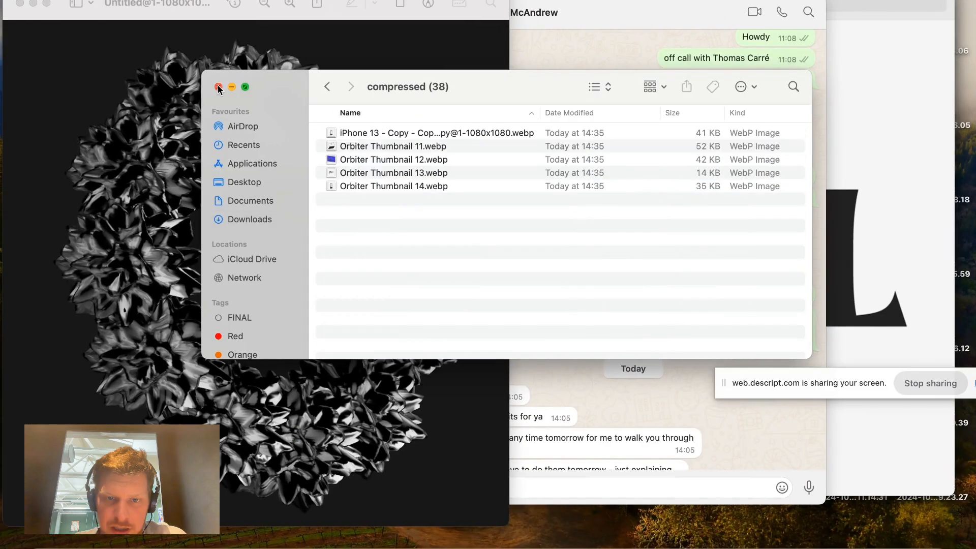
left_click(242, 219)
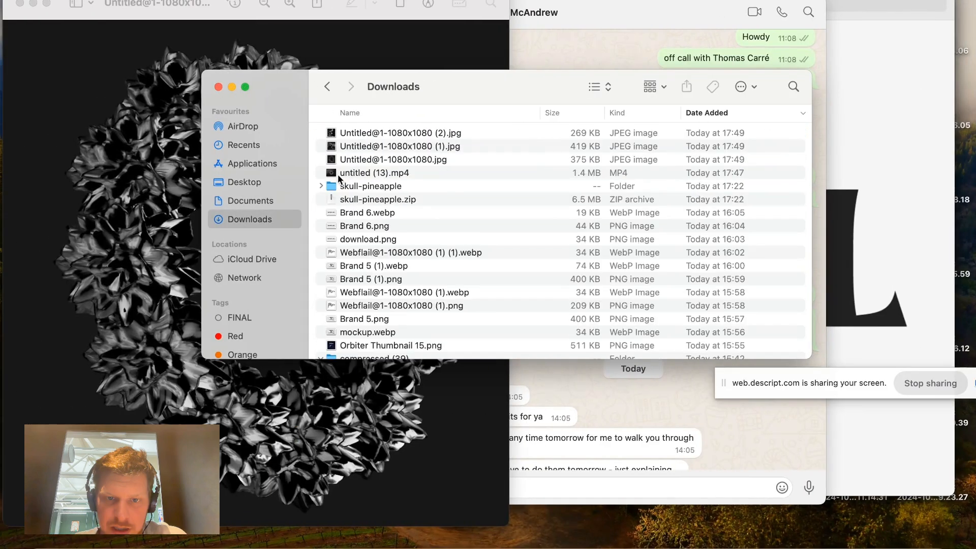
left_click(343, 173)
left_click(352, 159)
right_click(351, 159)
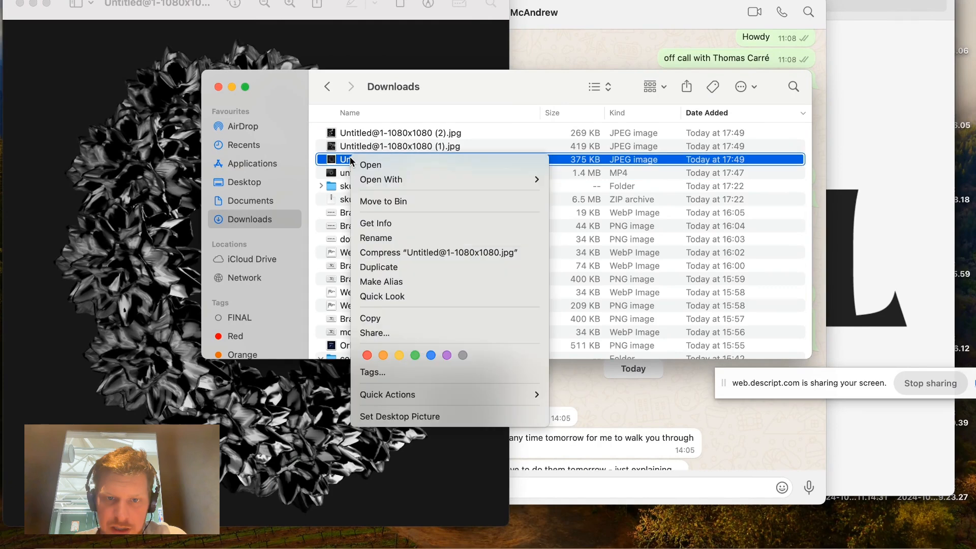
left_click(420, 294)
Compare the three exported JPG images in the preview, then switch back to Spline and close the export options.
key("Up")
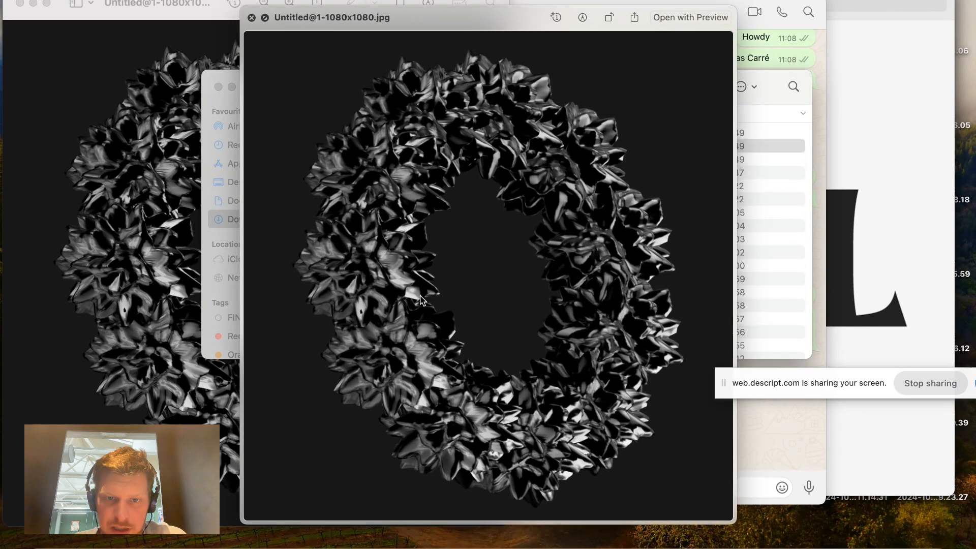
key("Up")
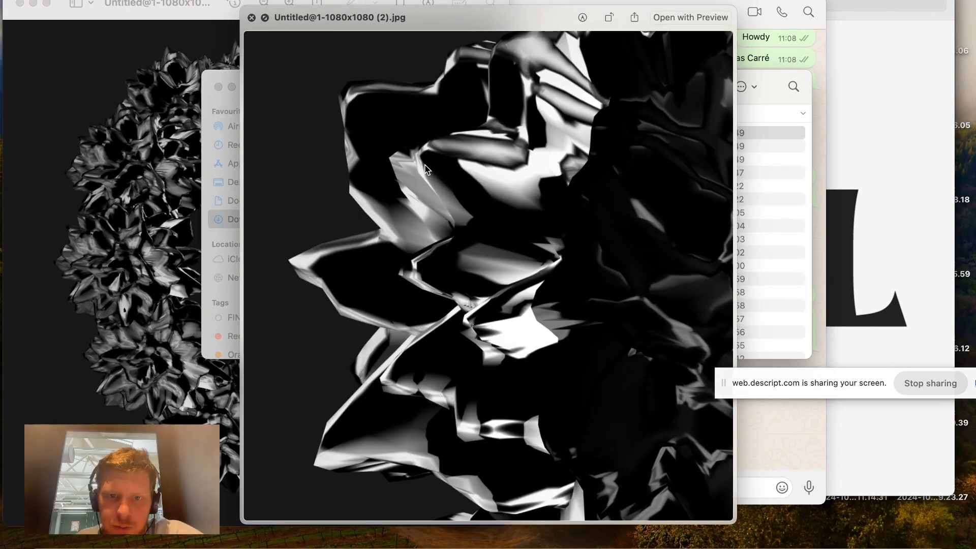
key("Down")
key("Down")
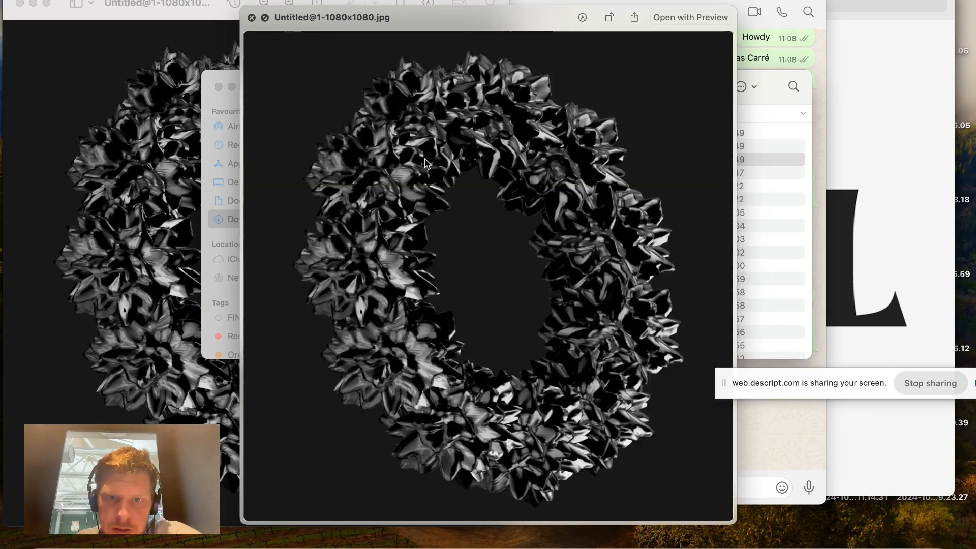
key("ctrl+Right")
left_click(580, 112)
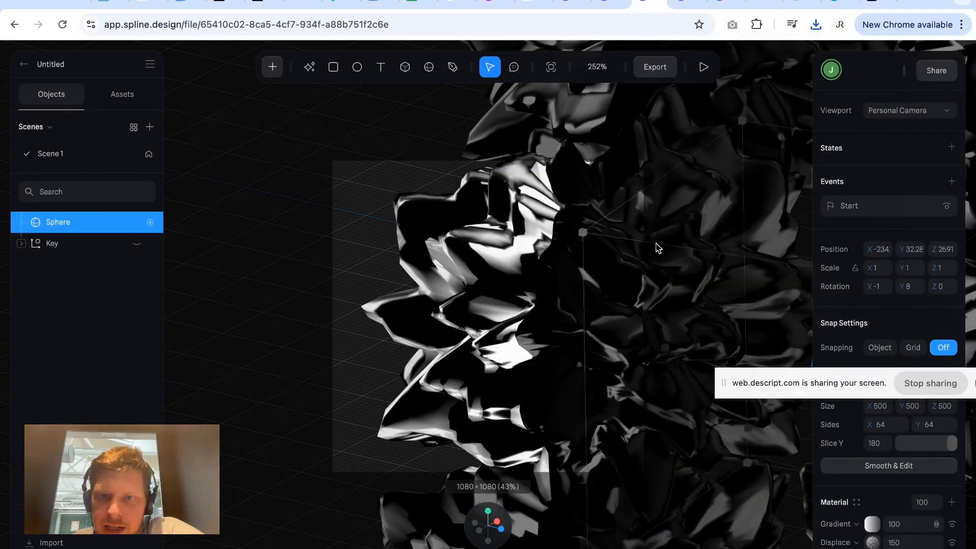
Reframe the scene so the whole ring fits inside the square frame, seen from a different angle.
scroll(547, 284, "down", 10)
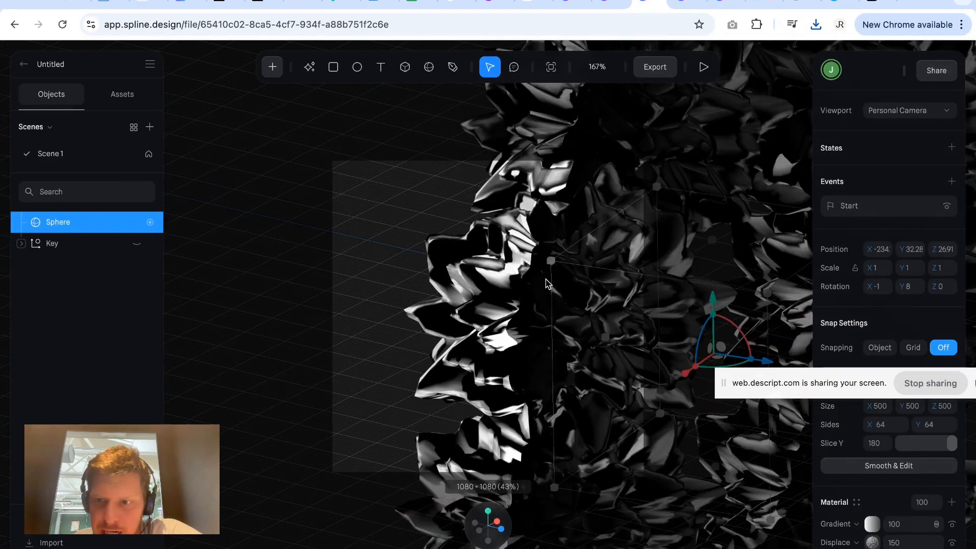
scroll(546, 283, "down", 5)
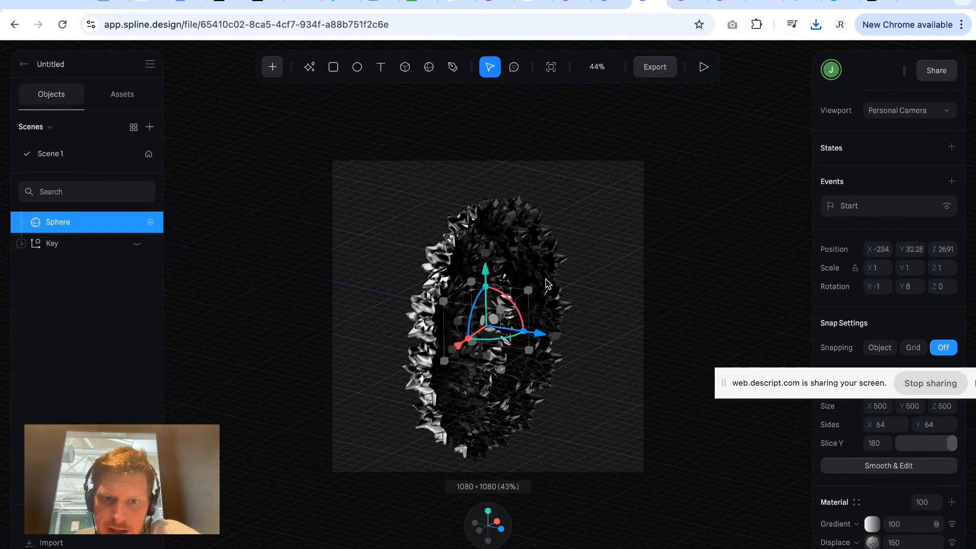
scroll(580, 293, "down", 1)
left_click_drag(619, 345, 512, 320)
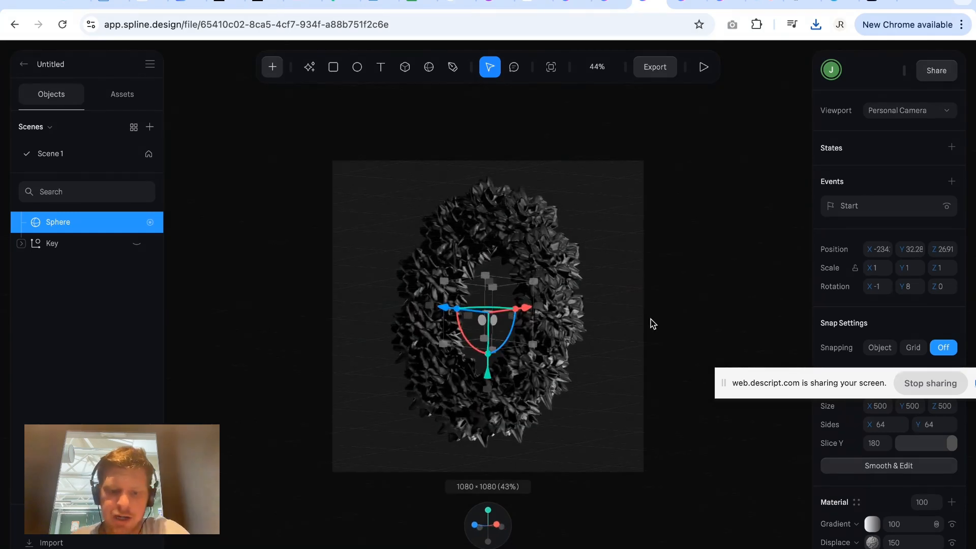
Open the Webflow dashboard in a new browser tab.
key("super+t")
type("po")
key("BackSpace")
key("BackSpace")
key("BackSpace")
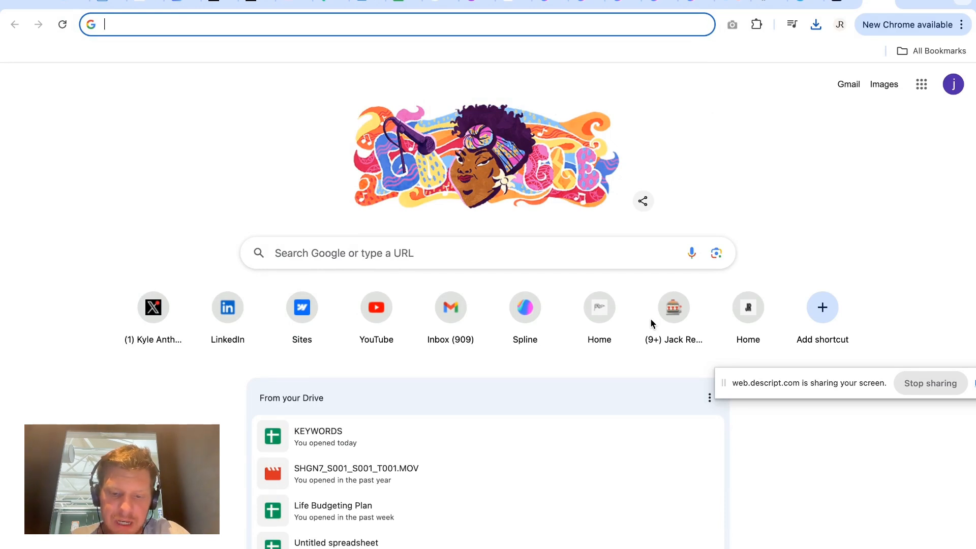
type("ipo")
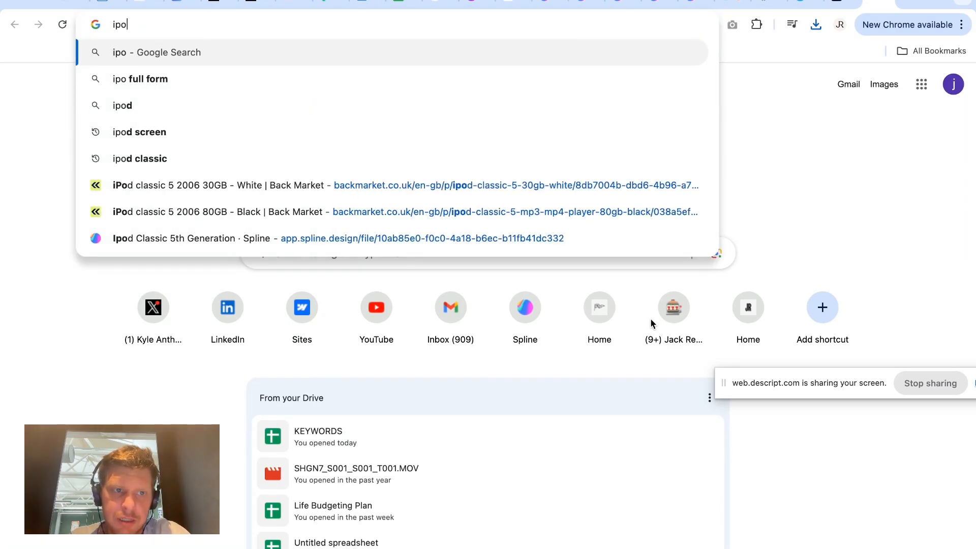
key("BackSpace")
key("BackSpace")
key("BackSpace")
type("webf")
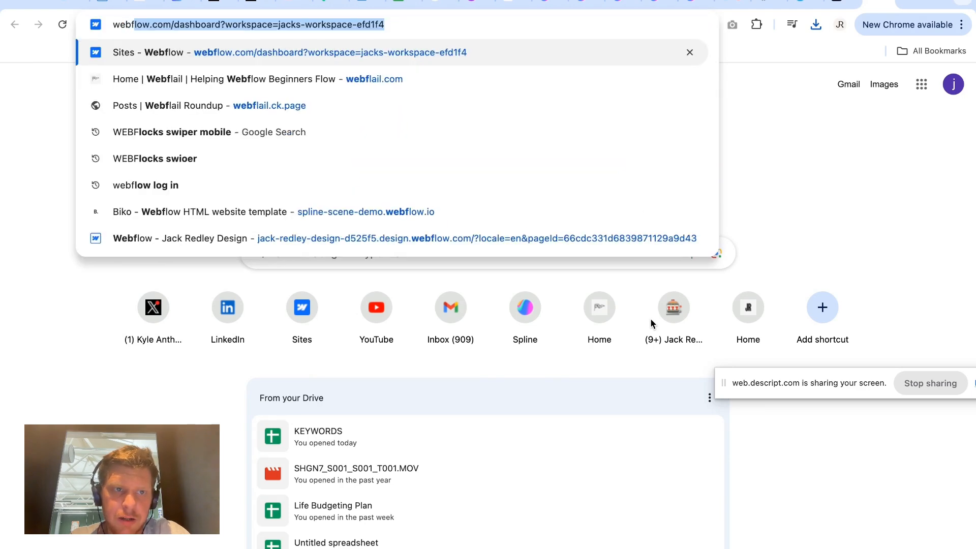
type("low")
key("Return")
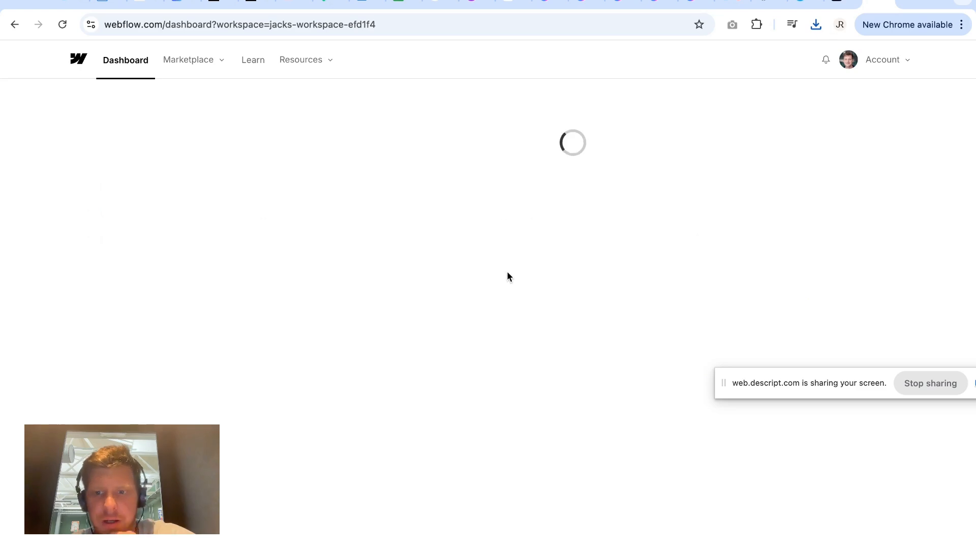
Open the i-Pod Classic project in the Webflow designer and view its published staging site, i-pod-classic.webflow.io.
left_click(335, 183)
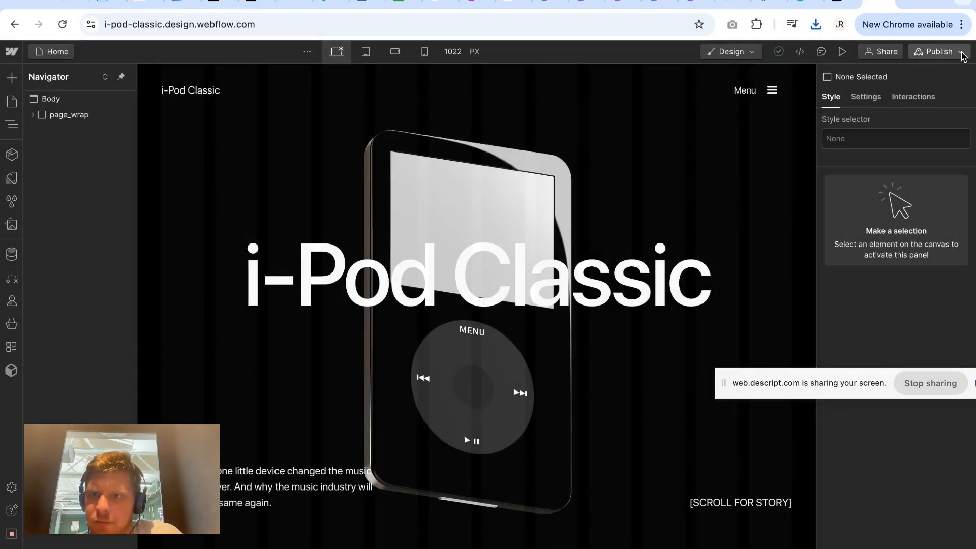
left_click(962, 55)
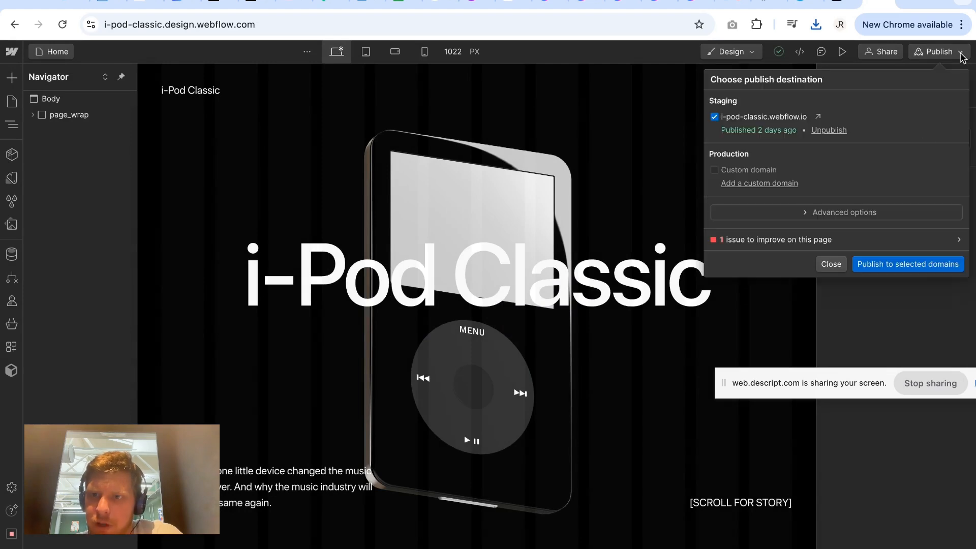
left_click(819, 116)
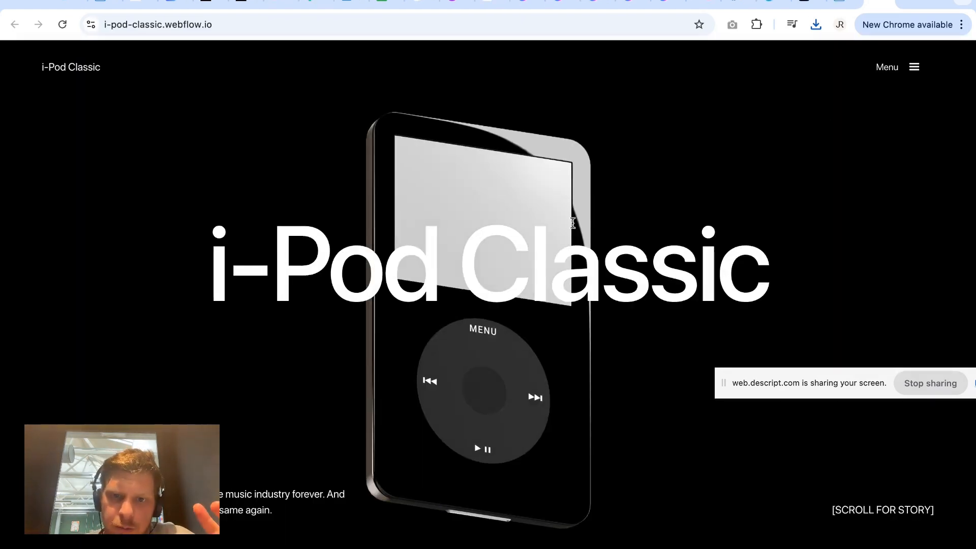
Examine the published page's 3D iPod scroll animation, from the hero heading through the 2001 section to 5th Generation.
scroll(536, 211, "down", 5)
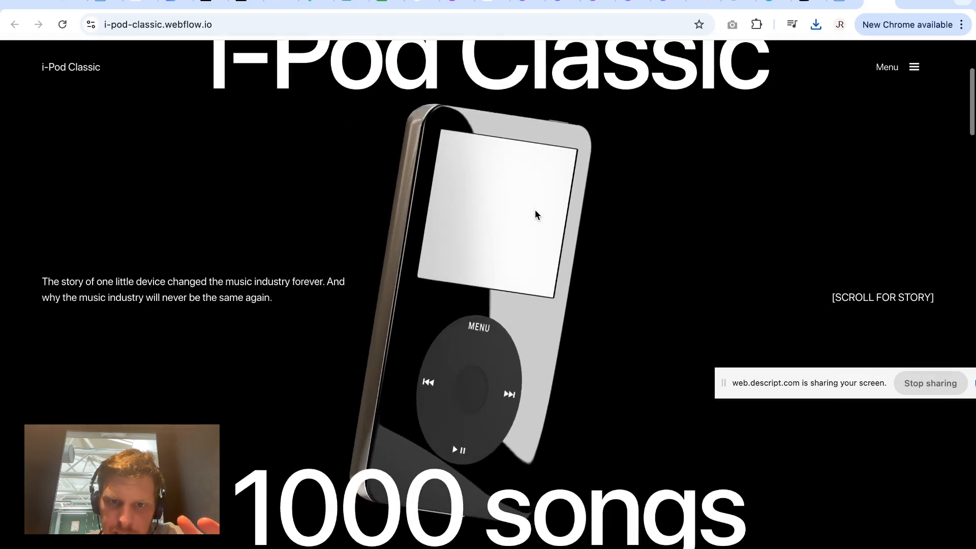
scroll(535, 209, "up", 5)
scroll(535, 210, "down", 2)
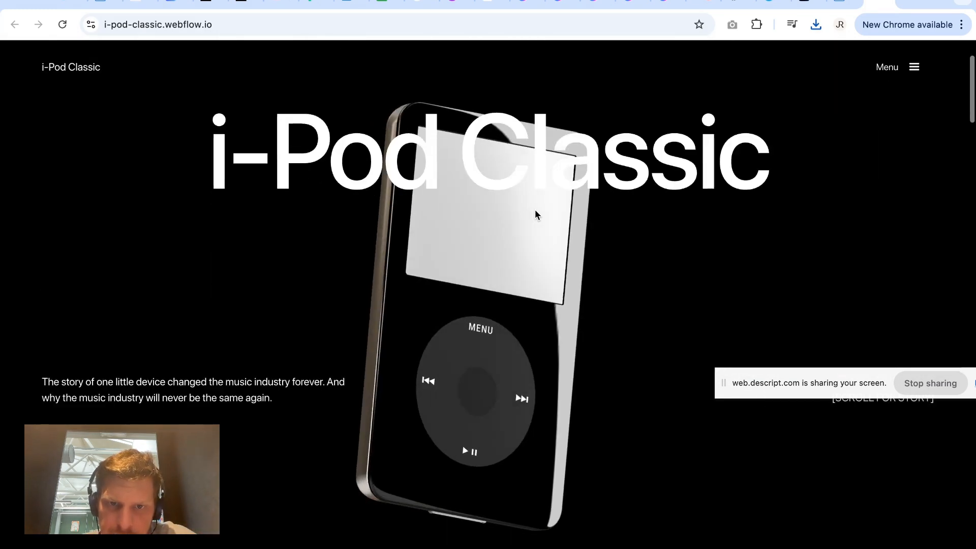
scroll(534, 210, "down", 10)
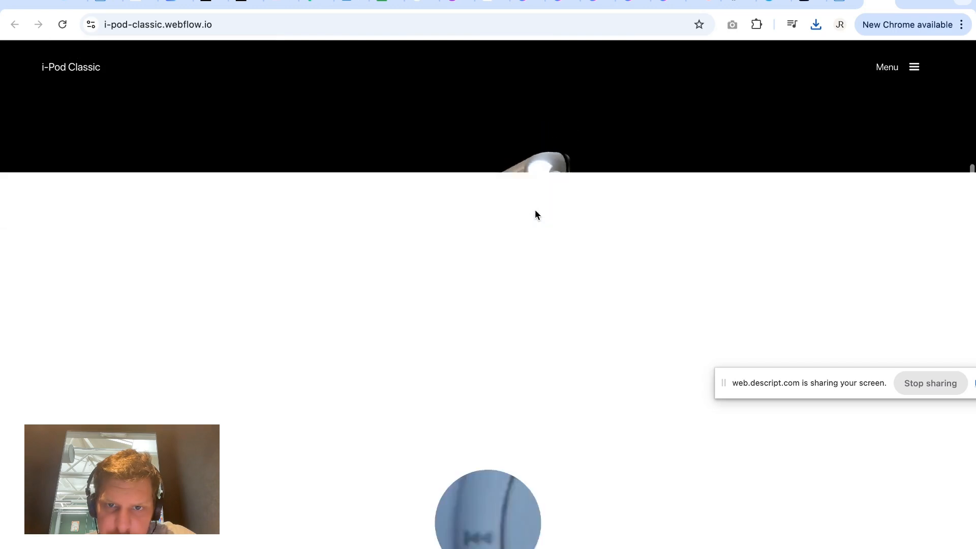
scroll(535, 210, "up", 10)
scroll(534, 209, "down", 10)
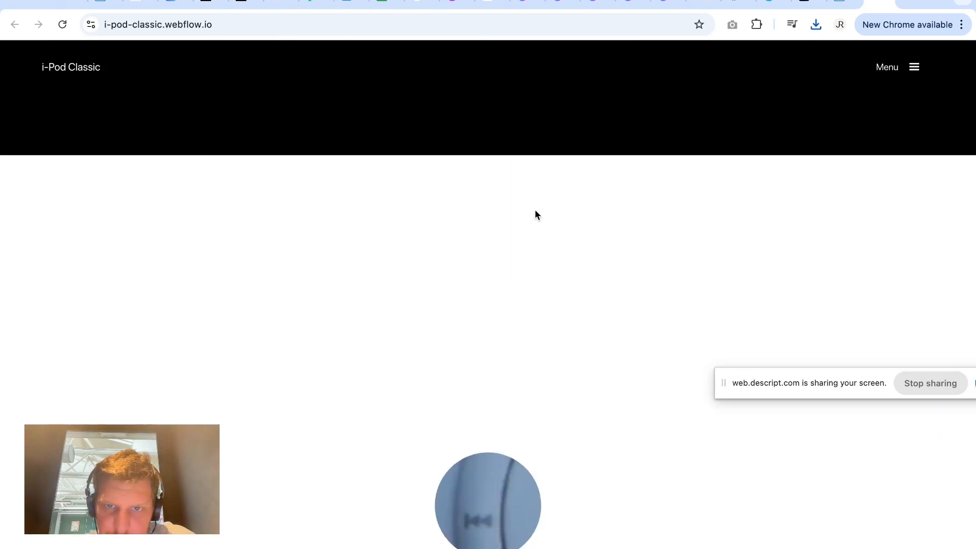
scroll(535, 210, "up", 10)
scroll(534, 209, "down", 2)
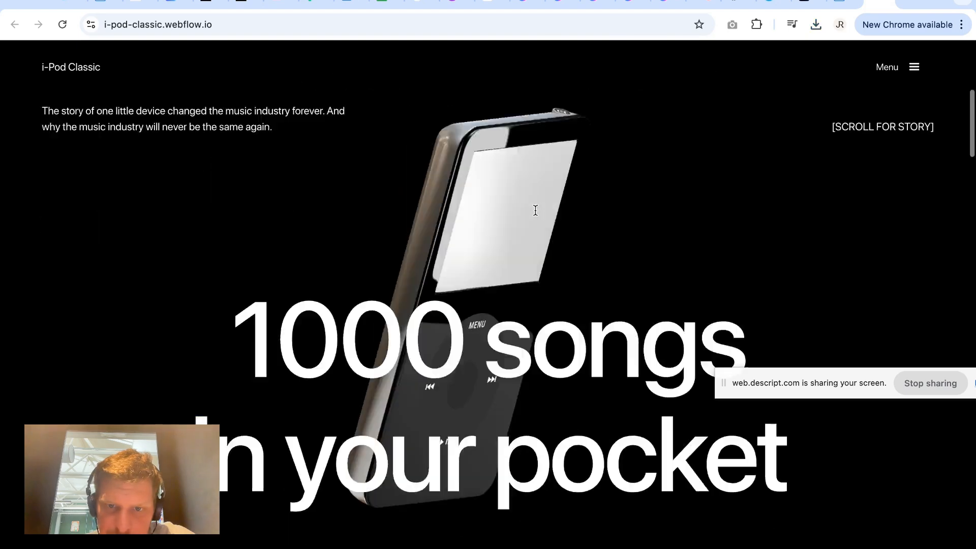
scroll(535, 209, "down", 10)
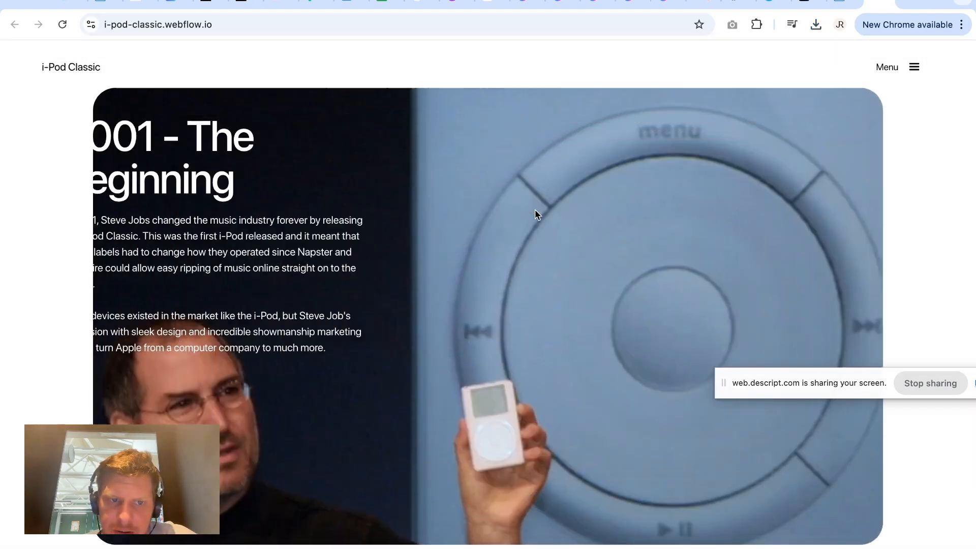
scroll(535, 210, "down", 10)
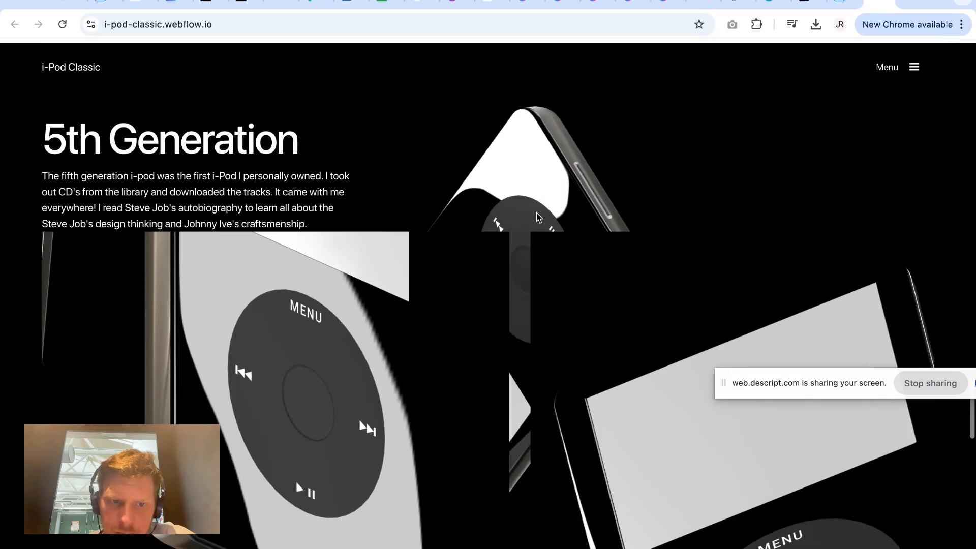
Browse the iPod close-up renders in the image slider of the 5th Generation section.
scroll(513, 217, "down", 5)
scroll(429, 214, "down", 5)
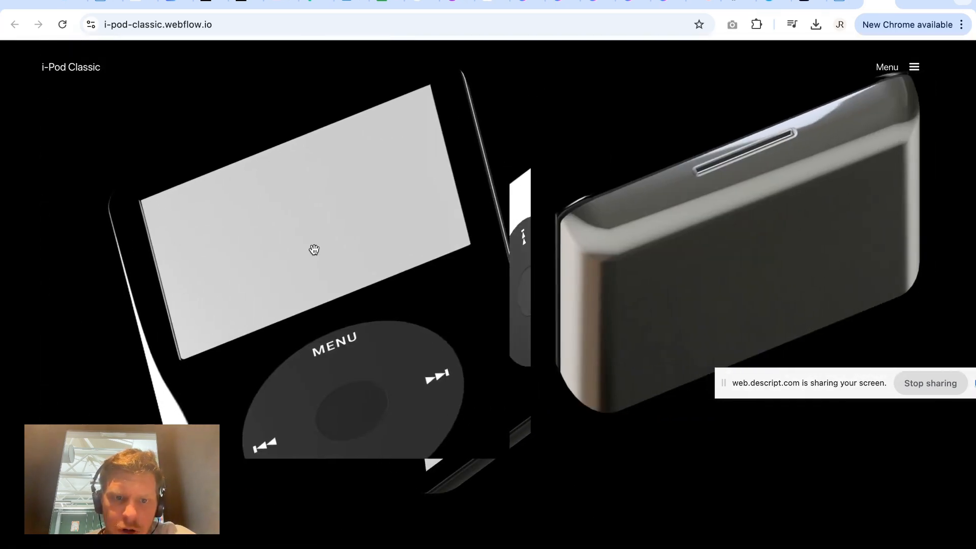
scroll(314, 250, "down", 10)
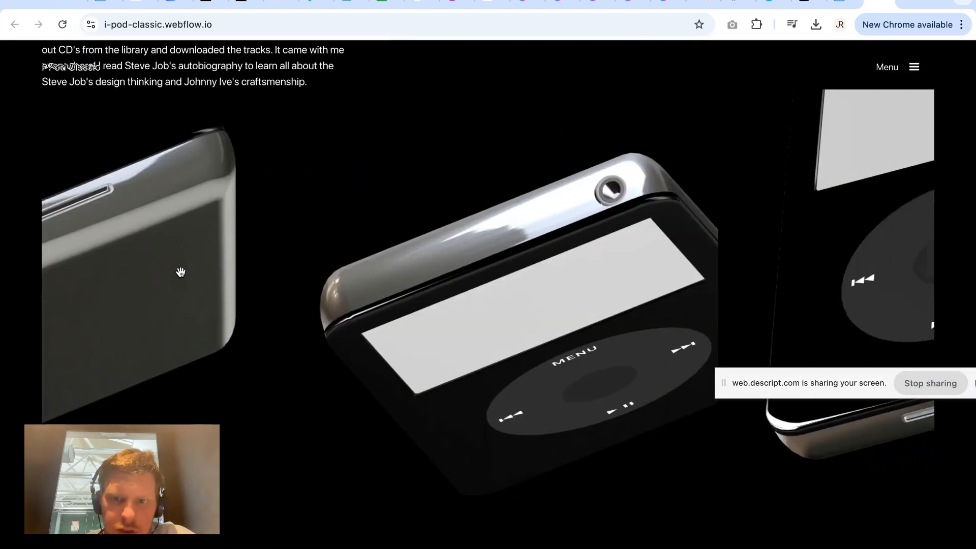
scroll(181, 272, "down", 10)
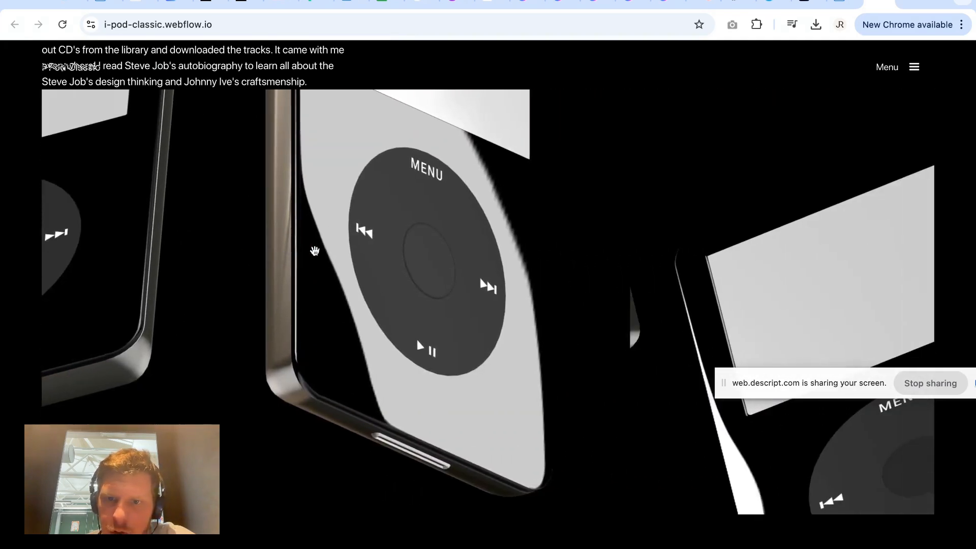
scroll(315, 251, "down", 10)
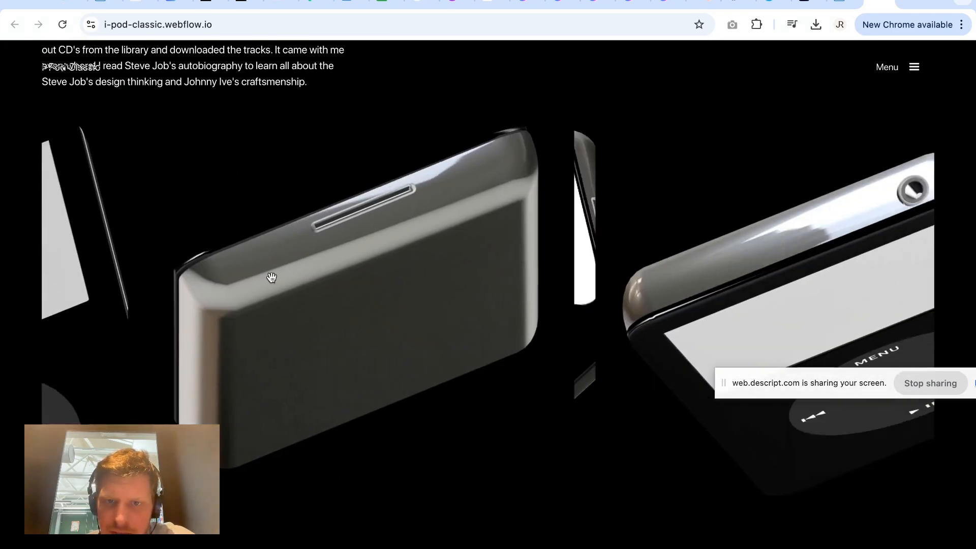
scroll(271, 277, "down", 8)
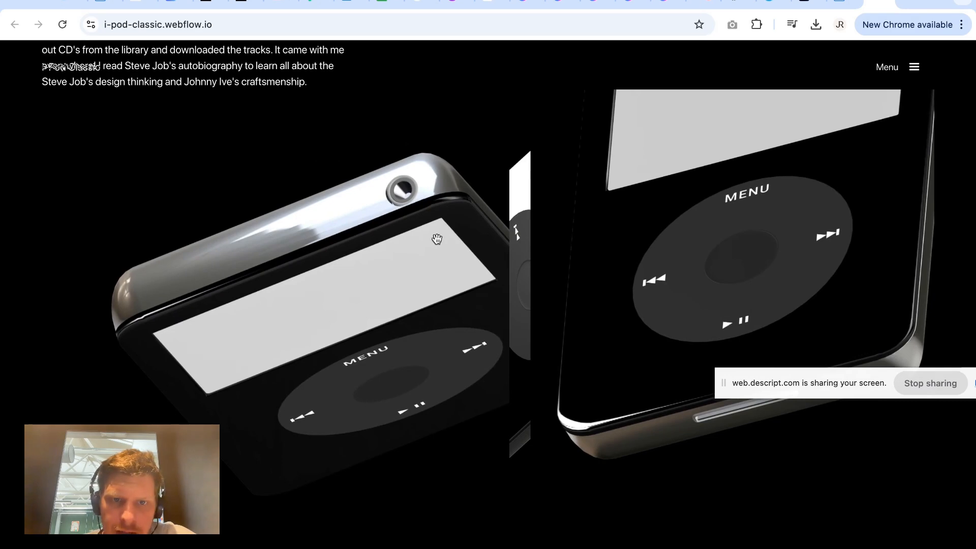
scroll(419, 268, "down", 10)
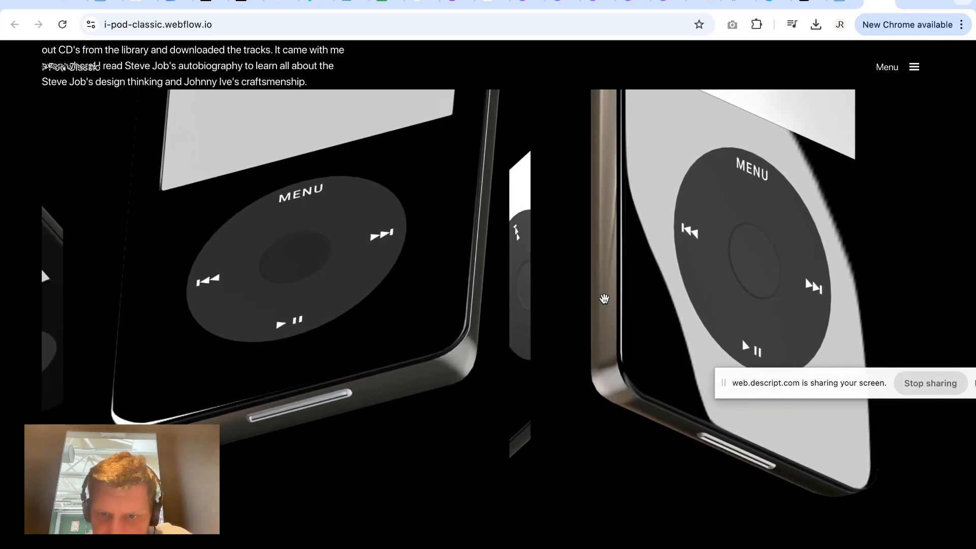
left_click_drag(615, 299, 254, 255)
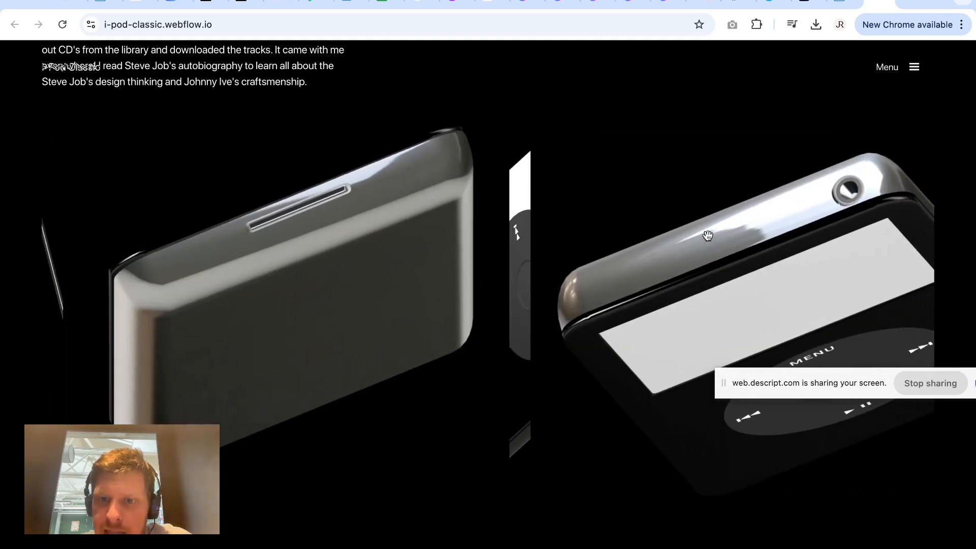
scroll(862, 106, "up", 10)
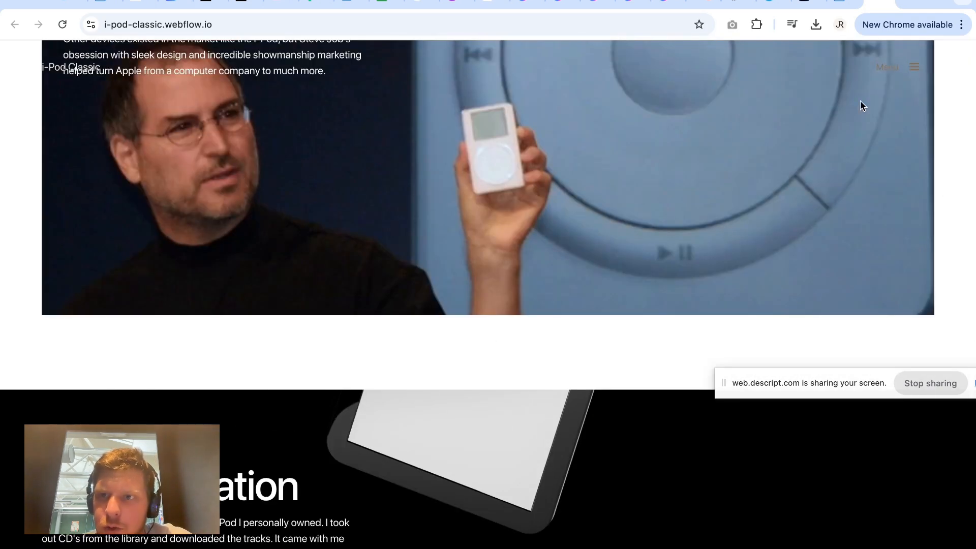
Return to the Spline scene file and center the view on the selected Sphere.
left_click(884, 2)
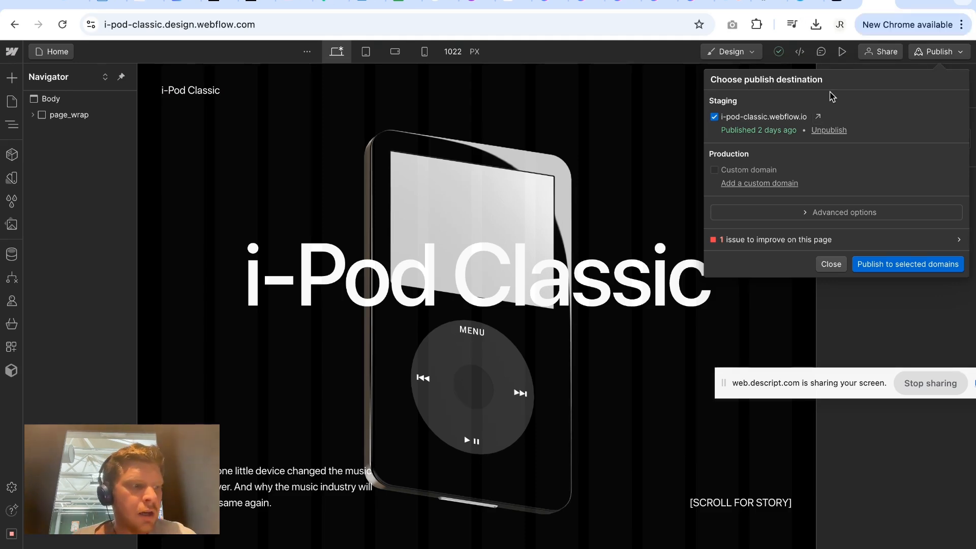
key("Escape")
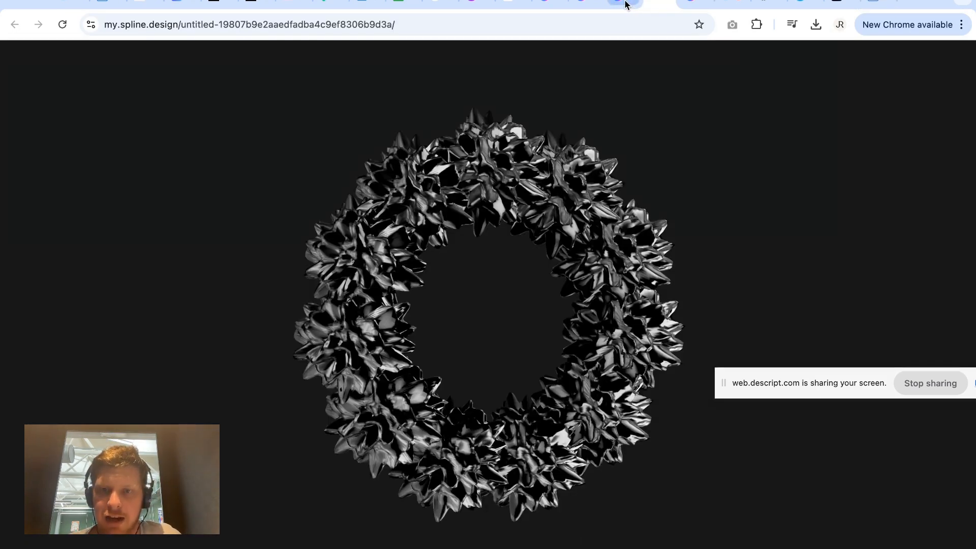
left_click(622, 4)
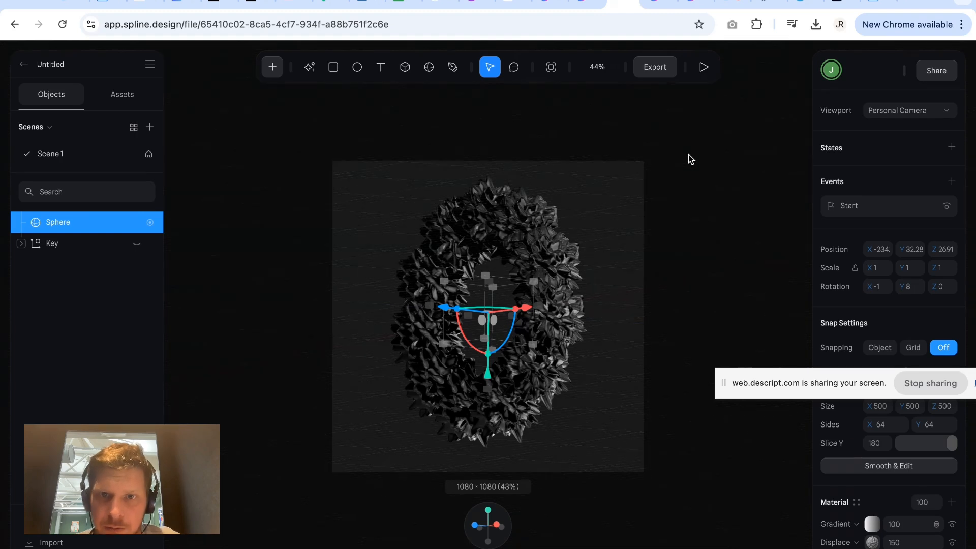
left_click(602, 71)
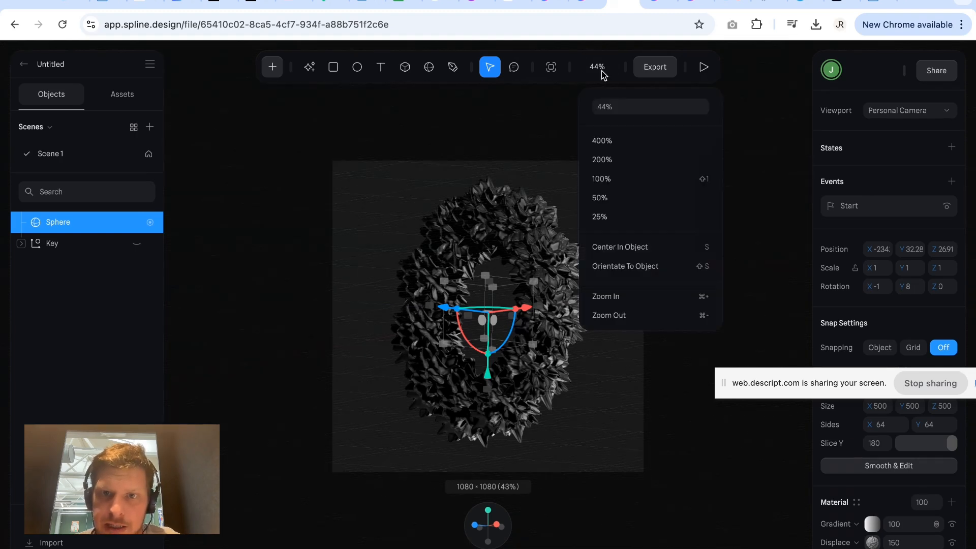
left_click(652, 250)
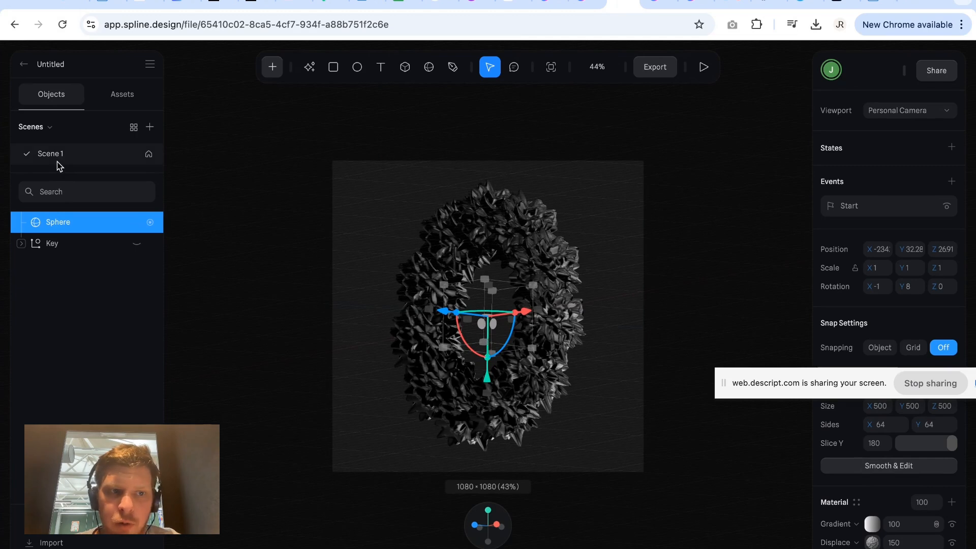
left_click(898, 112)
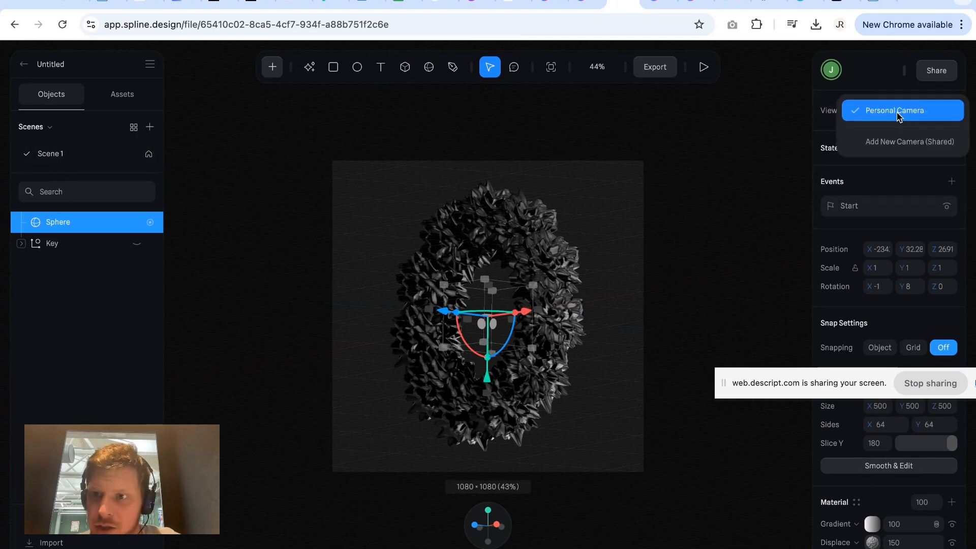
left_click(897, 111)
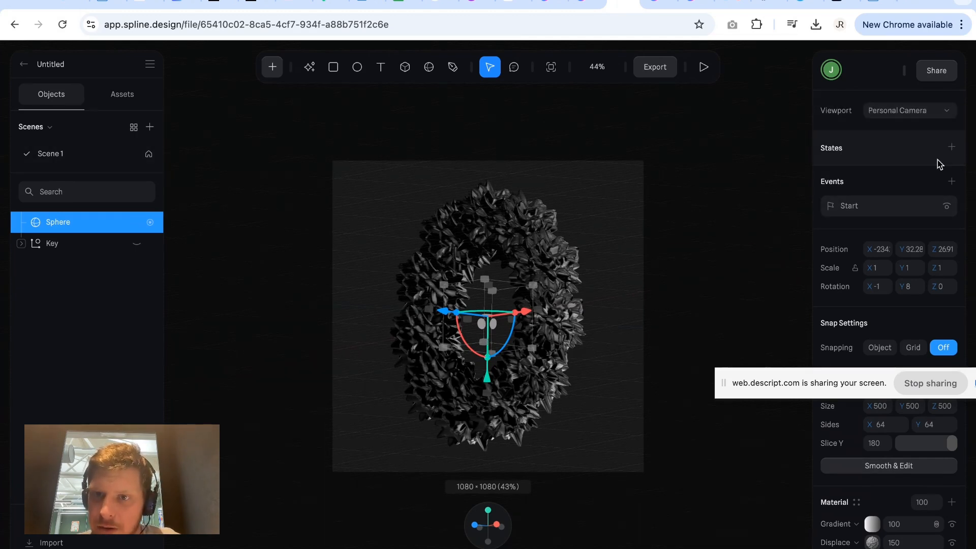
left_click(903, 110)
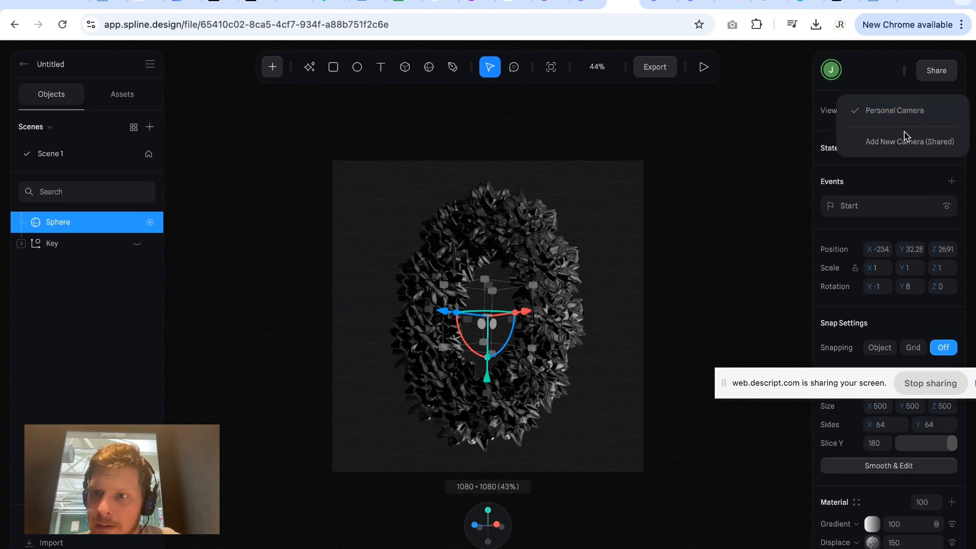
left_click(903, 110)
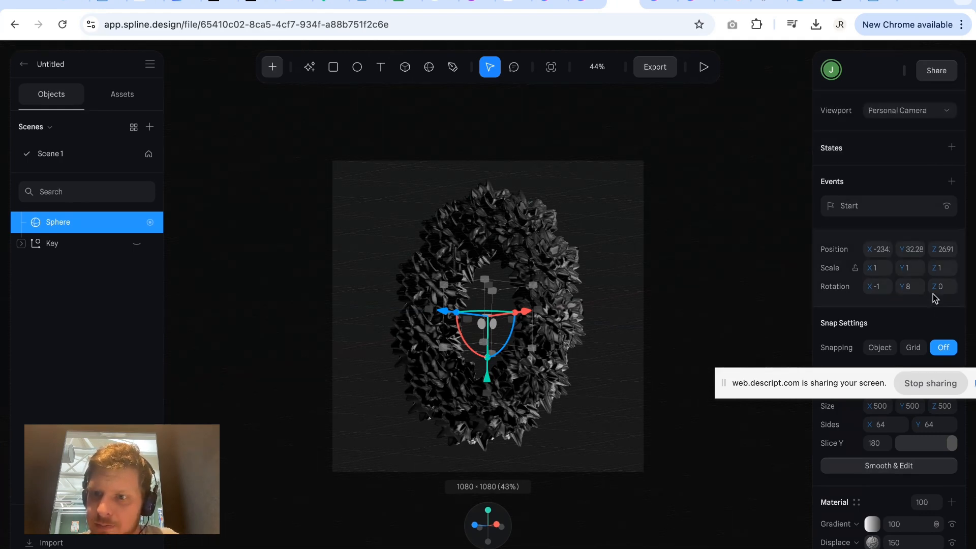
Set the frame size of Scene 1 to Responsive.
left_click(61, 152)
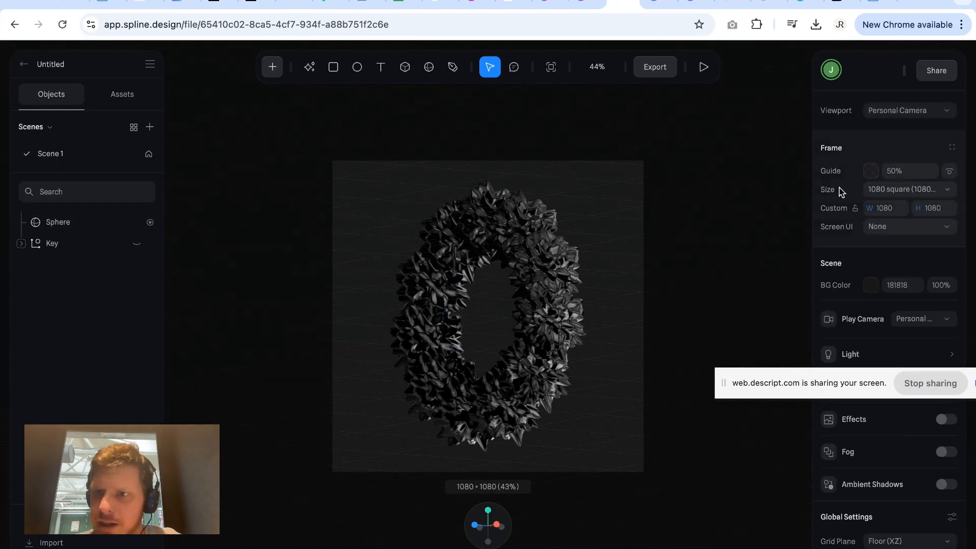
left_click(899, 190)
left_click(873, 113)
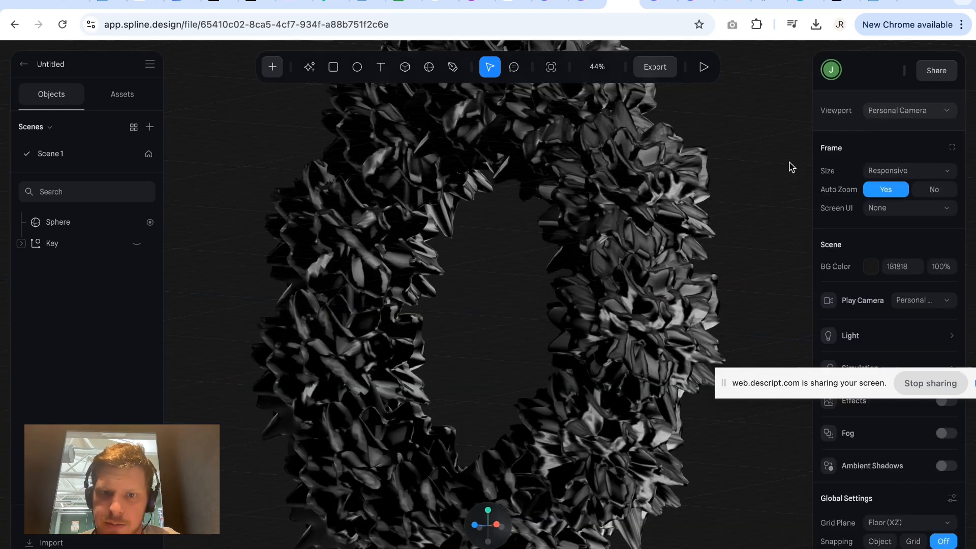
Zoom out to 29% and align the view with the scene axes so the ring is seen face-on from its brightly lit side.
left_click(684, 240)
scroll(686, 241, "down", 3)
left_click(699, 238)
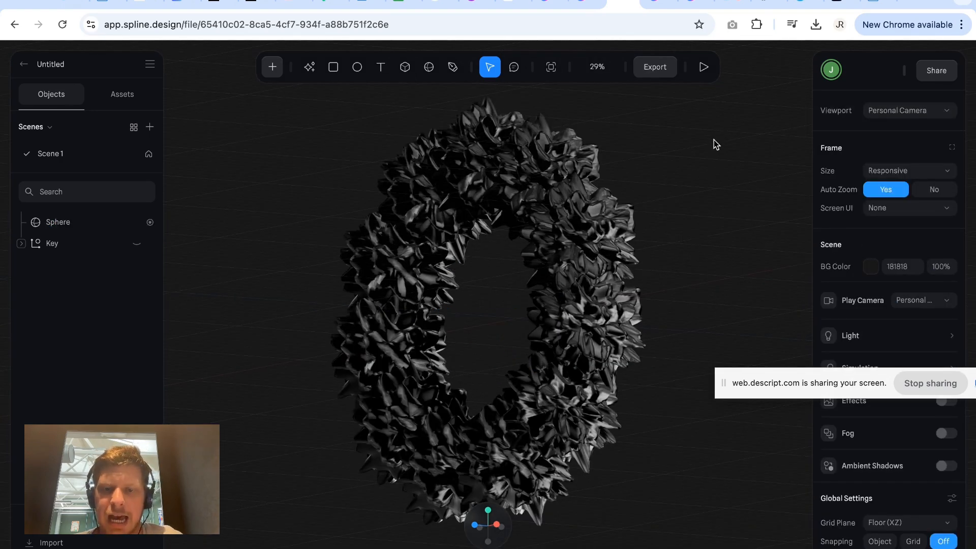
left_click_drag(686, 211, 728, 205)
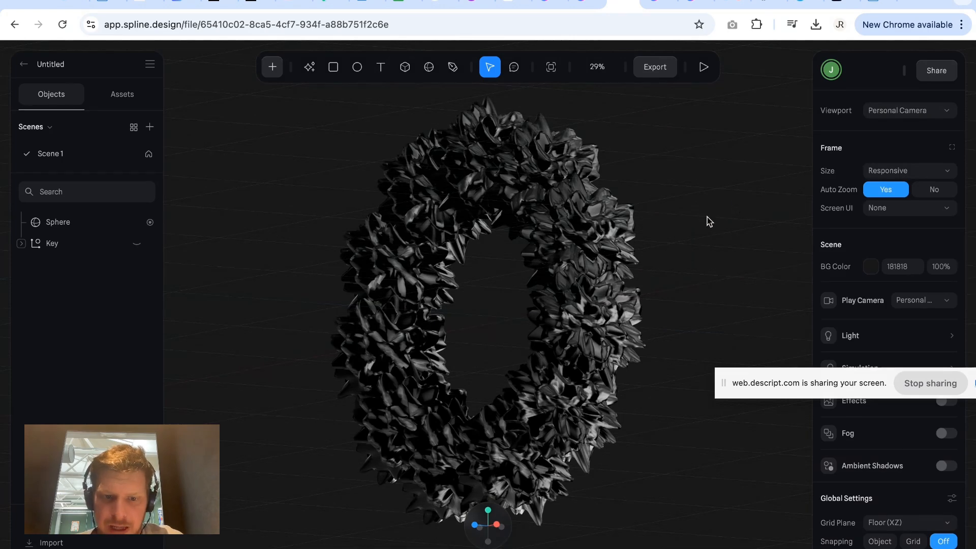
left_click(474, 526)
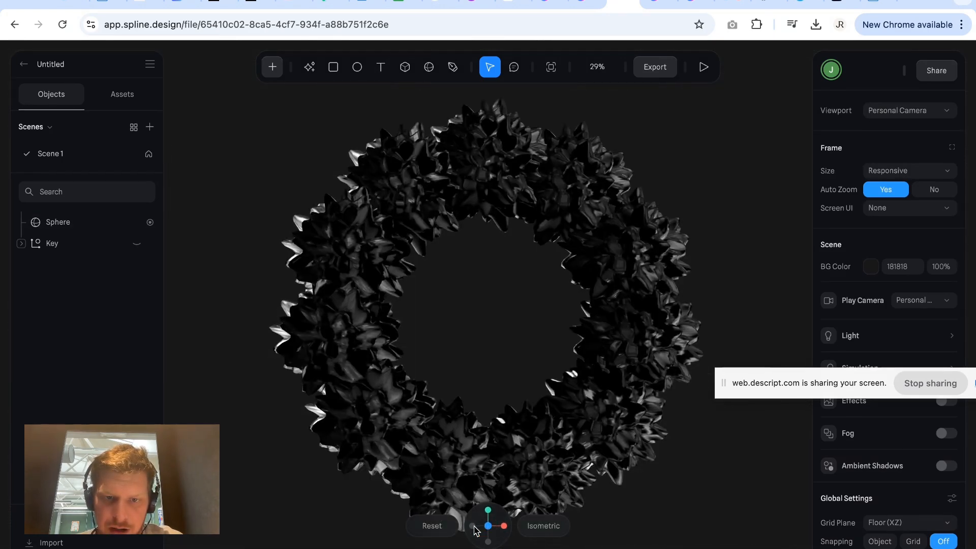
left_click_drag(488, 512, 488, 509)
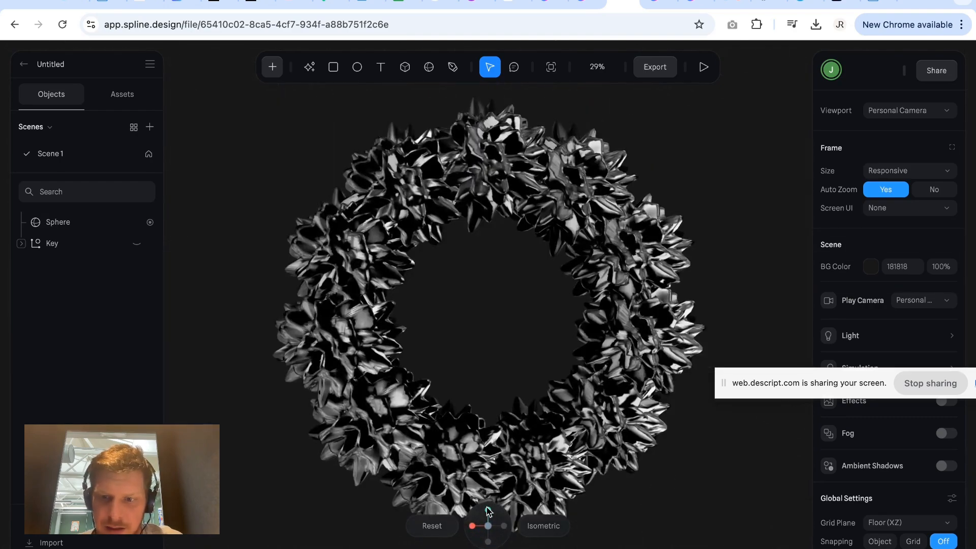